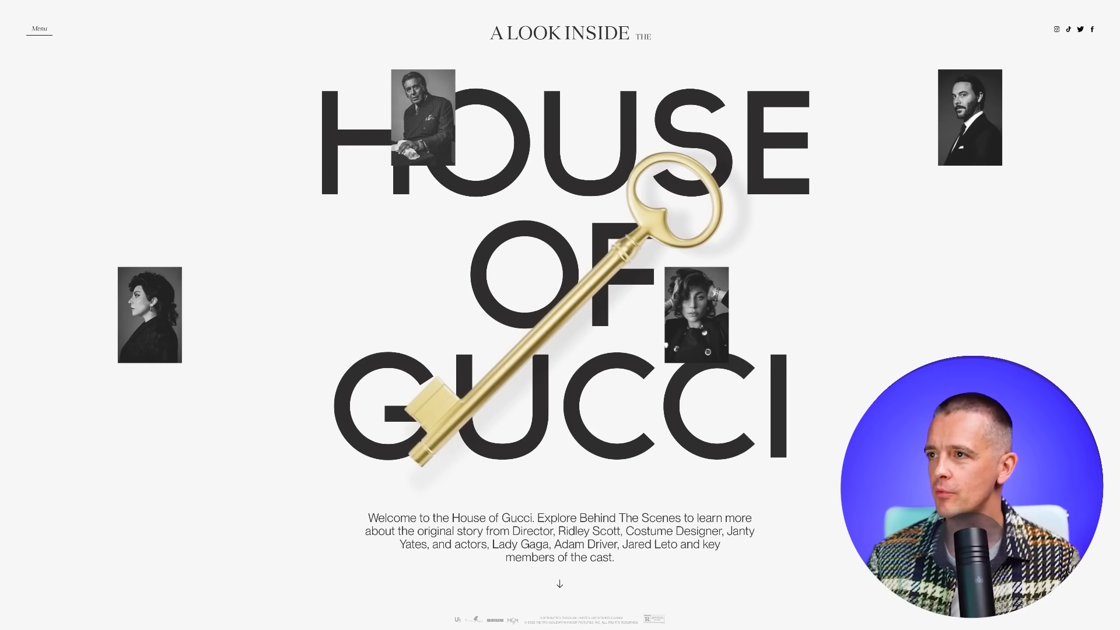
Step: Look through the House of Gucci landing page and its chapter titles down to Acting & Character Transformation
{"action": "scroll", "coordinate": [561, 315], "scroll_direction": "down", "scroll_amount": 5}
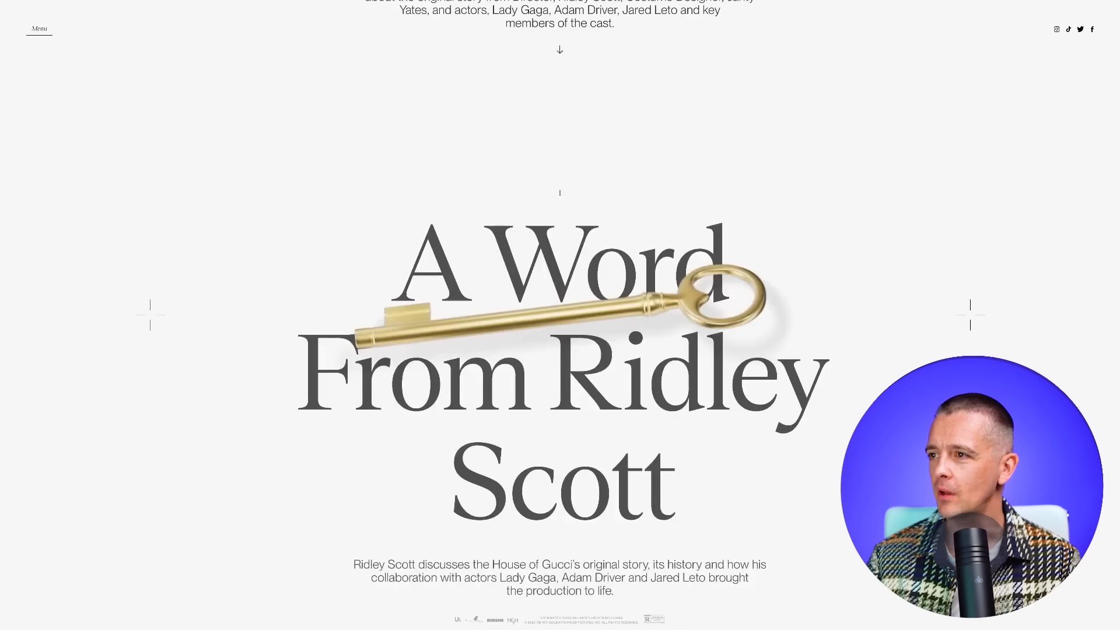
{"action": "scroll", "coordinate": [561, 315], "scroll_direction": "down", "scroll_amount": 2}
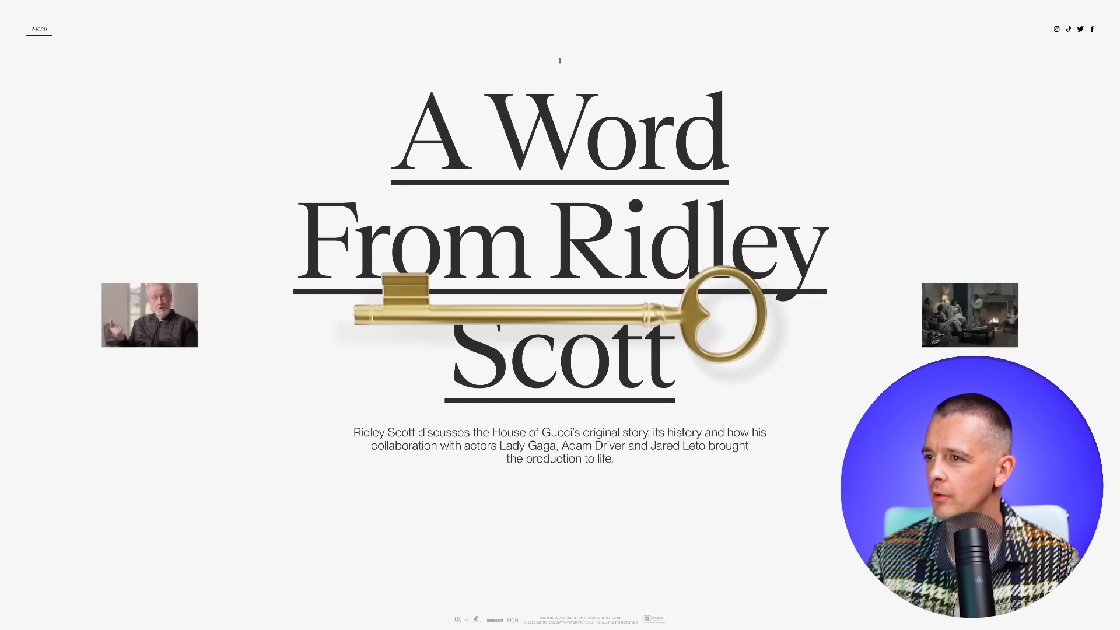
{"action": "scroll", "coordinate": [560, 315], "scroll_direction": "down", "scroll_amount": 3}
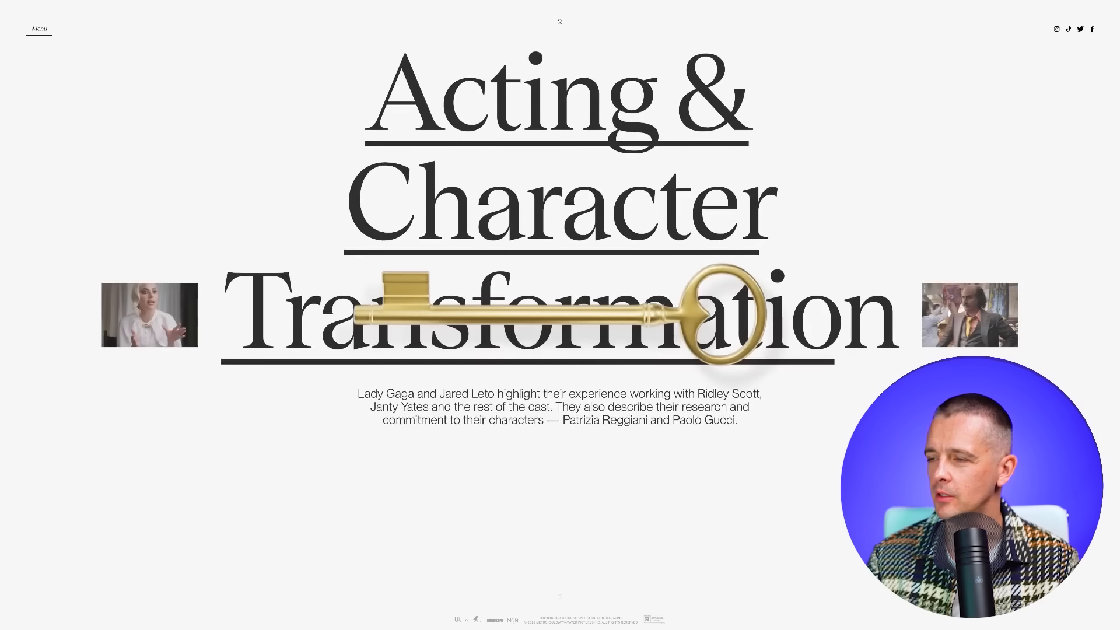
{"action": "scroll", "coordinate": [560, 315], "scroll_direction": "up", "scroll_amount": 1}
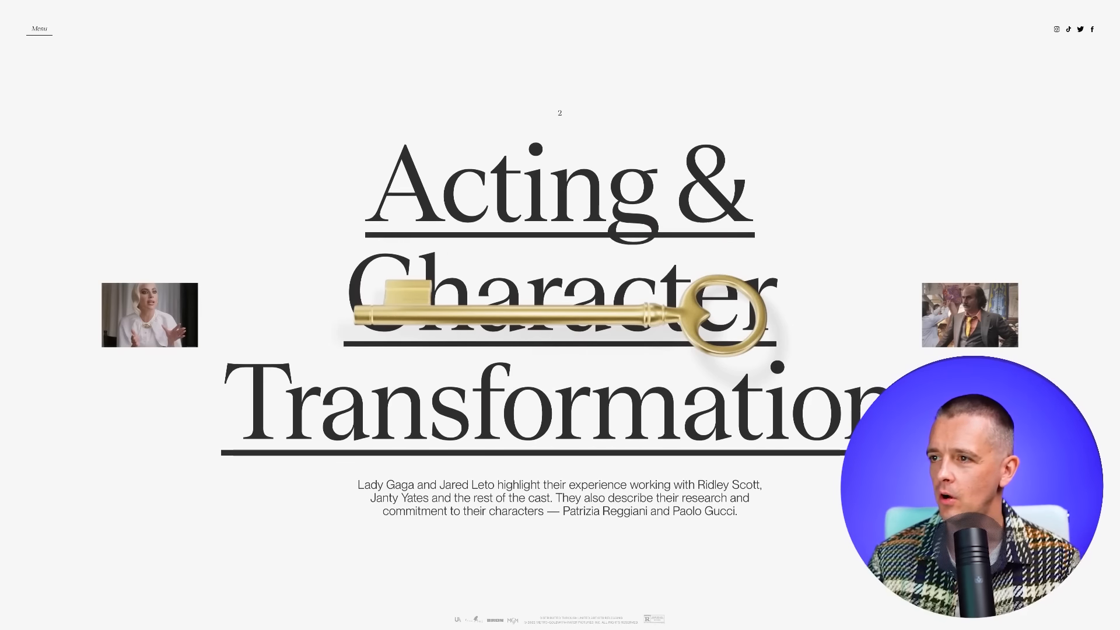
{"action": "scroll", "coordinate": [560, 316], "scroll_direction": "down", "scroll_amount": 2}
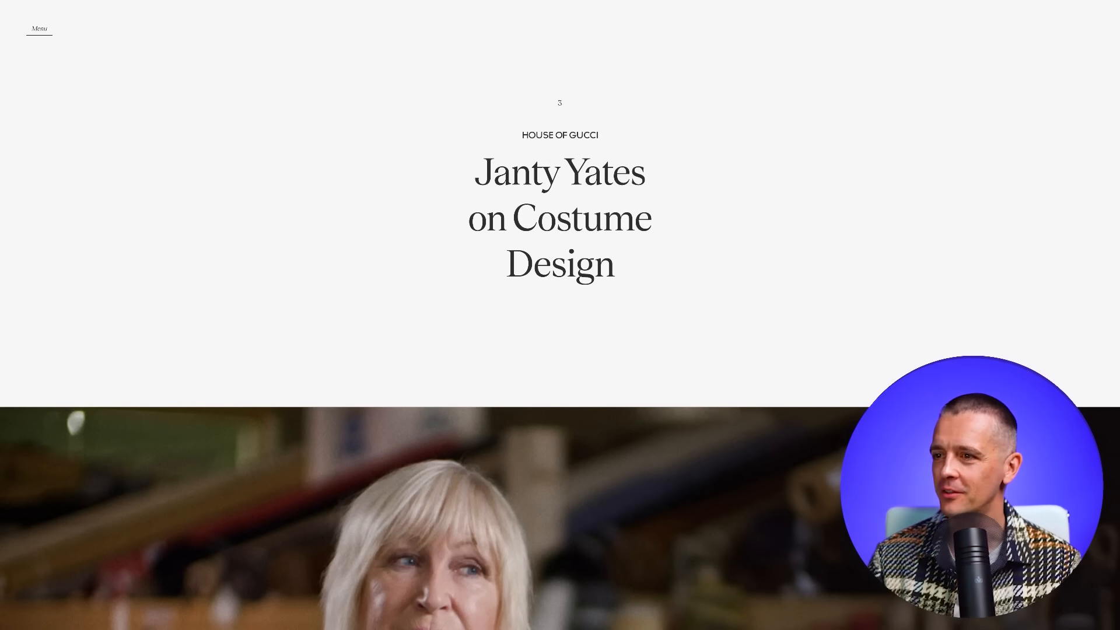
Step: Examine the costume design chapter's layout from the opening interview through the wedding photos, suit sketches and Maurizio quote
{"action": "scroll", "coordinate": [560, 315], "scroll_direction": "down", "scroll_amount": 6}
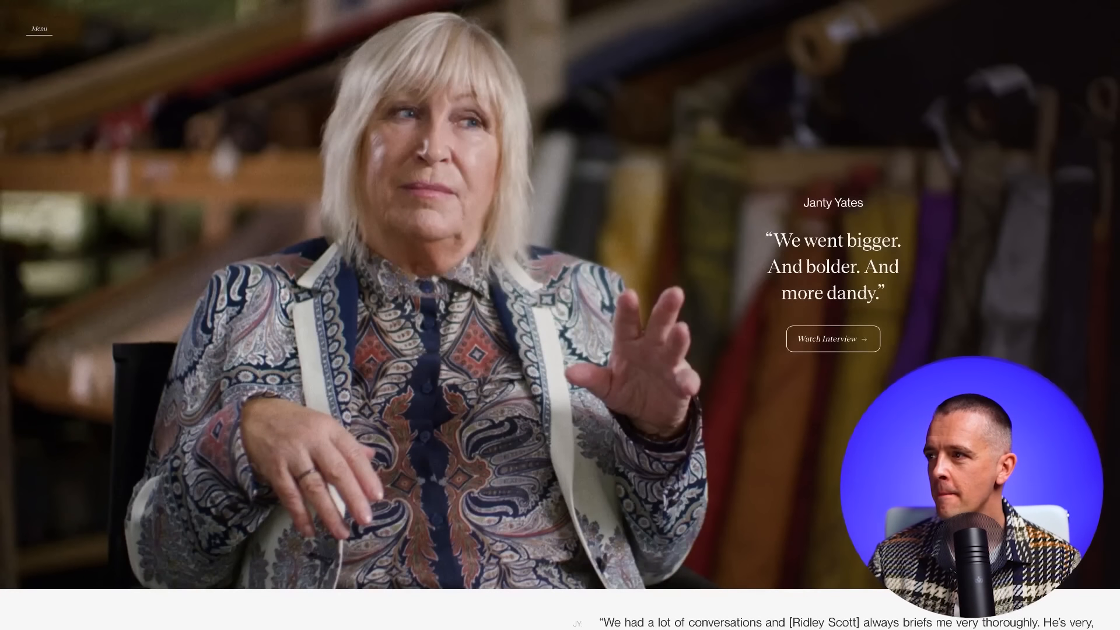
{"action": "scroll", "coordinate": [560, 315], "scroll_direction": "down", "scroll_amount": 10}
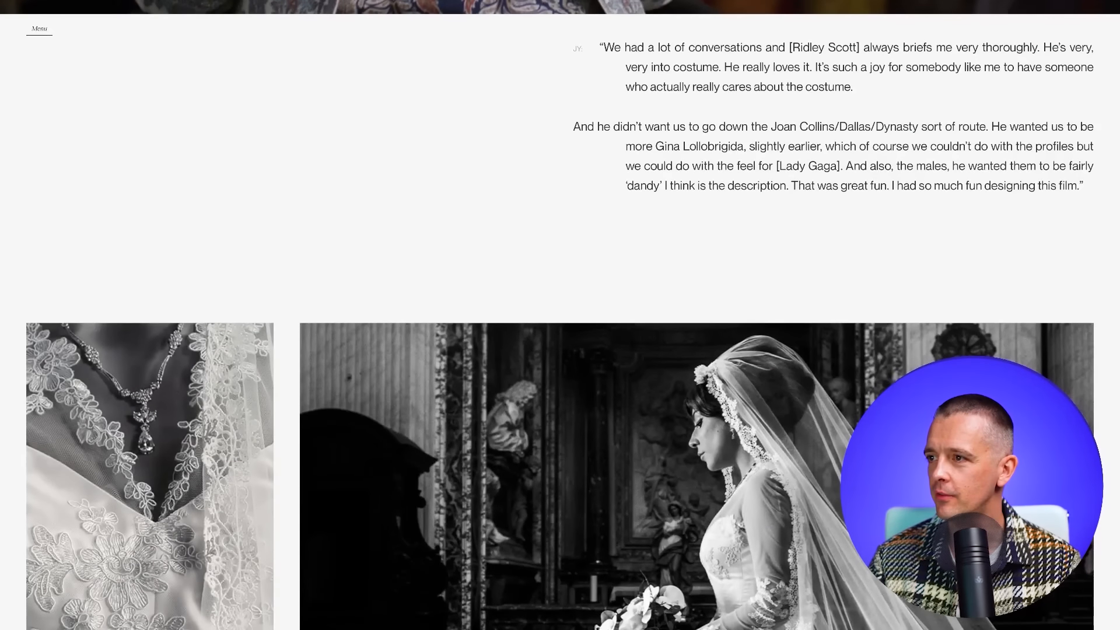
{"action": "scroll", "coordinate": [561, 316], "scroll_direction": "up", "scroll_amount": 3}
{"action": "scroll", "coordinate": [561, 315], "scroll_direction": "down", "scroll_amount": 4}
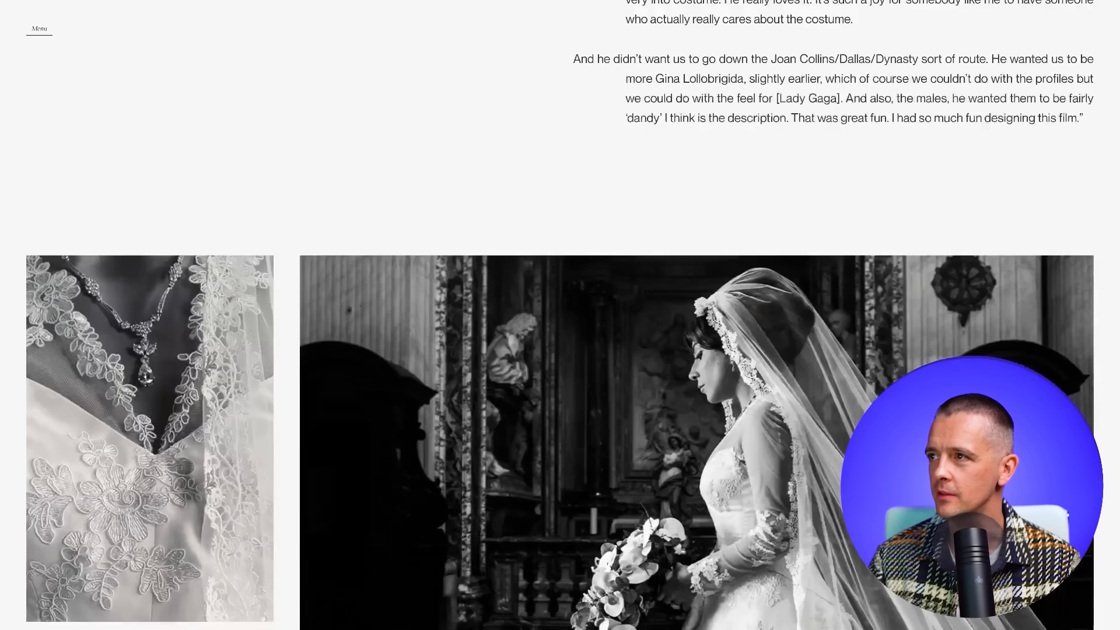
{"action": "scroll", "coordinate": [560, 315], "scroll_direction": "down", "scroll_amount": 5}
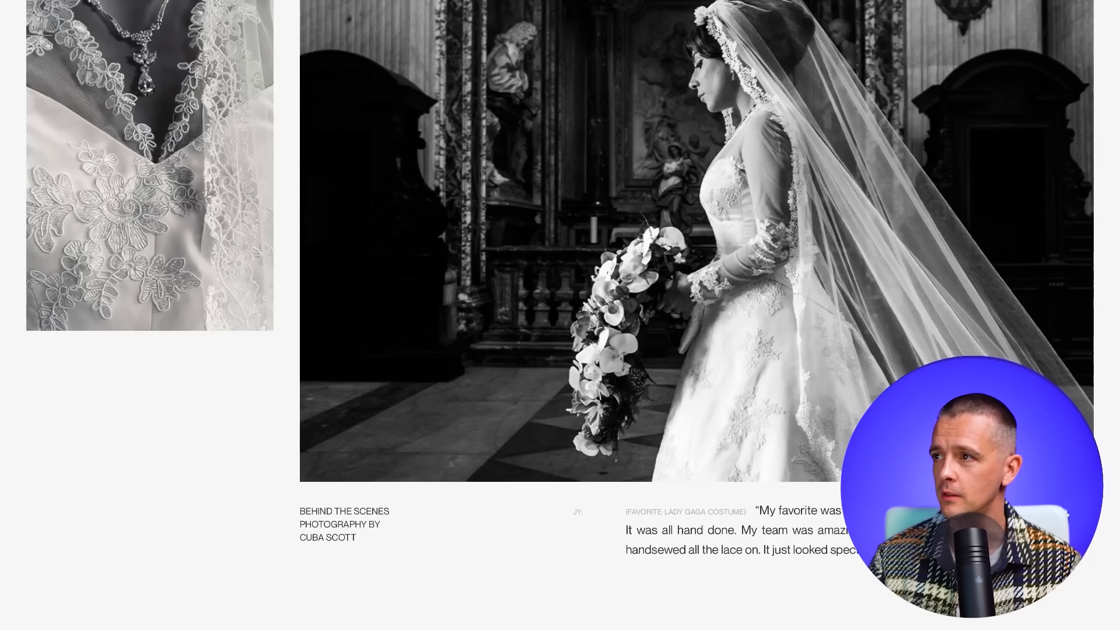
{"action": "scroll", "coordinate": [560, 315], "scroll_direction": "down", "scroll_amount": 10}
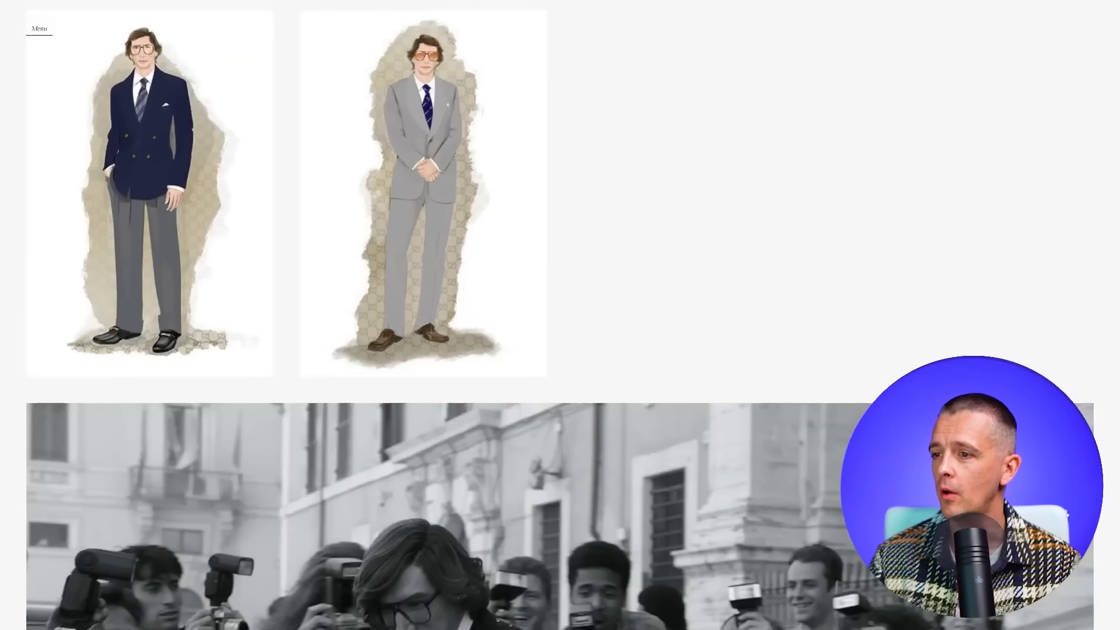
{"action": "scroll", "coordinate": [560, 315], "scroll_direction": "down", "scroll_amount": 5}
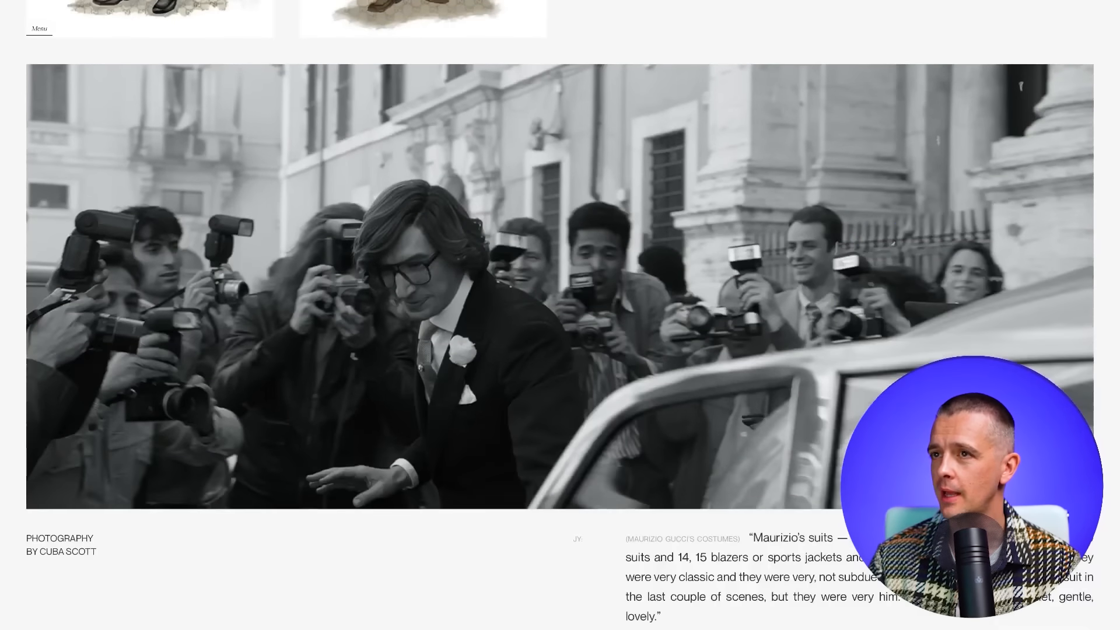
{"action": "scroll", "coordinate": [560, 315], "scroll_direction": "up", "scroll_amount": 4}
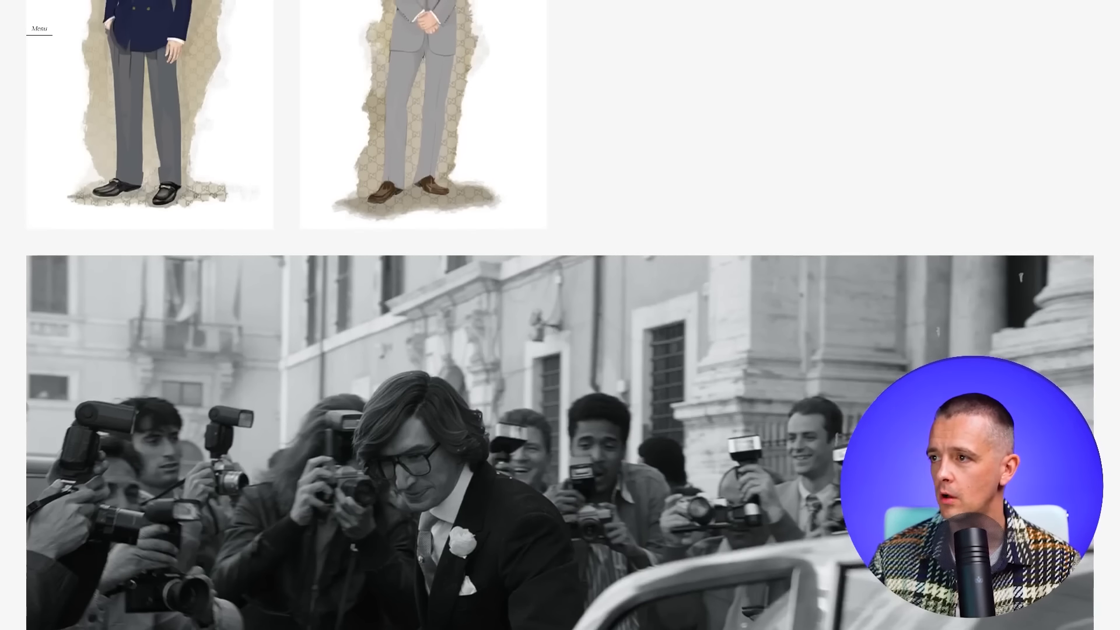
{"action": "scroll", "coordinate": [560, 315], "scroll_direction": "down", "scroll_amount": 10}
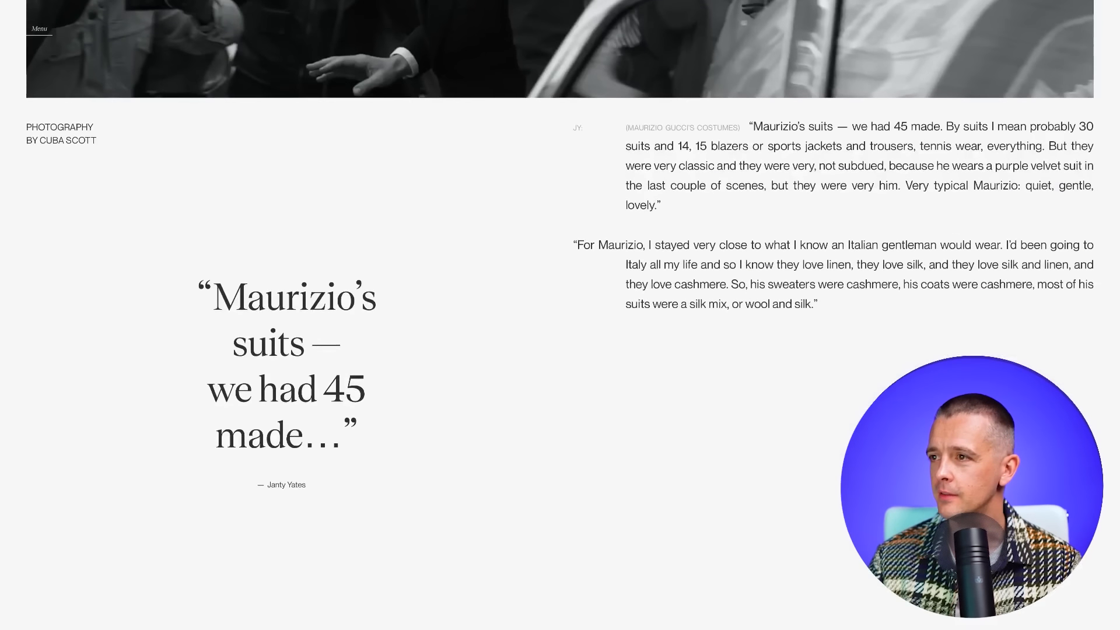
Step: Examine the arrangement of the costume photos and text columns down to the Media & Editorial Content heading
{"action": "scroll", "coordinate": [560, 315], "scroll_direction": "down", "scroll_amount": 10}
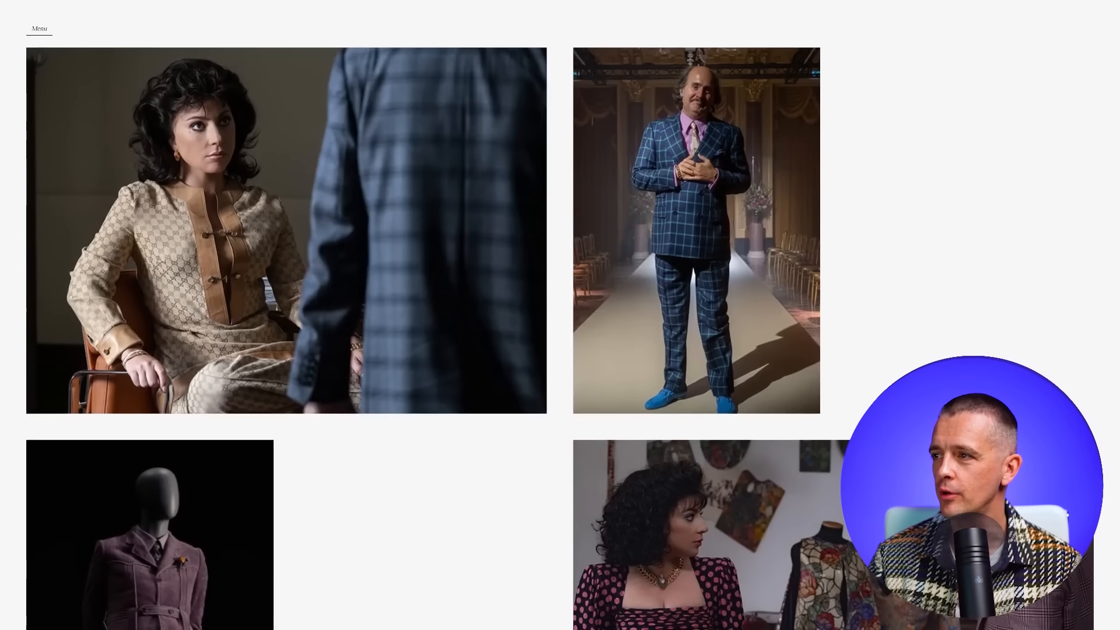
{"action": "scroll", "coordinate": [561, 316], "scroll_direction": "down", "scroll_amount": 2}
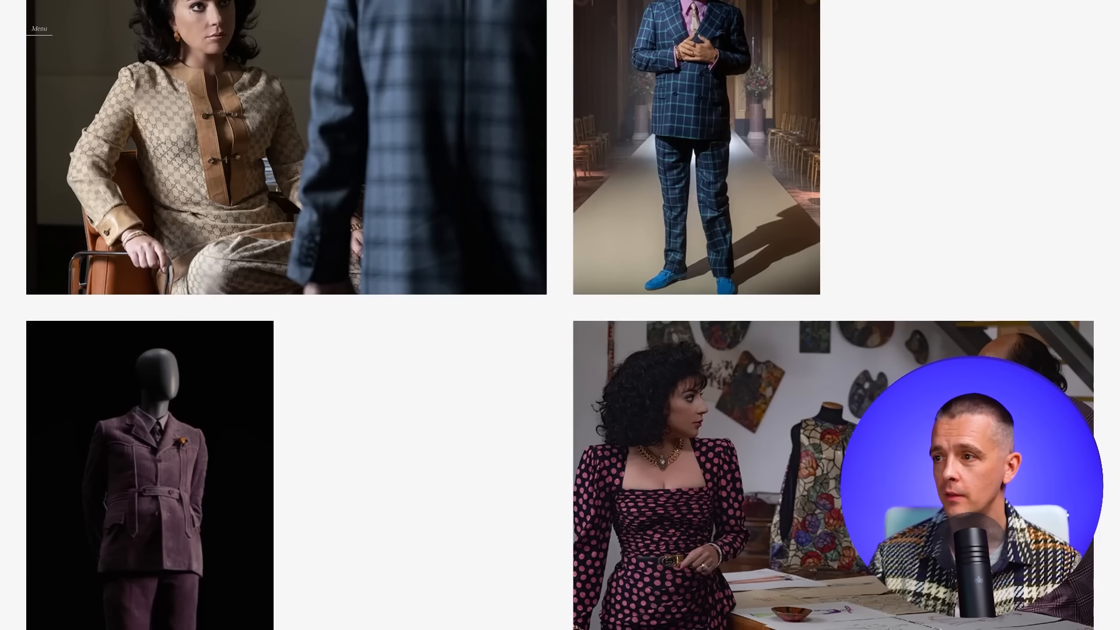
{"action": "scroll", "coordinate": [560, 315], "scroll_direction": "down", "scroll_amount": 5}
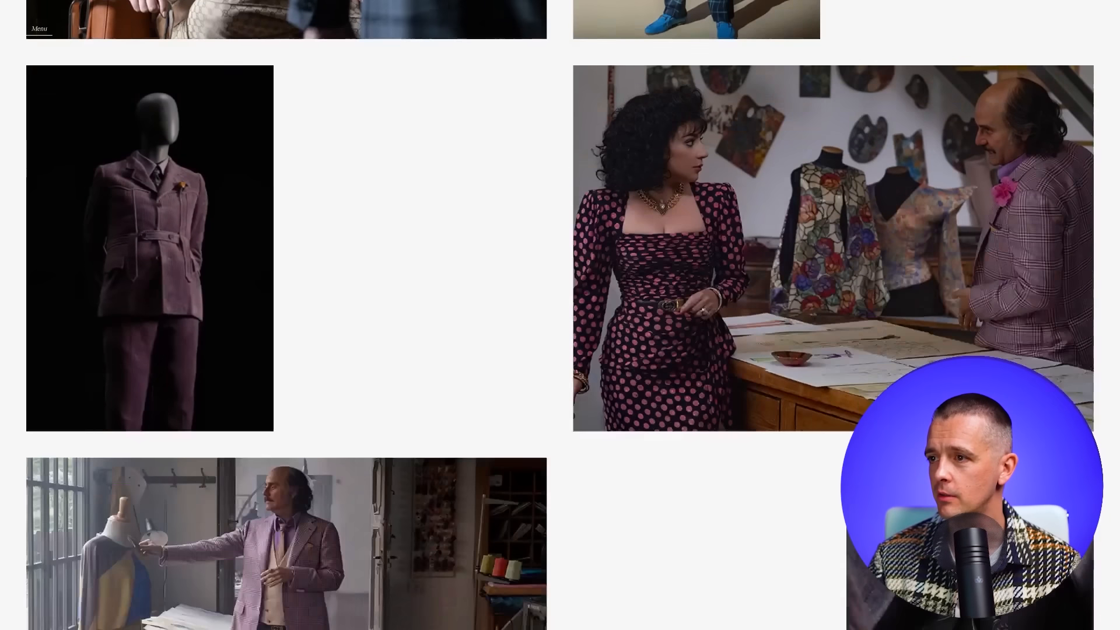
{"action": "scroll", "coordinate": [560, 316], "scroll_direction": "up", "scroll_amount": 1}
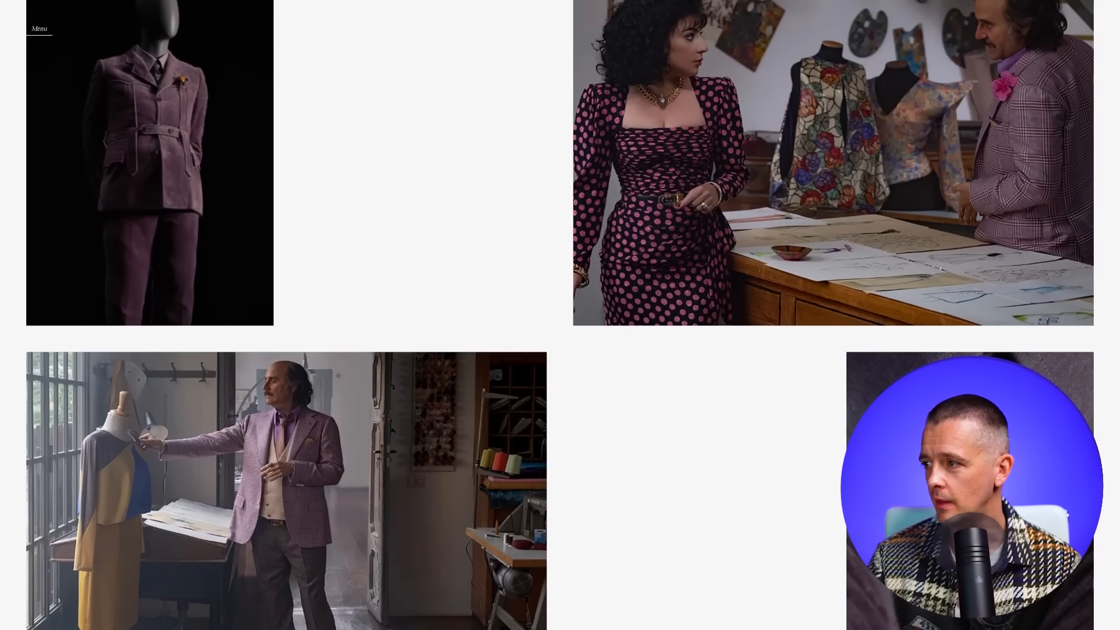
{"action": "scroll", "coordinate": [560, 315], "scroll_direction": "down", "scroll_amount": 6}
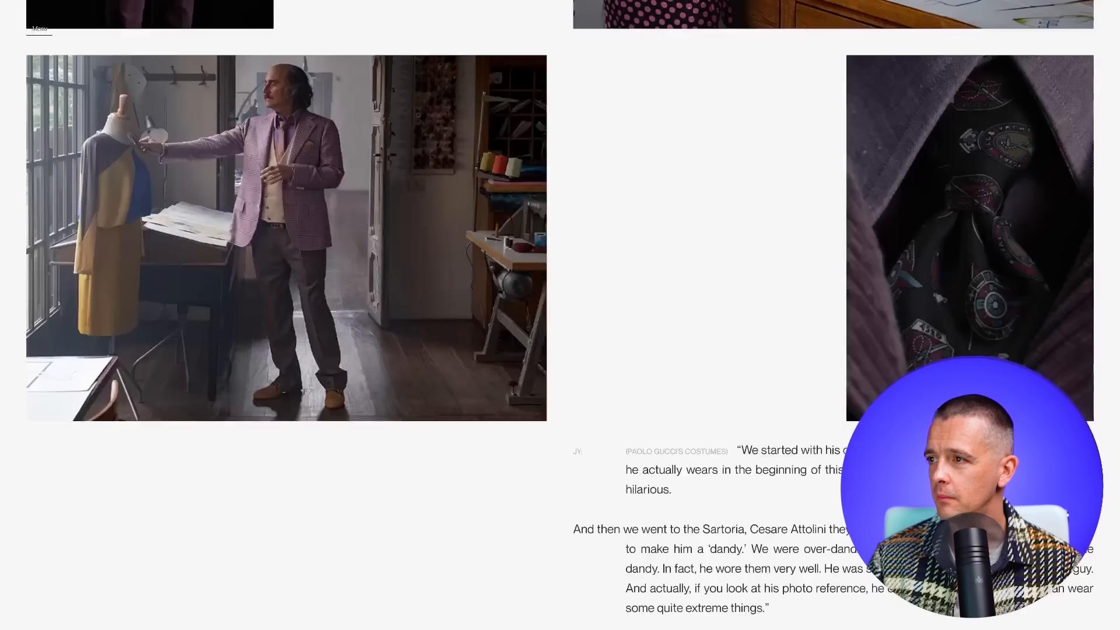
{"action": "scroll", "coordinate": [560, 315], "scroll_direction": "down", "scroll_amount": 4}
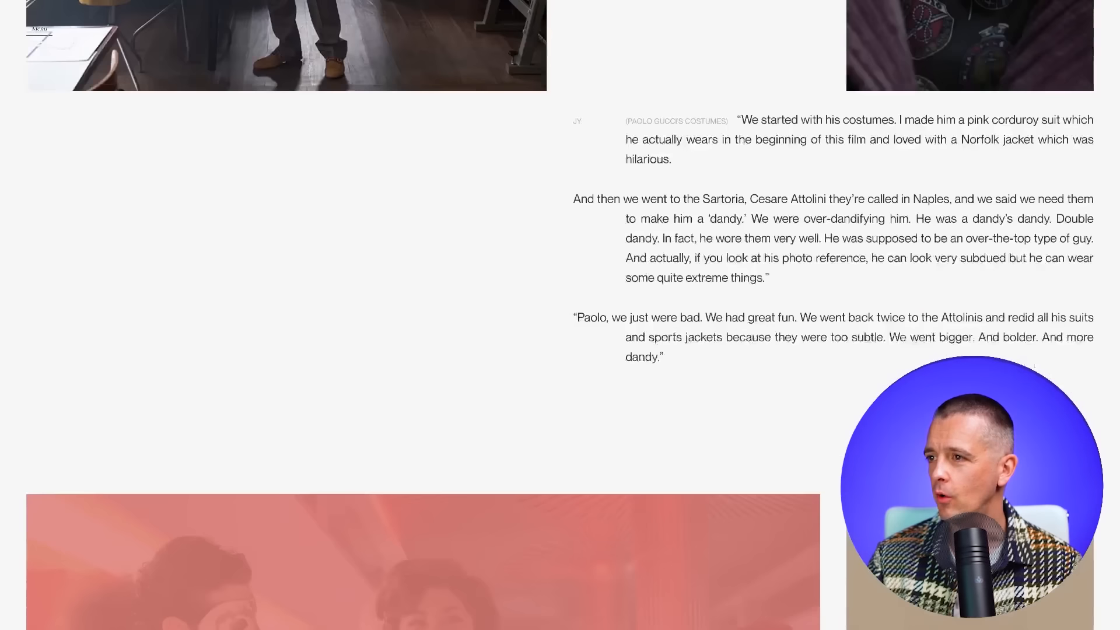
{"action": "scroll", "coordinate": [560, 315], "scroll_direction": "down", "scroll_amount": 2}
{"action": "scroll", "coordinate": [560, 315], "scroll_direction": "down", "scroll_amount": 10}
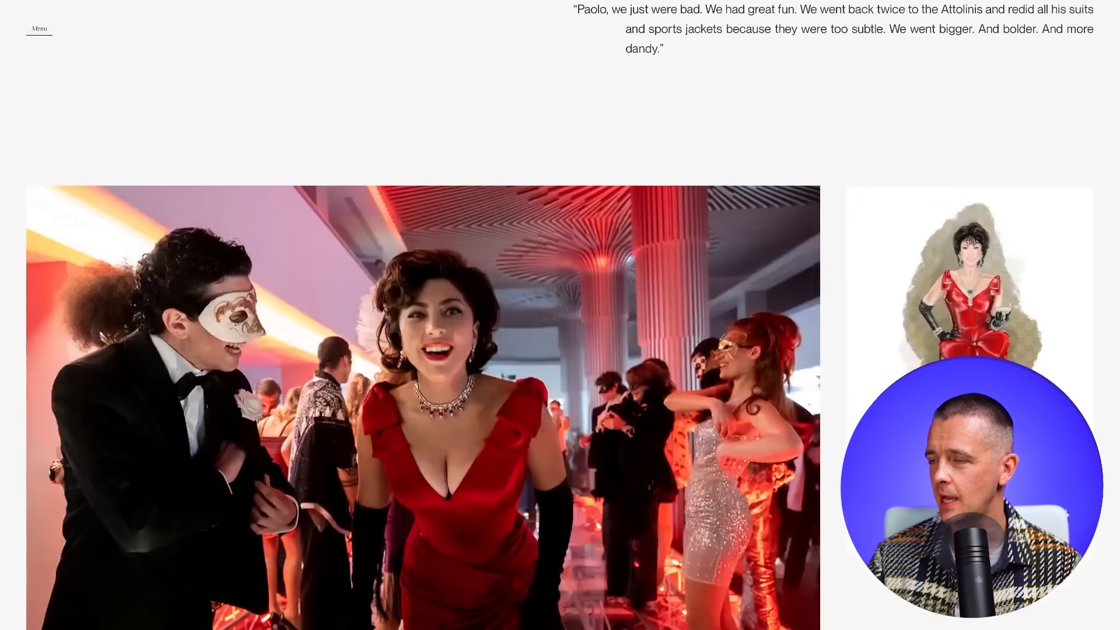
{"action": "scroll", "coordinate": [560, 315], "scroll_direction": "down", "scroll_amount": 9}
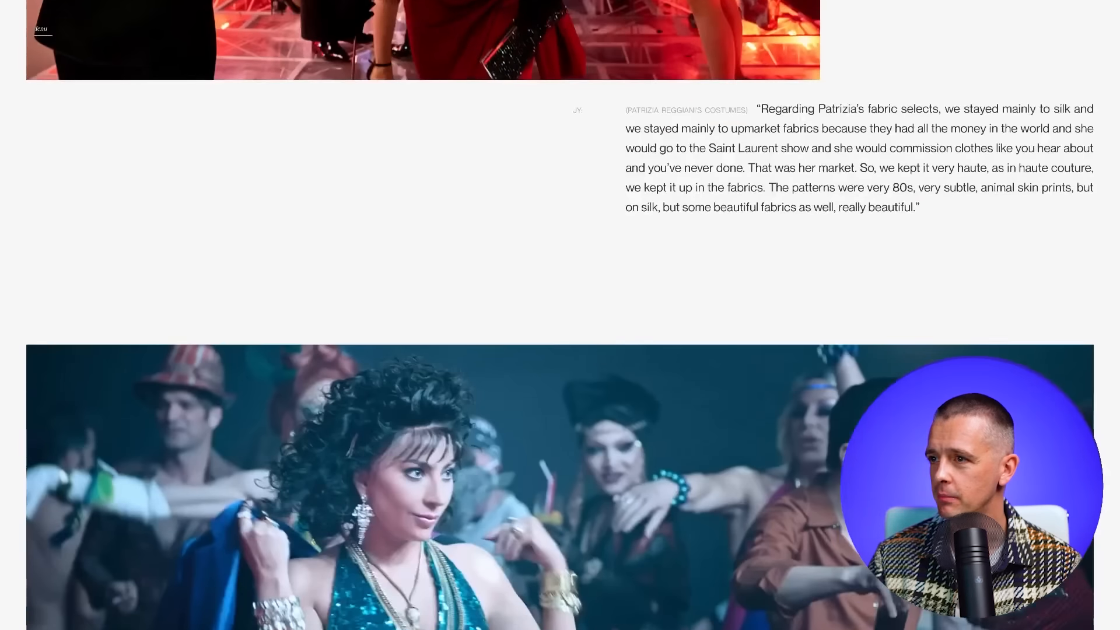
{"action": "scroll", "coordinate": [561, 315], "scroll_direction": "down", "scroll_amount": 9}
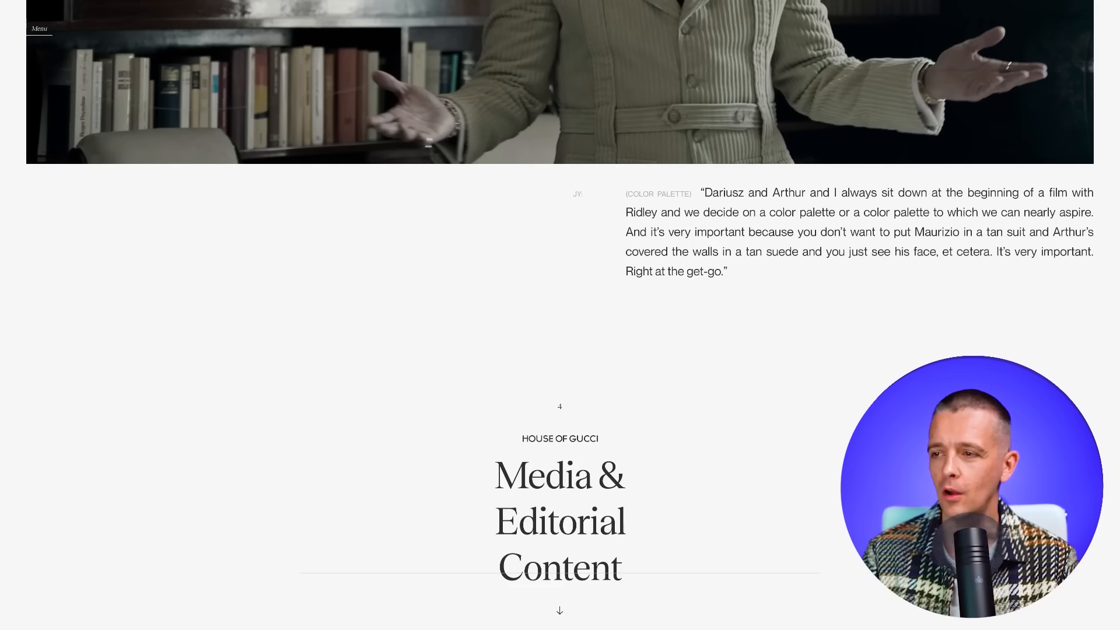
{"action": "scroll", "coordinate": [561, 315], "scroll_direction": "down", "scroll_amount": 2}
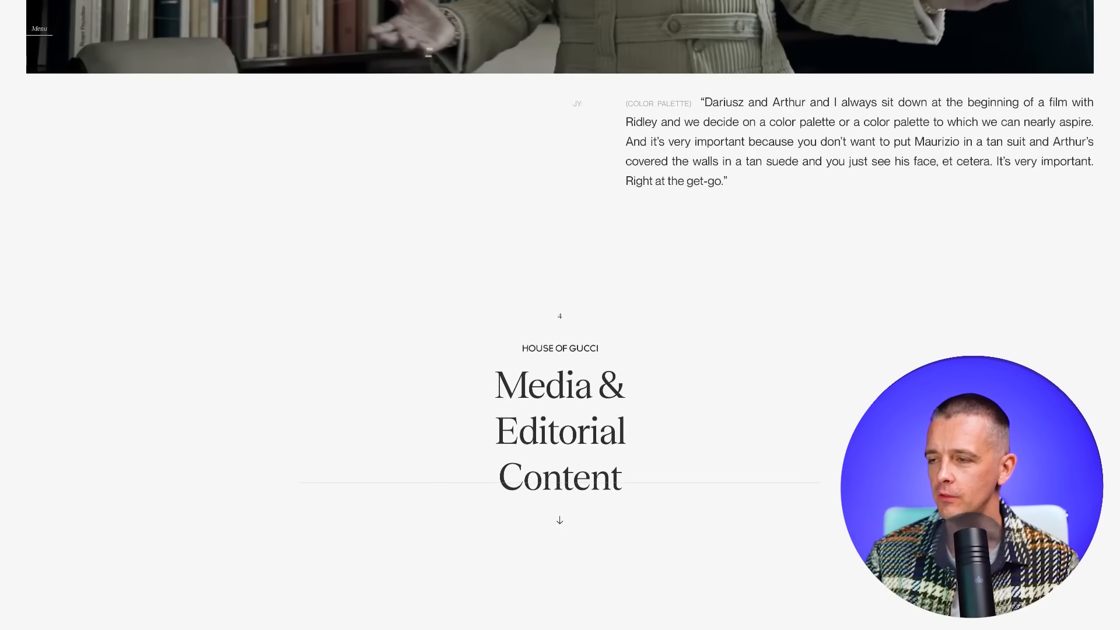
Step: Open the Acting & Character Transformation chapter and examine how its opening interview and text are laid out
{"action": "scroll", "coordinate": [560, 315], "scroll_direction": "up", "scroll_amount": 15}
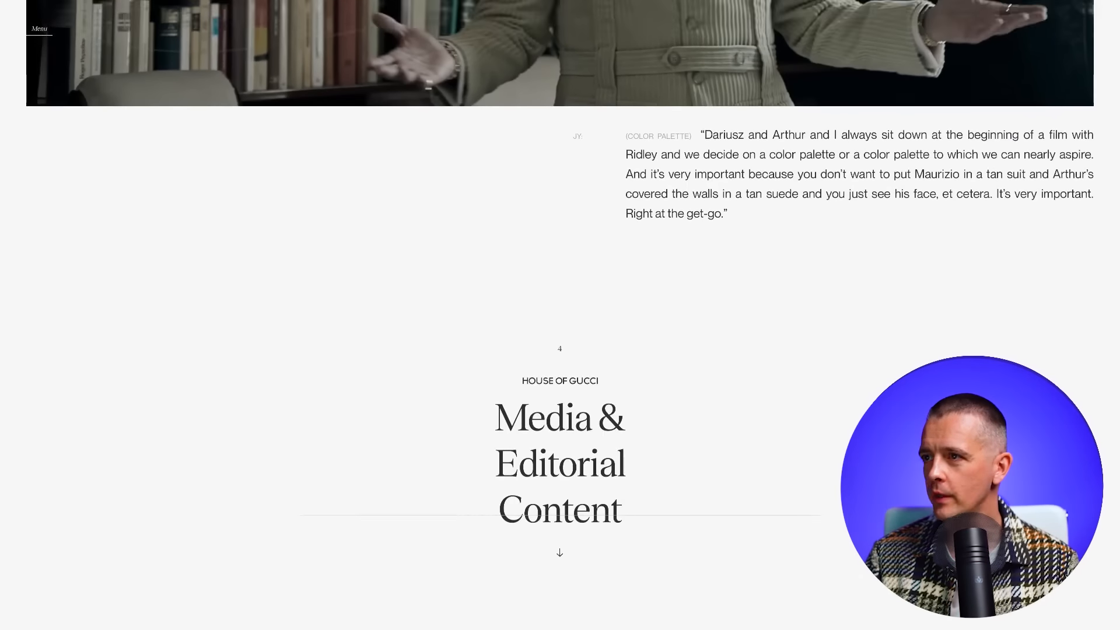
{"action": "scroll", "coordinate": [561, 315], "scroll_direction": "up", "scroll_amount": 20}
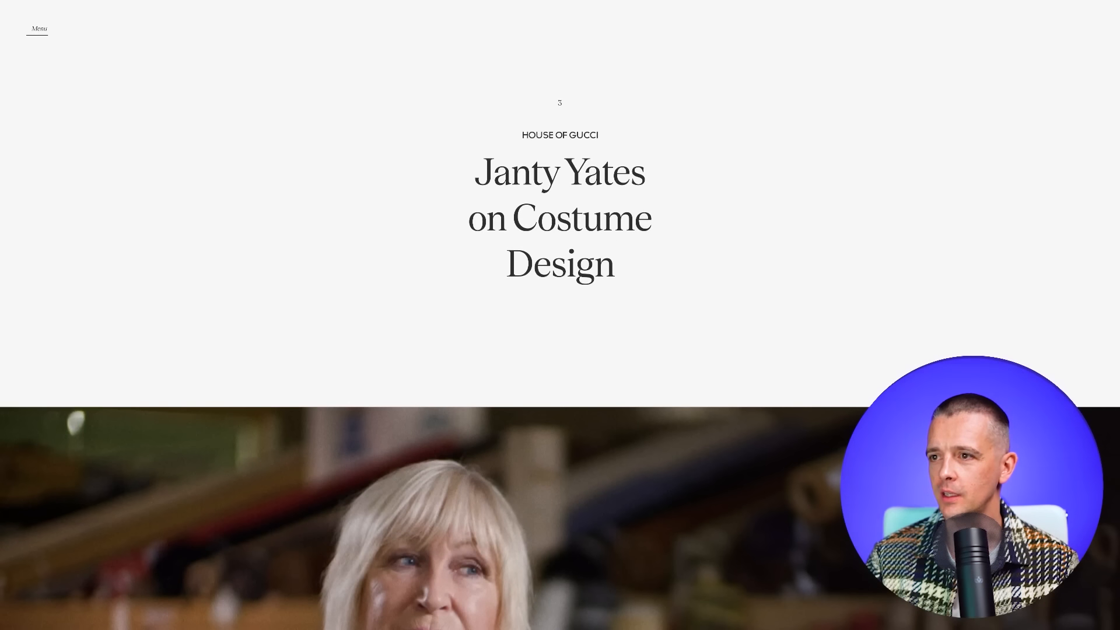
{"action": "left_click", "coordinate": [39, 29]}
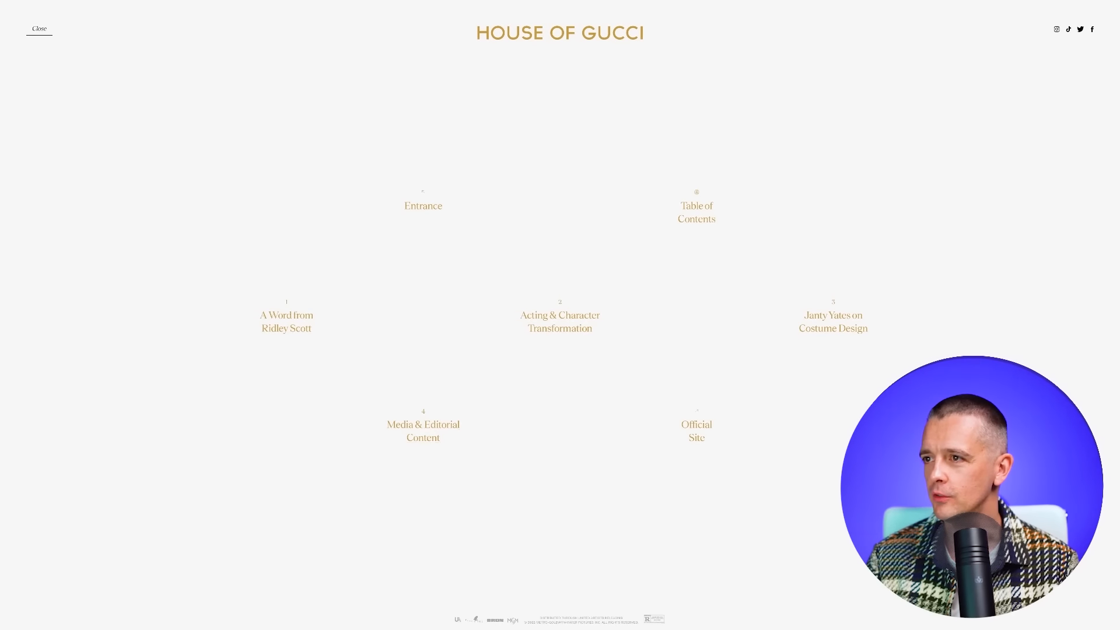
{"action": "left_click", "coordinate": [560, 321]}
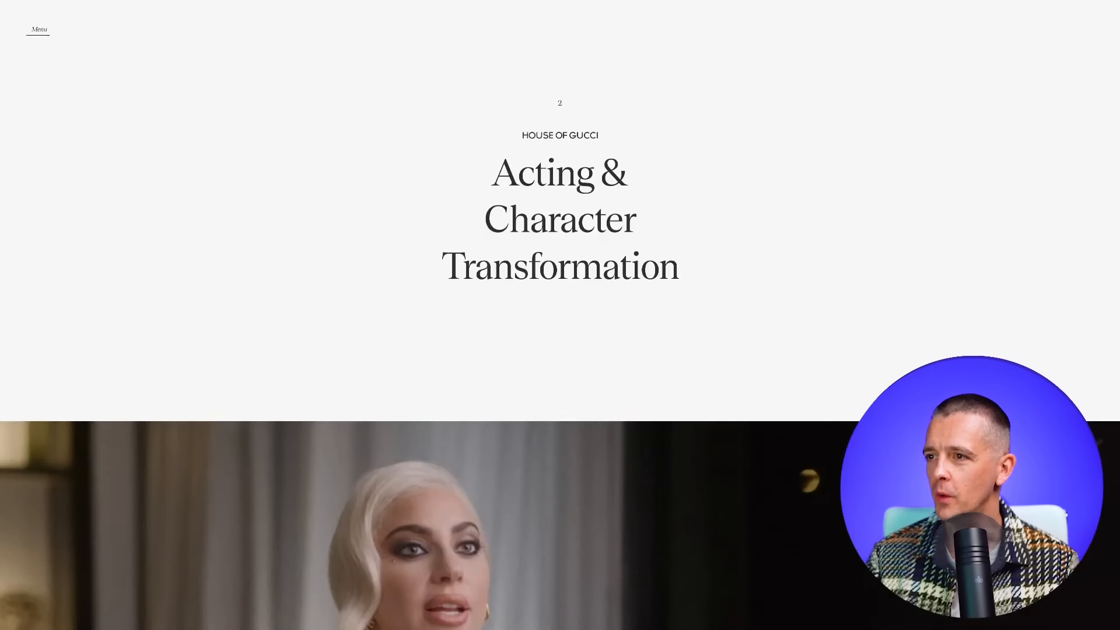
{"action": "scroll", "coordinate": [560, 315], "scroll_direction": "down", "scroll_amount": 5}
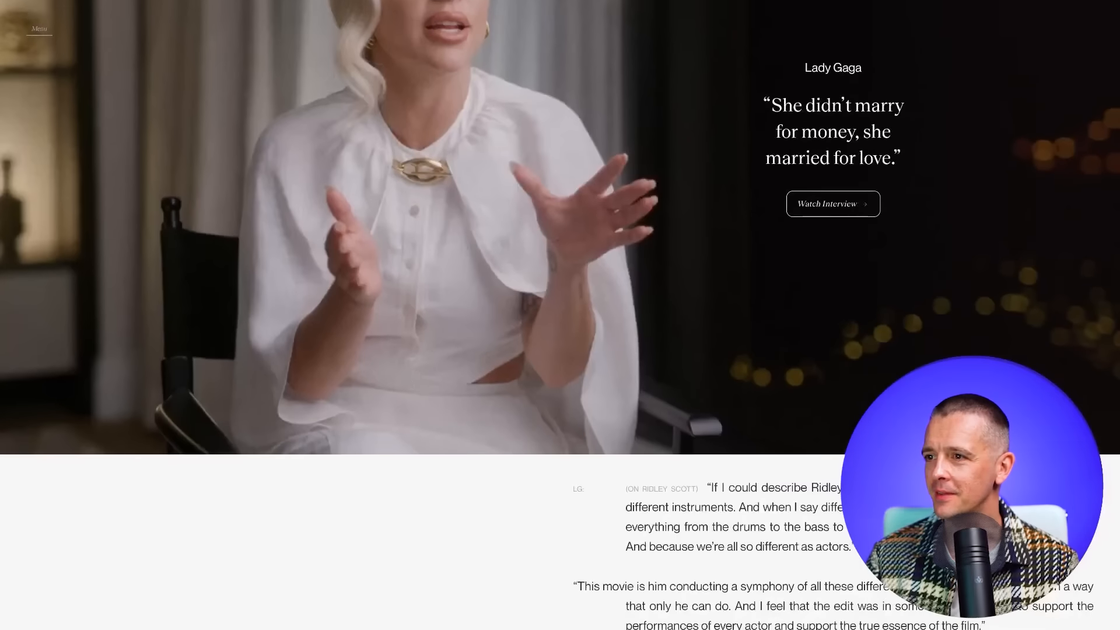
{"action": "scroll", "coordinate": [560, 315], "scroll_direction": "down", "scroll_amount": 15}
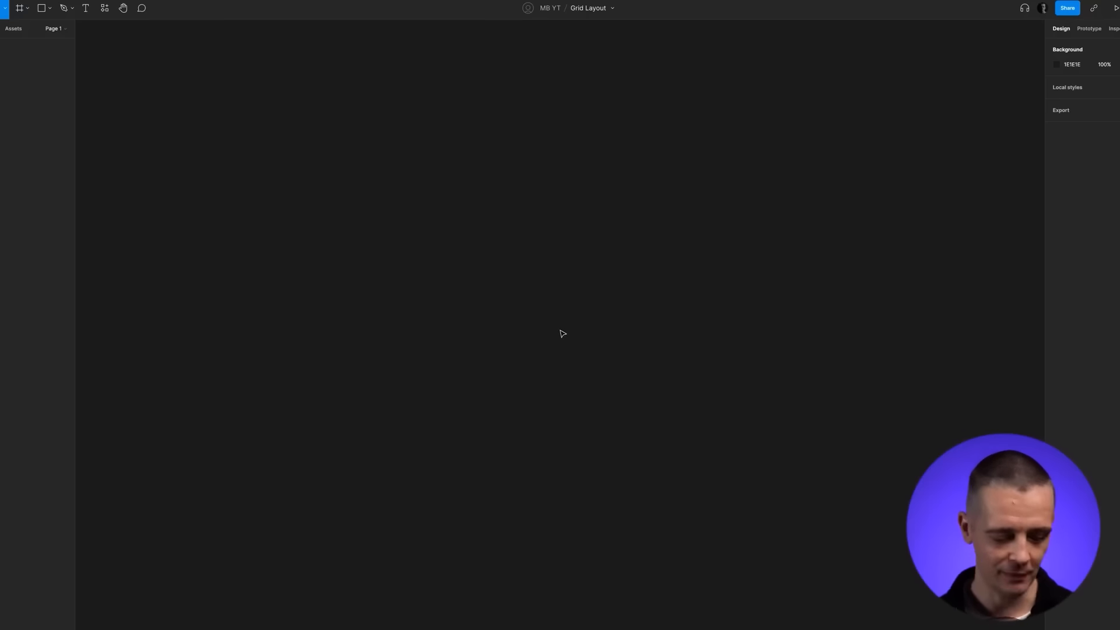
Step: In Figma, create a 1440 × 1024 frame from the Desktop preset
{"action": "key", "text": "f"}
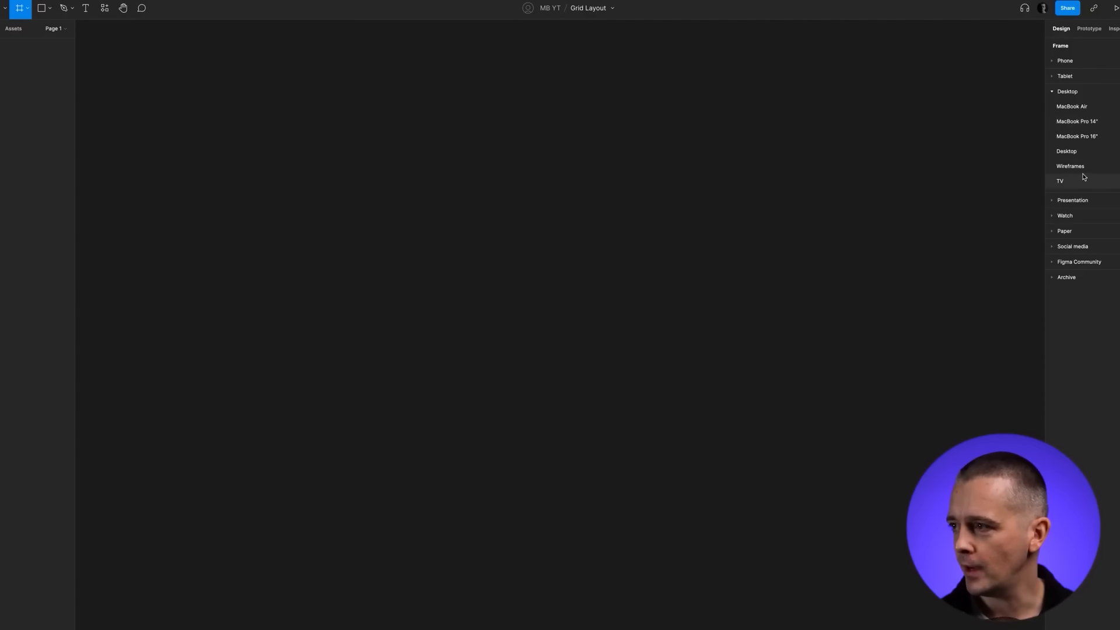
{"action": "left_click", "coordinate": [1079, 153]}
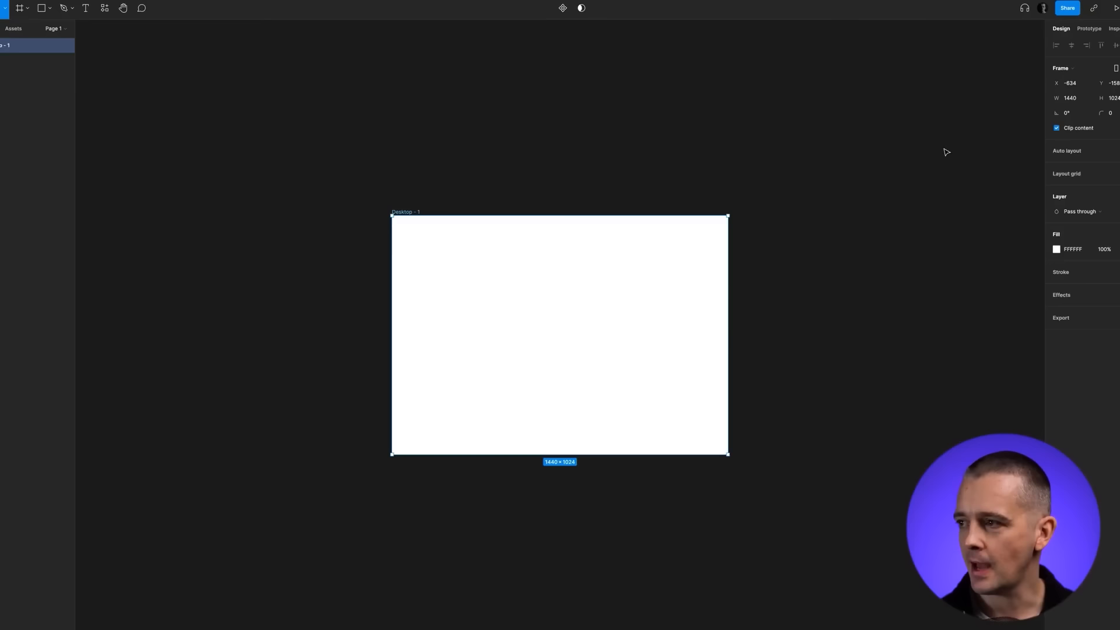
{"action": "left_click_drag", "start_coordinate": [374, 200], "coordinate": [768, 490]}
{"action": "key", "text": "shift+2"}
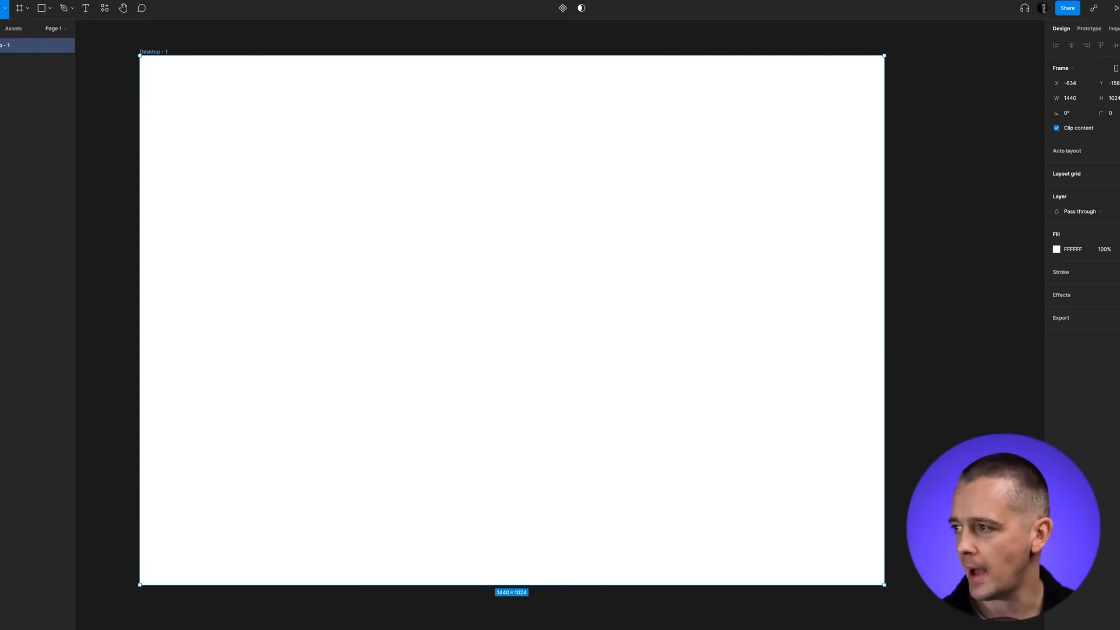
Step: Add a 10 px layout grid to the Desktop frame and inspect its squares up close
{"action": "left_click", "coordinate": [1116, 174]}
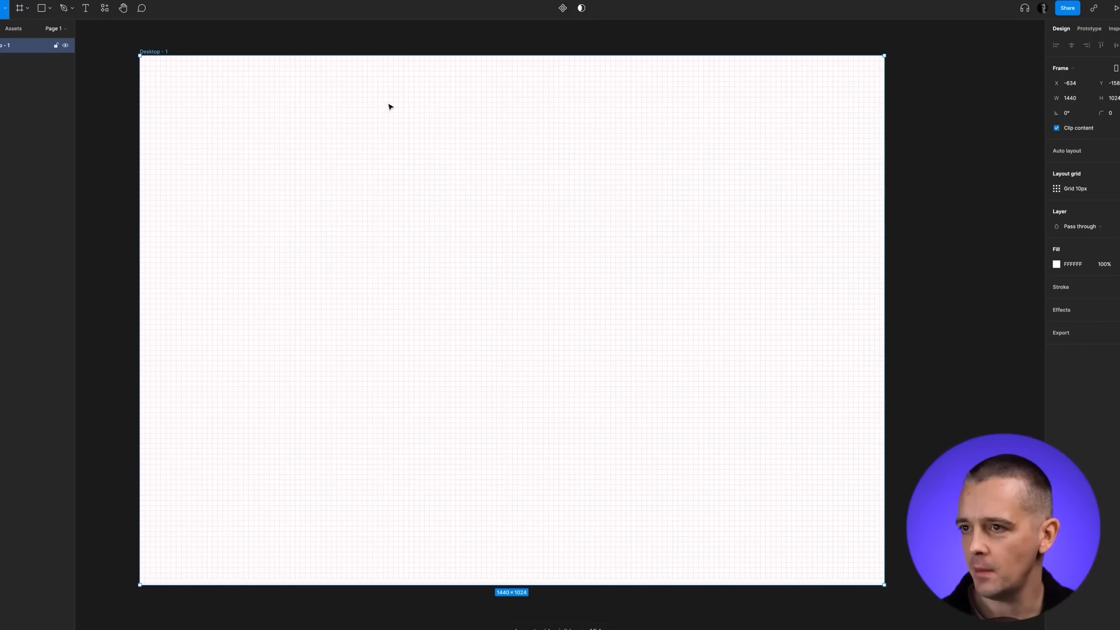
{"action": "key", "text": "z"}
{"action": "left_click_drag", "start_coordinate": [413, 305], "coordinate": [605, 222]}
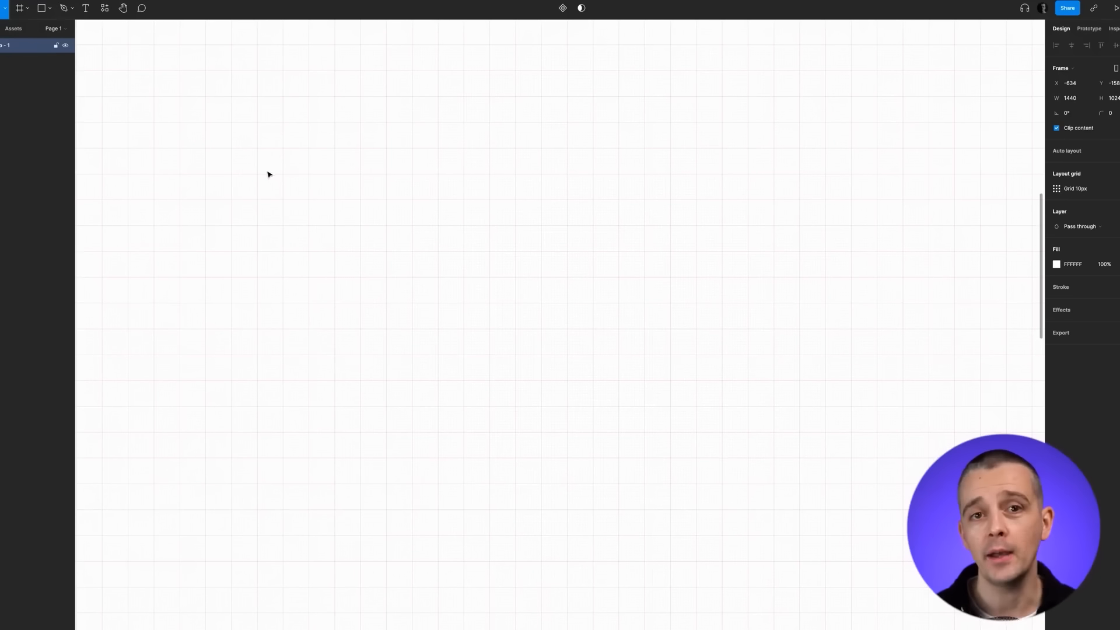
Step: Draw a 200 × 10 frame on the grid, fill it with red 8C3232, and duplicate it below with a height of 30
{"action": "key", "text": "f"}
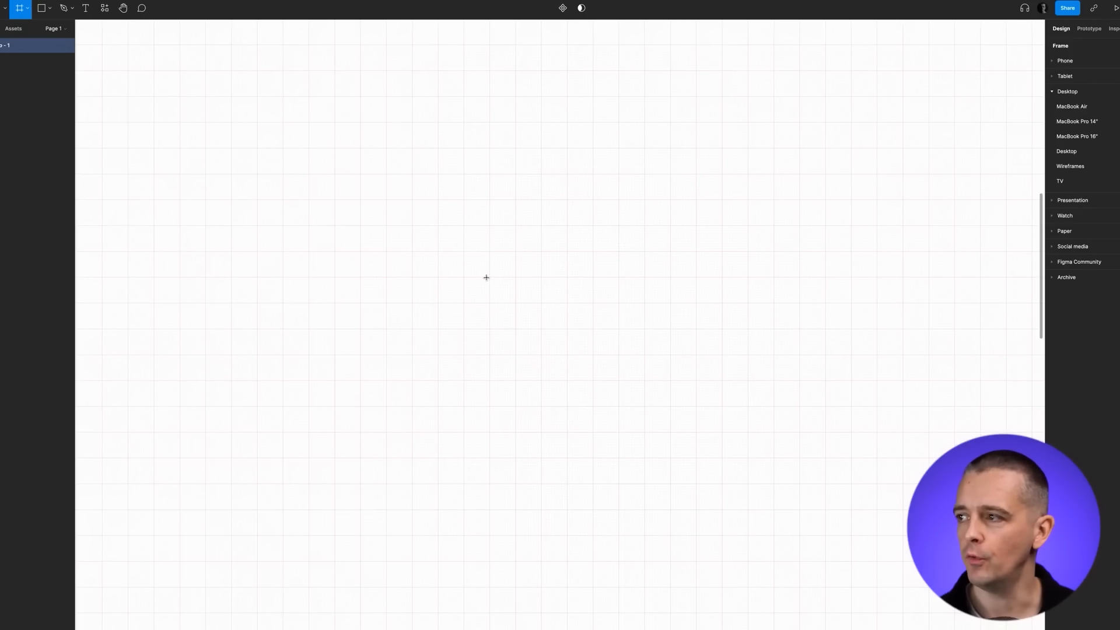
{"action": "left_click_drag", "start_coordinate": [361, 148], "coordinate": [878, 162]}
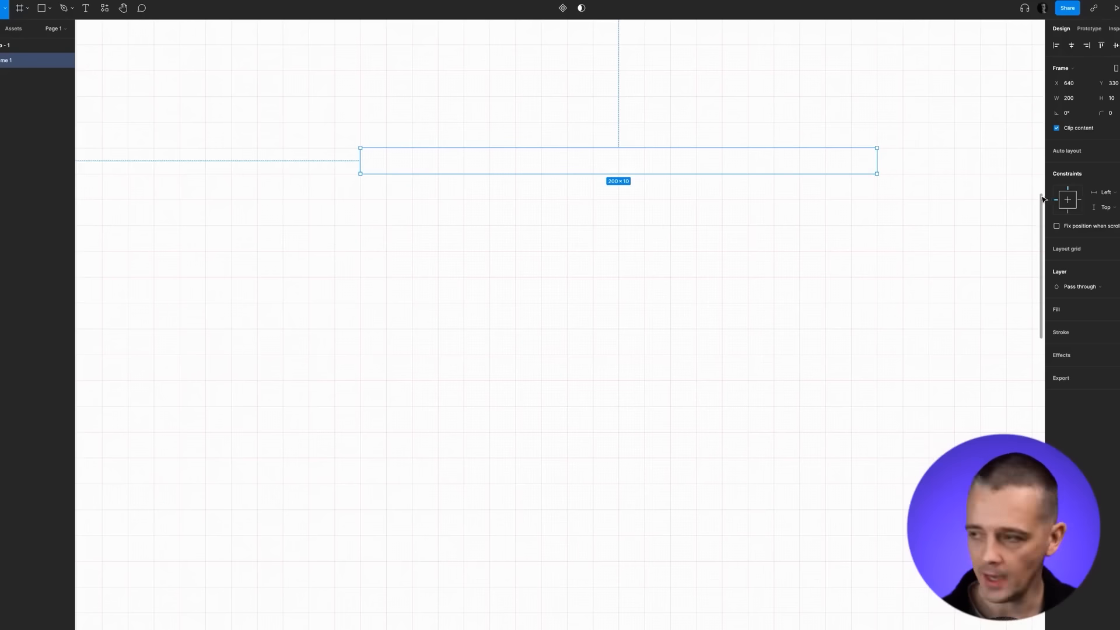
{"action": "left_click", "coordinate": [1117, 310]}
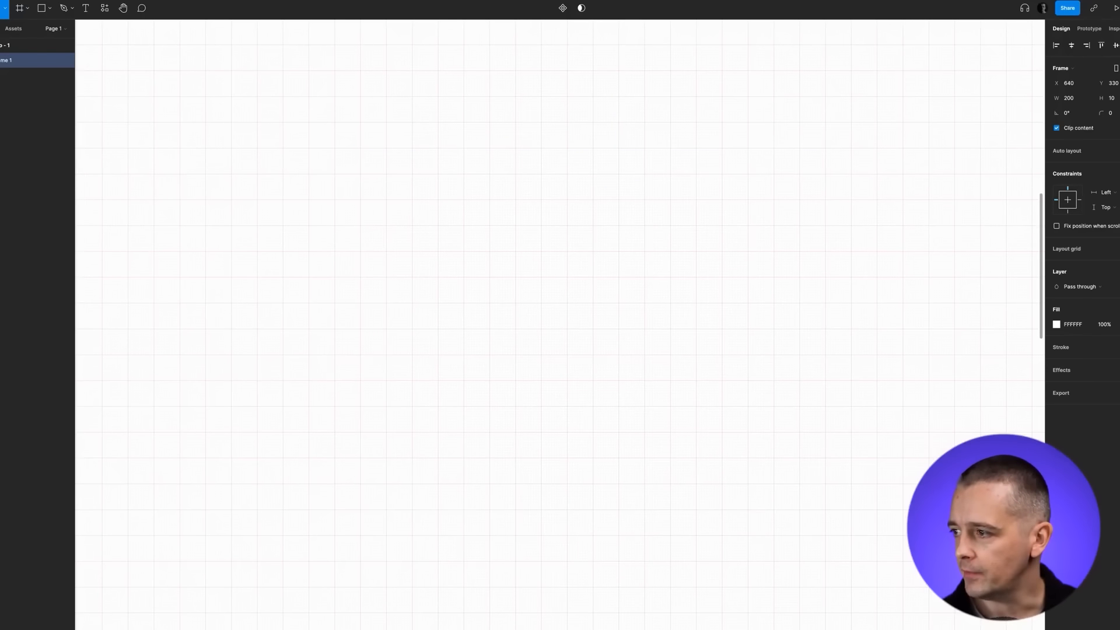
{"action": "left_click", "coordinate": [663, 165]}
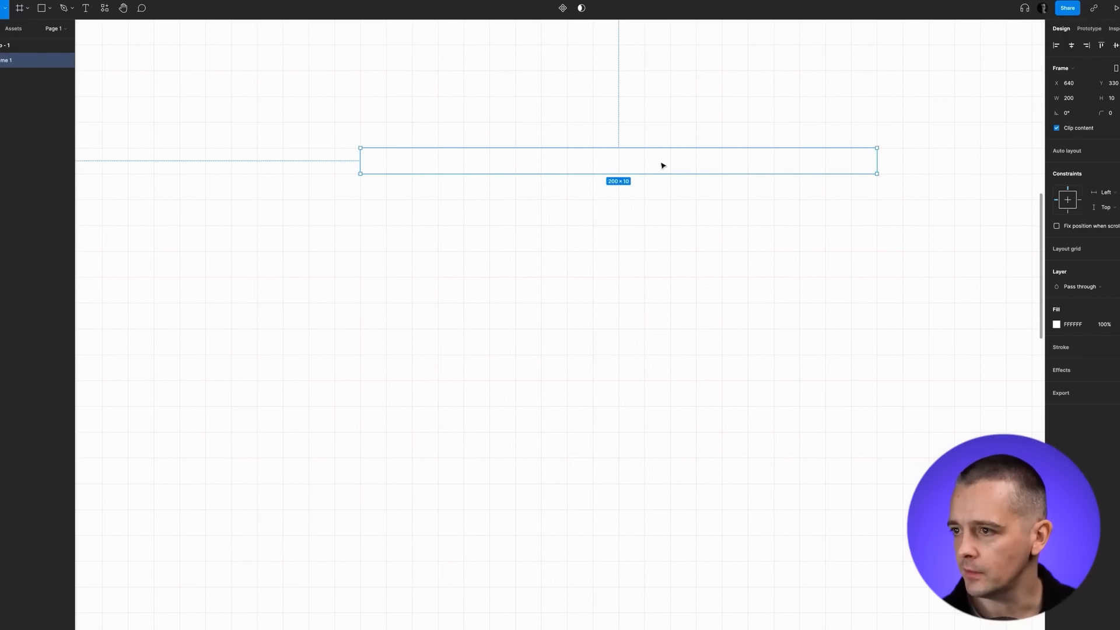
{"action": "left_click", "coordinate": [1057, 324]}
{"action": "left_click", "coordinate": [1009, 391]}
{"action": "left_click", "coordinate": [726, 225]}
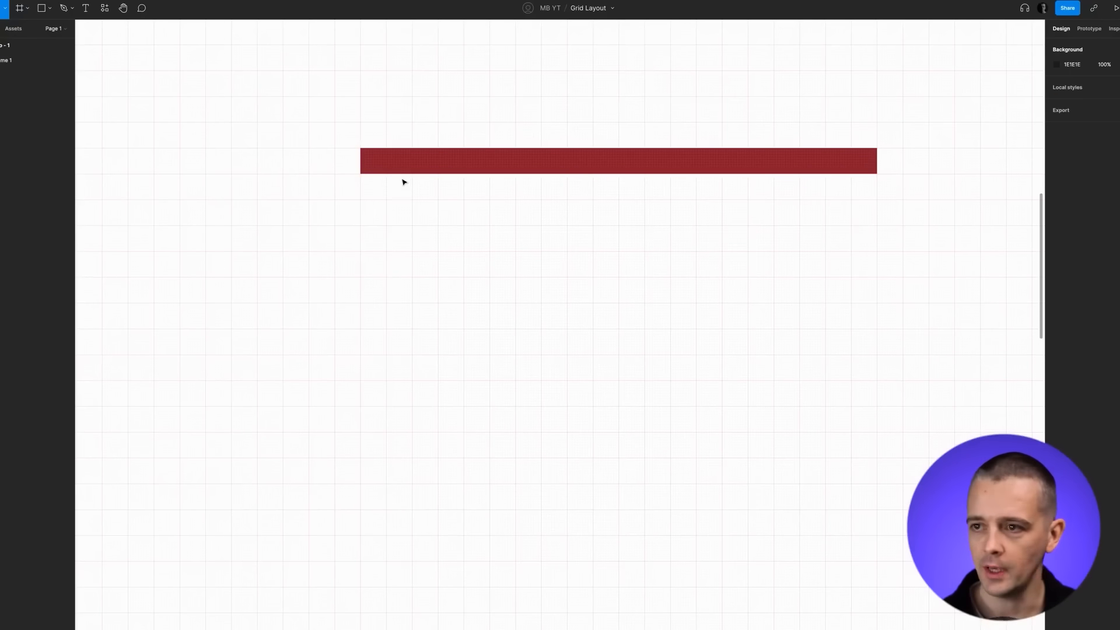
{"action": "left_click_drag", "start_coordinate": [412, 167], "coordinate": [412, 212]}
{"action": "left_click_drag", "start_coordinate": [613, 225], "coordinate": [600, 278]}
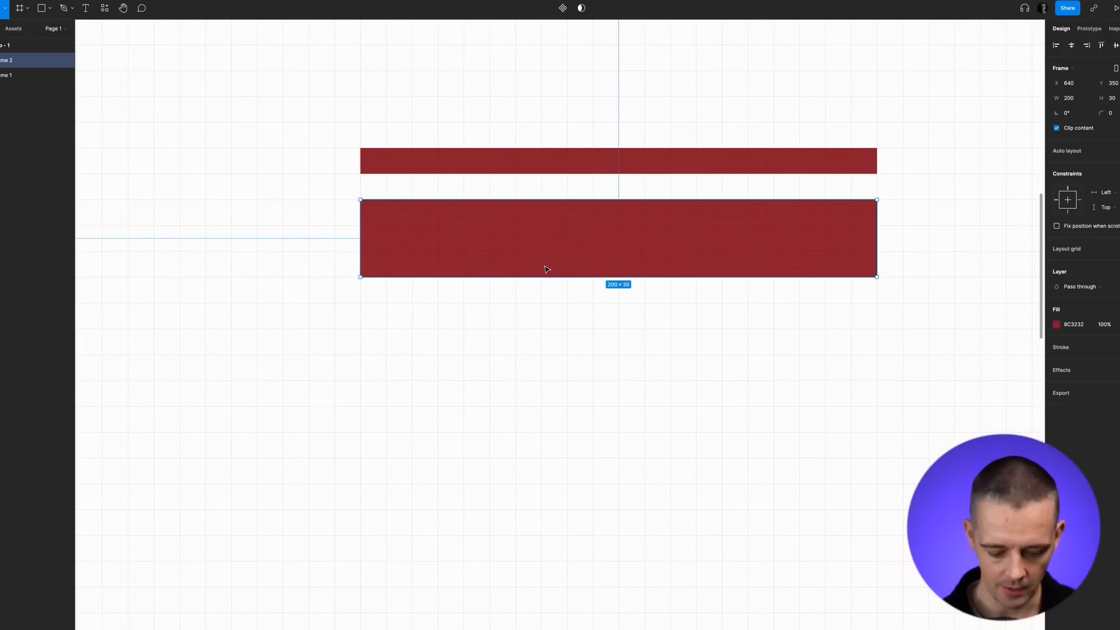
Step: Delete both red bars from the Desktop frame
{"action": "key", "text": "shift+1"}
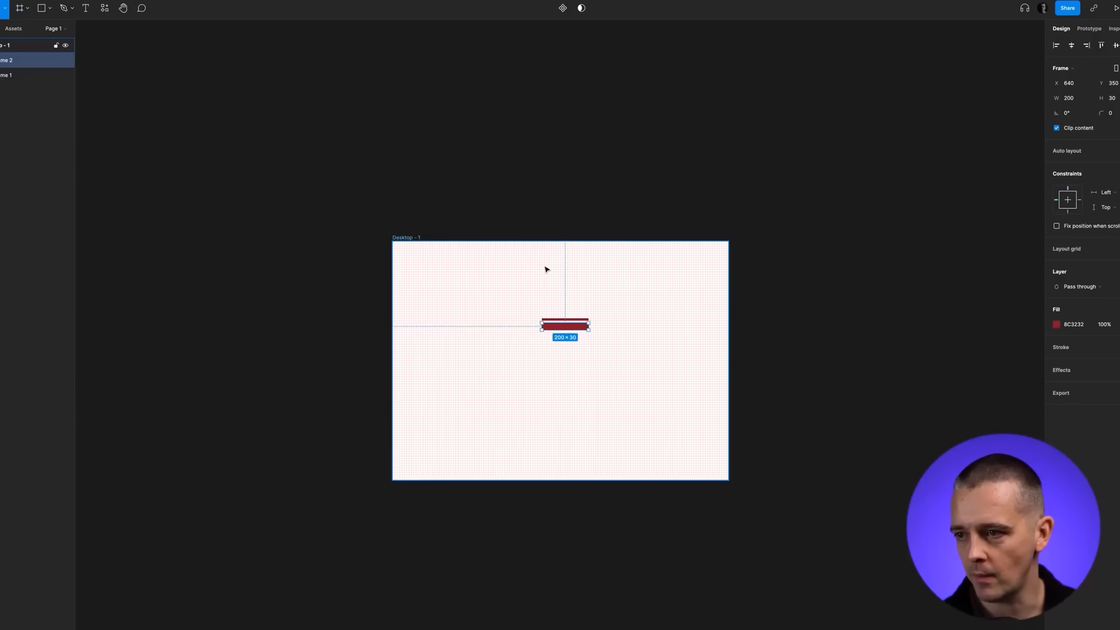
{"action": "key", "text": "plus"}
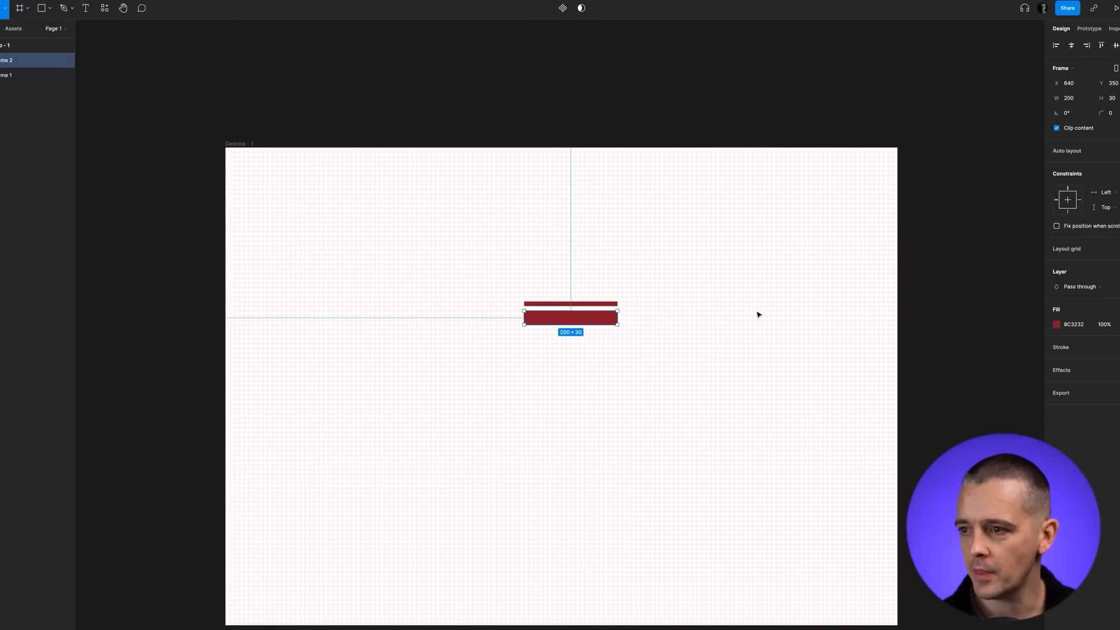
{"action": "left_click", "coordinate": [603, 349]}
{"action": "left_click_drag", "start_coordinate": [573, 258], "coordinate": [607, 363]}
{"action": "key", "text": "BackSpace"}
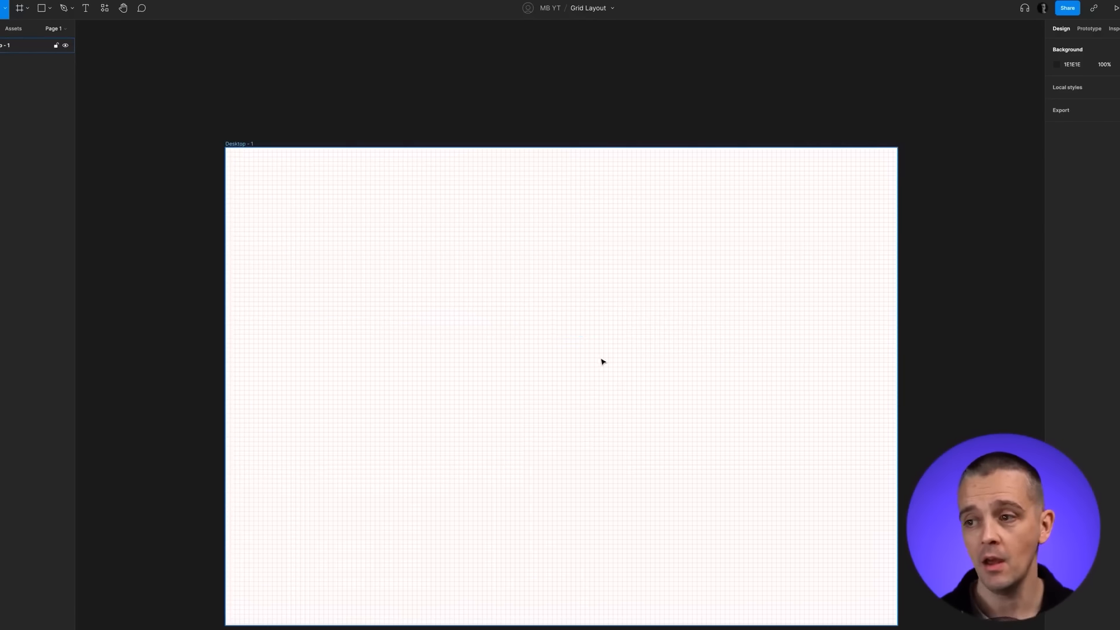
Step: Change the Desktop frame's layout grid to Columns with a count of 12
{"action": "left_click", "coordinate": [251, 148]}
{"action": "left_click", "coordinate": [1057, 189]}
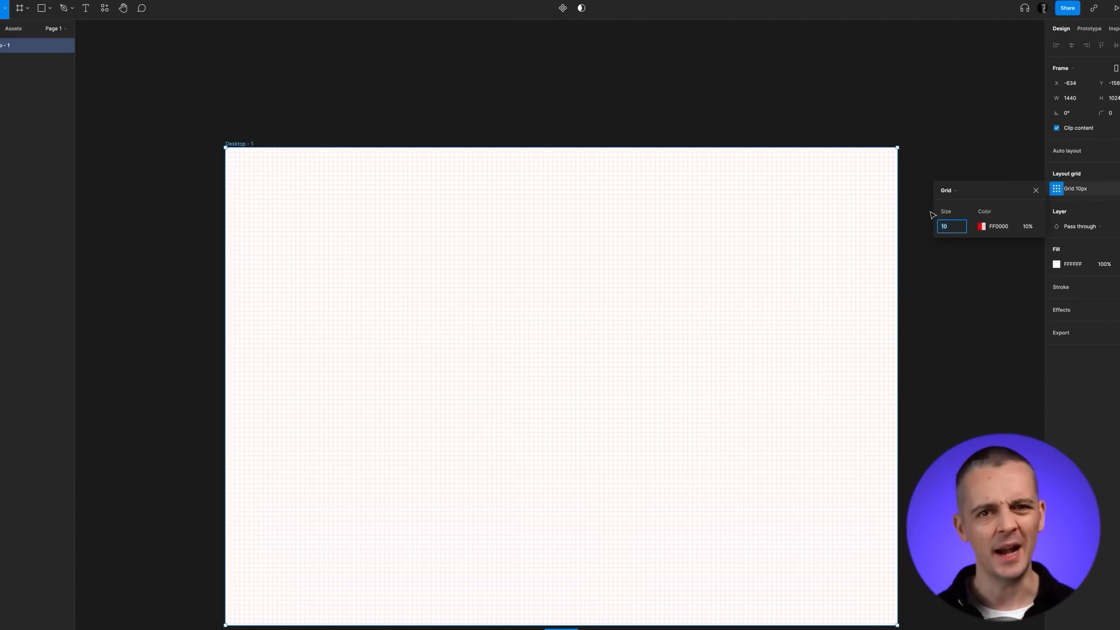
{"action": "left_click", "coordinate": [962, 194]}
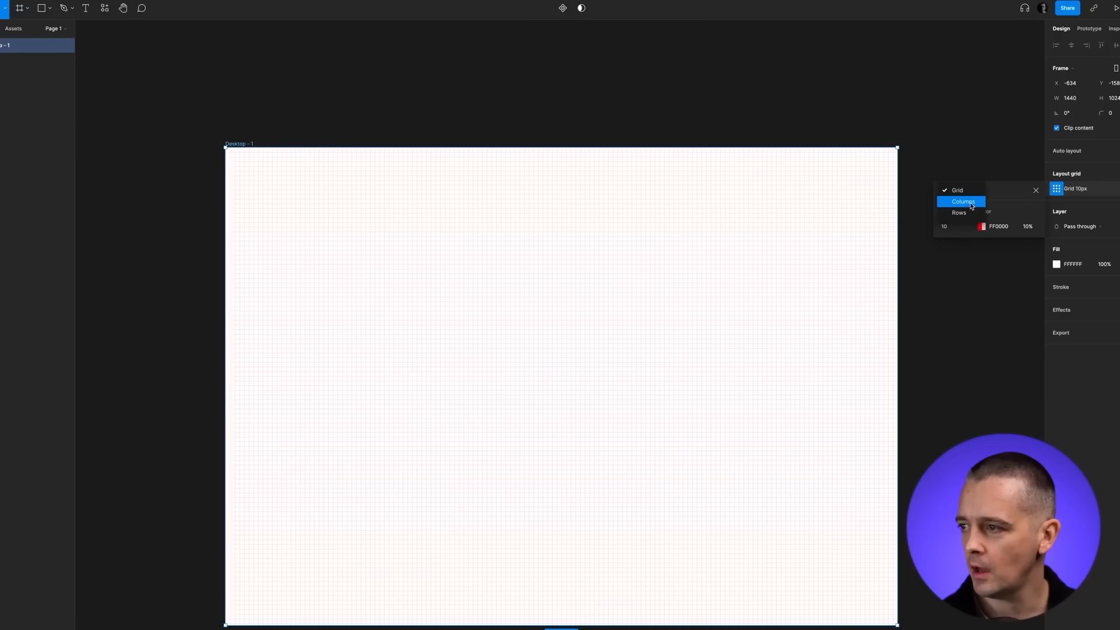
{"action": "left_click", "coordinate": [971, 204]}
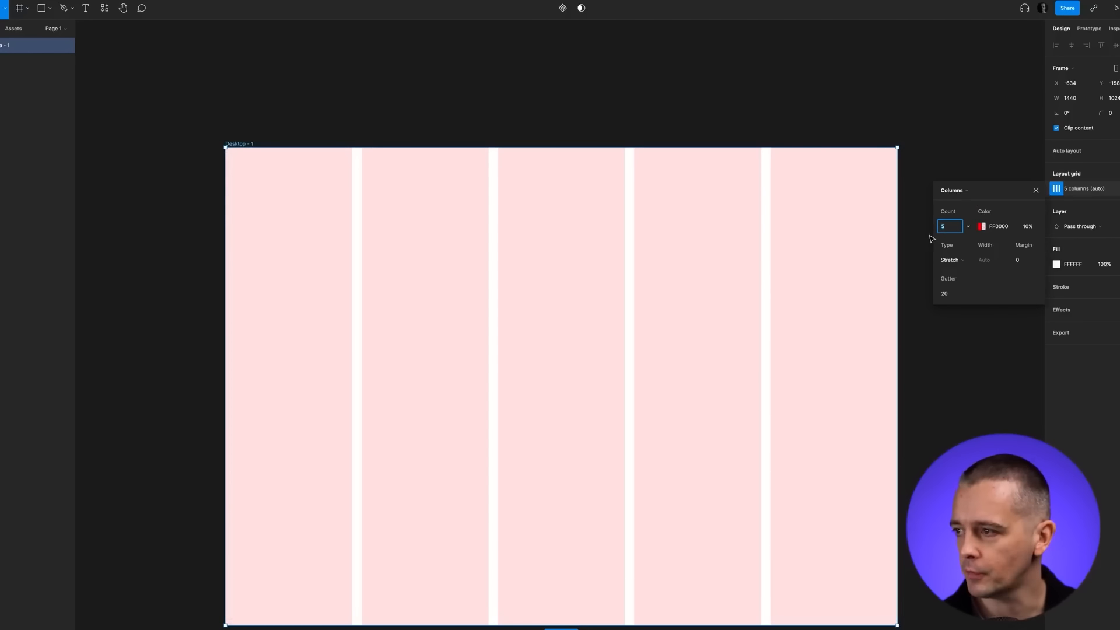
{"action": "key", "text": "Tab"}
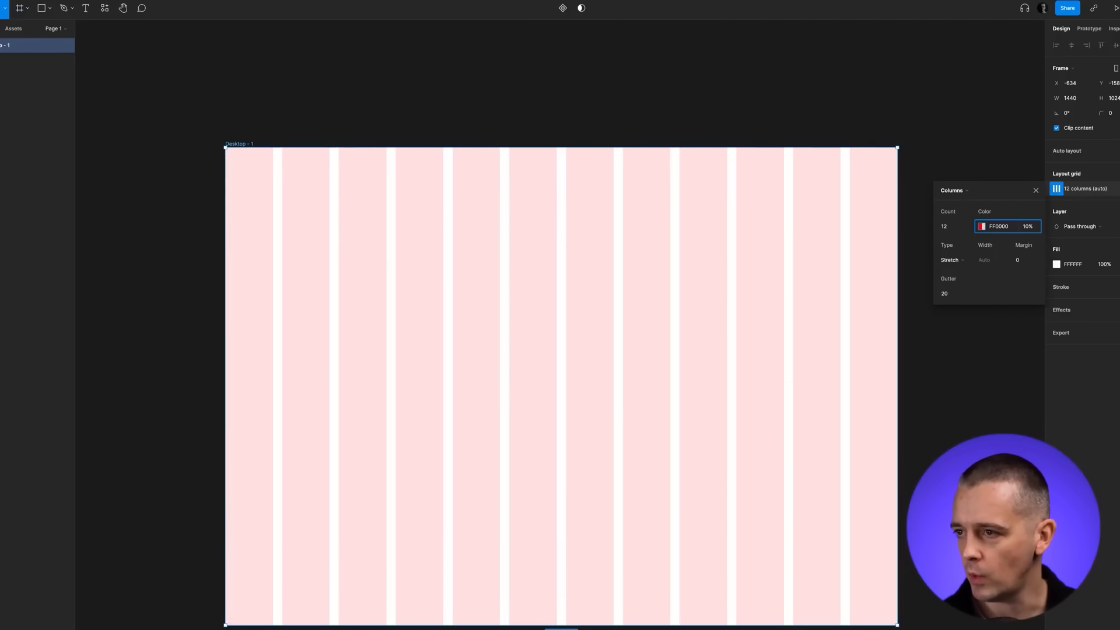
Step: Recolour the column grid to green 4EDF7F at 20% opacity
{"action": "key", "text": "Return"}
{"action": "left_click_drag", "start_coordinate": [890, 247], "coordinate": [875, 246]}
{"action": "left_click_drag", "start_coordinate": [864, 360], "coordinate": [879, 361]}
{"action": "left_click_drag", "start_coordinate": [914, 268], "coordinate": [893, 252]}
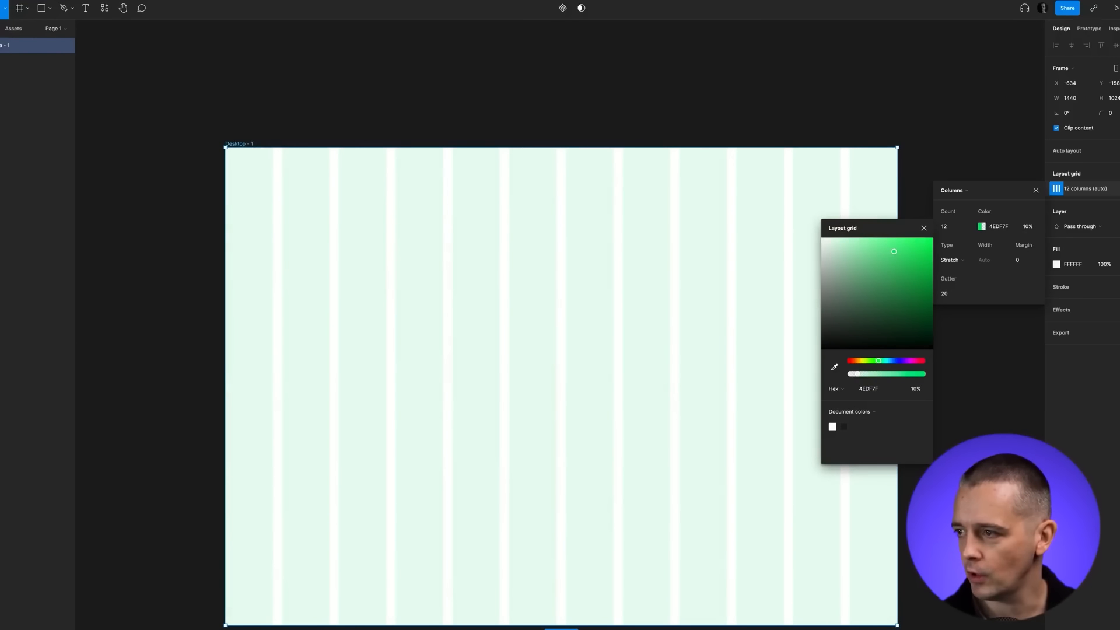
{"action": "left_click", "coordinate": [923, 229]}
{"action": "left_click", "coordinate": [1028, 226]}
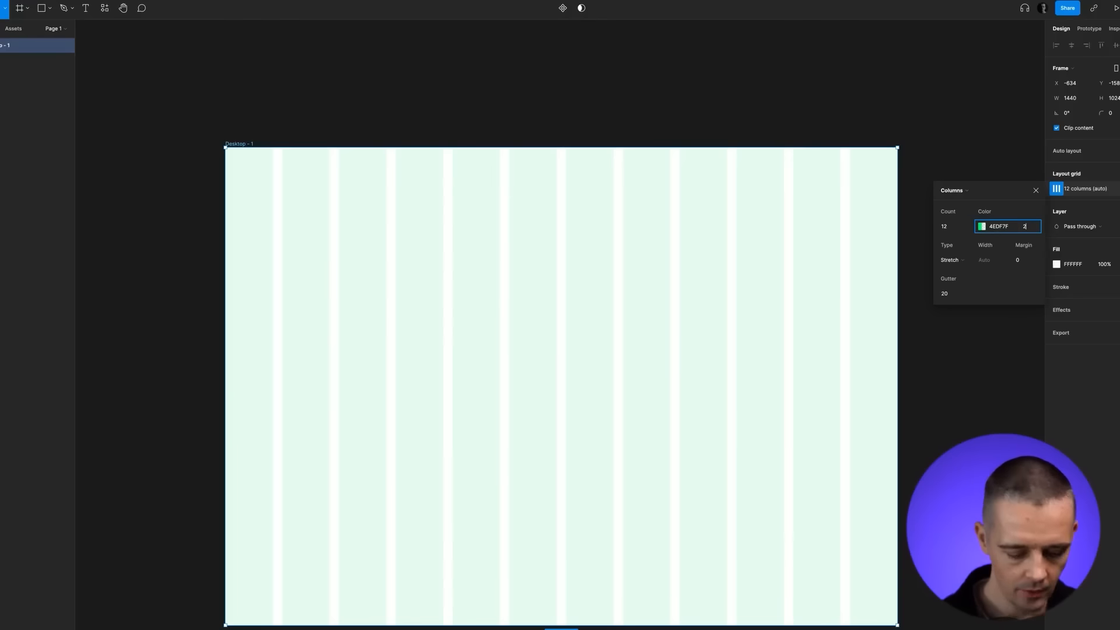
{"action": "key", "text": "Tab"}
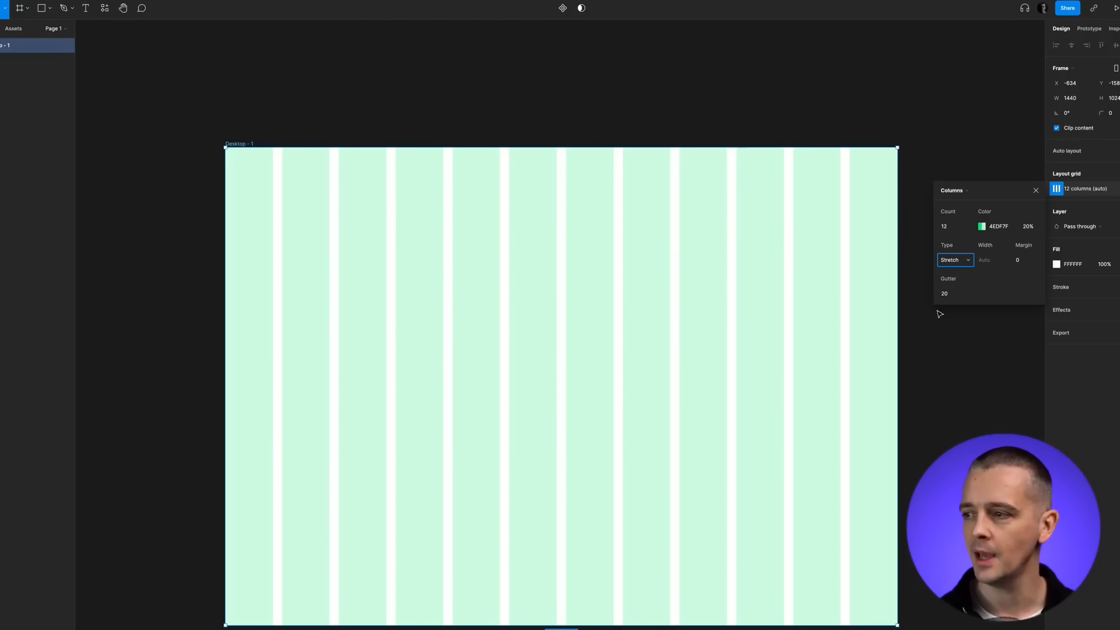
Step: Set the column grid's type to Center with a column width of 100
{"action": "left_click", "coordinate": [968, 265]}
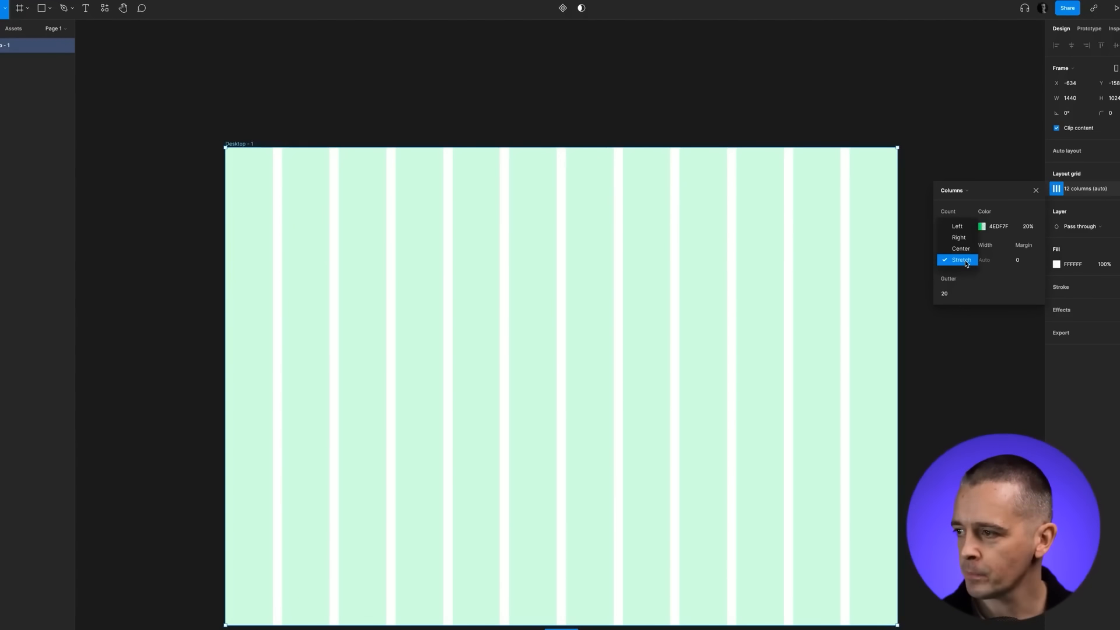
{"action": "left_click", "coordinate": [968, 252]}
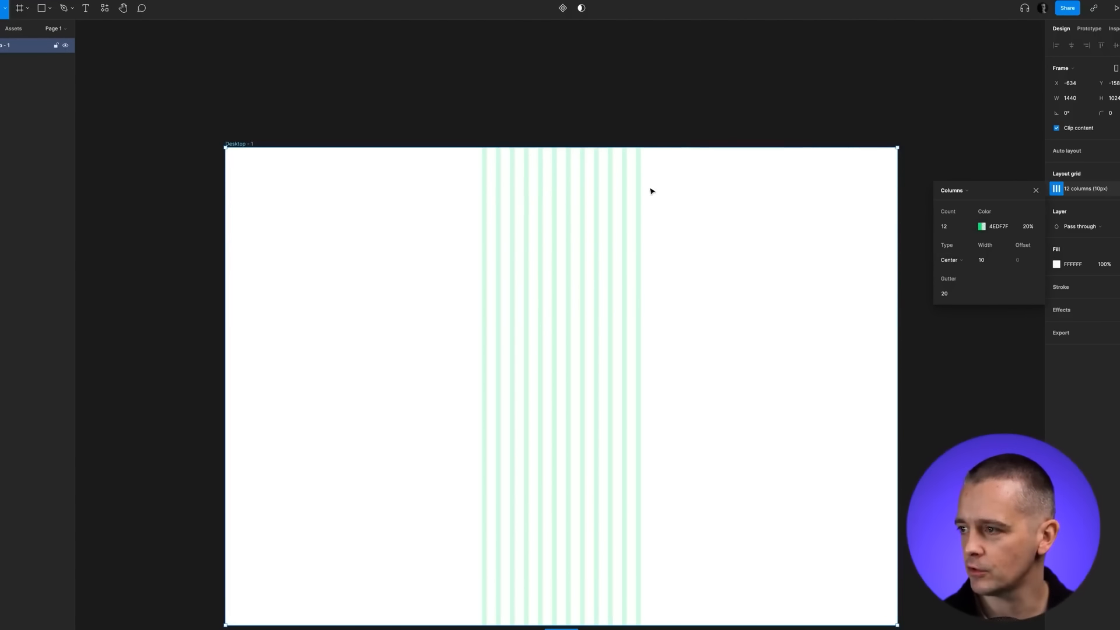
{"action": "left_click", "coordinate": [993, 265]}
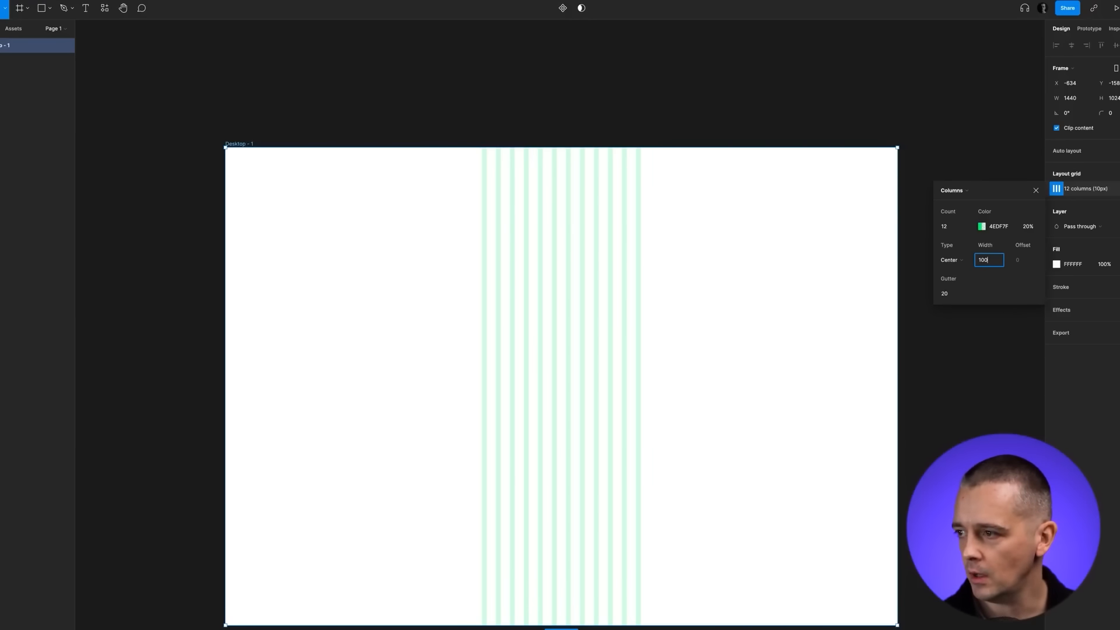
{"action": "type", "text": "0"}
{"action": "key", "text": "Tab"}
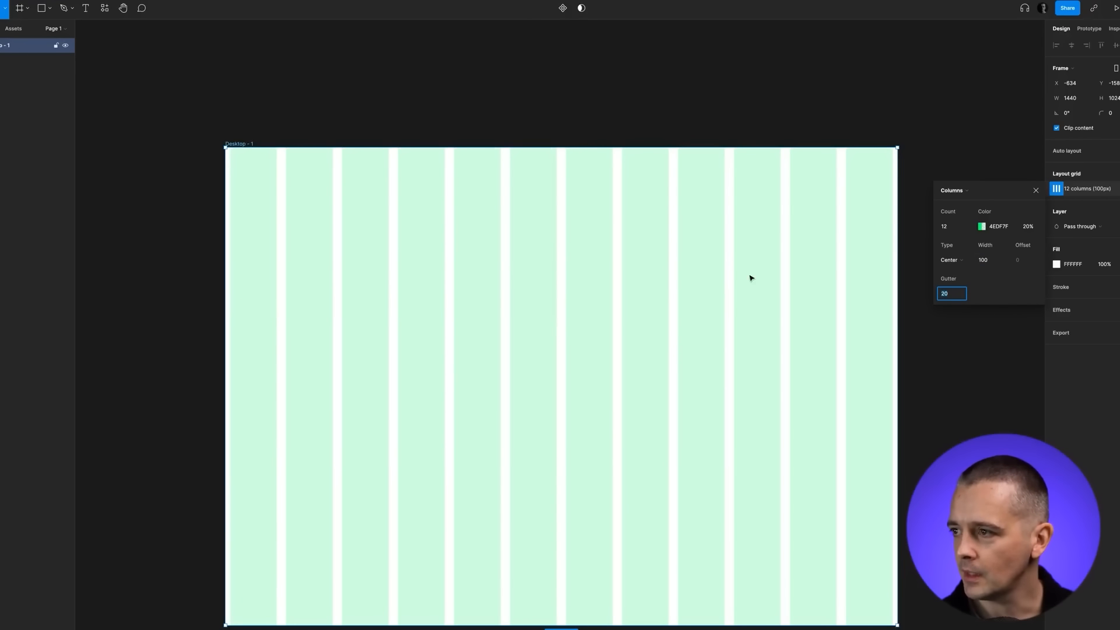
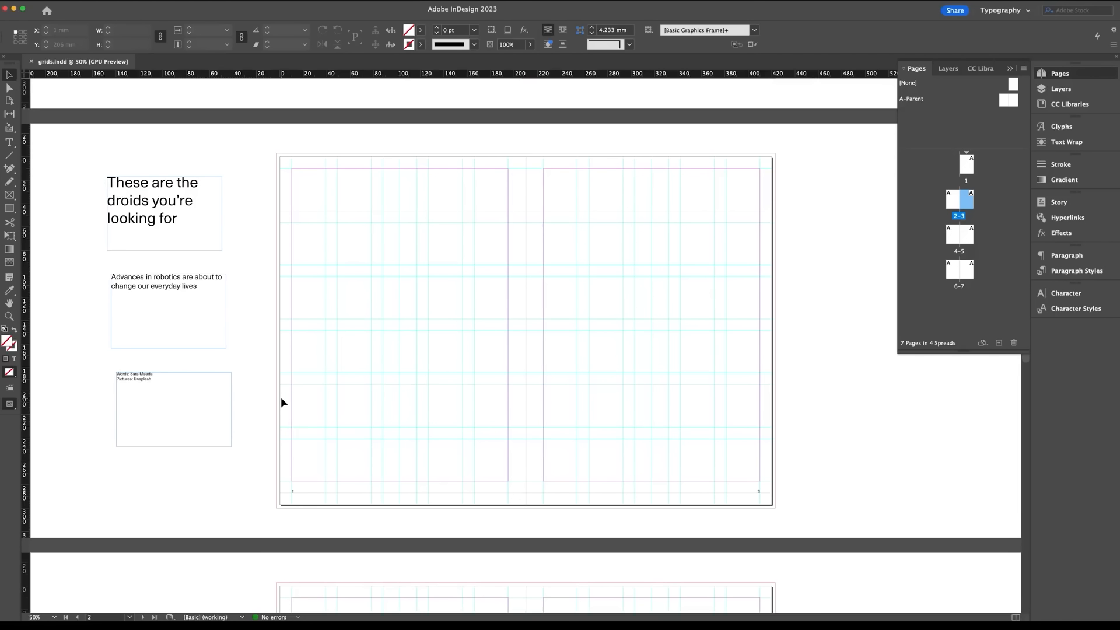
Step: Switch to InDesign and set the three text frames on the pasteboard in Neue Haas Grotesk
{"action": "left_click_drag", "start_coordinate": [149, 161], "coordinate": [150, 382]}
{"action": "key", "text": "t"}
{"action": "left_click", "coordinate": [70, 29]}
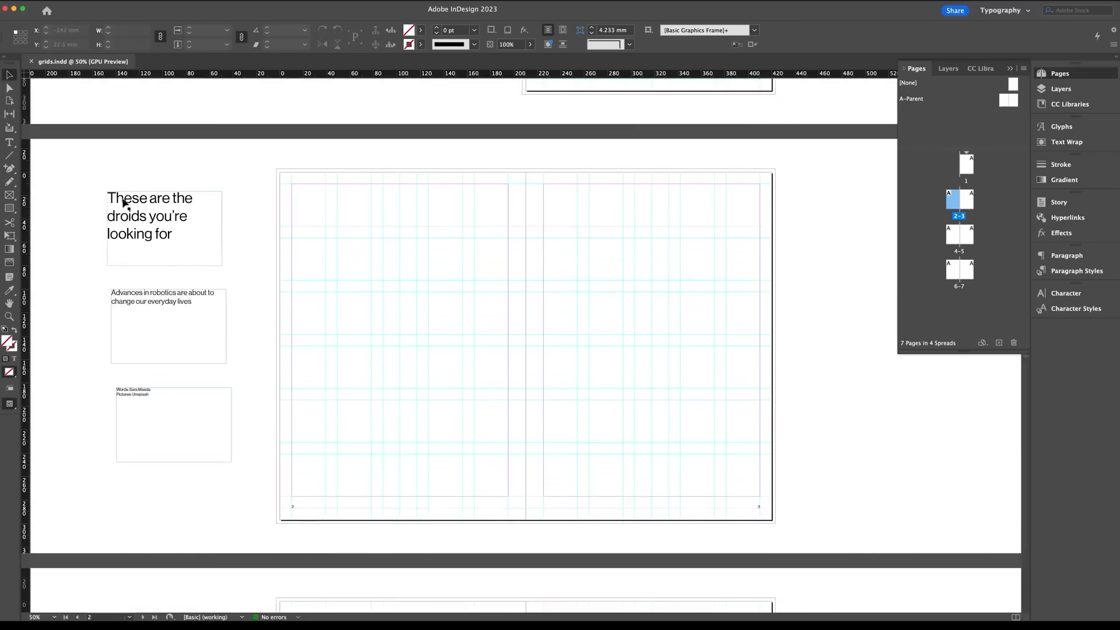
Step: Move the headline to the upper inside of page 2's margins and set it to 72 pt in 75 Bold
{"action": "left_click_drag", "start_coordinate": [122, 202], "coordinate": [305, 192]}
{"action": "left_click", "coordinate": [173, 30]}
{"action": "left_click", "coordinate": [154, 202]}
{"action": "left_click", "coordinate": [110, 44]}
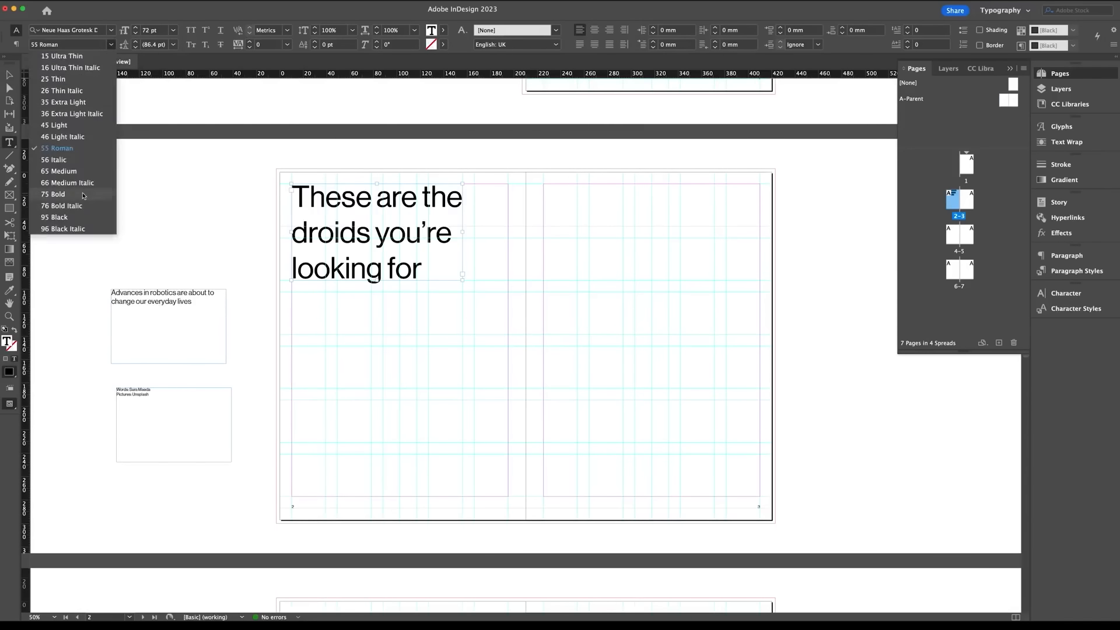
{"action": "left_click", "coordinate": [83, 195]}
Step: Widen the headline frame to page 2's right margin guide
{"action": "left_click", "coordinate": [9, 74]}
{"action": "left_click_drag", "start_coordinate": [462, 231], "coordinate": [508, 232]}
{"action": "key", "text": "w"}
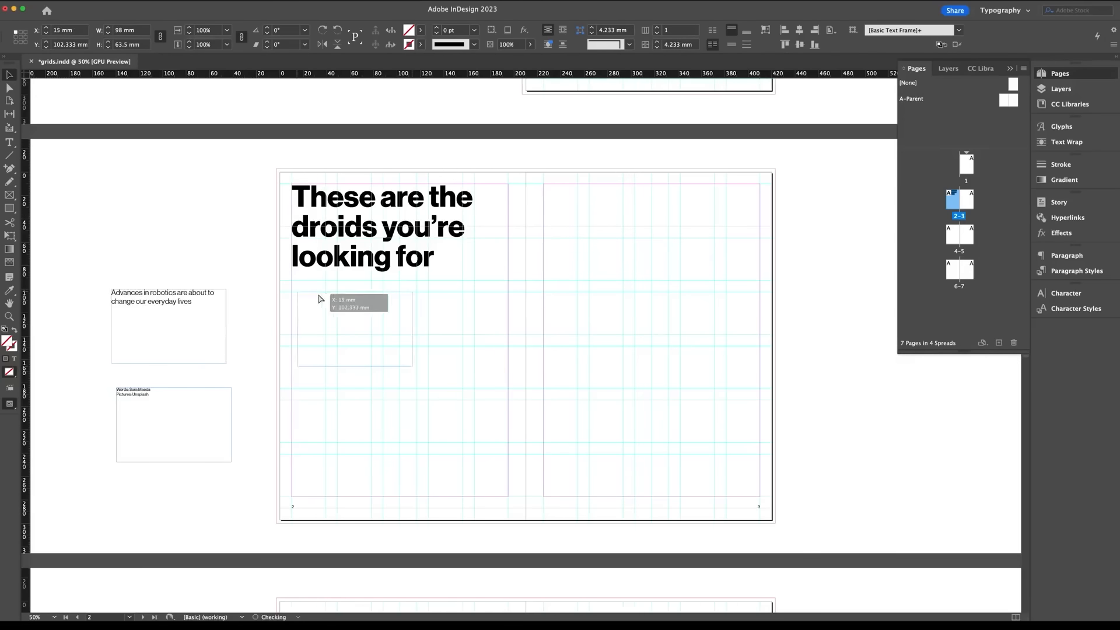
Step: Fit the "Advances in robotics" frame below the headline at 107 × 36.167 mm, adjust its type size and set its leading to 22 pt
{"action": "left_click_drag", "start_coordinate": [320, 303], "coordinate": [352, 300]}
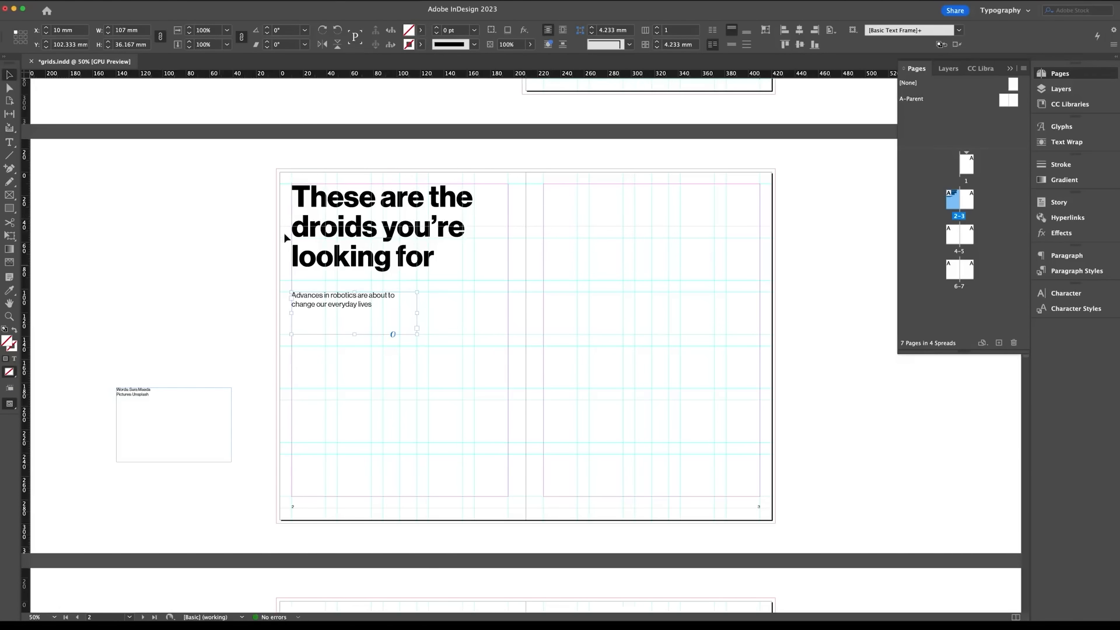
{"action": "key", "text": "t"}
{"action": "left_click", "coordinate": [173, 30]}
{"action": "left_click", "coordinate": [155, 153]}
{"action": "left_click", "coordinate": [173, 30]}
{"action": "left_click", "coordinate": [155, 130]}
{"action": "triple_click", "coordinate": [154, 45]}
{"action": "type", "text": "22"}
{"action": "key", "text": "Return"}
{"action": "key", "text": "v"}
Step: Move the byline frame beside the "Advances in robotics" text and join its two lines with a slash
{"action": "left_click_drag", "start_coordinate": [133, 393], "coordinate": [445, 296]}
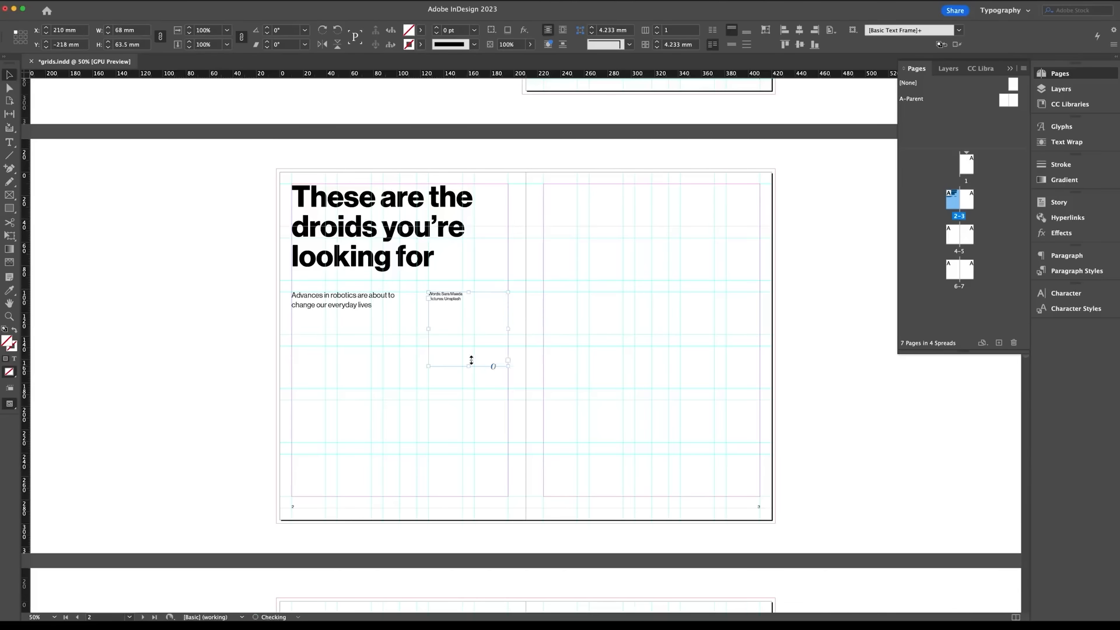
{"action": "left_click", "coordinate": [193, 359]}
{"action": "double_click", "coordinate": [430, 299]}
{"action": "key", "text": "BackSpace"}
{"action": "type", "text": "/"}
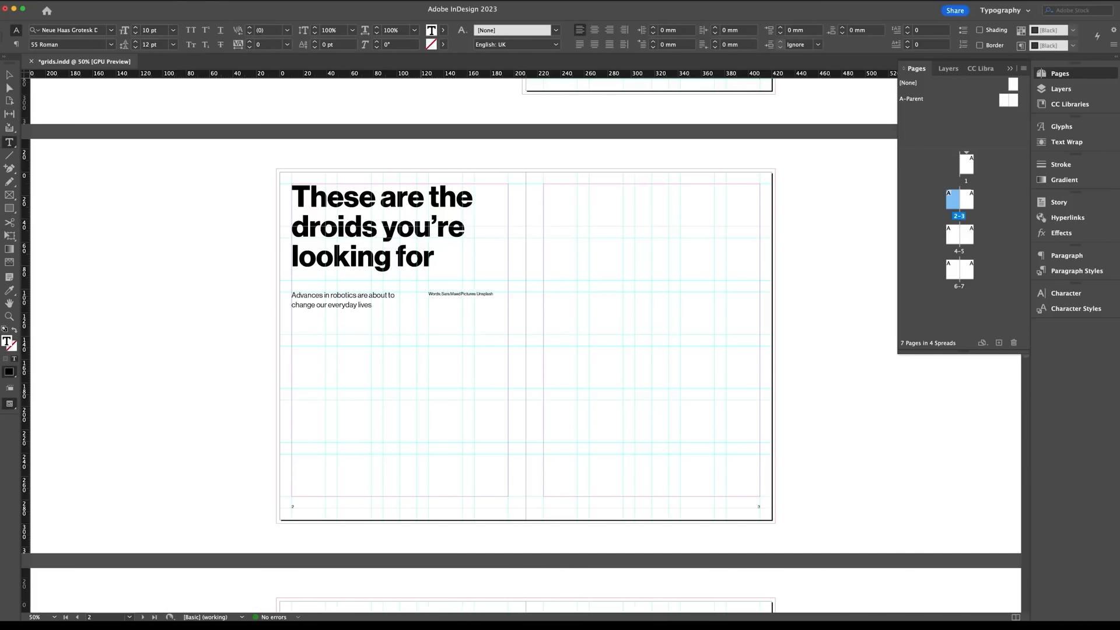
{"action": "key", "text": "Escape"}
Step: Set the byline's type size to 9 pt
{"action": "key", "text": "t"}
{"action": "triple_click", "coordinate": [154, 30]}
{"action": "type", "text": "9"}
{"action": "key", "text": "Return"}
{"action": "key", "text": "v"}
Step: Compare the spread with and without its grid guides in preview mode
{"action": "left_click", "coordinate": [165, 445]}
{"action": "key", "text": "w"}
{"action": "key", "text": "w"}
{"action": "key", "text": "w"}
{"action": "key", "text": "w"}
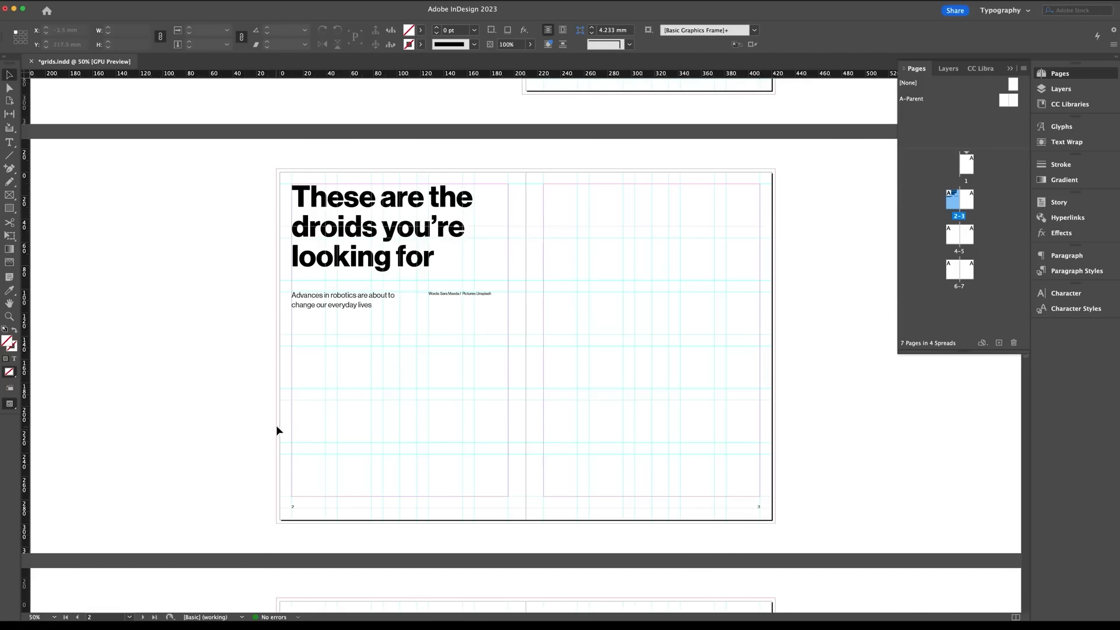
{"action": "key", "text": "w"}
{"action": "key", "text": "w"}
{"action": "key", "text": "w"}
Step: Reposition the byline below the introduction and copy its frame into two neighbouring columns in page 2's lower rows
{"action": "left_click_drag", "start_coordinate": [445, 295], "coordinate": [332, 496]}
{"action": "key", "text": "w"}
{"action": "left_click_drag", "start_coordinate": [306, 405], "coordinate": [398, 405], "text": "alt"}
Step: Replace the byline copy in the lower-left frame with placeholder text and preview it up close
{"action": "triple_click", "coordinate": [324, 401]}
{"action": "key", "text": "BackSpace"}
{"action": "left_click", "coordinate": [126, 1]}
{"action": "left_click", "coordinate": [187, 303]}
{"action": "key", "text": "Escape"}
{"action": "scroll", "coordinate": [445, 455], "scroll_direction": "up", "scroll_amount": 3}
{"action": "key", "text": "w"}
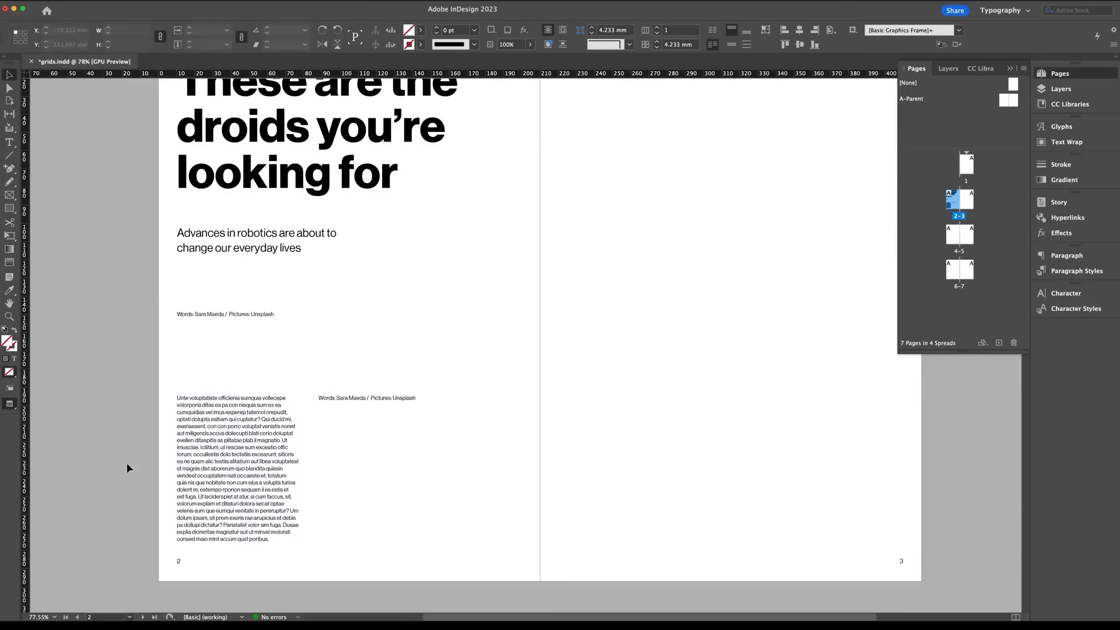
Step: Increase the leading of the body text column by one increment
{"action": "key", "text": "t"}
{"action": "triple_click", "coordinate": [154, 44]}
{"action": "key", "text": "Up"}
{"action": "key", "text": "Escape"}
{"action": "key", "text": "w"}
Step: Duplicate the body text column into the adjacent column position and refill the copy with new placeholder text
{"action": "left_click_drag", "start_coordinate": [190, 403], "coordinate": [331, 401], "text": "alt"}
{"action": "double_click", "coordinate": [332, 401]}
{"action": "key", "text": "ctrl+a"}
{"action": "key", "text": "BackSpace"}
{"action": "left_click", "coordinate": [126, 1]}
{"action": "left_click", "coordinate": [154, 302]}
{"action": "key", "text": "Escape"}
{"action": "left_click", "coordinate": [387, 343]}
{"action": "key", "text": "w"}
{"action": "key", "text": "super+minus"}
{"action": "key", "text": "super+minus"}
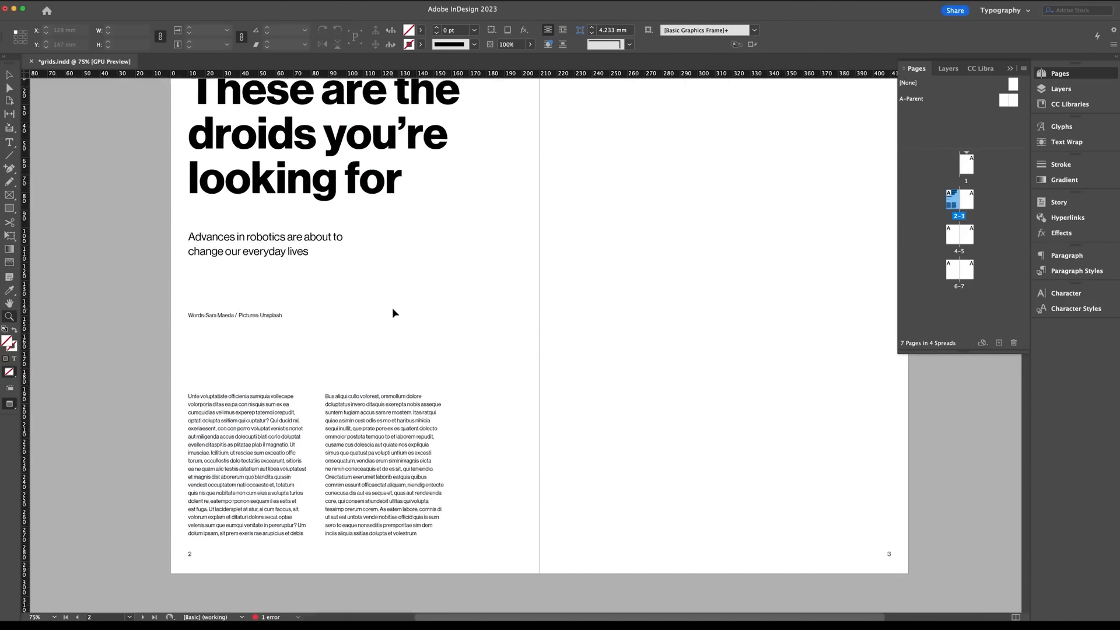
Step: Place the white humanoid robot photo on page 3 so that it fills the area inside the margins
{"action": "key", "text": "w"}
{"action": "key", "text": "w"}
{"action": "key", "text": "super+d"}
{"action": "left_click_drag", "start_coordinate": [560, 51], "coordinate": [88, 106]}
{"action": "left_click", "coordinate": [80, 165]}
{"action": "left_click", "coordinate": [80, 191]}
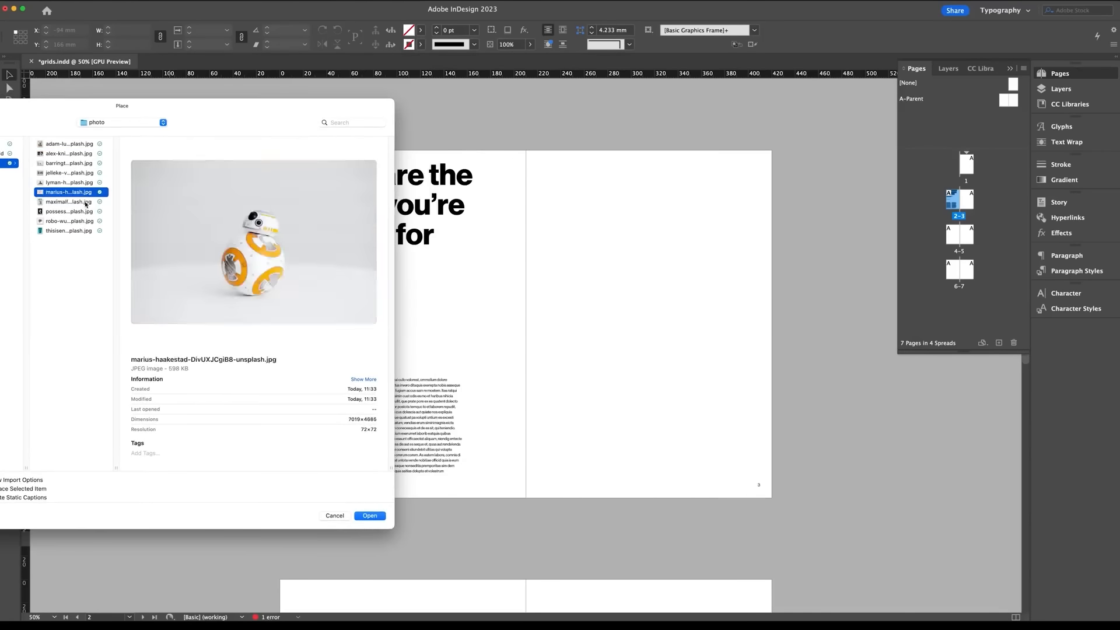
{"action": "double_click", "coordinate": [80, 204]}
{"action": "key", "text": "w"}
{"action": "left_click_drag", "start_coordinate": [544, 163], "coordinate": [760, 473]}
{"action": "key", "text": "w"}
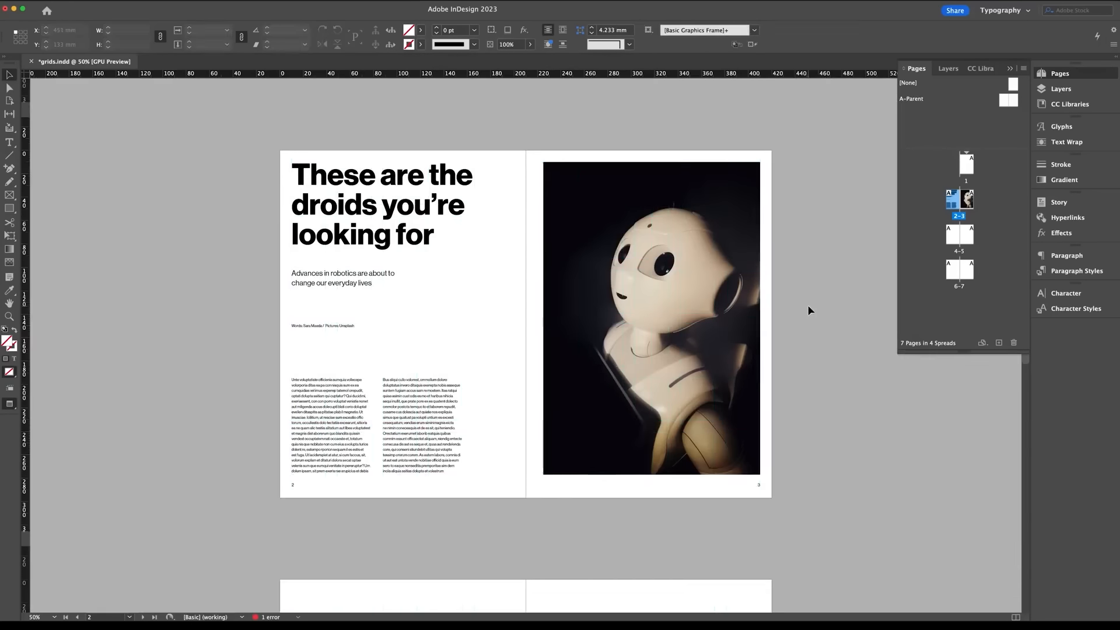
Step: Reposition the robot photo inside its frame on page 3 and preview the spread
{"action": "key", "text": "w"}
{"action": "left_click_drag", "start_coordinate": [686, 297], "coordinate": [698, 299]}
{"action": "key", "text": "w"}
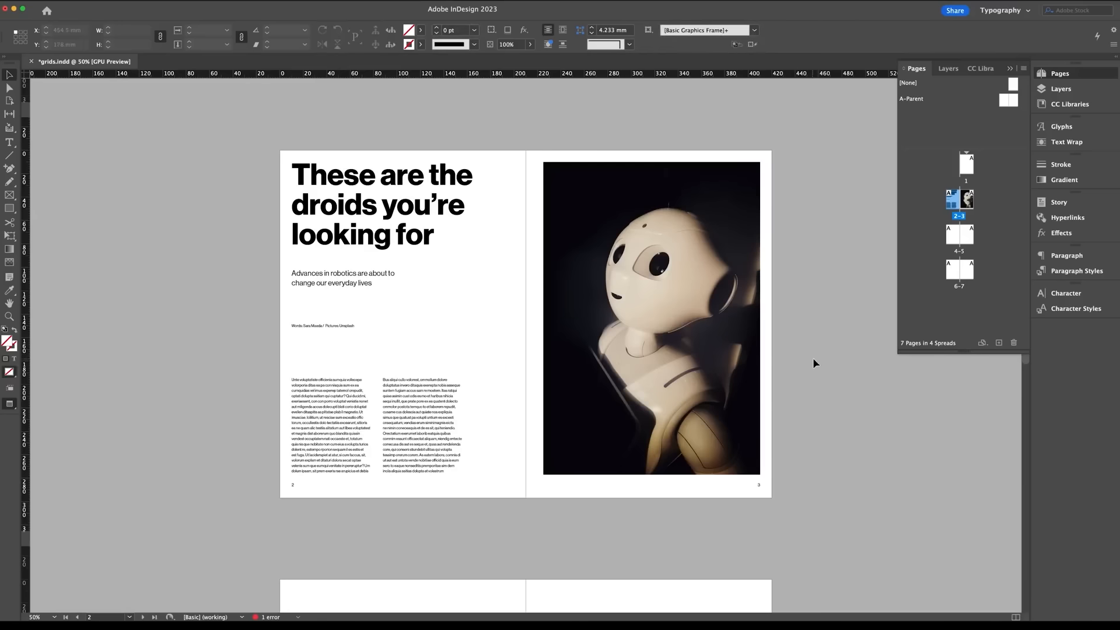
Step: Draw a 426 × 303 mm rectangle over the whole spread, extending to the bleed edges
{"action": "key", "text": "m"}
{"action": "key", "text": "w"}
{"action": "left_click_drag", "start_coordinate": [276, 147], "coordinate": [775, 501]}
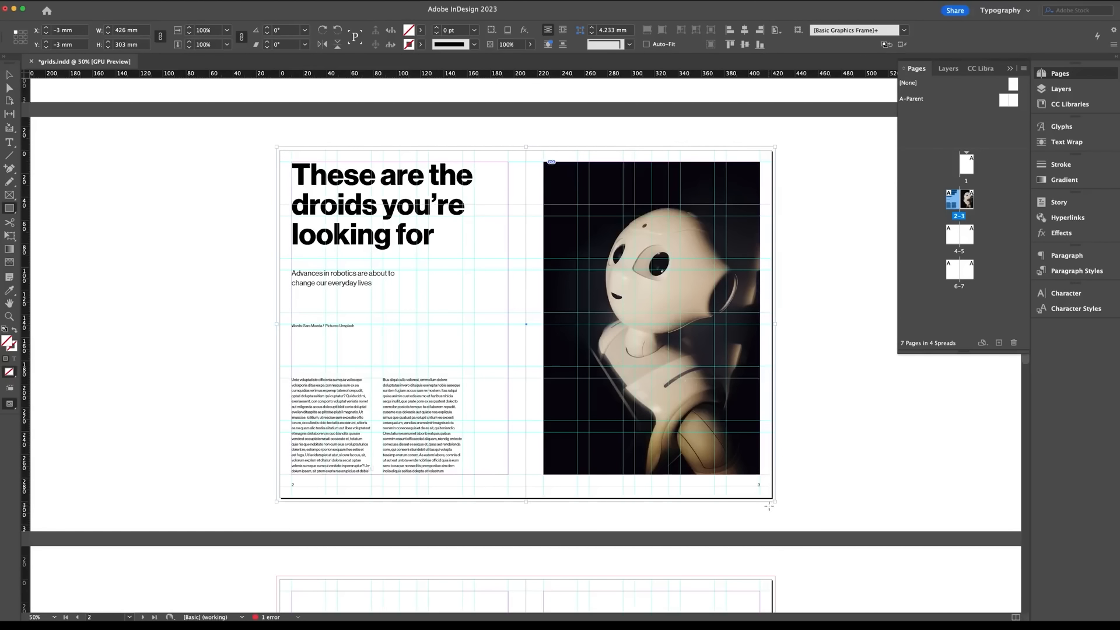
Step: Fill the rectangle with a colour sampled from the robot's head and send it to the back
{"action": "key", "text": "i"}
{"action": "left_click", "coordinate": [627, 224]}
{"action": "key", "text": "super+shift+bracketleft"}
Step: Lighten the background rectangle's beige fill to HSB 39, 8, 89 and preview the spread
{"action": "double_click", "coordinate": [409, 30]}
{"action": "left_click", "coordinate": [725, 297]}
{"action": "left_click_drag", "start_coordinate": [709, 360], "coordinate": [708, 366]}
{"action": "left_click", "coordinate": [725, 312]}
{"action": "left_click_drag", "start_coordinate": [709, 252], "coordinate": [708, 250]}
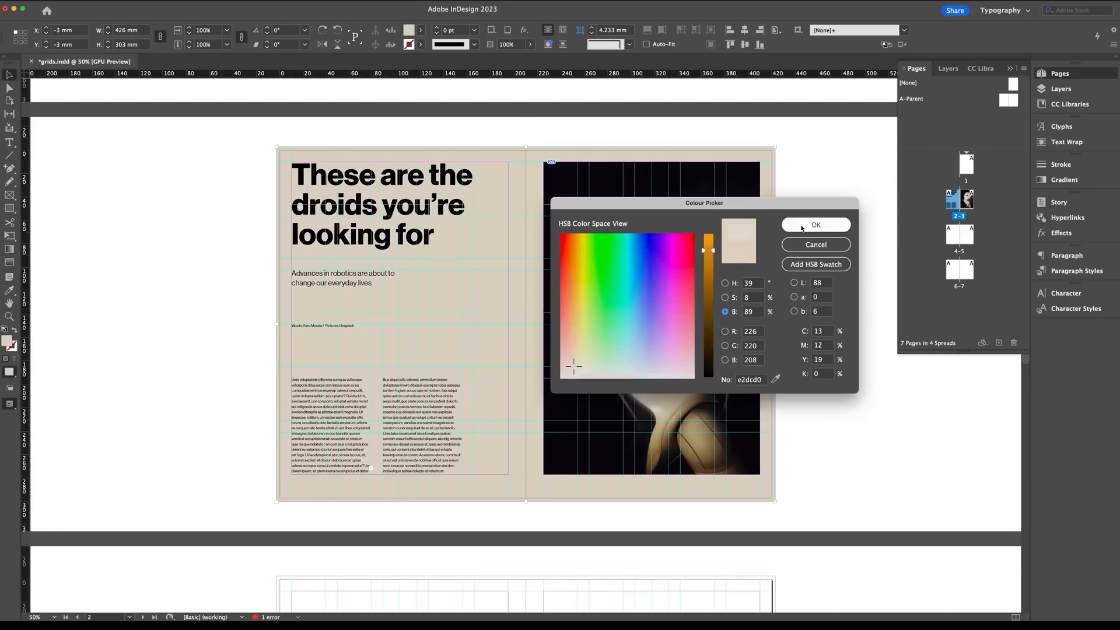
{"action": "left_click", "coordinate": [803, 227]}
{"action": "key", "text": "w"}
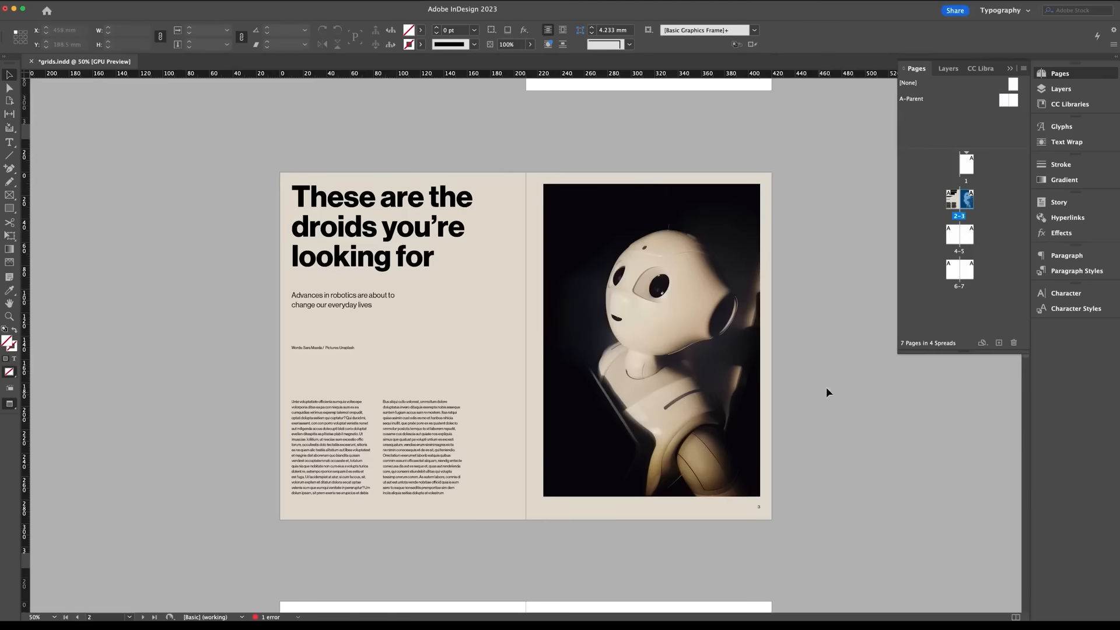
Step: Duplicate the page 2–3 spread, then reduce the headline's size and slightly enlarge the standfirst on the copy
{"action": "left_click_drag", "start_coordinate": [952, 203], "coordinate": [999, 342]}
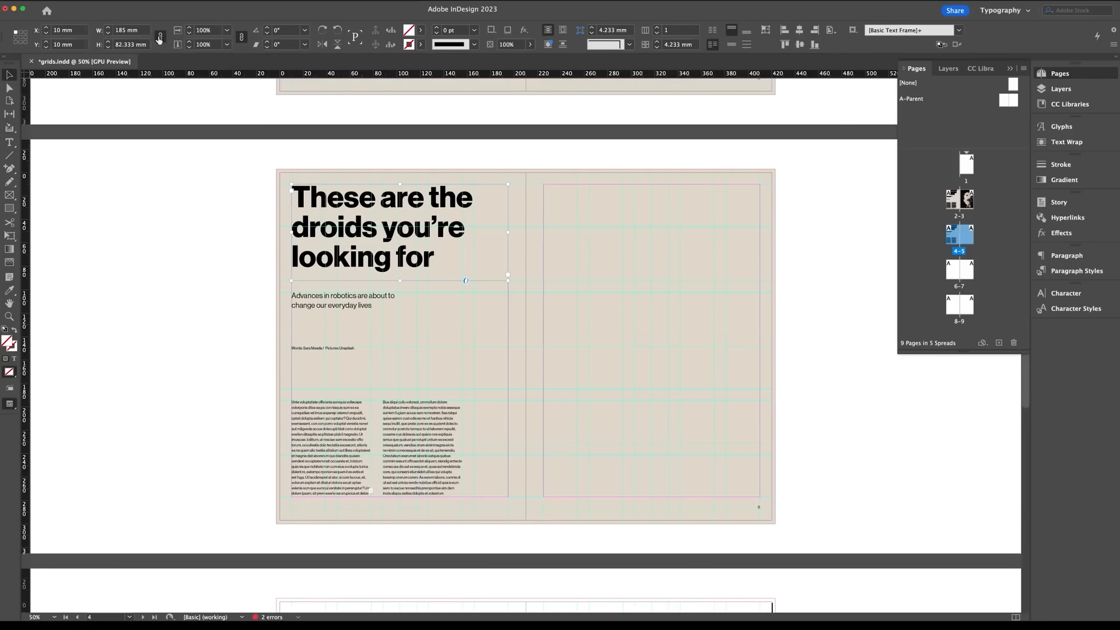
{"action": "left_click", "coordinate": [173, 45]}
{"action": "left_click", "coordinate": [160, 208]}
{"action": "left_click", "coordinate": [312, 300]}
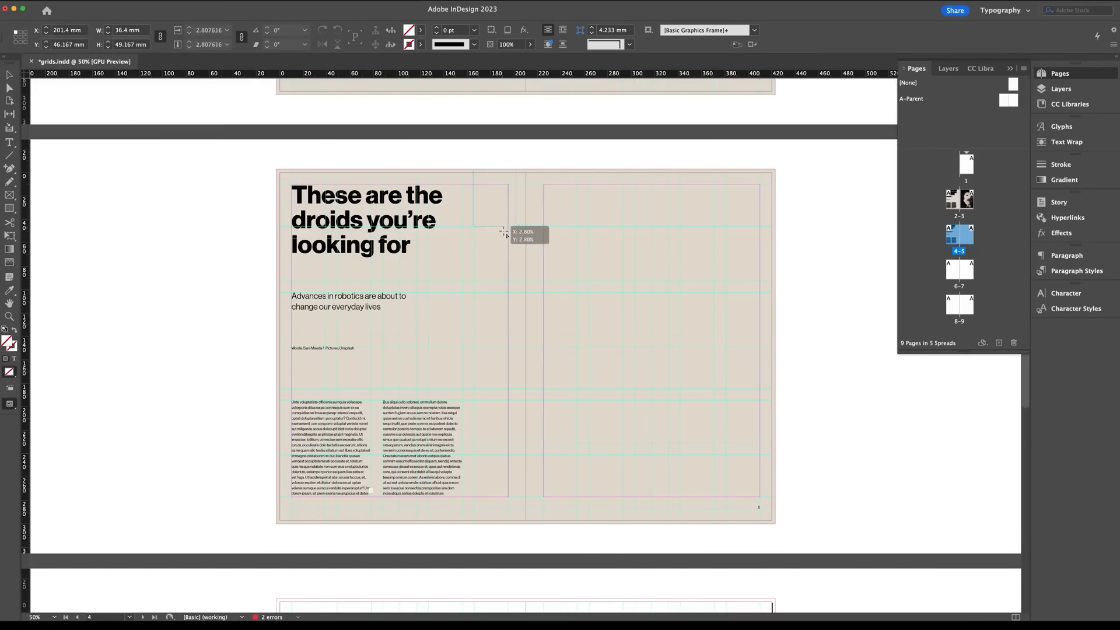
Step: Enlarge the white robot photo on the page 4–5 spread past the bleed and across the spine, and reposition the image inside its frame
{"action": "left_click_drag", "start_coordinate": [473, 173], "coordinate": [786, 580]}
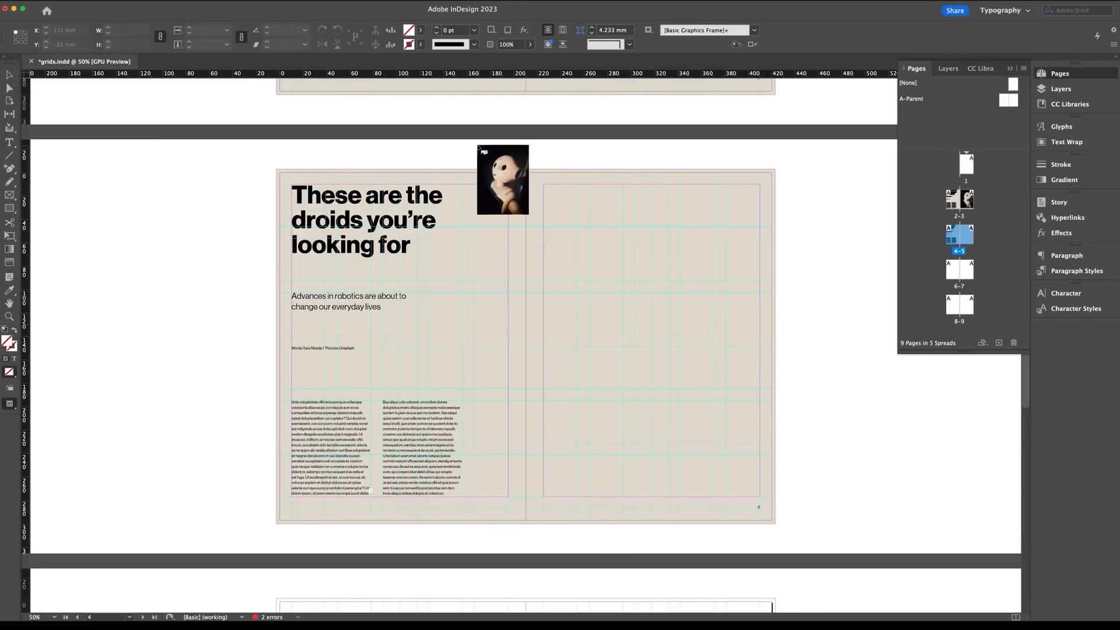
{"action": "left_click_drag", "start_coordinate": [472, 142], "coordinate": [776, 598]}
{"action": "key", "text": "z"}
{"action": "left_click", "coordinate": [478, 210]}
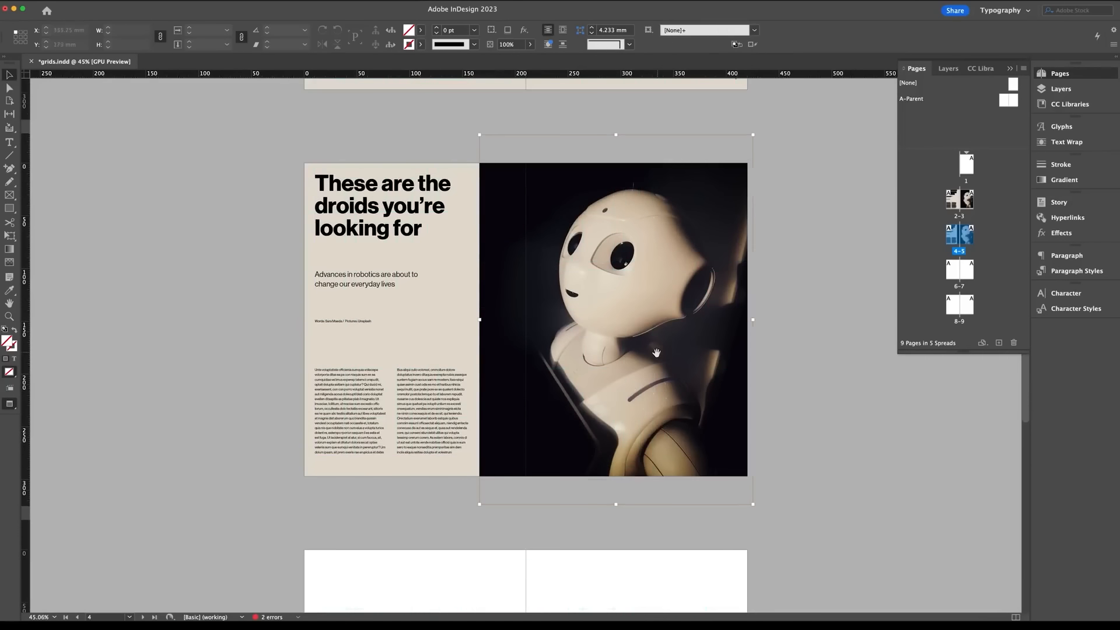
{"action": "left_click_drag", "start_coordinate": [628, 292], "coordinate": [629, 298]}
{"action": "left_click_drag", "start_coordinate": [753, 510], "coordinate": [749, 506]}
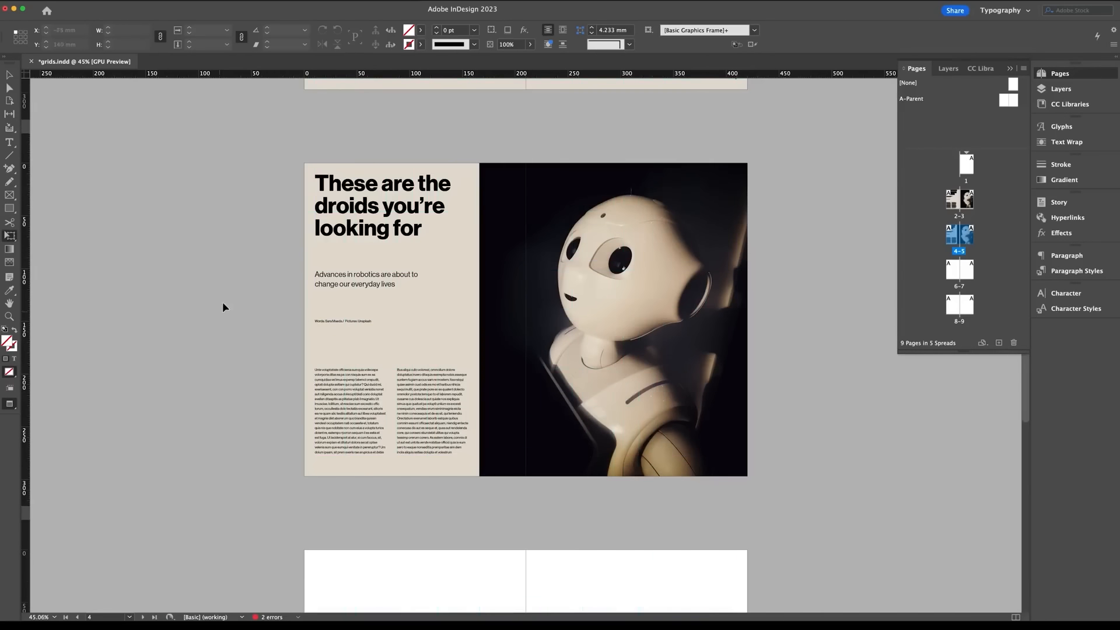
Step: Place the gold robot photo on the page 6–7 spread from the top bleed edge, about 466 × 310 mm, and shift it over page 6
{"action": "left_click_drag", "start_coordinate": [222, 302], "coordinate": [215, 339]}
{"action": "left_click_drag", "start_coordinate": [206, 378], "coordinate": [206, 159]}
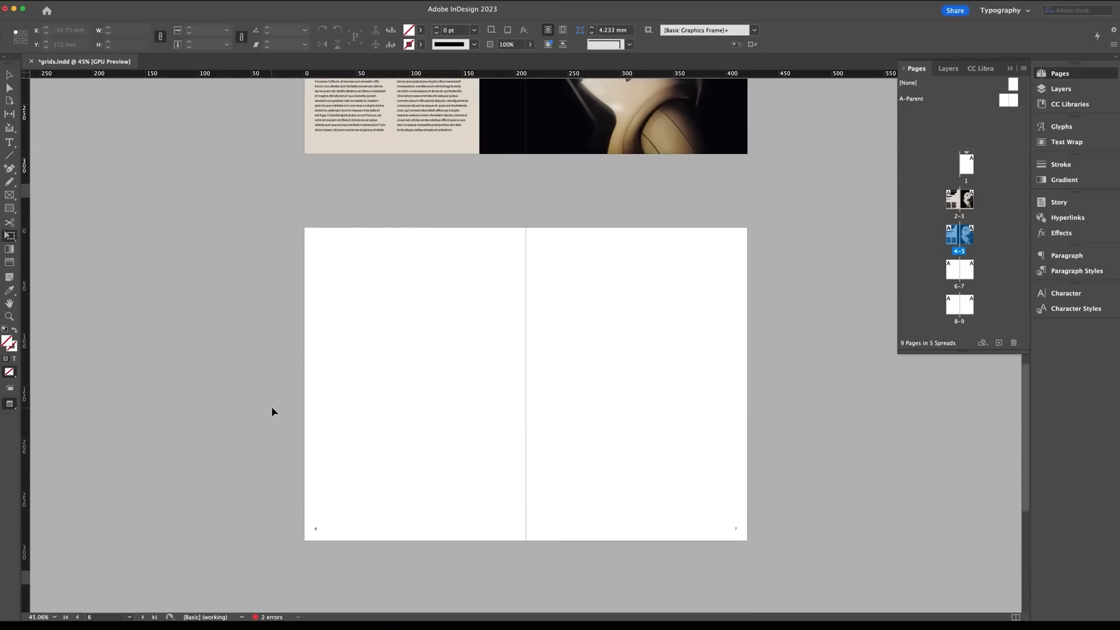
{"action": "key", "text": "super+d"}
{"action": "left_click", "coordinate": [383, 103]}
{"action": "key", "text": "Down"}
{"action": "key", "text": "Down"}
{"action": "key", "text": "Down"}
{"action": "key", "text": "Return"}
{"action": "key", "text": "w"}
{"action": "left_click_drag", "start_coordinate": [301, 224], "coordinate": [817, 563]}
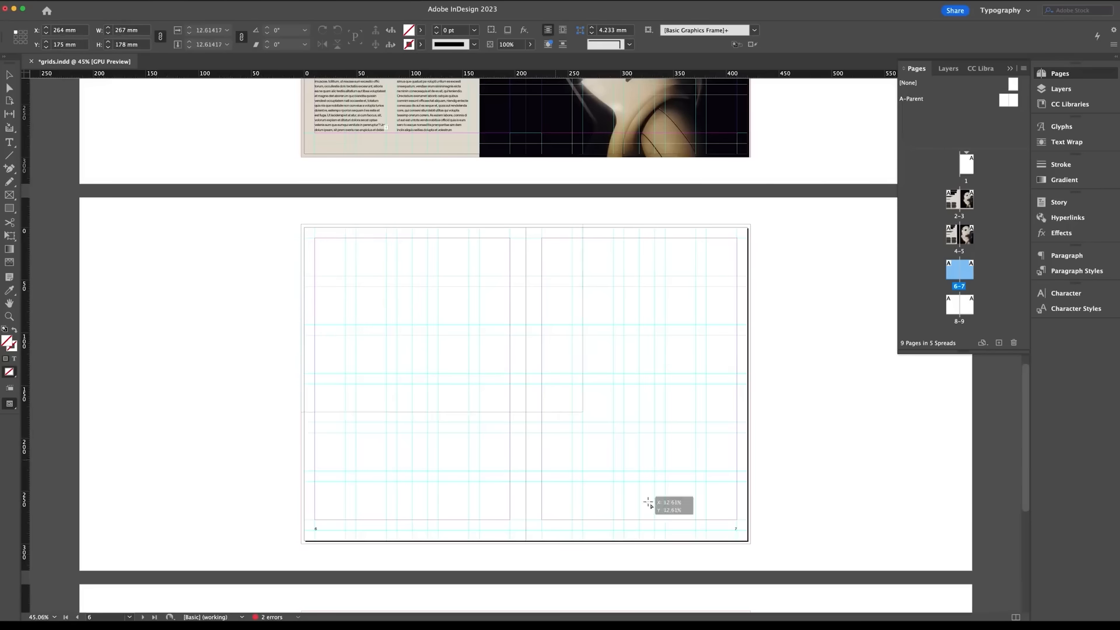
{"action": "left_click_drag", "start_coordinate": [560, 377], "coordinate": [402, 375]}
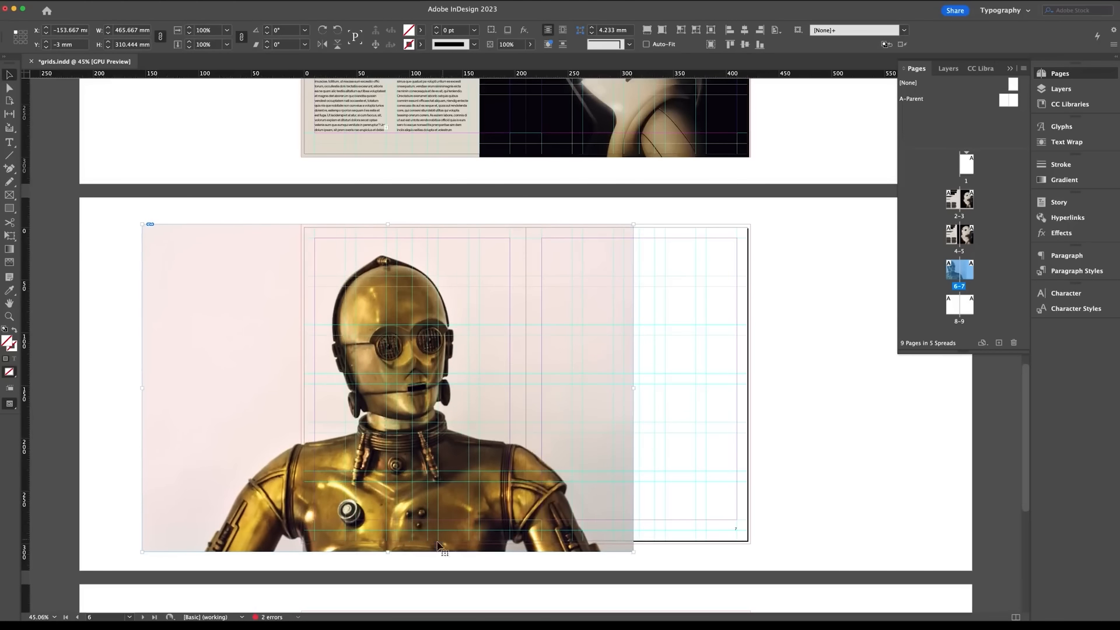
Step: Fit the gold robot photo to the bottom bleed edge by scaling it down, and reposition the image horizontally inside its frame
{"action": "left_click_drag", "start_coordinate": [388, 551], "coordinate": [388, 544]}
{"action": "double_click", "coordinate": [606, 450]}
{"action": "key", "text": "w"}
{"action": "left_click_drag", "start_coordinate": [634, 551], "coordinate": [621, 544]}
{"action": "key", "text": "w"}
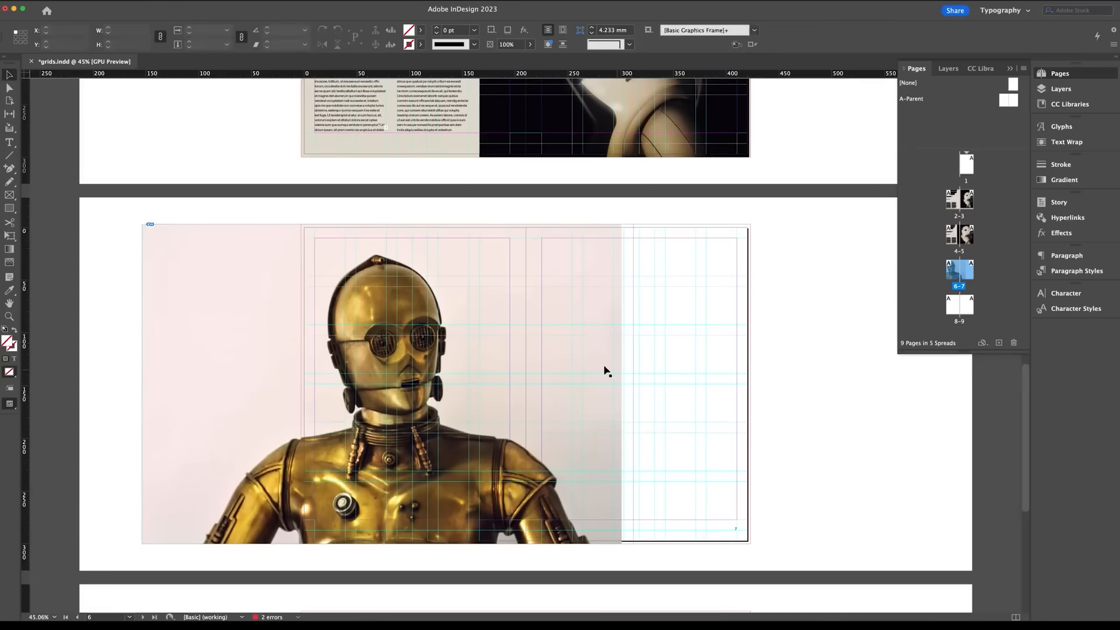
{"action": "key", "text": "w"}
{"action": "left_click_drag", "start_coordinate": [403, 336], "coordinate": [417, 335]}
Step: Draw a 192 × 303 mm rectangle over most of page 7 out to the bleed and fill it with black
{"action": "key", "text": "super+shift+a"}
{"action": "left_click", "coordinate": [9, 208]}
{"action": "key", "text": "w"}
{"action": "mouse_move", "coordinate": [750, 544]}
{"action": "left_mouse_down"}
{"action": "mouse_move", "coordinate": [672, 361]}
{"action": "mouse_move", "coordinate": [548, 224]}
{"action": "left_mouse_up"}
{"action": "left_click", "coordinate": [421, 29]}
{"action": "left_click", "coordinate": [350, 97]}
{"action": "key", "text": "v"}
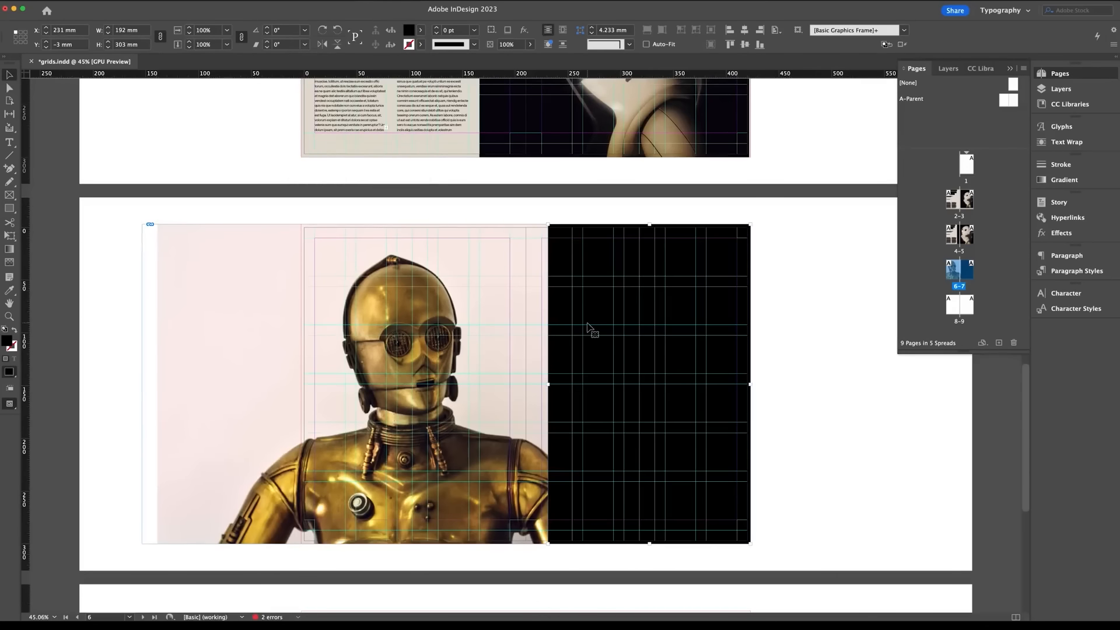
Step: Narrow the black panel and nudge the gold robot image left inside its frame, previewing the spread
{"action": "left_click", "coordinate": [807, 306]}
{"action": "key", "text": "w"}
{"action": "double_click", "coordinate": [413, 308]}
{"action": "key", "text": "shift+Left"}
{"action": "key", "text": "shift+Left"}
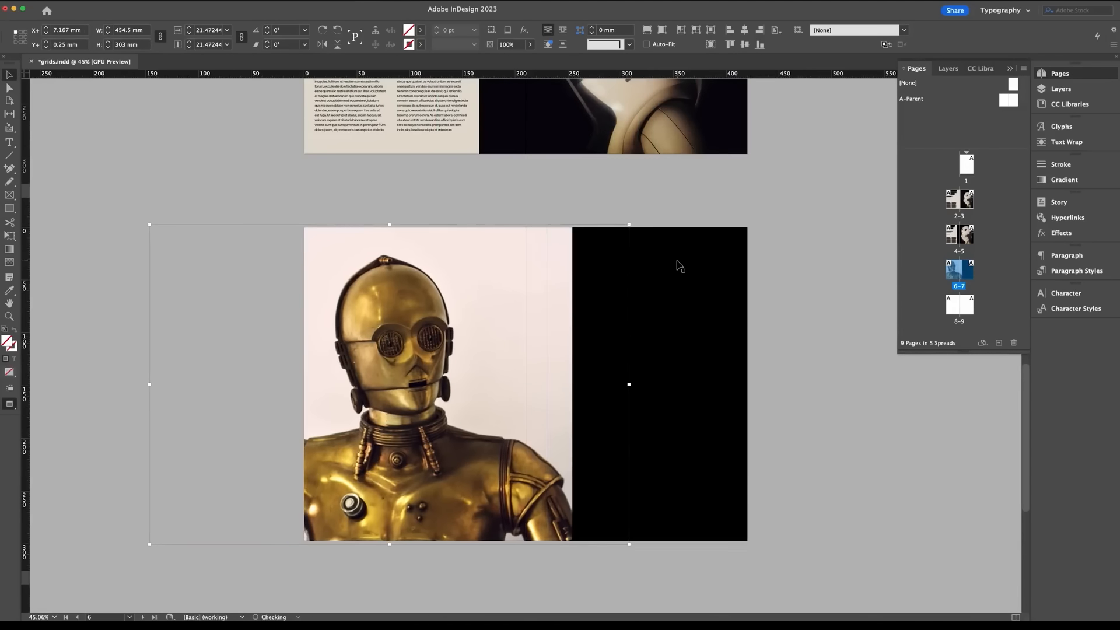
{"action": "left_click", "coordinate": [815, 355]}
Step: Create a text frame across the upper half of page 7 reading "droids" and set it in a condensed font
{"action": "key", "text": "w"}
{"action": "key", "text": "t"}
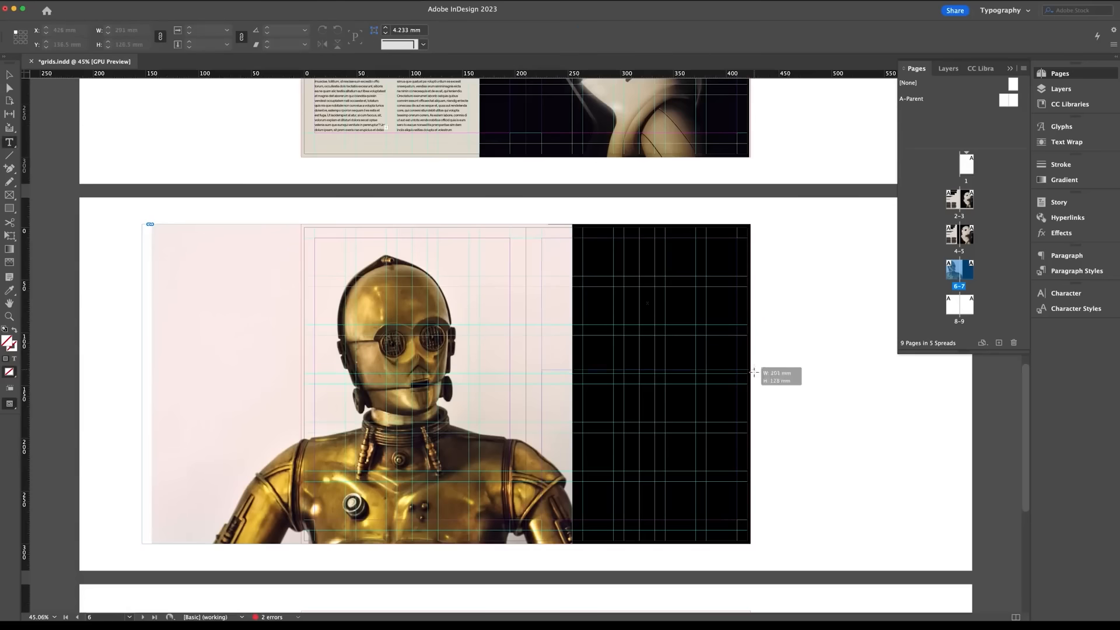
{"action": "left_click", "coordinate": [677, 317]}
{"action": "key", "text": "super+a"}
{"action": "left_click", "coordinate": [68, 29]}
{"action": "type", "text": "cond"}
{"action": "scroll", "coordinate": [242, 292], "scroll_direction": "down", "scroll_amount": 15}
{"action": "scroll", "coordinate": [242, 292], "scroll_direction": "up", "scroll_amount": 8}
{"action": "left_click", "coordinate": [153, 133]}
Step: Set the "droids" headline's size to 200 pt and colour it white
{"action": "left_click", "coordinate": [173, 30]}
{"action": "left_click", "coordinate": [160, 206]}
{"action": "double_click", "coordinate": [152, 29]}
{"action": "type", "text": "200"}
{"action": "key", "text": "Tab"}
{"action": "key", "text": "Return"}
{"action": "key", "text": "Escape"}
{"action": "key", "text": "t"}
{"action": "left_click", "coordinate": [443, 30]}
{"action": "left_click", "coordinate": [347, 87]}
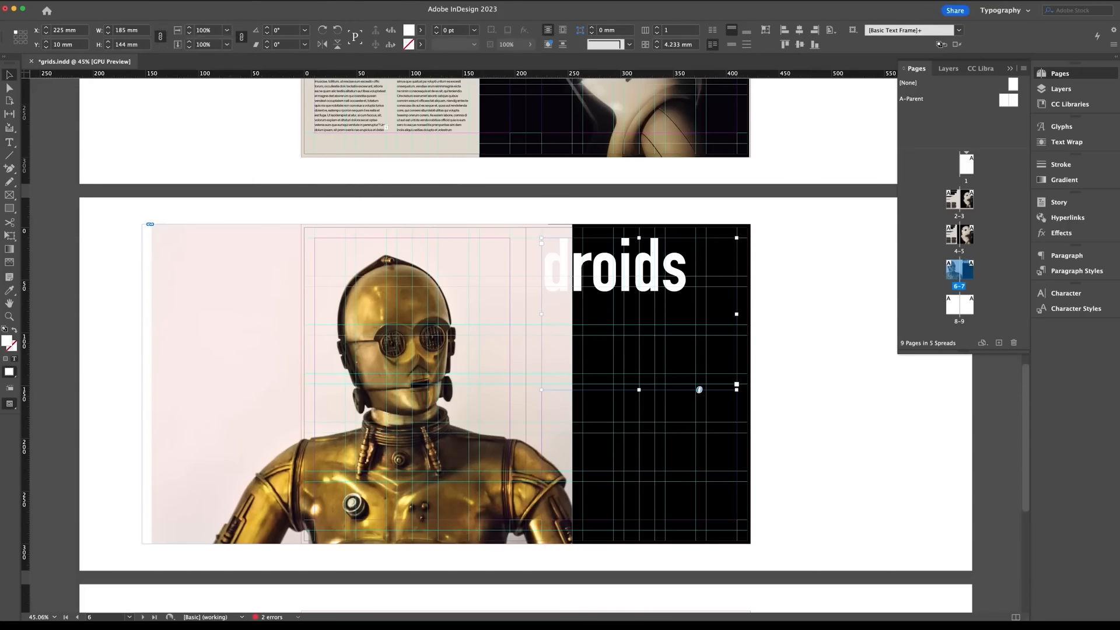
Step: Make the headline all caps, convert it to outlines and scale it to the full width between page 7's margins
{"action": "key", "text": "shift+super+k"}
{"action": "key", "text": "Escape"}
{"action": "left_click_drag", "start_coordinate": [556, 249], "coordinate": [551, 250]}
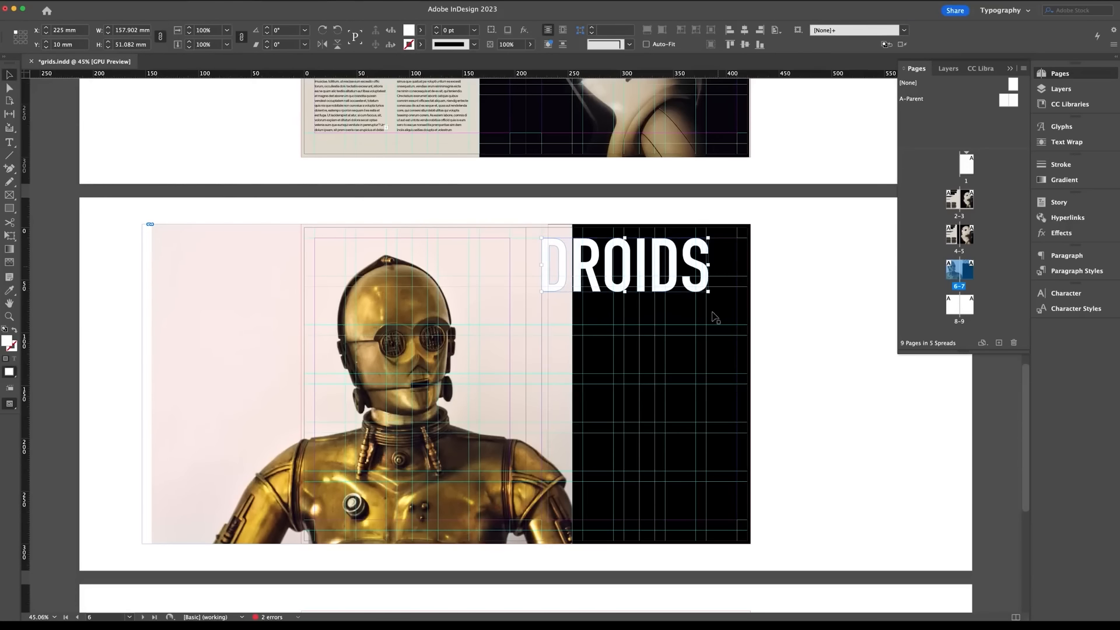
{"action": "left_click_drag", "start_coordinate": [709, 291], "coordinate": [737, 301]}
Step: Extend the black panel's inner edge to the spine so that it covers all of page 7
{"action": "left_click", "coordinate": [564, 378]}
{"action": "left_click_drag", "start_coordinate": [572, 383], "coordinate": [525, 383]}
{"action": "left_click", "coordinate": [555, 383]}
{"action": "key", "text": "w"}
{"action": "key", "text": "w"}
Step: Place the photo of small wheeled robots beneath the DROIDS headline, centred on page 7's inner columns
{"action": "key", "text": "super+d"}
{"action": "key", "text": "Up"}
{"action": "key", "text": "Up"}
{"action": "key", "text": "Up"}
{"action": "key", "text": "Up"}
{"action": "key", "text": "Up"}
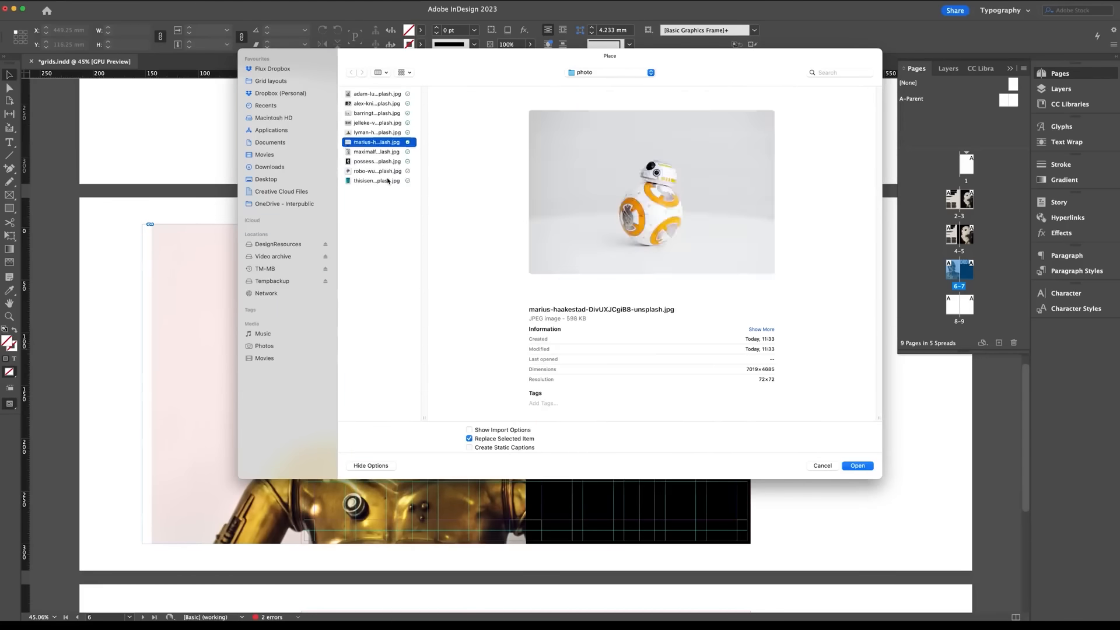
{"action": "key", "text": "Return"}
{"action": "left_click_drag", "start_coordinate": [583, 287], "coordinate": [717, 376]}
{"action": "left_click_drag", "start_coordinate": [716, 332], "coordinate": [697, 331]}
Step: Bring the DROIDS headline in front of the wheeled-robots photo and preview the spread at 50%
{"action": "scroll", "coordinate": [624, 371], "scroll_direction": "up", "scroll_amount": 5}
{"action": "scroll", "coordinate": [624, 372], "scroll_direction": "right", "scroll_amount": 4}
{"action": "key", "text": "super+shift+a"}
{"action": "key", "text": "w"}
{"action": "key", "text": "super+5"}
{"action": "left_click", "coordinate": [724, 230]}
{"action": "key", "text": "super+shift+]"}
{"action": "left_click", "coordinate": [852, 318]}
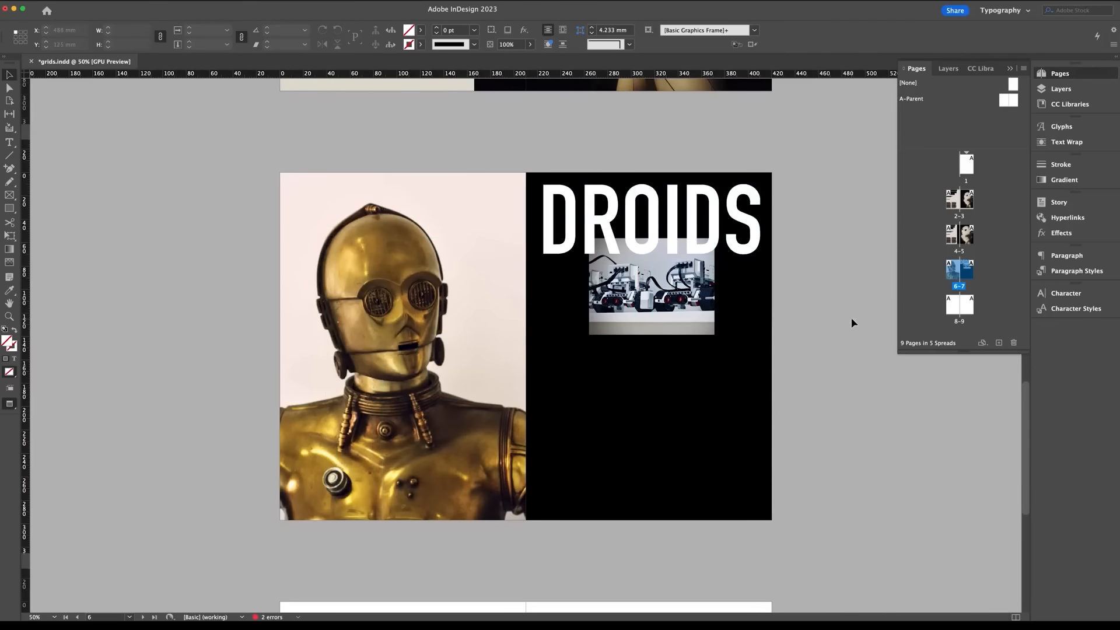
Step: Copy the standfirst from page 4 onto page 7, fitting its frame to 107 mm wide beneath the wheeled-robots photo
{"action": "key", "text": "super+alt+0"}
{"action": "key", "text": "e"}
{"action": "double_click", "coordinate": [951, 236]}
{"action": "double_click", "coordinate": [966, 270]}
{"action": "key", "text": "w"}
{"action": "key", "text": "super+v"}
{"action": "left_click_drag", "start_coordinate": [598, 348], "coordinate": [655, 380]}
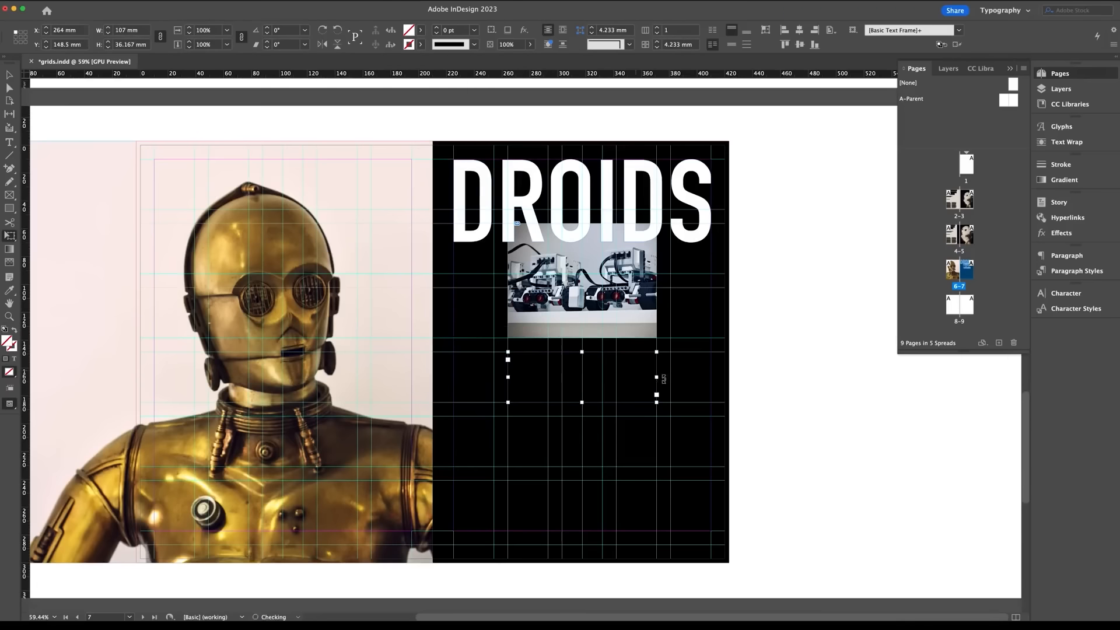
Step: Colour the page 7 standfirst white and centre its text
{"action": "key", "text": "t"}
{"action": "left_click", "coordinate": [443, 29]}
{"action": "left_click", "coordinate": [356, 88]}
{"action": "left_click", "coordinate": [628, 400], "text": "super"}
{"action": "left_click", "coordinate": [594, 29]}
{"action": "key", "text": "w"}
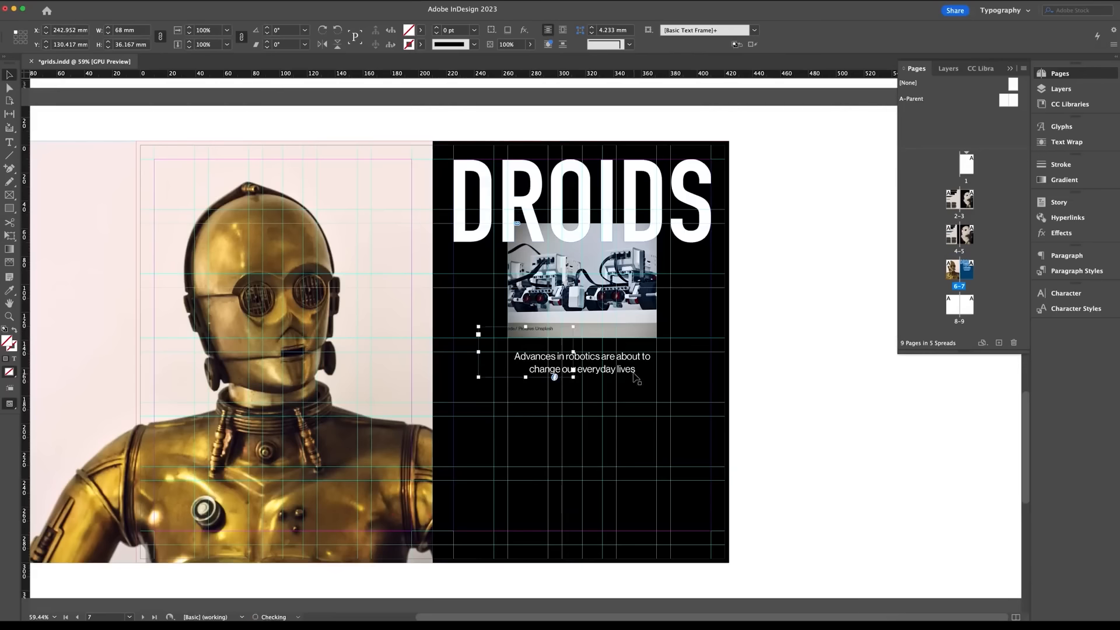
Step: Place the words and pictures credits in white as separate lines in the outer columns on either side of page 7
{"action": "left_click_drag", "start_coordinate": [488, 333], "coordinate": [671, 421]}
{"action": "key", "text": "t"}
{"action": "left_click", "coordinate": [443, 30]}
{"action": "left_click", "coordinate": [356, 88]}
{"action": "key", "text": "v"}
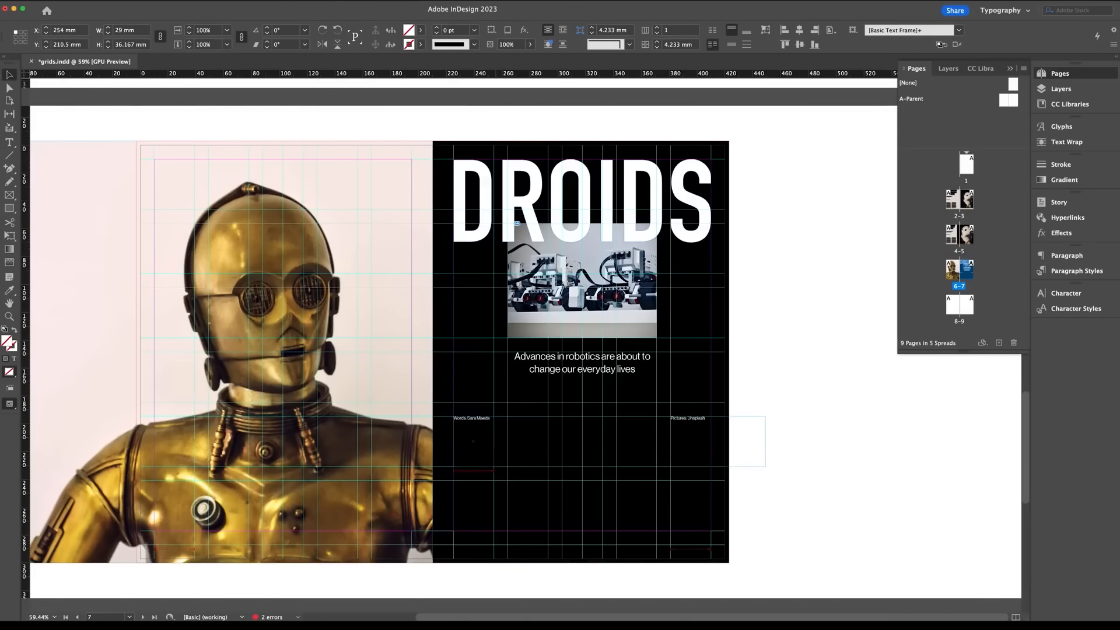
{"action": "key", "text": "w"}
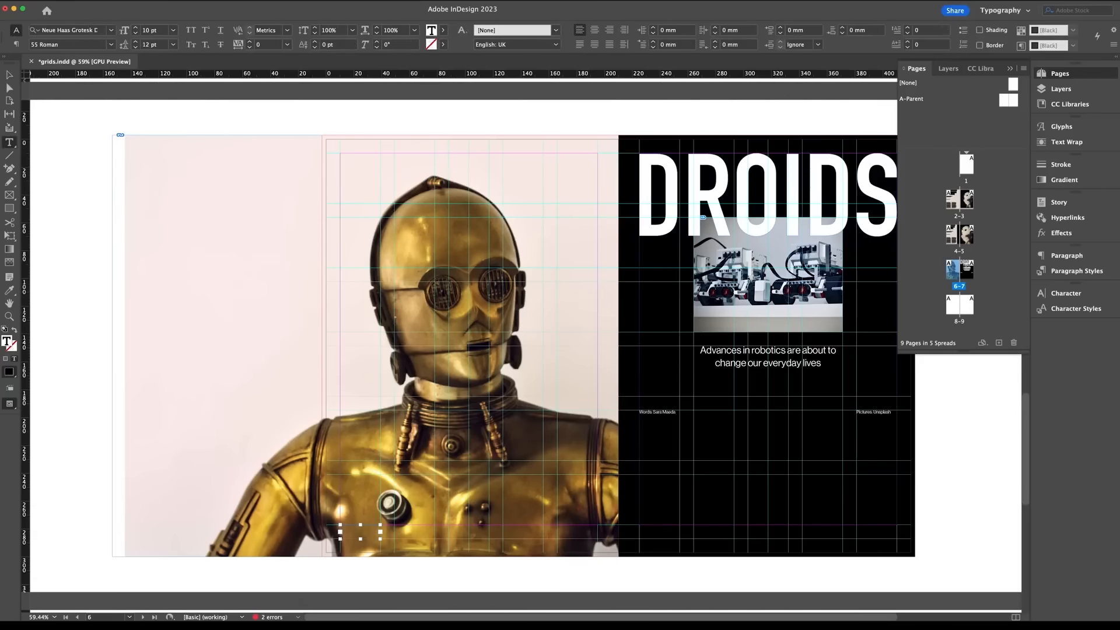
{"action": "key", "text": "w"}
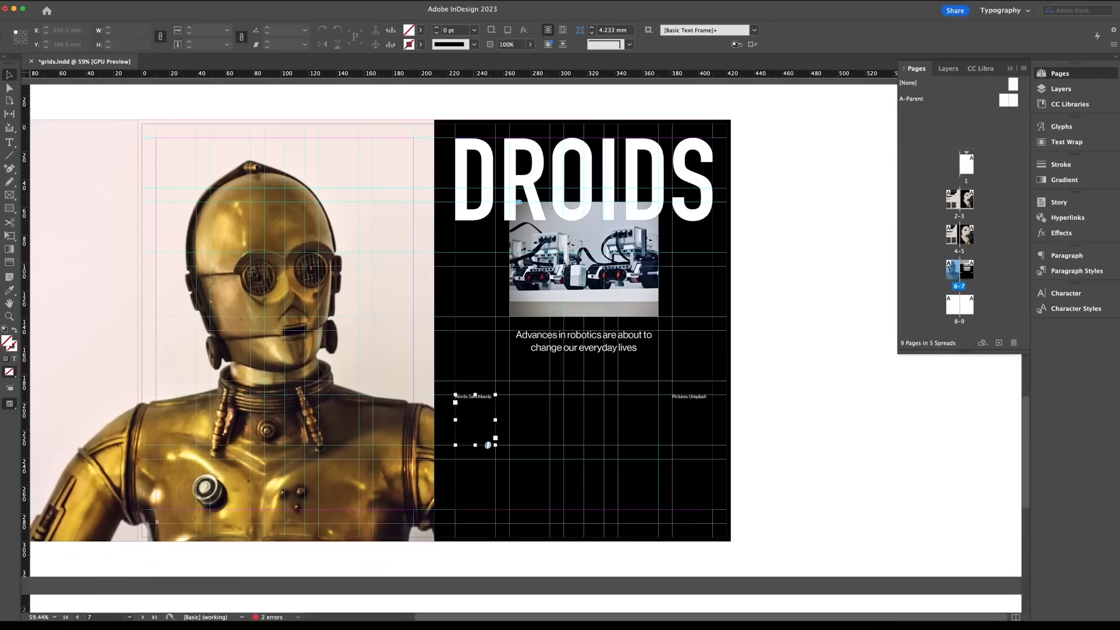
Step: Fill a 107 × 82.333 mm frame below the standfirst with placeholder text at 9 pt on 14 pt leading, with added space between paragraphs
{"action": "left_click", "coordinate": [130, 1]}
{"action": "left_click", "coordinate": [153, 301]}
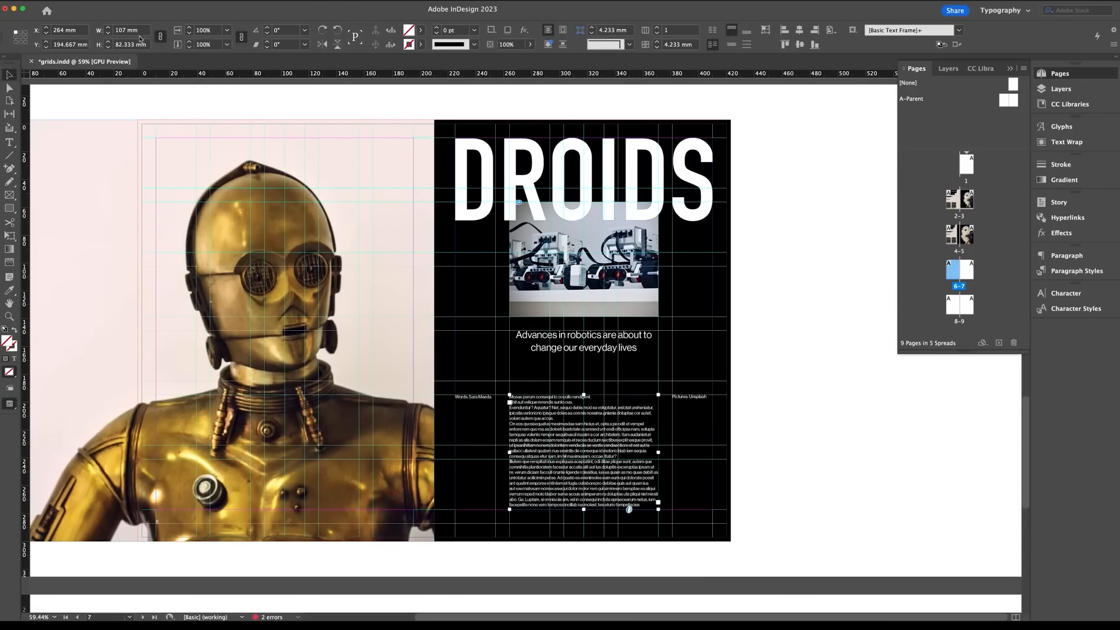
{"action": "key", "text": "Escape"}
{"action": "key", "text": "t"}
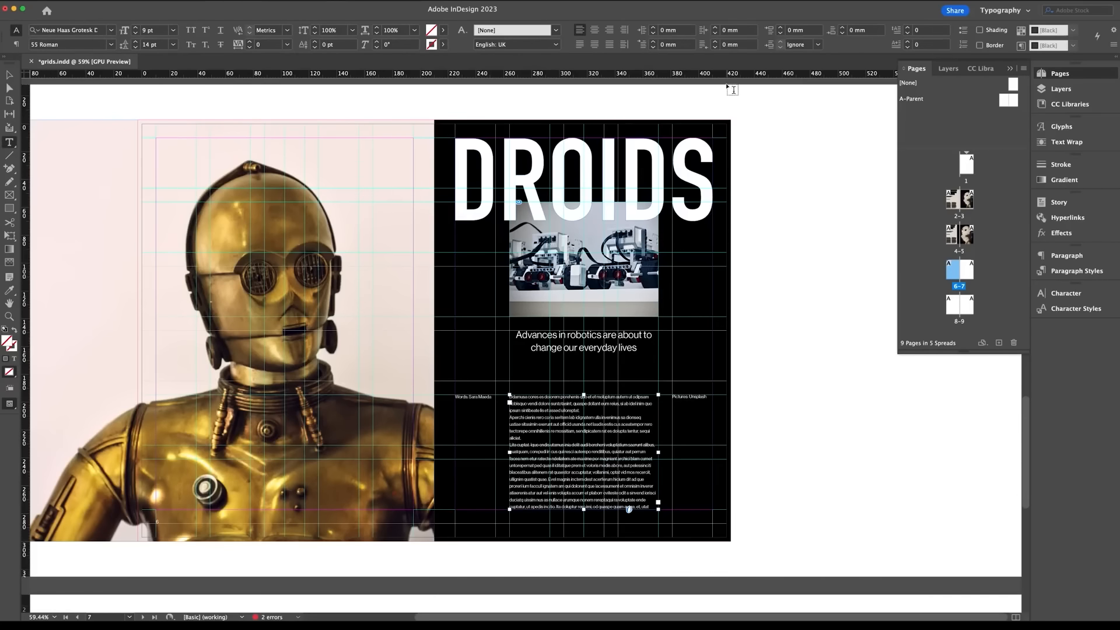
{"action": "left_click", "coordinate": [842, 27]}
{"action": "key", "text": "v"}
{"action": "left_click", "coordinate": [783, 292]}
{"action": "key", "text": "w"}
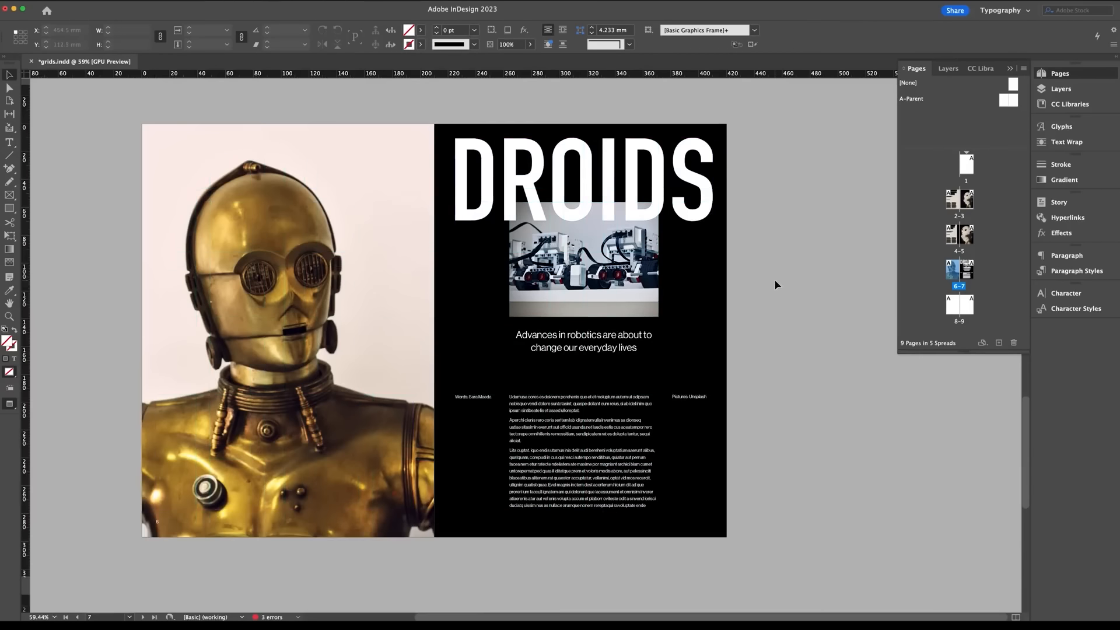
Step: Left-align the standfirst on page 7 and preview the spread
{"action": "scroll", "coordinate": [774, 280], "scroll_direction": "down", "scroll_amount": 2}
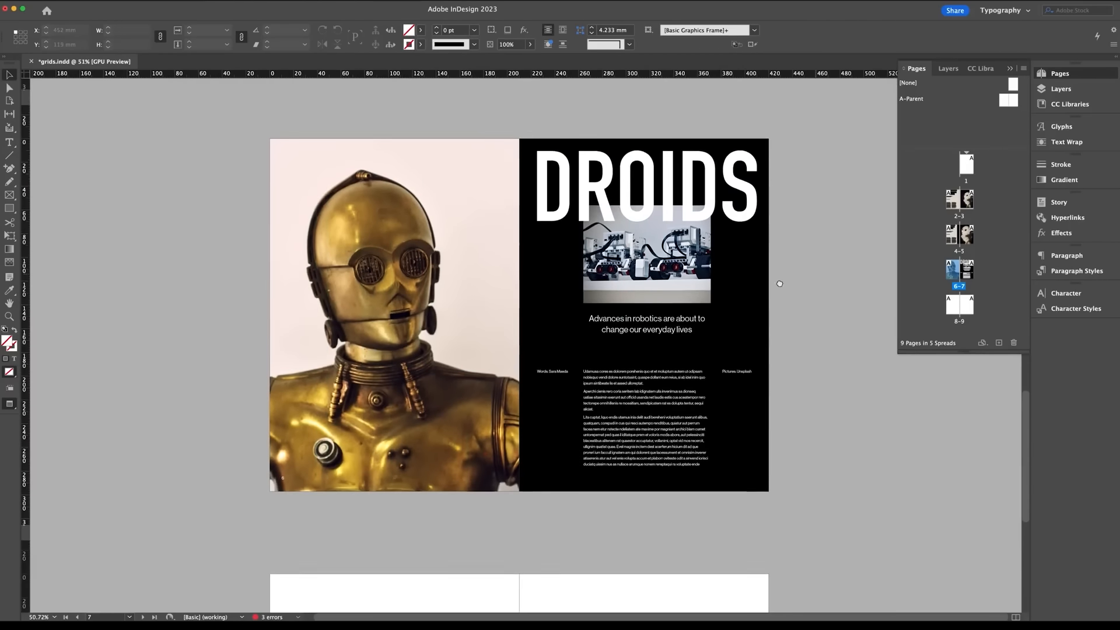
{"action": "key", "text": "w"}
{"action": "left_click", "coordinate": [646, 324]}
{"action": "double_click", "coordinate": [646, 324]}
{"action": "key", "text": "super+shift+l"}
{"action": "key", "text": "Escape"}
{"action": "left_click", "coordinate": [803, 314]}
{"action": "key", "text": "w"}
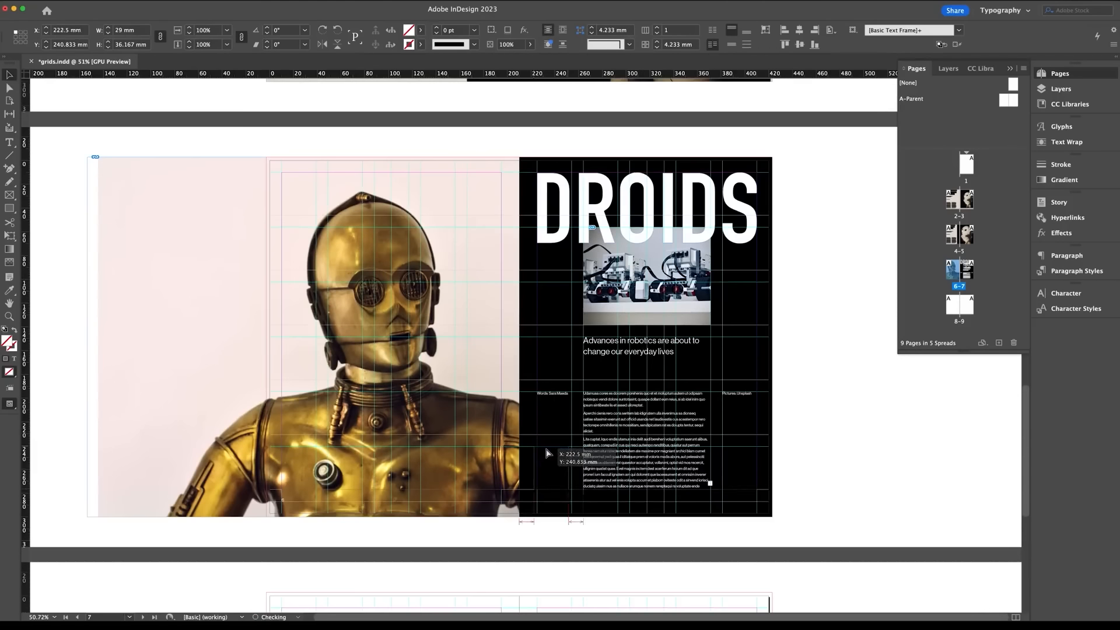
Step: Save the grids.indd document
{"action": "scroll", "coordinate": [860, 367], "scroll_direction": "down", "scroll_amount": 2}
{"action": "key", "text": "w"}
{"action": "key", "text": "super+s"}
Step: Place the photo of a raised blue hand in the lower outer columns of page 9 and preview the spread
{"action": "scroll", "coordinate": [780, 352], "scroll_direction": "down", "scroll_amount": 5}
{"action": "key", "text": "w"}
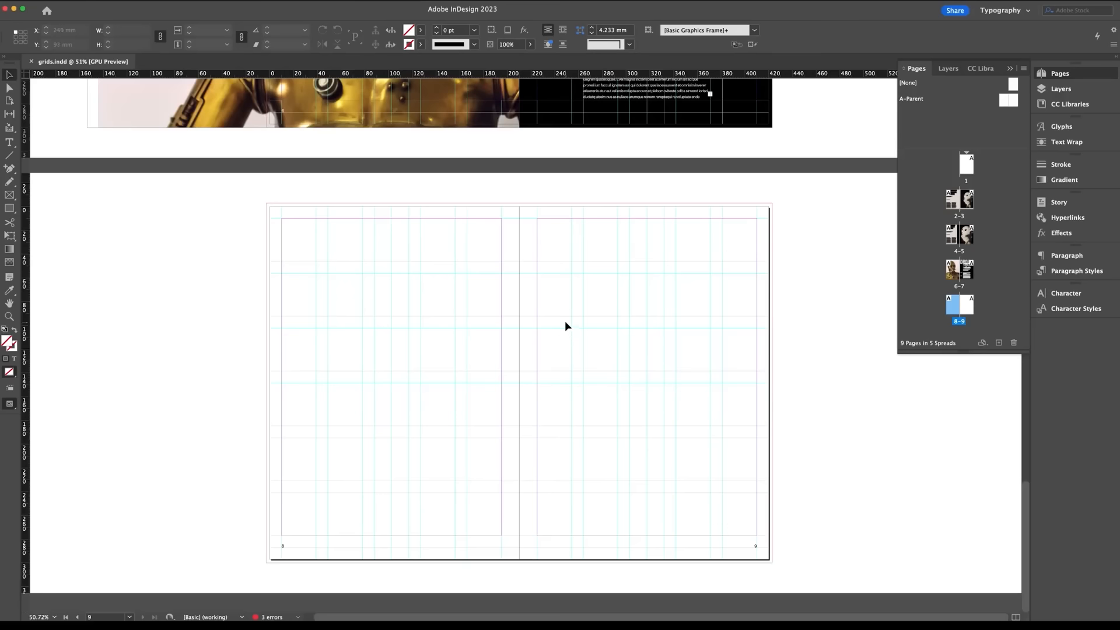
{"action": "key", "text": "super+d"}
{"action": "key", "text": "Down"}
{"action": "key", "text": "Down"}
{"action": "key", "text": "Down"}
{"action": "key", "text": "Down"}
{"action": "key", "text": "Down"}
{"action": "key", "text": "Down"}
{"action": "key", "text": "Down"}
{"action": "key", "text": "Down"}
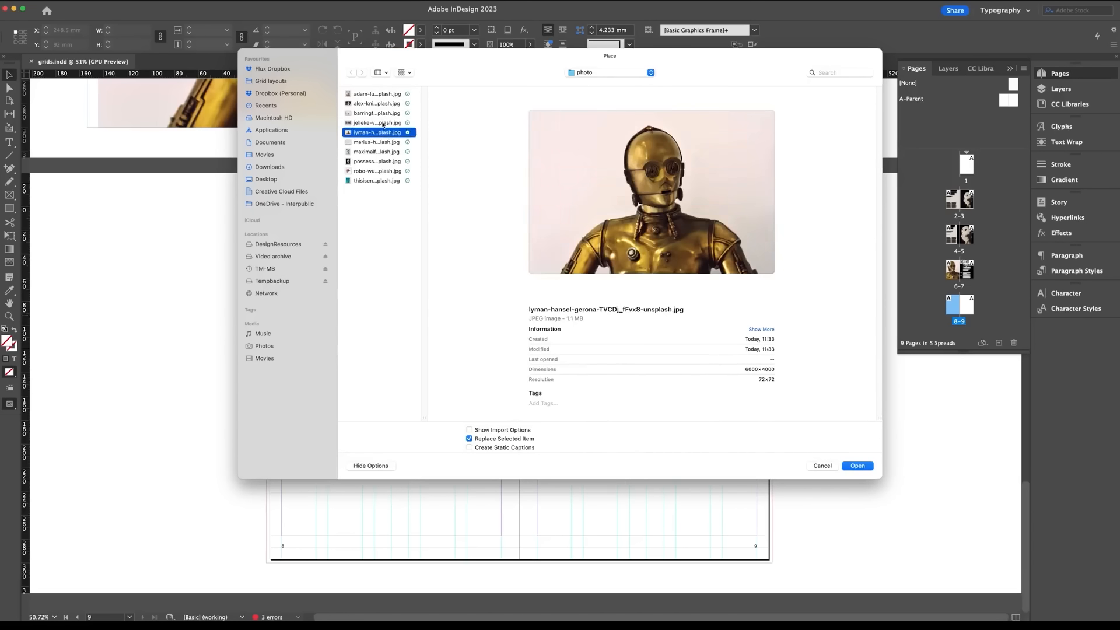
{"action": "key", "text": "Down"}
{"action": "key", "text": "Return"}
{"action": "left_click_drag", "start_coordinate": [676, 383], "coordinate": [767, 535]}
{"action": "key", "text": "w"}
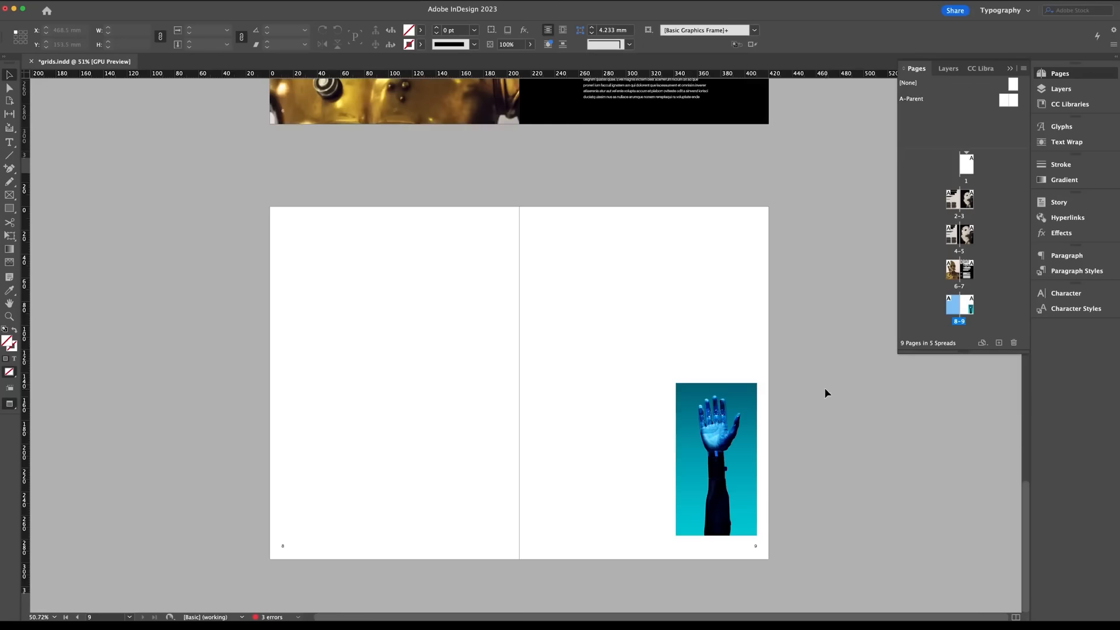
Step: Place the white robot portrait above the blue hand photo on page 9, cropping its frame to the same outer columns
{"action": "key", "text": "super+d"}
{"action": "left_click", "coordinate": [399, 160]}
{"action": "double_click", "coordinate": [399, 160]}
{"action": "key", "text": "w"}
{"action": "left_click_drag", "start_coordinate": [676, 219], "coordinate": [800, 386]}
{"action": "left_click_drag", "start_coordinate": [800, 301], "coordinate": [757, 302]}
{"action": "left_click_drag", "start_coordinate": [716, 385], "coordinate": [717, 371]}
Step: Scale and reposition the white robot portrait inside its frame so the head and shoulders fill the crop
{"action": "double_click", "coordinate": [723, 344]}
{"action": "left_click_drag", "start_coordinate": [800, 386], "coordinate": [785, 376]}
{"action": "left_click_drag", "start_coordinate": [759, 298], "coordinate": [733, 298]}
{"action": "key", "text": "super+shift+a"}
{"action": "key", "text": "w"}
{"action": "double_click", "coordinate": [734, 307]}
{"action": "left_click_drag", "start_coordinate": [765, 375], "coordinate": [761, 371]}
{"action": "left_click_drag", "start_coordinate": [733, 308], "coordinate": [738, 308]}
{"action": "left_click", "coordinate": [799, 400]}
Step: Place the waving robot photo beside the portrait at the top of page 9's middle columns and shorten its frame to the grid row
{"action": "key", "text": "super+d"}
{"action": "left_click", "coordinate": [379, 131]}
{"action": "double_click", "coordinate": [382, 153]}
{"action": "key", "text": "w"}
{"action": "left_click_drag", "start_coordinate": [583, 219], "coordinate": [665, 331]}
{"action": "scroll", "coordinate": [617, 191], "scroll_direction": "up", "scroll_amount": 3}
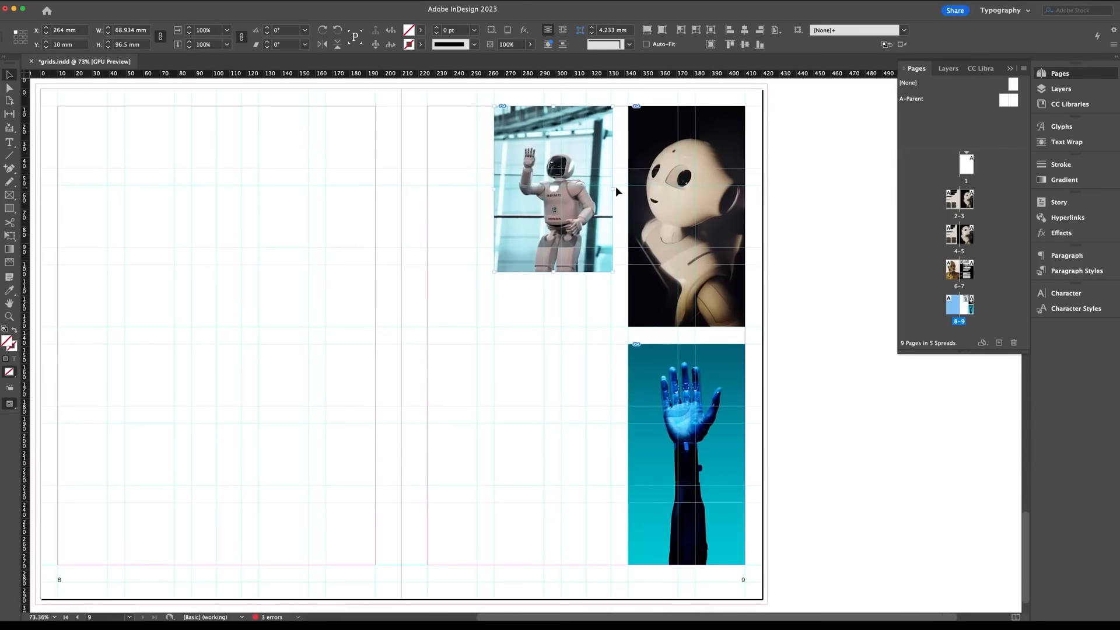
{"action": "left_click_drag", "start_coordinate": [552, 272], "coordinate": [552, 243]}
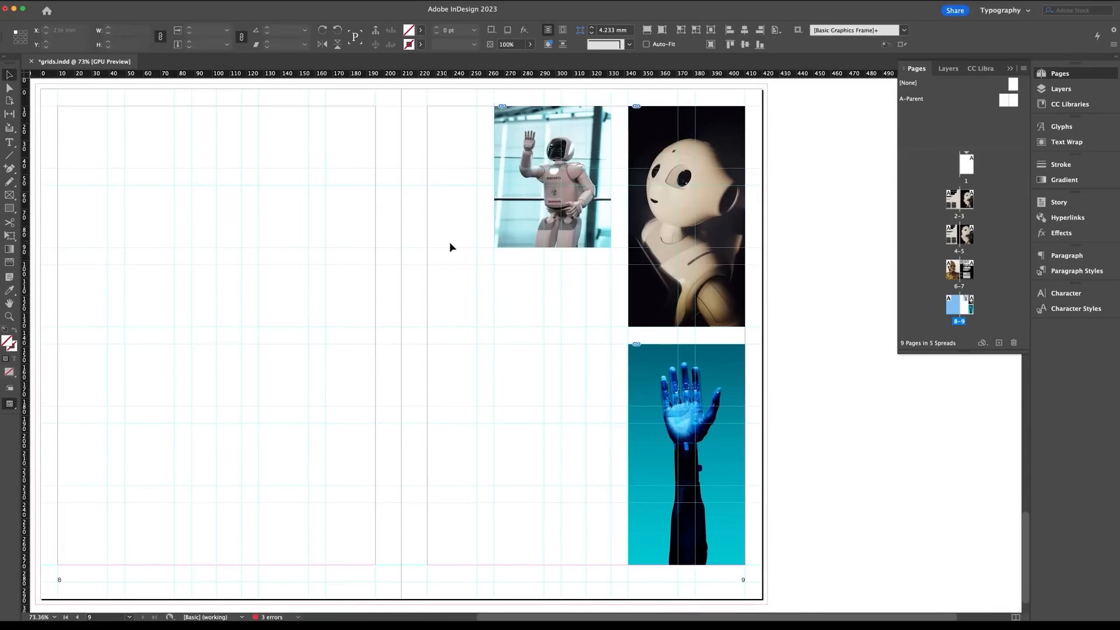
Step: Place the orange-and-white ball droid photo at the foot of page 9's middle columns and reposition the image inside its frame
{"action": "key", "text": "super+d"}
{"action": "key", "text": "Down"}
{"action": "key", "text": "Down"}
{"action": "key", "text": "Down"}
{"action": "key", "text": "Down"}
{"action": "key", "text": "Down"}
{"action": "key", "text": "Return"}
{"action": "left_click_drag", "start_coordinate": [496, 420], "coordinate": [650, 565]}
{"action": "mouse_move", "coordinate": [542, 521]}
{"action": "left_mouse_down"}
{"action": "mouse_move", "coordinate": [544, 510]}
{"action": "mouse_move", "coordinate": [540, 521]}
{"action": "left_mouse_up"}
{"action": "left_click_drag", "start_coordinate": [712, 419], "coordinate": [611, 424]}
{"action": "left_click_drag", "start_coordinate": [587, 469], "coordinate": [545, 469]}
{"action": "key", "text": "shift+Left"}
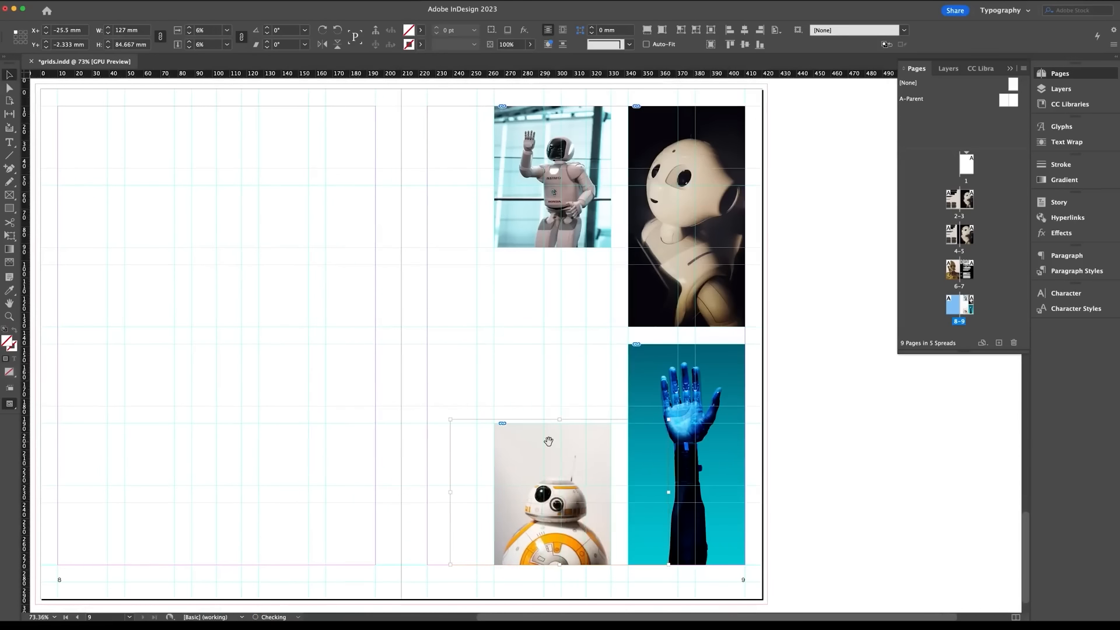
Step: Try the colourful toy robot photo at 68 × 82.333 mm in the gap between the waving robot and ball droid photos
{"action": "left_click", "coordinate": [504, 331]}
{"action": "key", "text": "w"}
{"action": "key", "text": "w"}
{"action": "left_click_drag", "start_coordinate": [482, 264], "coordinate": [624, 407]}
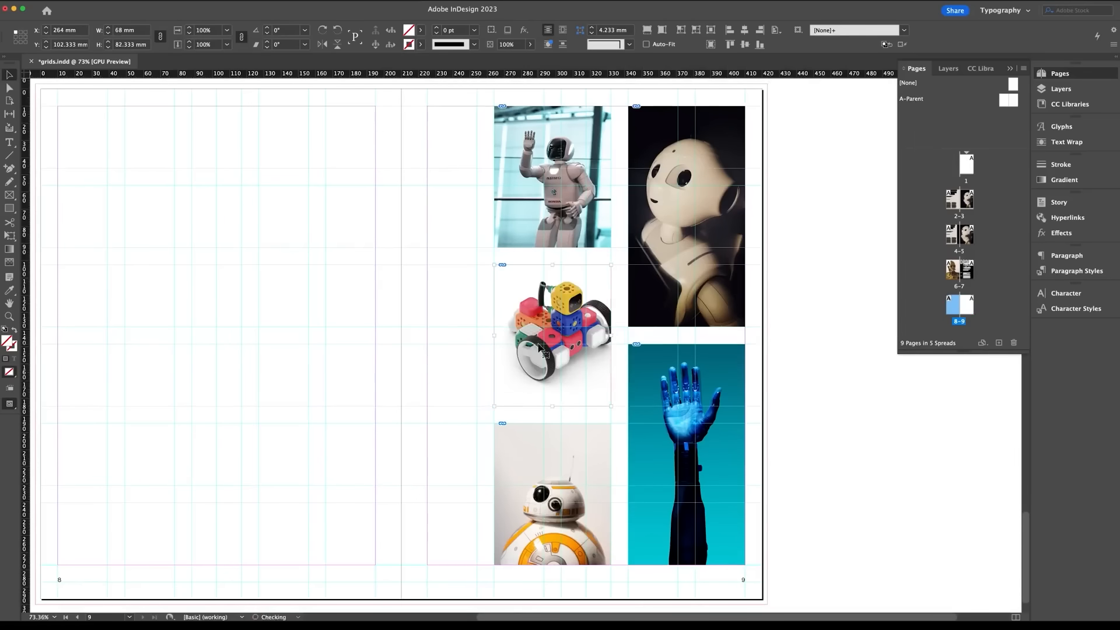
{"action": "key", "text": "BackSpace"}
Step: Place the tracked robot vehicles photo between the waving robot and ball droid photos on page 9 and align its frame to the columns
{"action": "key", "text": "super+d"}
{"action": "key", "text": "Up"}
{"action": "key", "text": "Down"}
{"action": "key", "text": "Down"}
{"action": "key", "text": "Down"}
{"action": "key", "text": "Down"}
{"action": "key", "text": "Down"}
{"action": "key", "text": "Down"}
{"action": "key", "text": "Down"}
{"action": "key", "text": "Down"}
{"action": "key", "text": "Down"}
{"action": "left_click", "coordinate": [383, 121]}
{"action": "key", "text": "Return"}
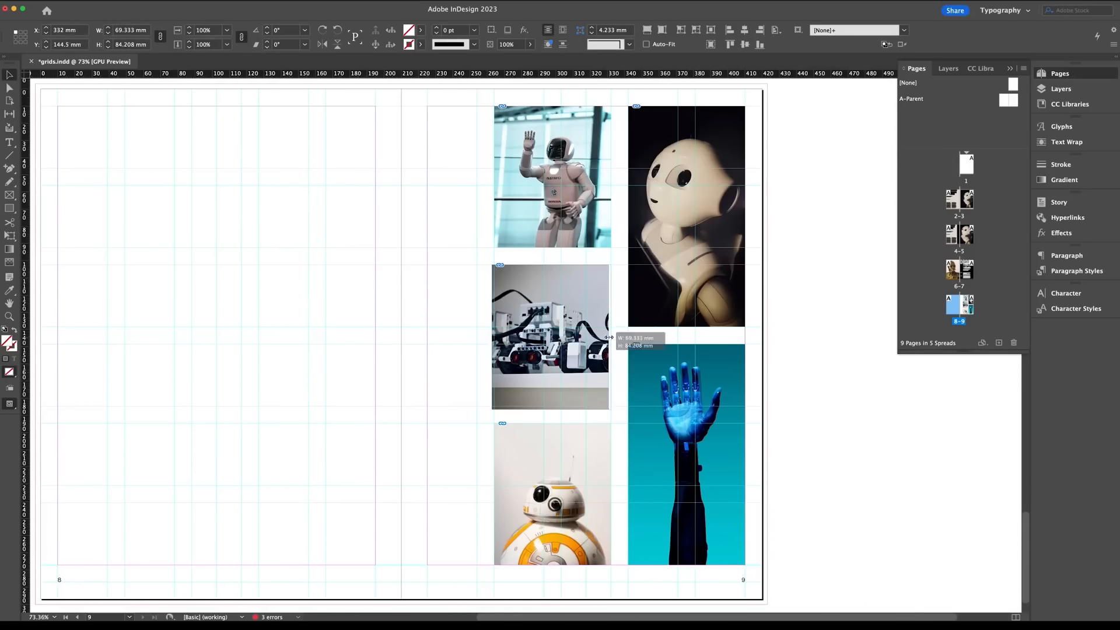
{"action": "left_click_drag", "start_coordinate": [492, 335], "coordinate": [494, 335]}
{"action": "key", "text": "super+shift+a"}
Step: Preview the five-photo arrangement on page 9 with and without guides, and hide the rulers
{"action": "key", "text": "w"}
{"action": "key", "text": "w"}
{"action": "key", "text": "w"}
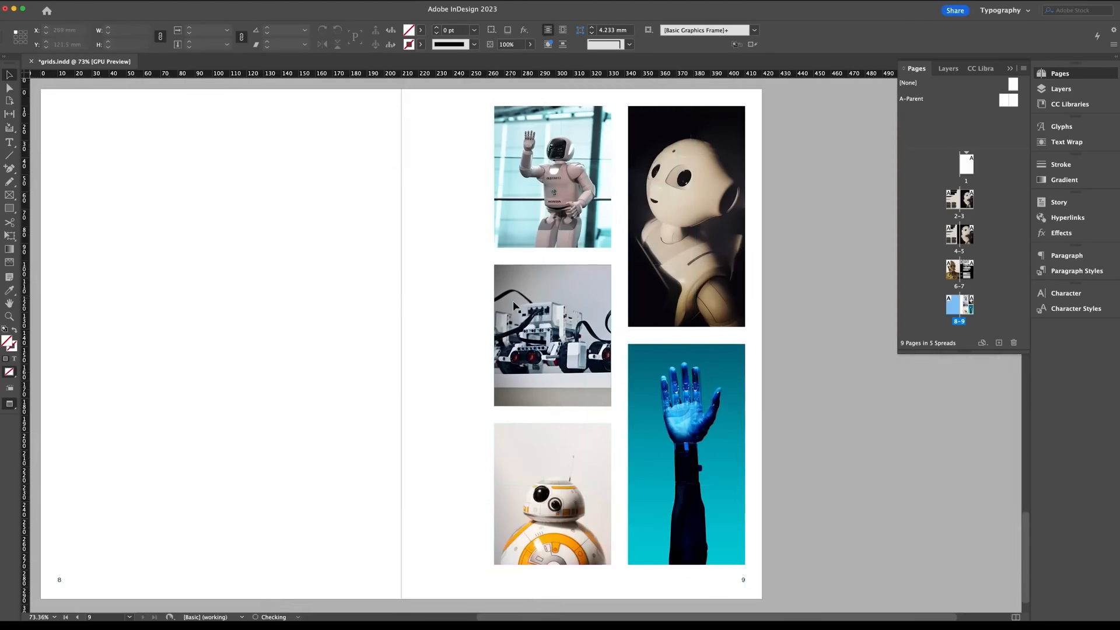
{"action": "scroll", "coordinate": [518, 324], "scroll_direction": "up", "scroll_amount": 2}
{"action": "scroll", "coordinate": [454, 292], "scroll_direction": "down", "scroll_amount": 3}
{"action": "key", "text": "w"}
{"action": "key", "text": "w"}
{"action": "scroll", "coordinate": [435, 378], "scroll_direction": "up", "scroll_amount": 1}
{"action": "key", "text": "super+r"}
Step: Draw a black-filled rectangle 68 mm wide over the top grid row in page 8's outer columns
{"action": "key", "text": "f"}
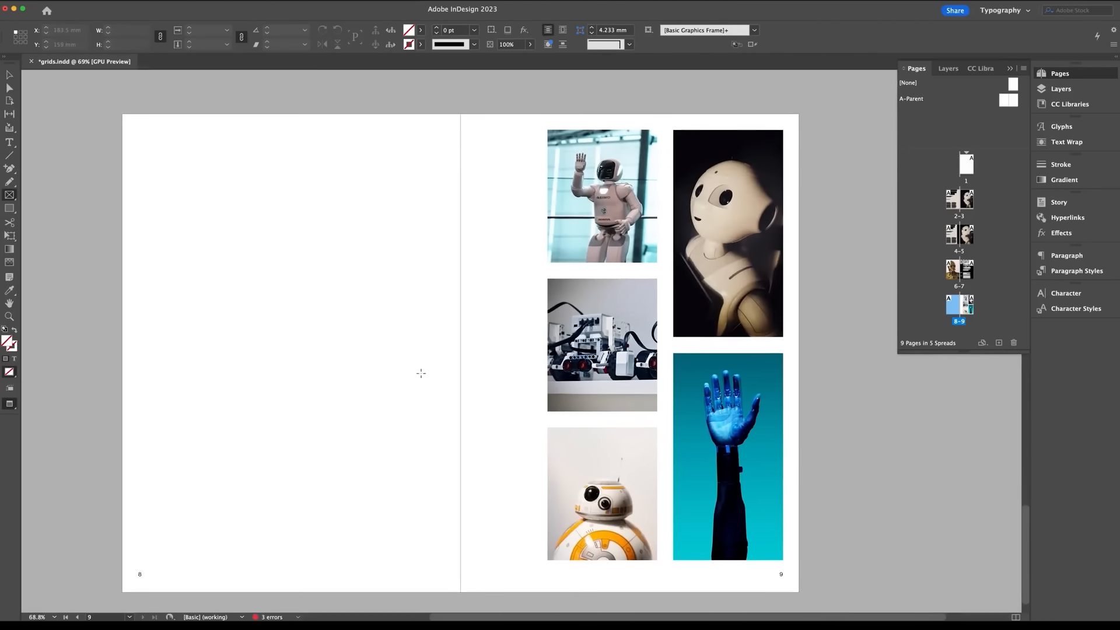
{"action": "key", "text": "w"}
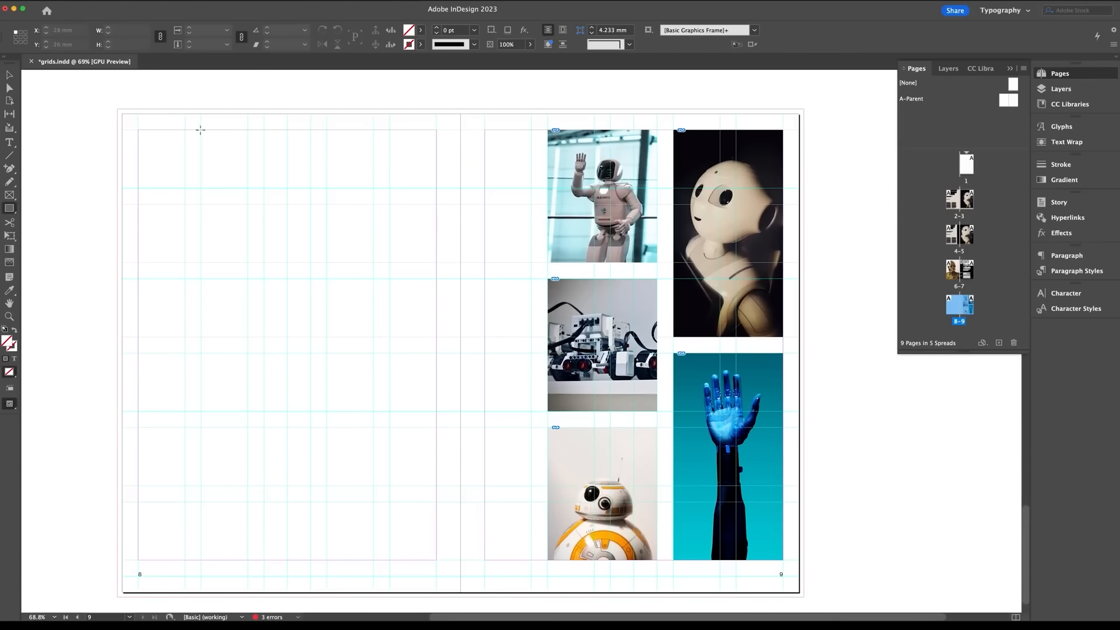
{"action": "left_click", "coordinate": [420, 30]}
{"action": "left_click", "coordinate": [327, 100]}
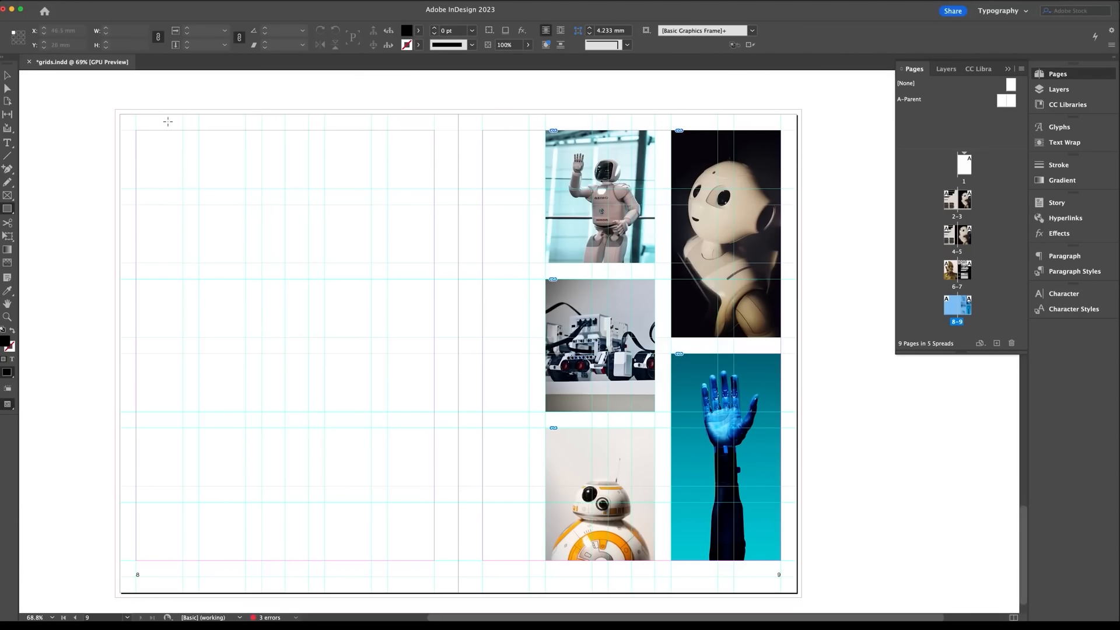
{"action": "left_click_drag", "start_coordinate": [138, 129], "coordinate": [246, 263]}
Step: Duplicate the black rectangle on page 8 into a block grid of two columns and three rows
{"action": "key", "text": "v"}
{"action": "left_click_drag", "start_coordinate": [165, 180], "coordinate": [163, 471]}
{"action": "left_click", "coordinate": [165, 385], "text": "shift"}
{"action": "left_click", "coordinate": [165, 246], "text": "shift"}
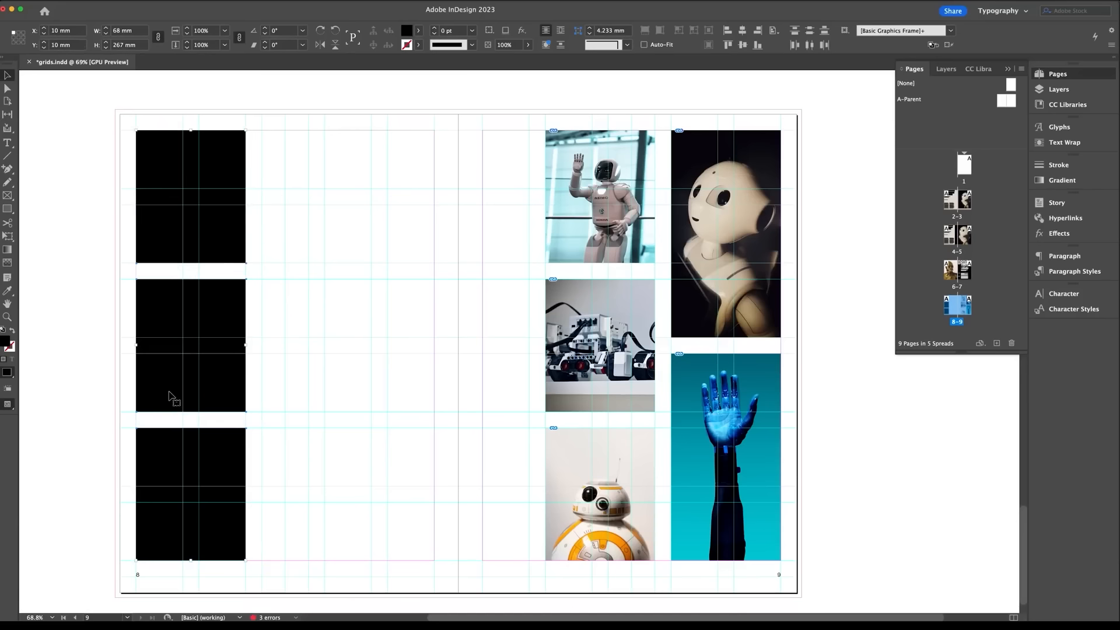
{"action": "left_click_drag", "start_coordinate": [163, 189], "coordinate": [287, 191]}
{"action": "left_click_drag", "start_coordinate": [158, 453], "coordinate": [288, 451]}
{"action": "left_click", "coordinate": [92, 413]}
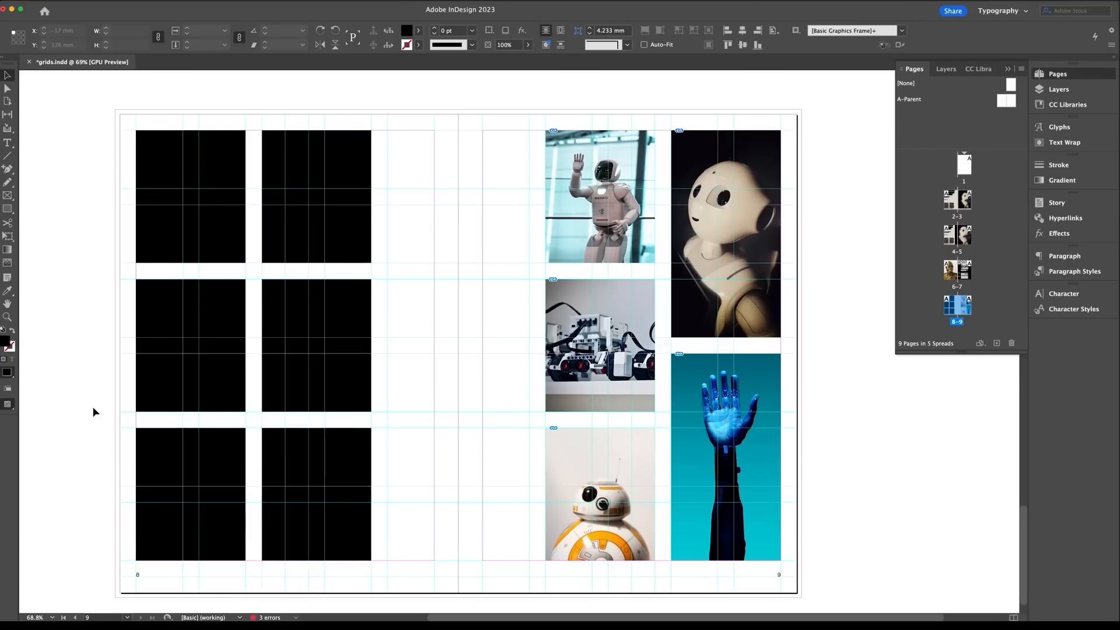
Step: Preview the block grid and delete the black rectangles from page 8
{"action": "key", "text": "w"}
{"action": "key", "text": "w"}
{"action": "left_click_drag", "start_coordinate": [94, 119], "coordinate": [335, 480]}
{"action": "key", "text": "Delete"}
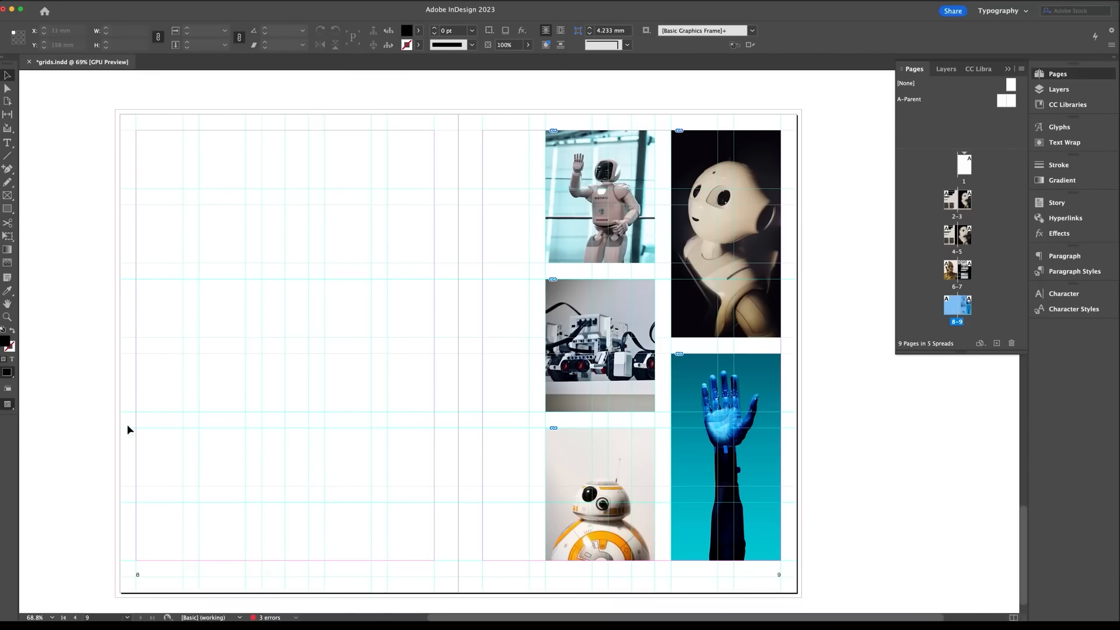
Step: Place the forward-facing white robot photo across the middle of page 8 at about 157 × 82.333 mm, bleeding off the outer edge
{"action": "key", "text": "super+d"}
{"action": "left_click", "coordinate": [377, 171]}
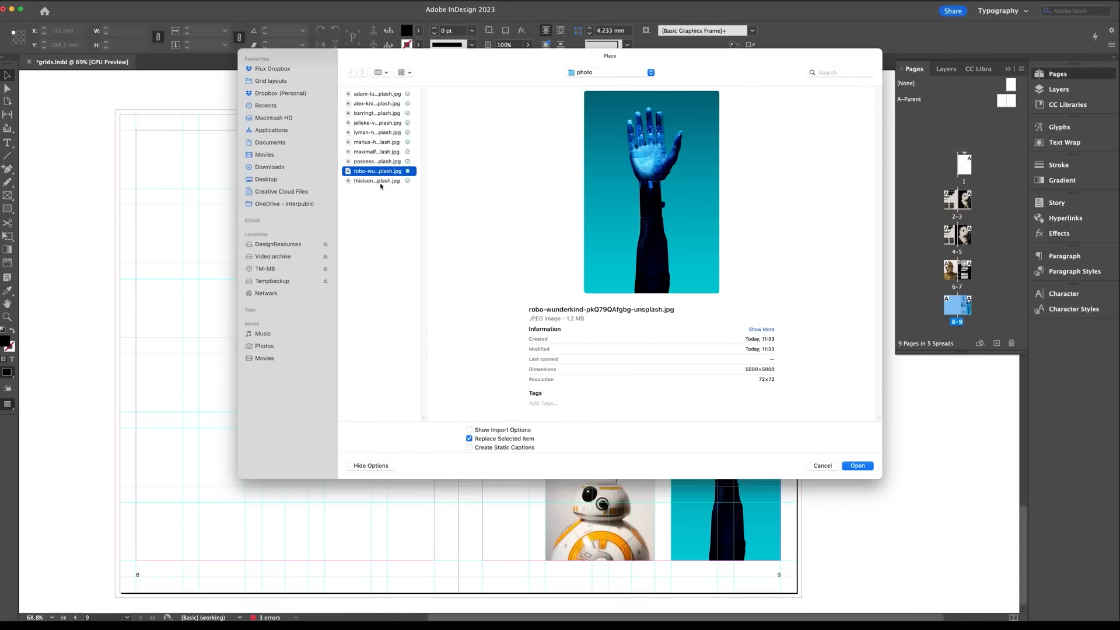
{"action": "key", "text": "Up"}
{"action": "key", "text": "Up"}
{"action": "key", "text": "Up"}
{"action": "key", "text": "Up"}
{"action": "key", "text": "Up"}
{"action": "key", "text": "Up"}
{"action": "key", "text": "Up"}
{"action": "key", "text": "Up"}
{"action": "key", "text": "Down"}
{"action": "key", "text": "Up"}
{"action": "key", "text": "Down"}
{"action": "key", "text": "Return"}
{"action": "left_click_drag", "start_coordinate": [108, 277], "coordinate": [371, 412]}
{"action": "left_click_drag", "start_coordinate": [234, 280], "coordinate": [236, 282]}
{"action": "left_click_drag", "start_coordinate": [250, 449], "coordinate": [265, 413]}
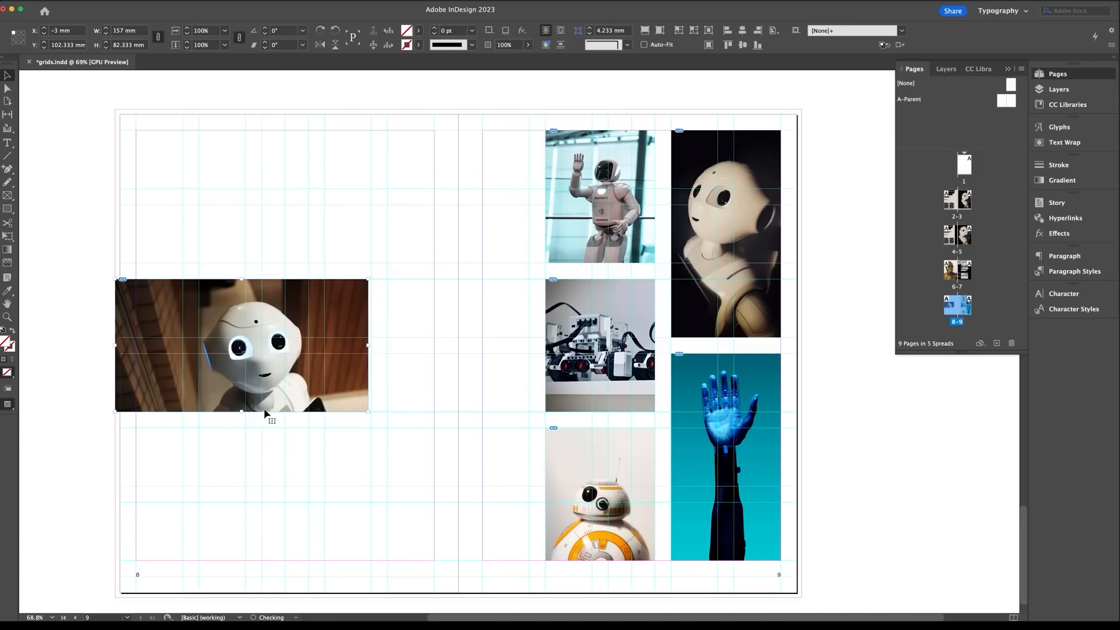
Step: Shift the robot image up inside its page 8 frame, extend the frame to the column edge, and preview the spread
{"action": "double_click", "coordinate": [366, 345]}
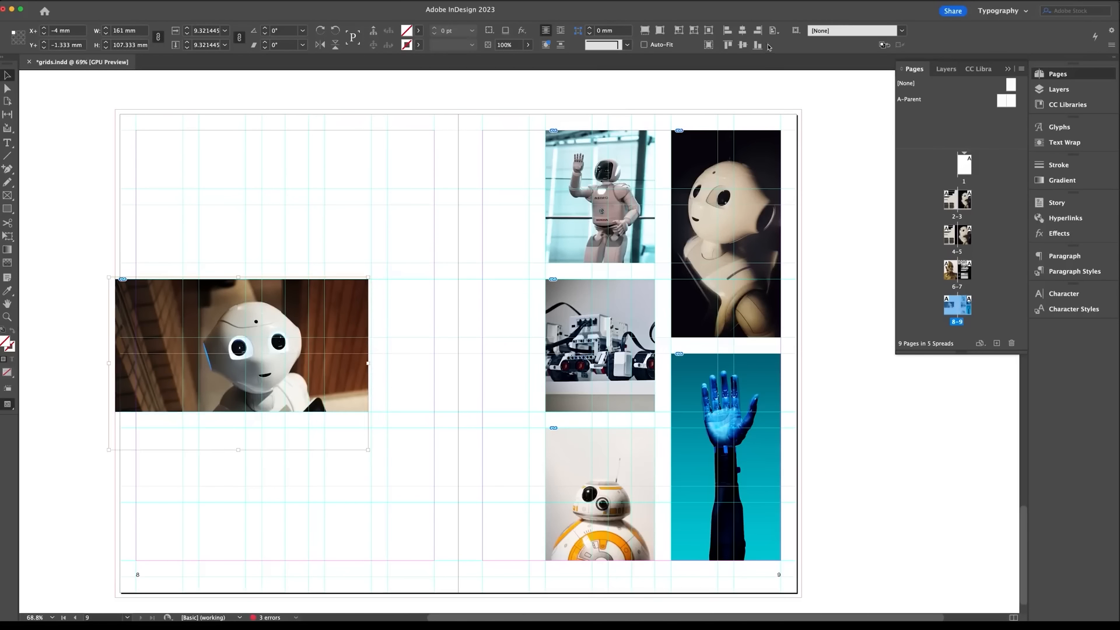
{"action": "left_click_drag", "start_coordinate": [333, 311], "coordinate": [338, 293]}
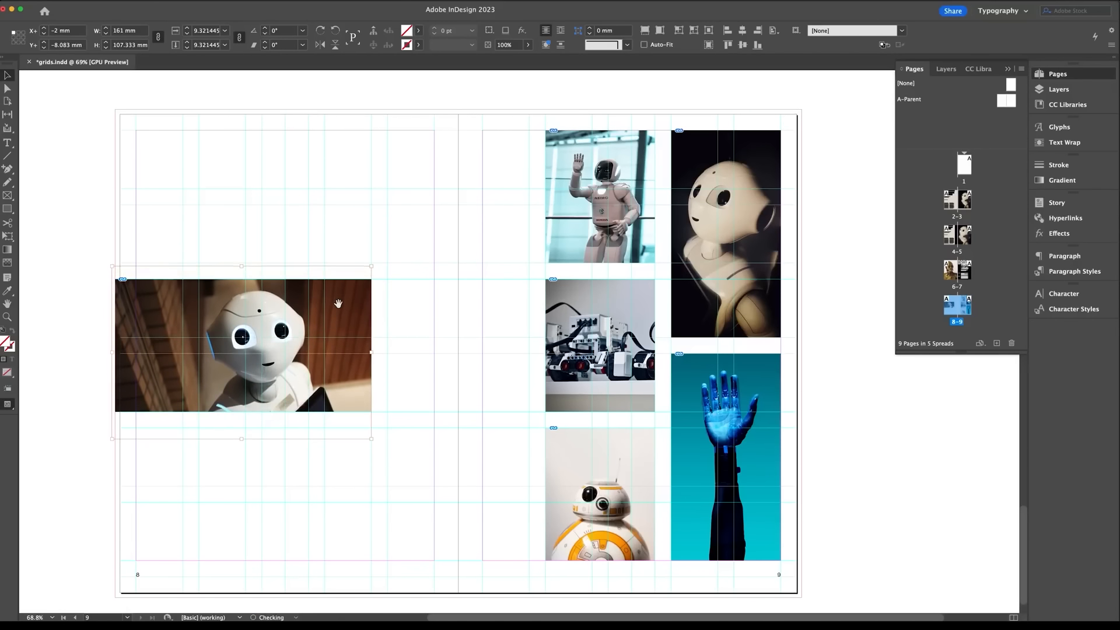
{"action": "left_click", "coordinate": [80, 325]}
{"action": "key", "text": "w"}
{"action": "key", "text": "w"}
{"action": "key", "text": "w"}
{"action": "key", "text": "w"}
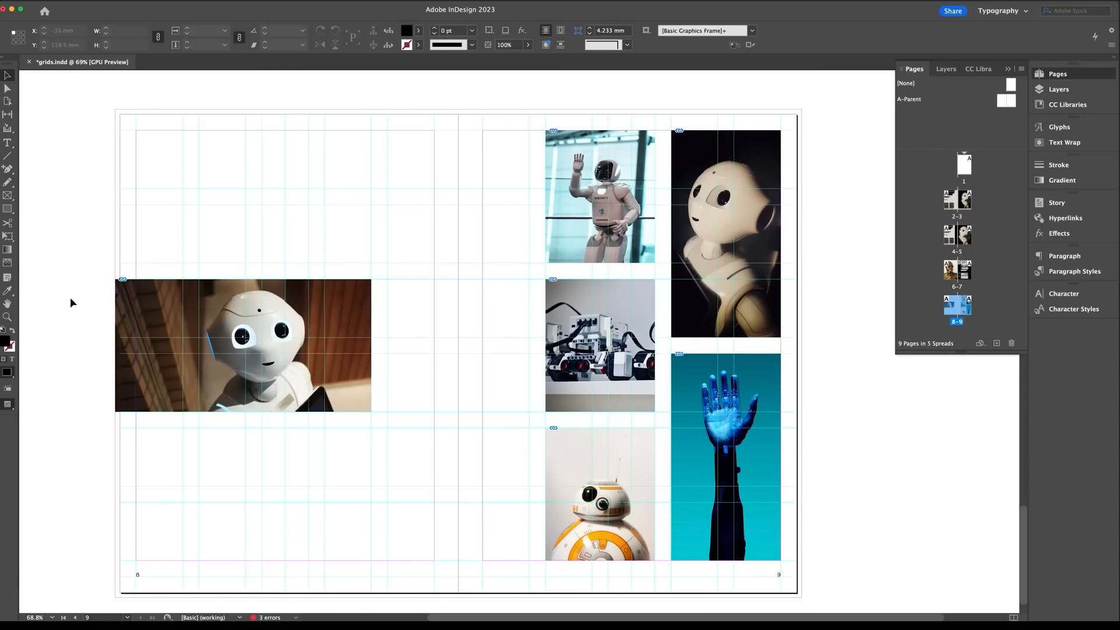
Step: Copy the body text frame from page 7 and paste it onto the 8–9 spread
{"action": "left_click", "coordinate": [8, 143]}
{"action": "key", "text": "v"}
{"action": "scroll", "coordinate": [400, 212], "scroll_direction": "up", "scroll_amount": 5}
{"action": "left_click", "coordinate": [580, 144]}
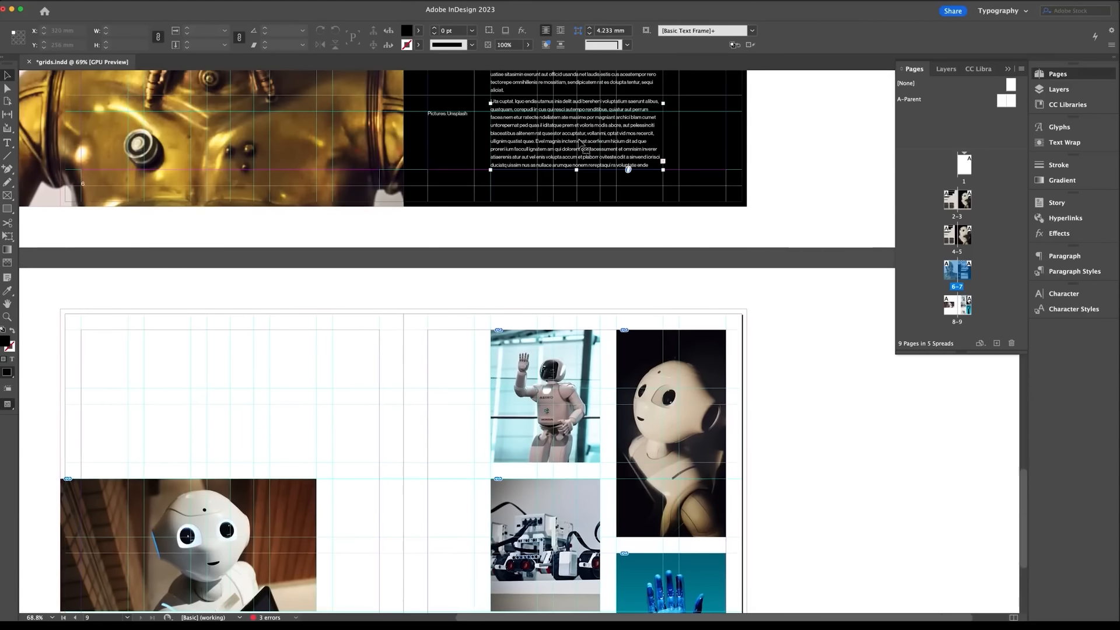
{"action": "left_click", "coordinate": [306, 333]}
{"action": "scroll", "coordinate": [297, 291], "scroll_direction": "down", "scroll_amount": 3}
{"action": "scroll", "coordinate": [297, 291], "scroll_direction": "left", "scroll_amount": 2}
{"action": "key", "text": "super+v"}
Step: Colour the pasted text black and fit its frame above the page 8 photo at X 49 mm, Y 10 mm, 68 × 82.333 mm
{"action": "key", "text": "t"}
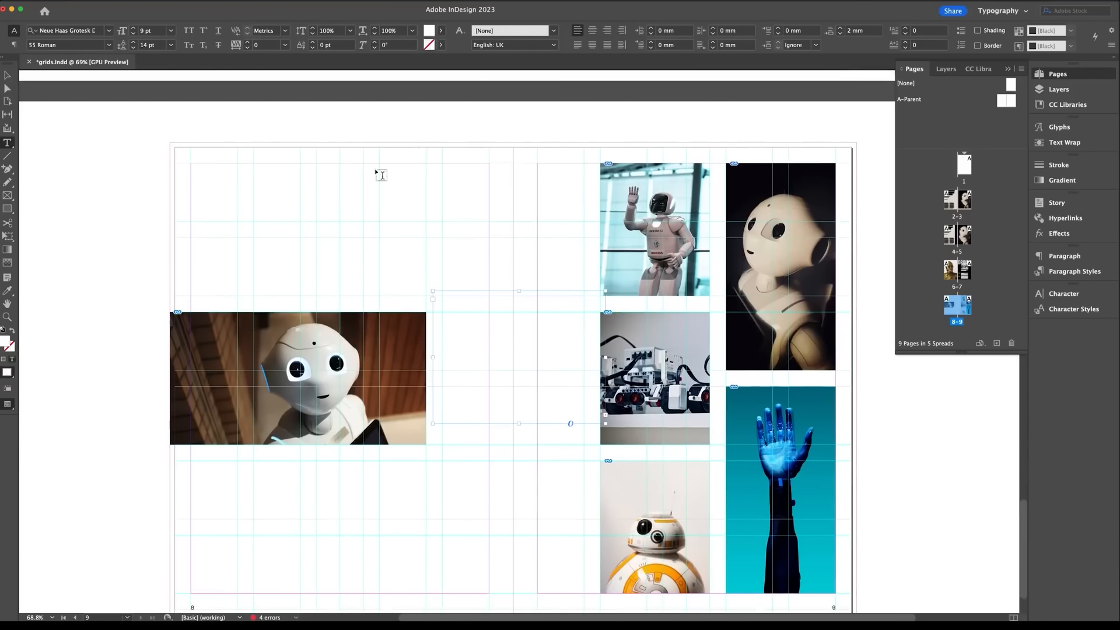
{"action": "left_click", "coordinate": [441, 30]}
{"action": "left_click", "coordinate": [345, 101]}
{"action": "left_click", "coordinate": [7, 75]}
{"action": "left_click_drag", "start_coordinate": [450, 297], "coordinate": [270, 170]}
{"action": "left_click_drag", "start_coordinate": [425, 229], "coordinate": [362, 229]}
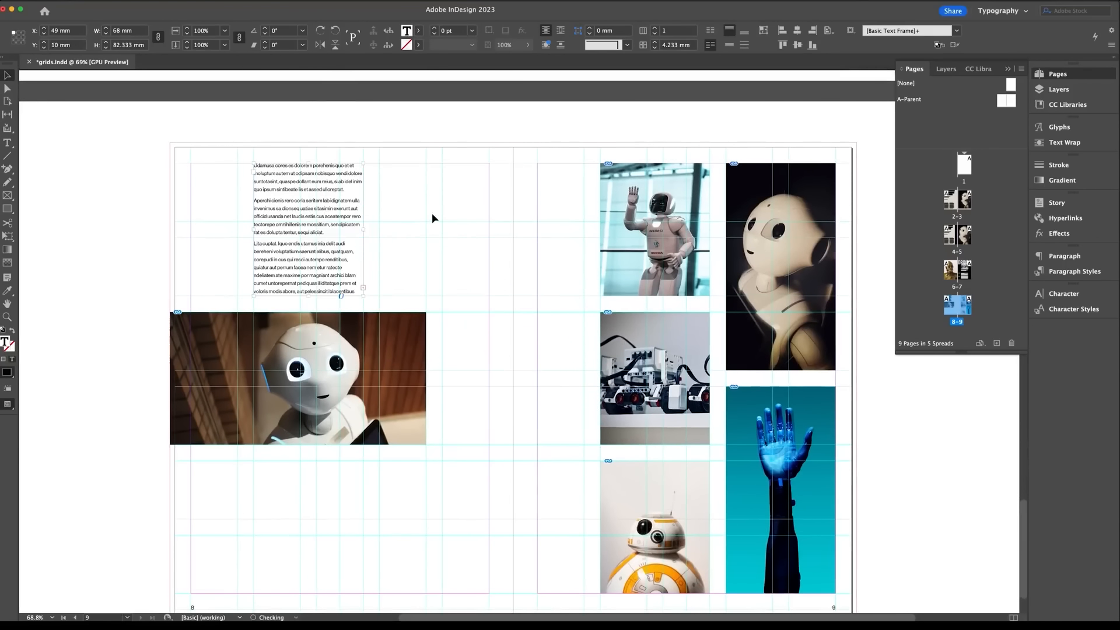
{"action": "left_click", "coordinate": [433, 219]}
Step: Duplicate the text frame below the page 8 photo, replace its copy with new placeholder text, and preview the spread
{"action": "left_click", "coordinate": [336, 285]}
{"action": "scroll", "coordinate": [351, 245], "scroll_direction": "down", "scroll_amount": 3}
{"action": "scroll", "coordinate": [350, 245], "scroll_direction": "left", "scroll_amount": 1}
{"action": "left_click_drag", "start_coordinate": [300, 103], "coordinate": [303, 404]}
{"action": "double_click", "coordinate": [297, 394]}
{"action": "key", "text": "super+a"}
{"action": "key", "text": "BackSpace"}
{"action": "left_click", "coordinate": [127, 2]}
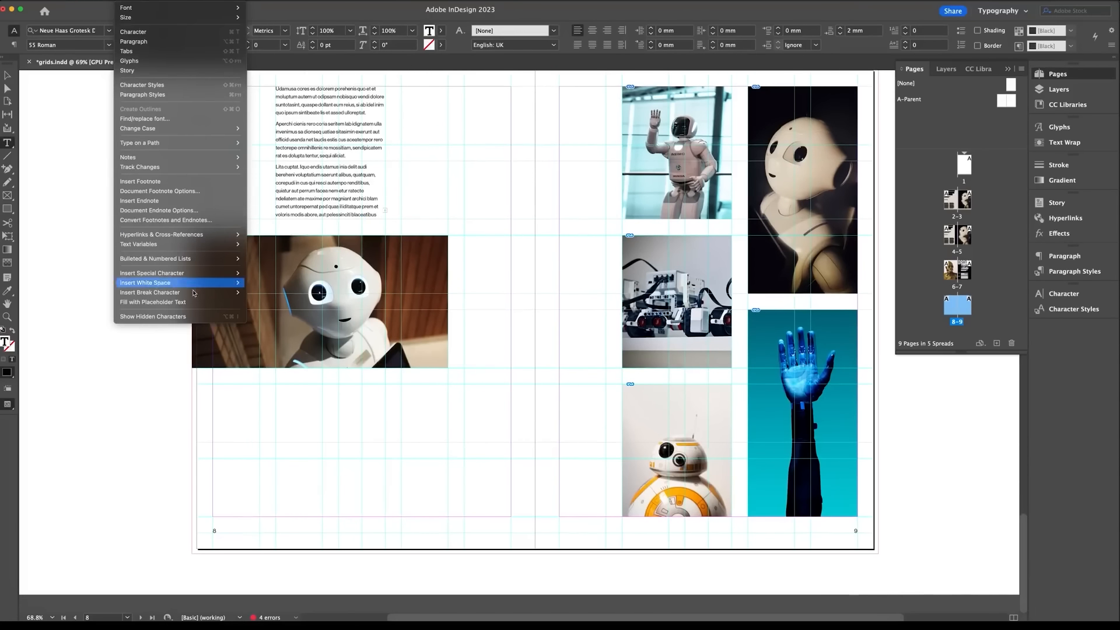
{"action": "left_click", "coordinate": [184, 303]}
{"action": "left_click", "coordinate": [7, 75]}
{"action": "left_click", "coordinate": [160, 402]}
{"action": "key", "text": "w"}
{"action": "left_click_drag", "start_coordinate": [521, 368], "coordinate": [433, 406]}
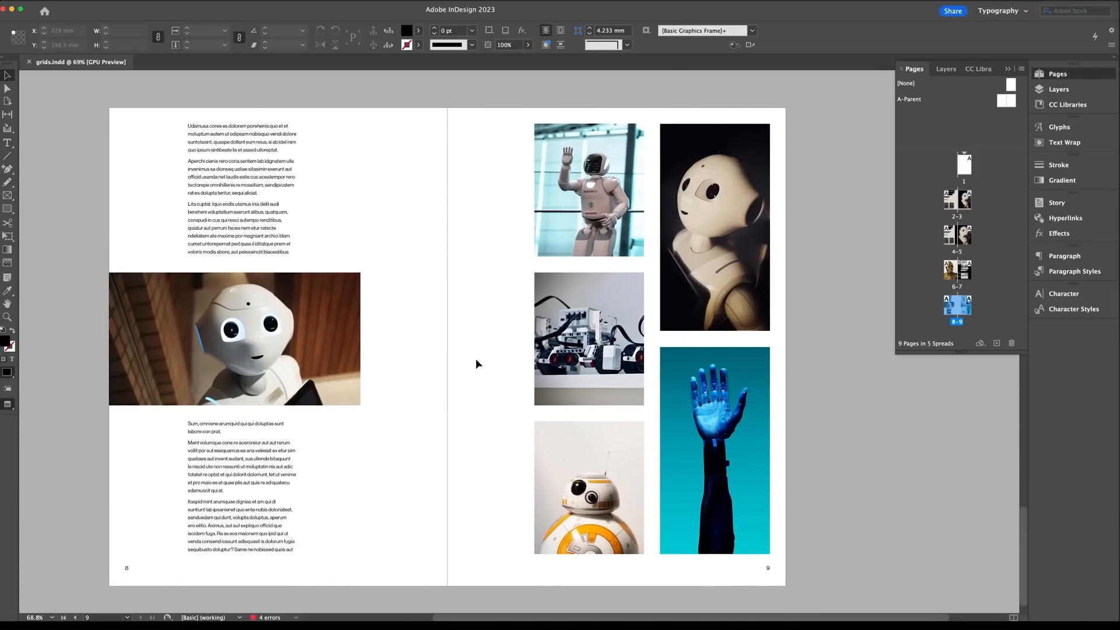
Step: Check the page number markers on the A-Parent spread and return to pages 6–7
{"action": "key", "text": "super+minus"}
{"action": "left_click_drag", "start_coordinate": [467, 253], "coordinate": [463, 507]}
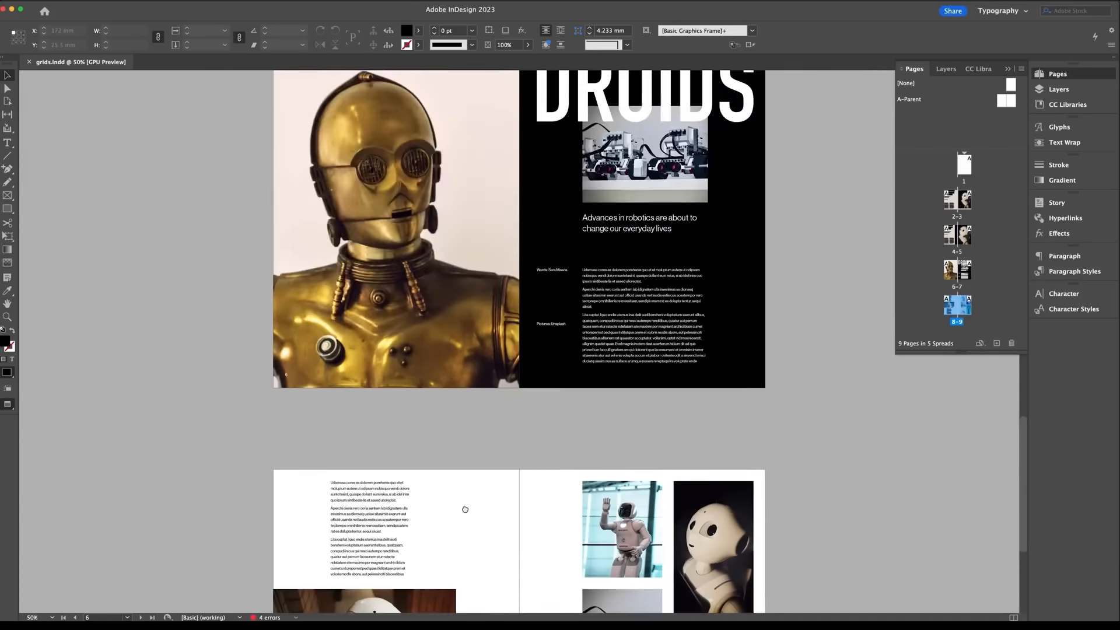
{"action": "double_click", "coordinate": [1010, 101]}
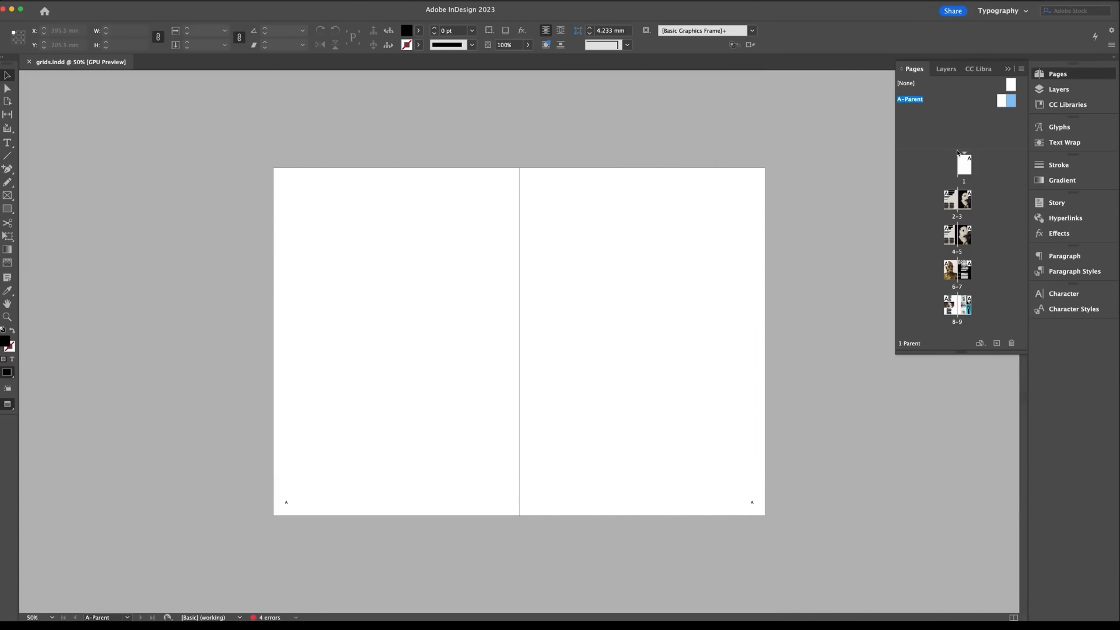
{"action": "left_click_drag", "start_coordinate": [752, 503], "coordinate": [754, 505]}
{"action": "double_click", "coordinate": [953, 271]}
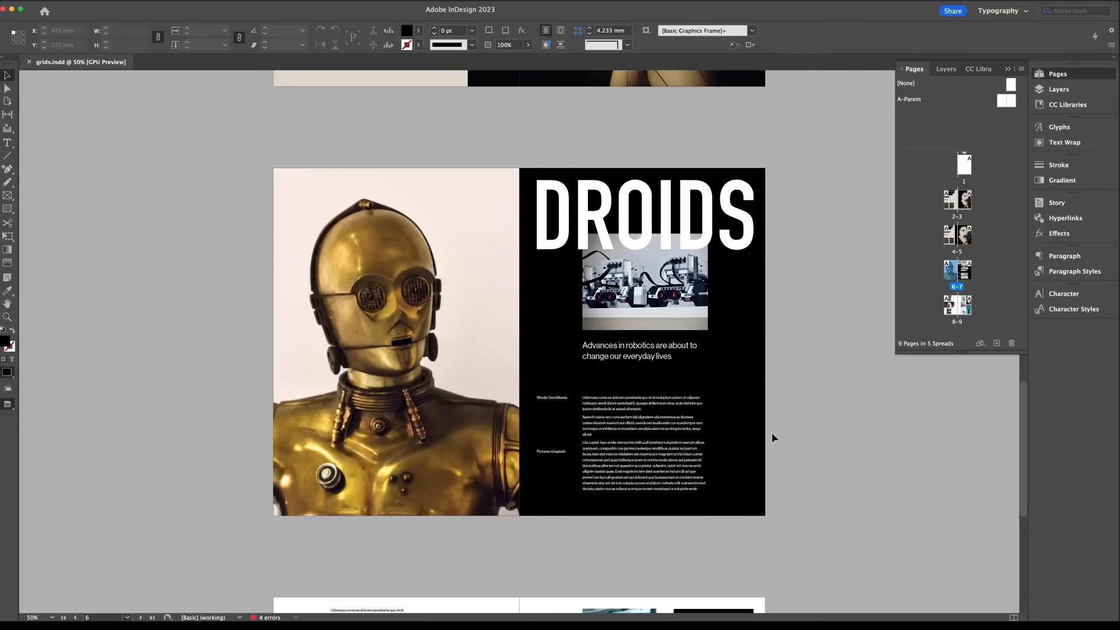
Step: Set the page number text on page 7 to the [Paper] colour
{"action": "key", "text": "t"}
{"action": "left_click", "coordinate": [441, 31]}
{"action": "left_click", "coordinate": [363, 88]}
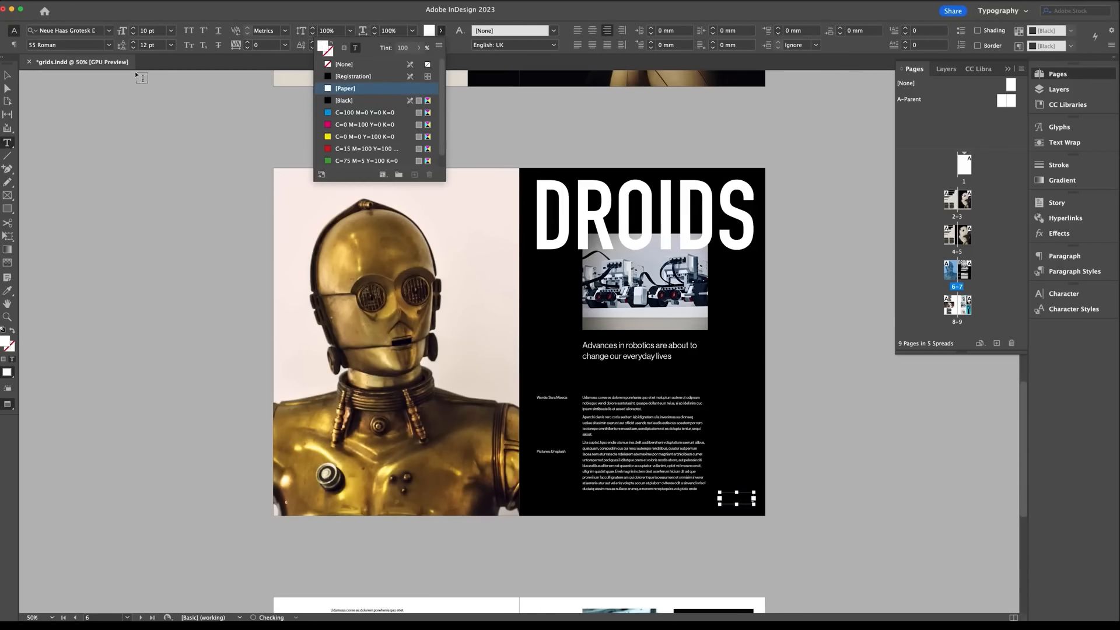
{"action": "left_click", "coordinate": [7, 75]}
{"action": "left_click", "coordinate": [109, 176]}
Step: Review the four finished spreads from pages 2–3 to 8–9 full screen in presentation mode
{"action": "scroll", "coordinate": [831, 237], "scroll_direction": "up", "scroll_amount": 8}
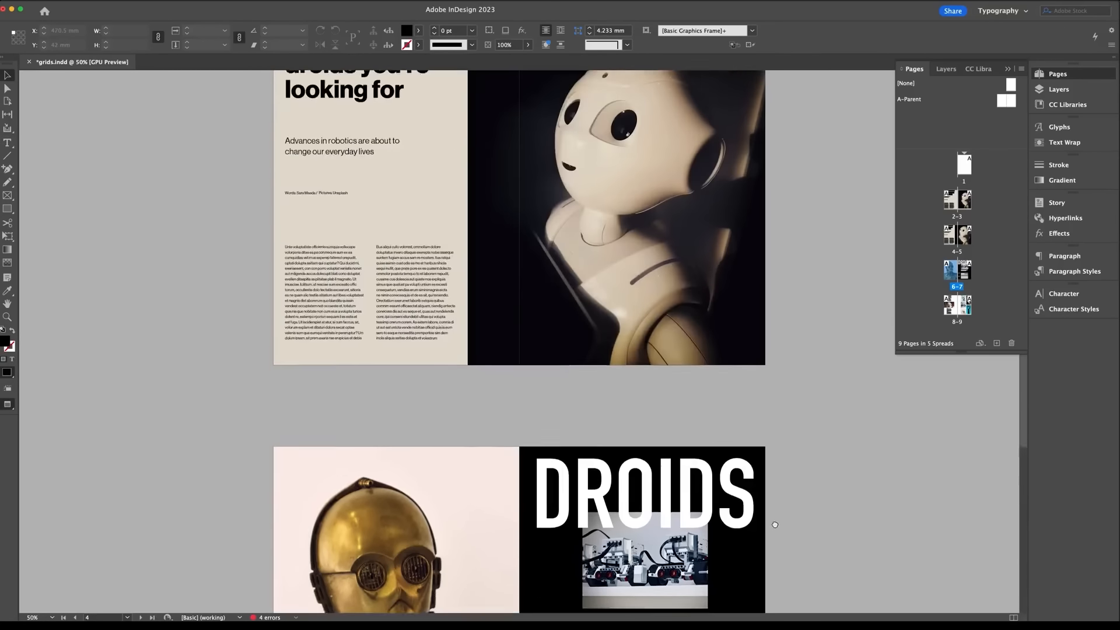
{"action": "scroll", "coordinate": [831, 237], "scroll_direction": "down", "scroll_amount": 2}
{"action": "key", "text": "shift+w"}
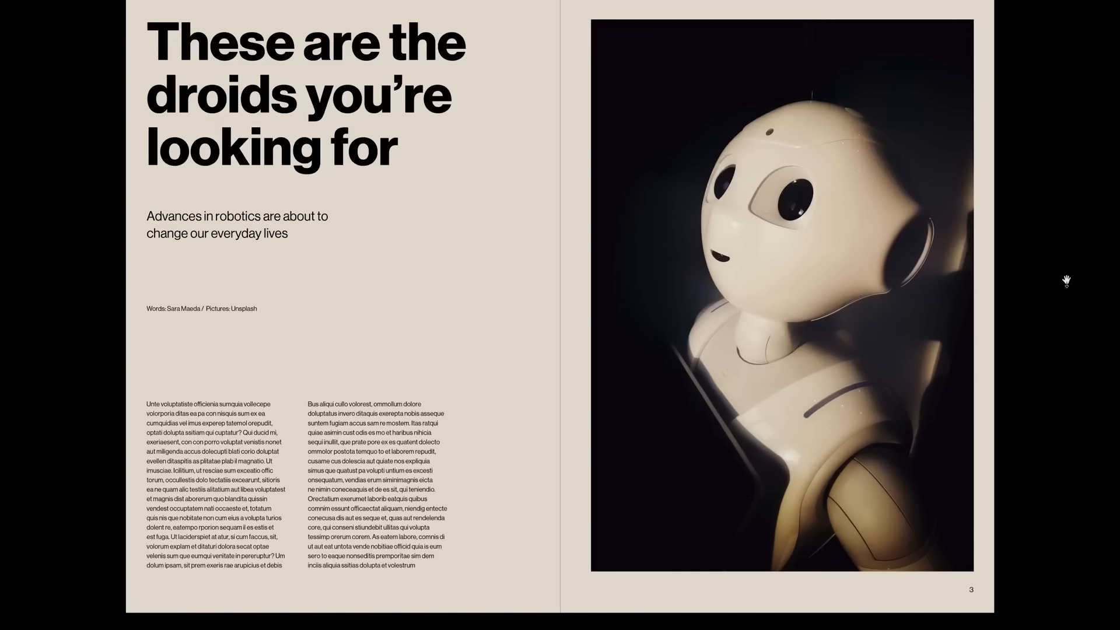
{"action": "key", "text": "Right"}
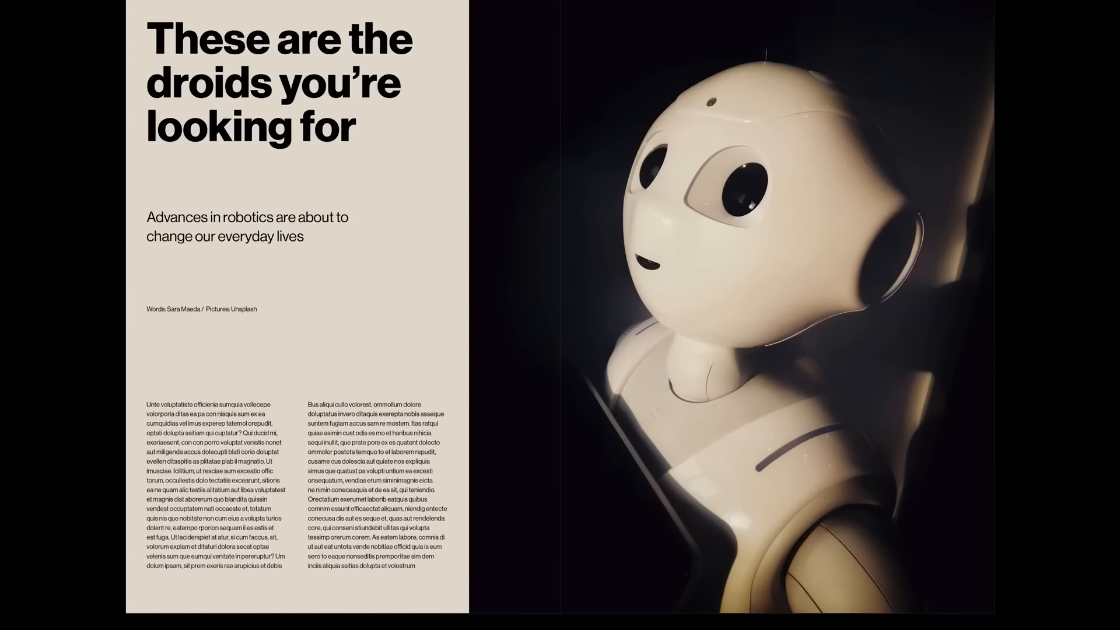
{"action": "key", "text": "Right"}
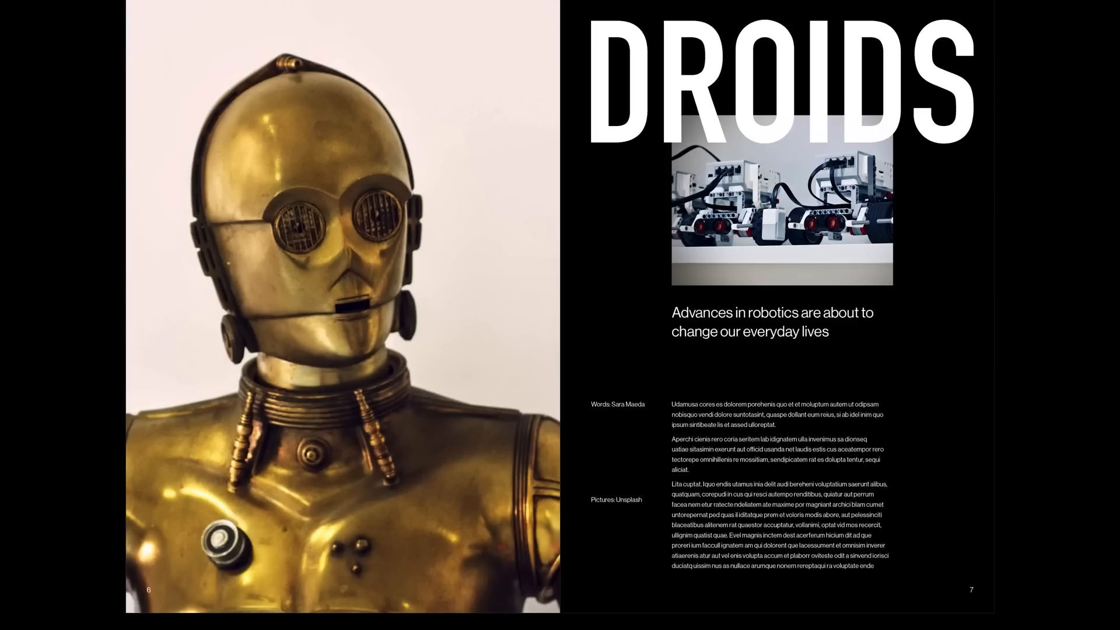
{"action": "key", "text": "Right"}
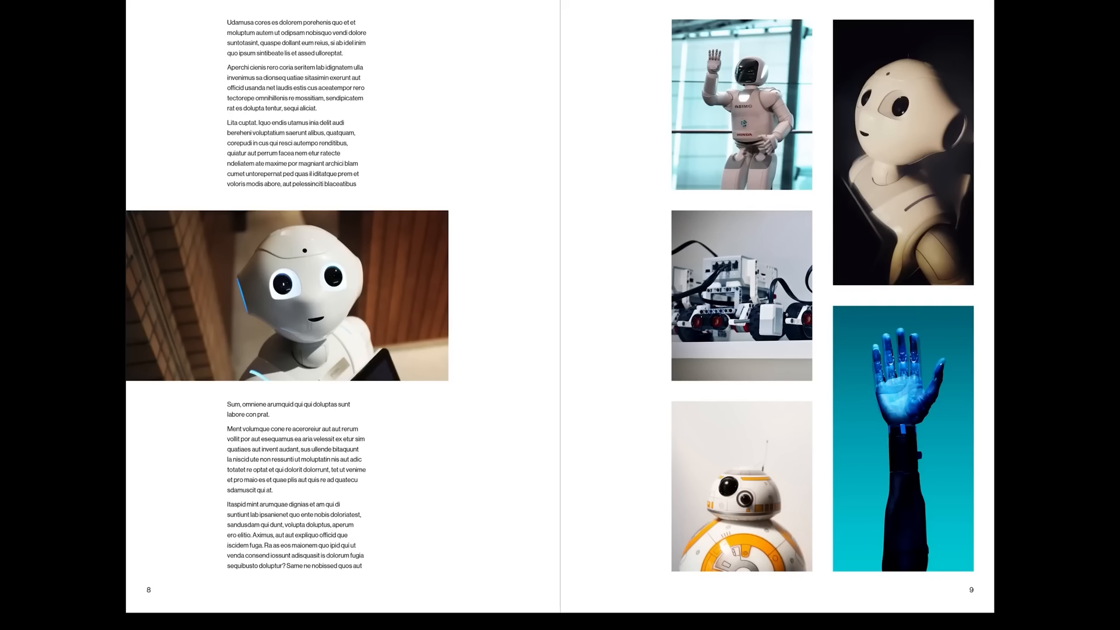
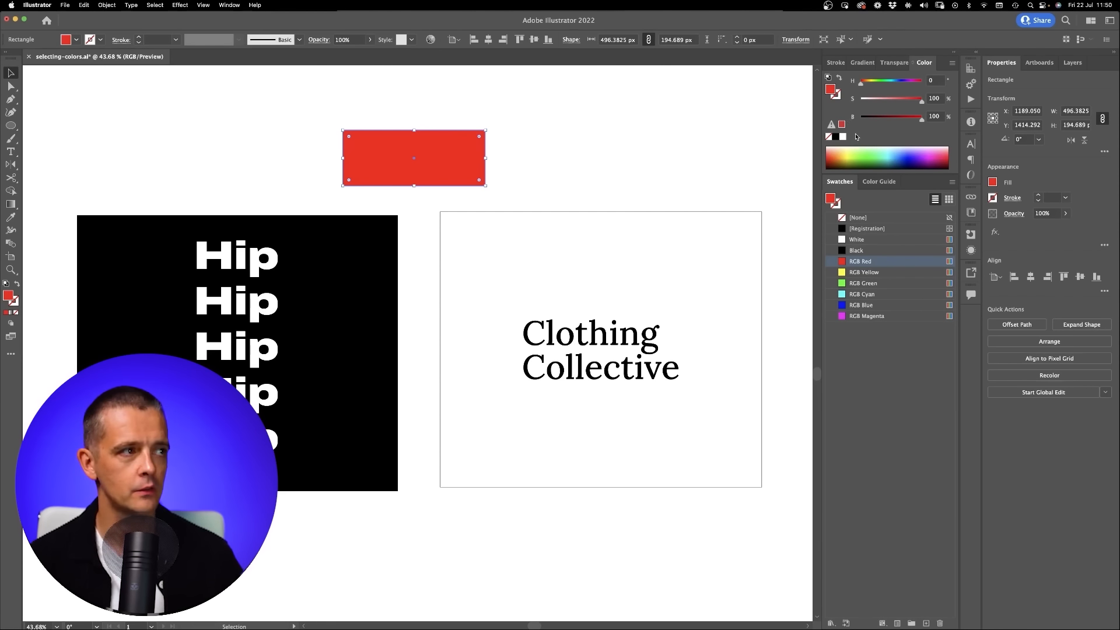
Step: In Illustrator, vary the red rectangle's brightness and shift its hue to a green of about 130°, at 100% saturation and brightness
{"action": "left_click_drag", "start_coordinate": [901, 104], "coordinate": [923, 118]}
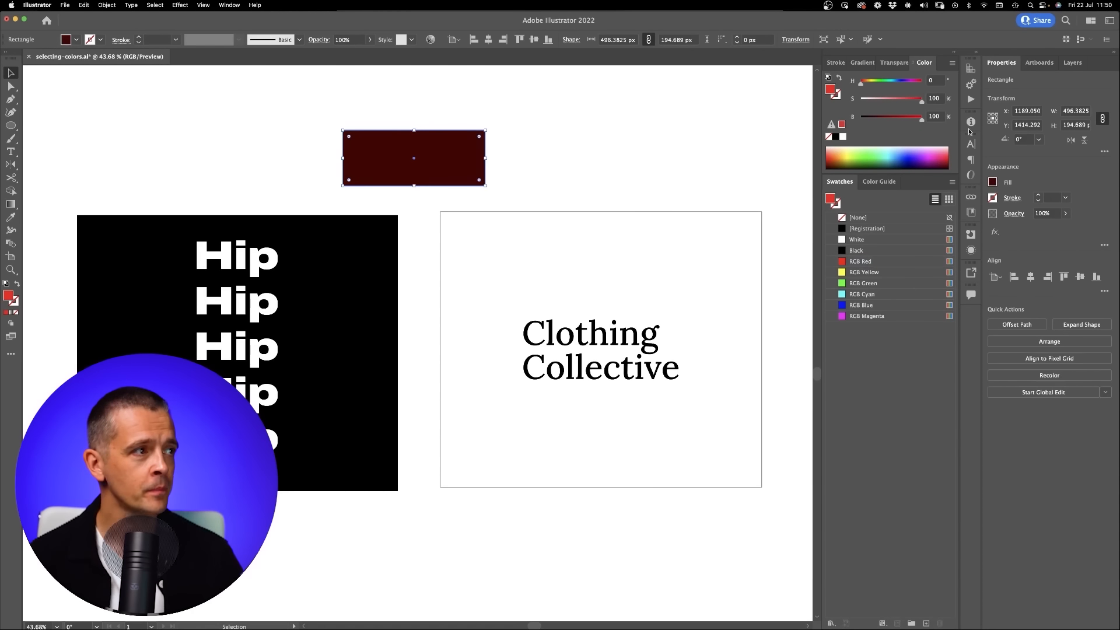
{"action": "left_click_drag", "start_coordinate": [861, 86], "coordinate": [884, 87]}
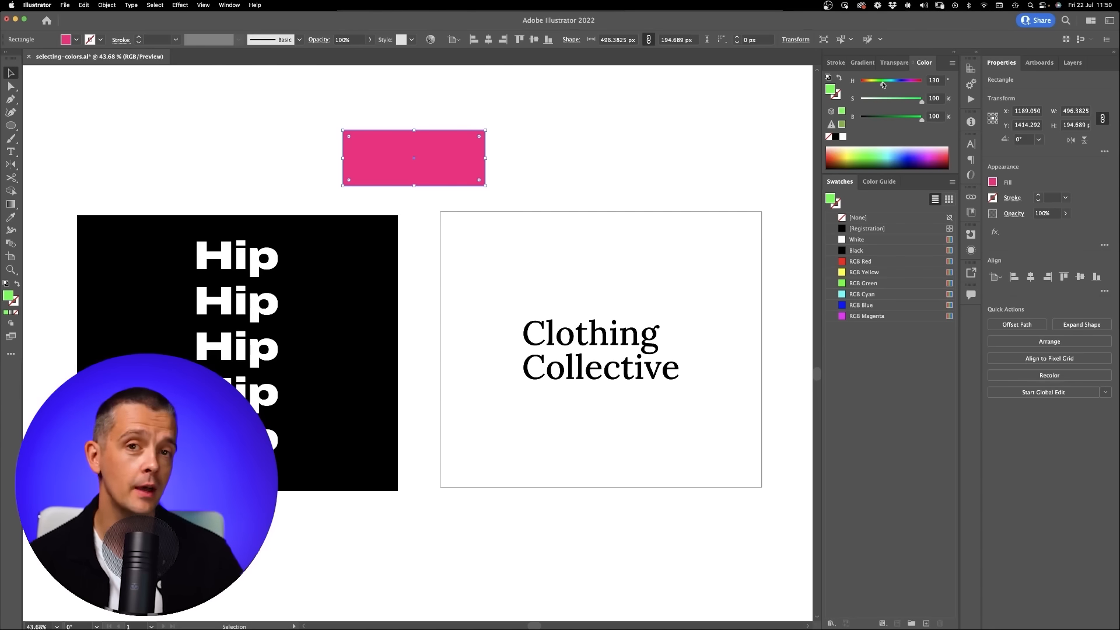
{"action": "left_click_drag", "start_coordinate": [884, 84], "coordinate": [882, 84]}
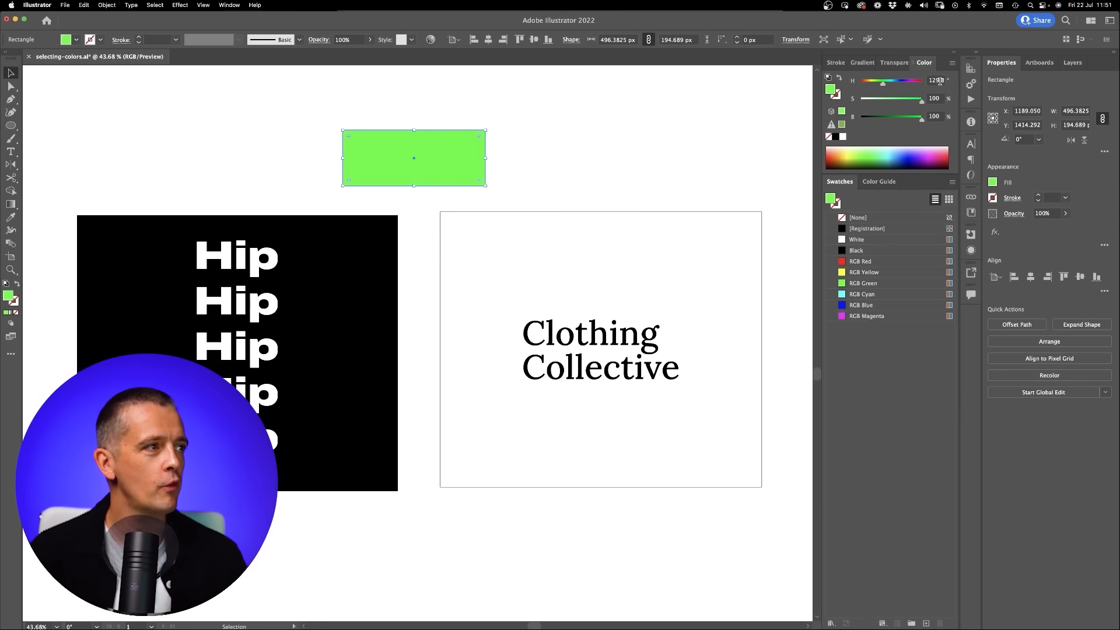
Step: Fine-tune the rectangle's hue to 124° and sample its bright green onto the stacked Hip lettering with the Eyedropper
{"action": "left_click_drag", "start_coordinate": [887, 89], "coordinate": [883, 88]}
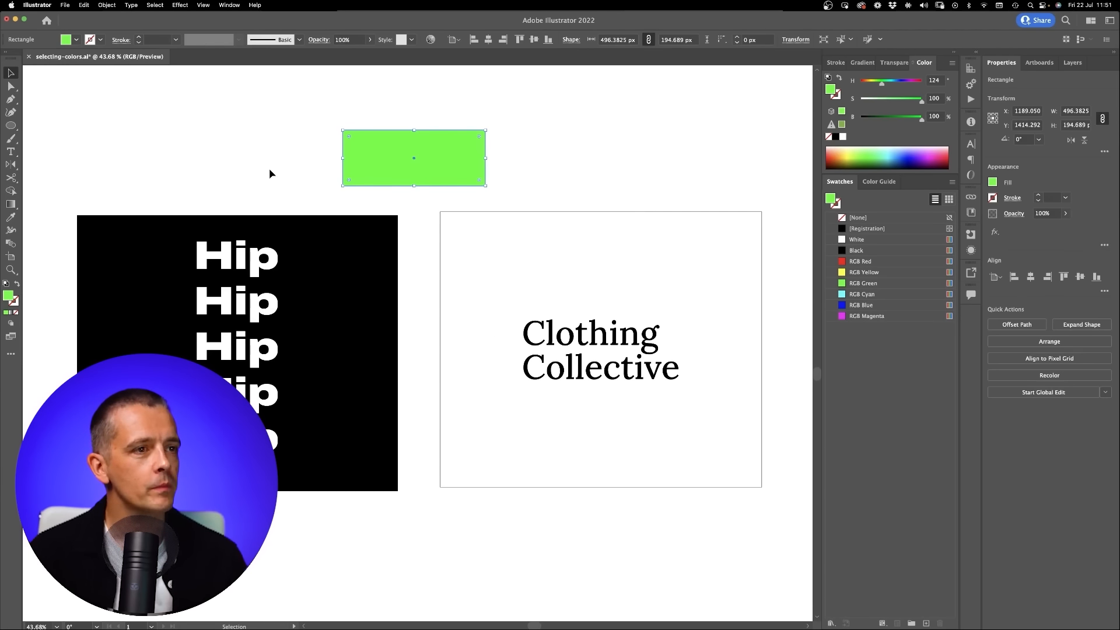
{"action": "left_click", "coordinate": [251, 260]}
{"action": "left_click", "coordinate": [251, 269]}
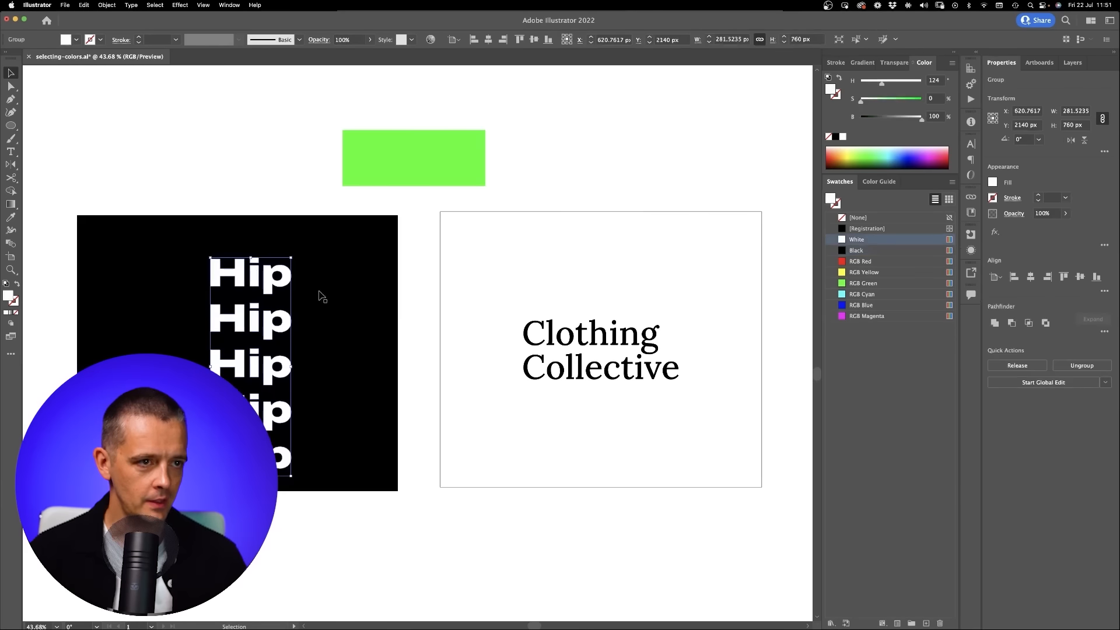
{"action": "key", "text": "i"}
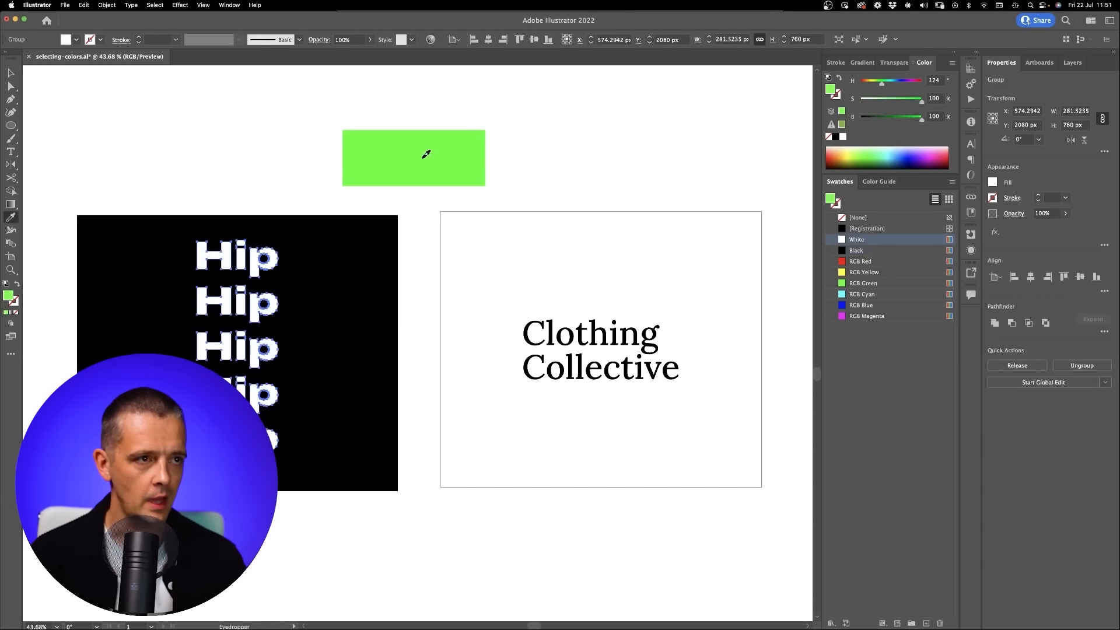
{"action": "left_click", "coordinate": [424, 157]}
{"action": "key", "text": "super+shift+a"}
{"action": "key", "text": "v"}
Step: Apply the top rectangle's bright green to the background rectangle behind Clothing Collective with the Eyedropper
{"action": "left_click", "coordinate": [526, 253]}
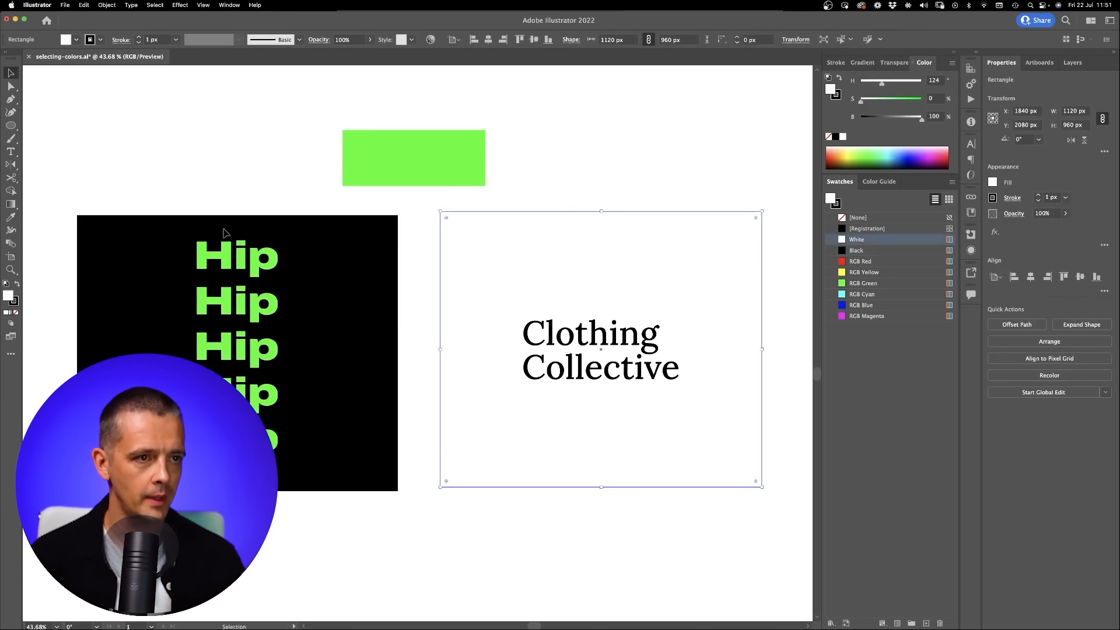
{"action": "key", "text": "i"}
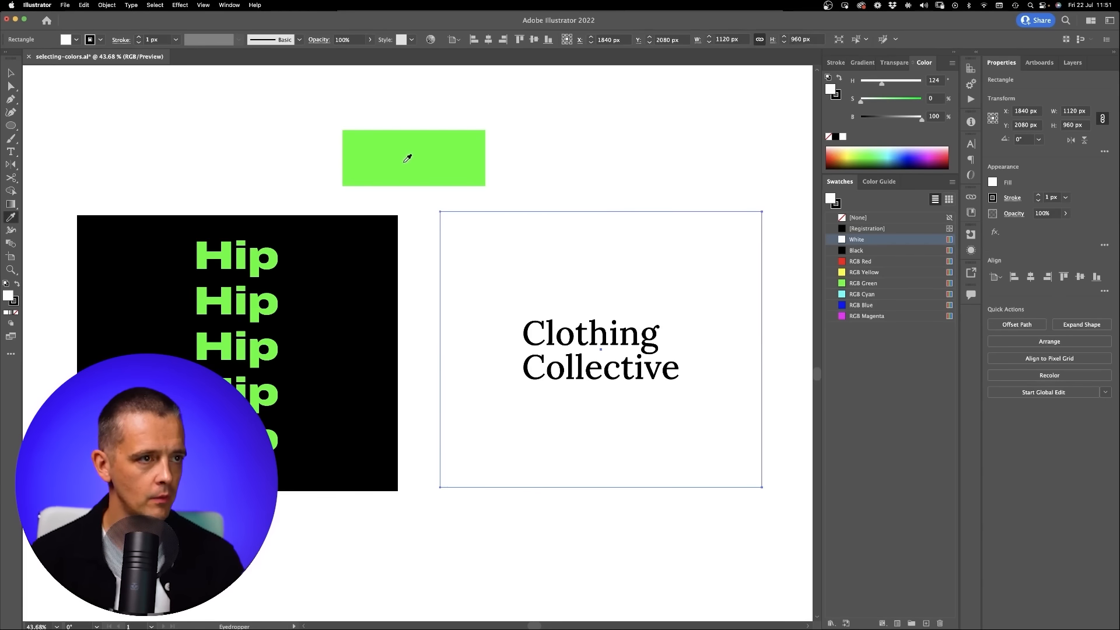
{"action": "left_click", "coordinate": [404, 164]}
{"action": "key", "text": "v"}
{"action": "key", "text": "super+shift+a"}
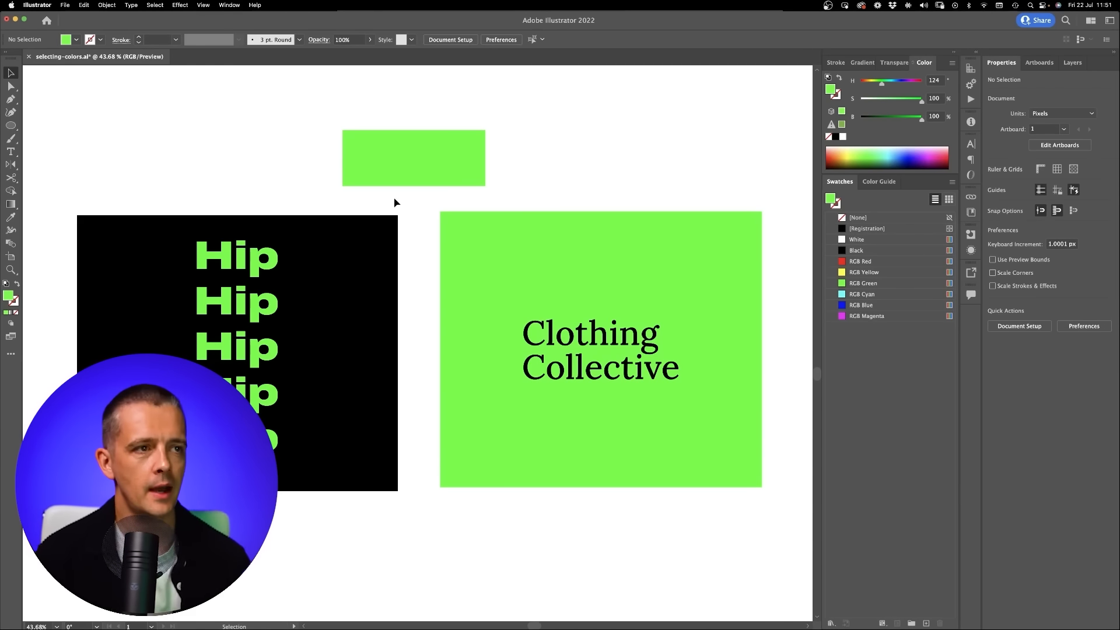
{"action": "left_click", "coordinate": [260, 262]}
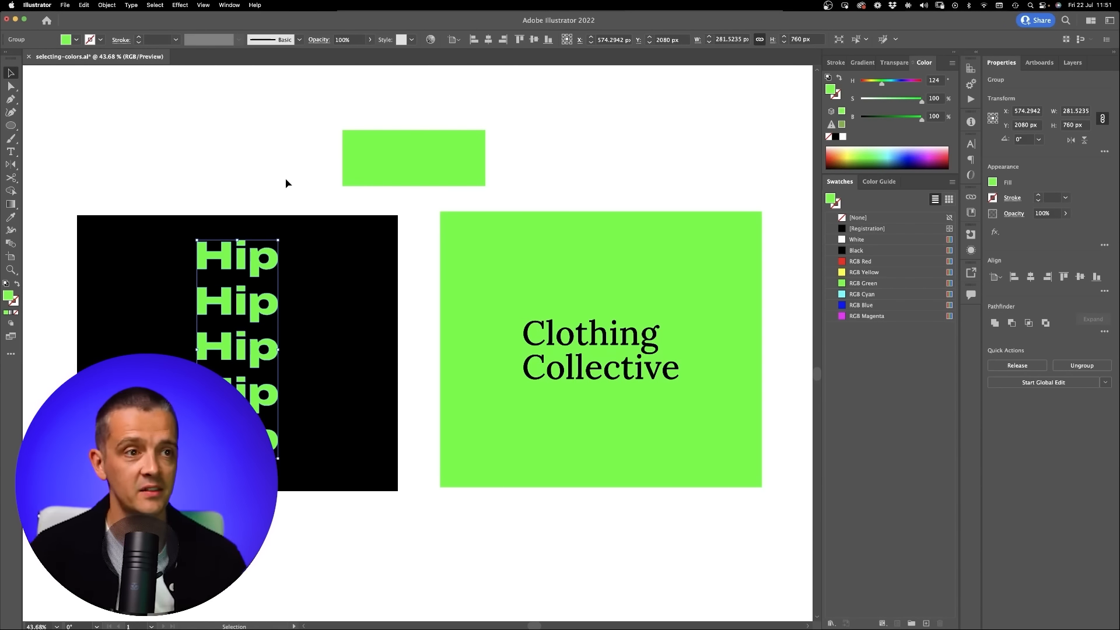
{"action": "left_click", "coordinate": [311, 198]}
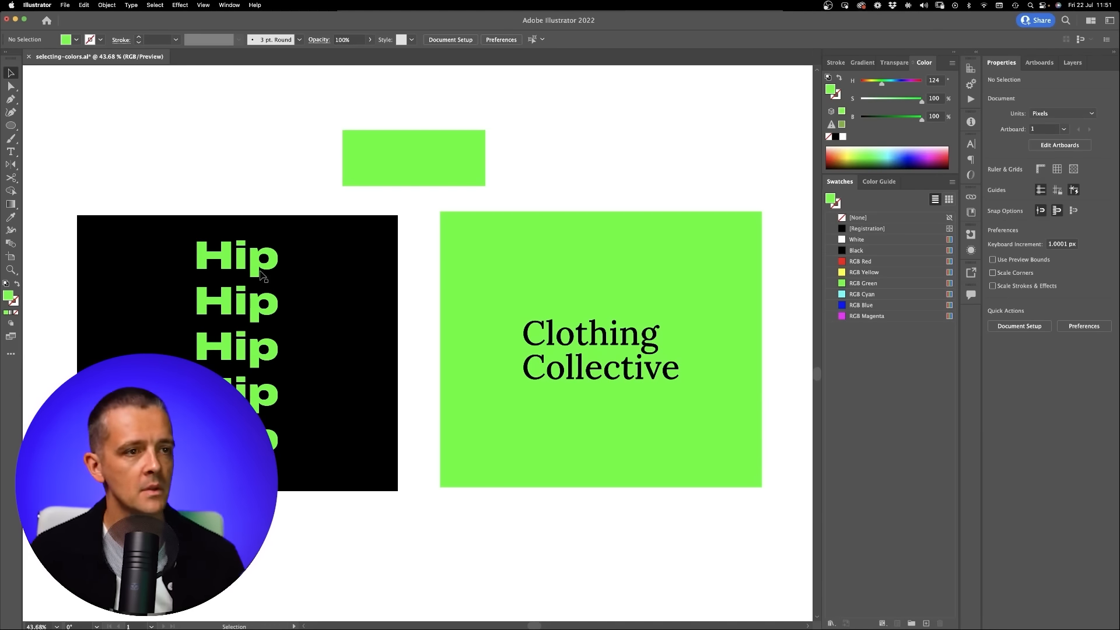
Step: Mute the Clothing Collective background to a sage green of 120° hue, about 8% saturation and 83% brightness
{"action": "left_click", "coordinate": [564, 262]}
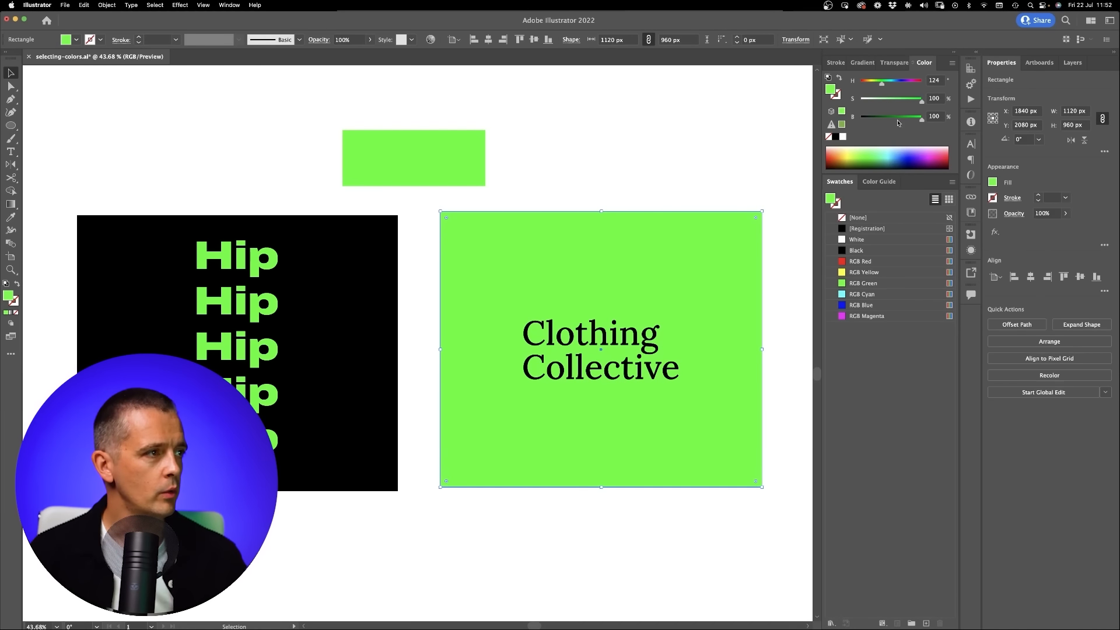
{"action": "left_click_drag", "start_coordinate": [906, 104], "coordinate": [872, 104]}
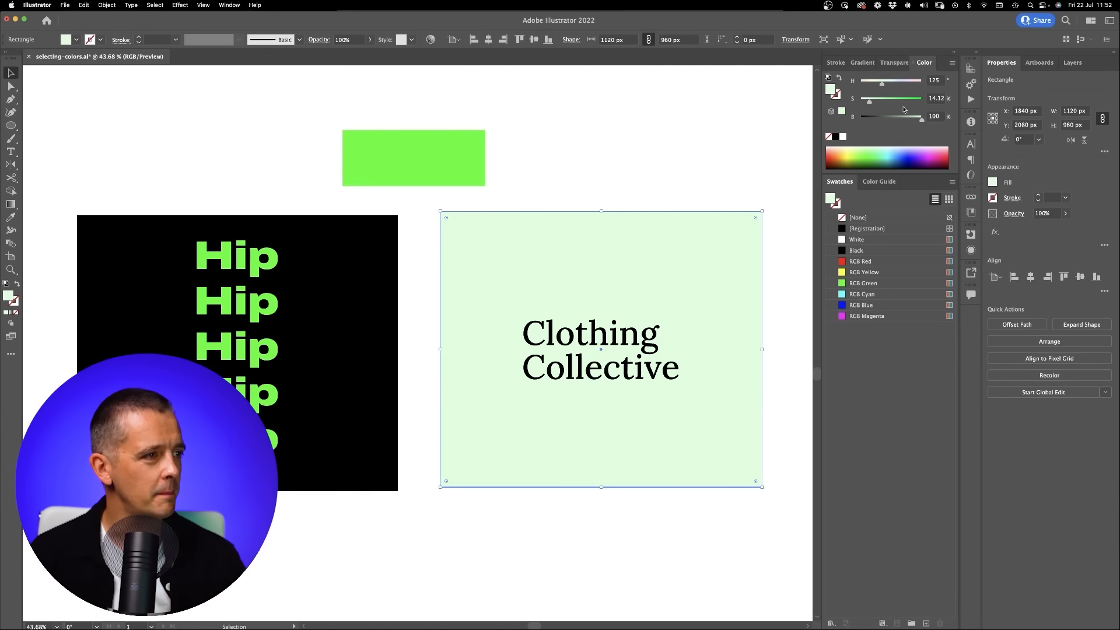
{"action": "left_click_drag", "start_coordinate": [919, 119], "coordinate": [911, 119]}
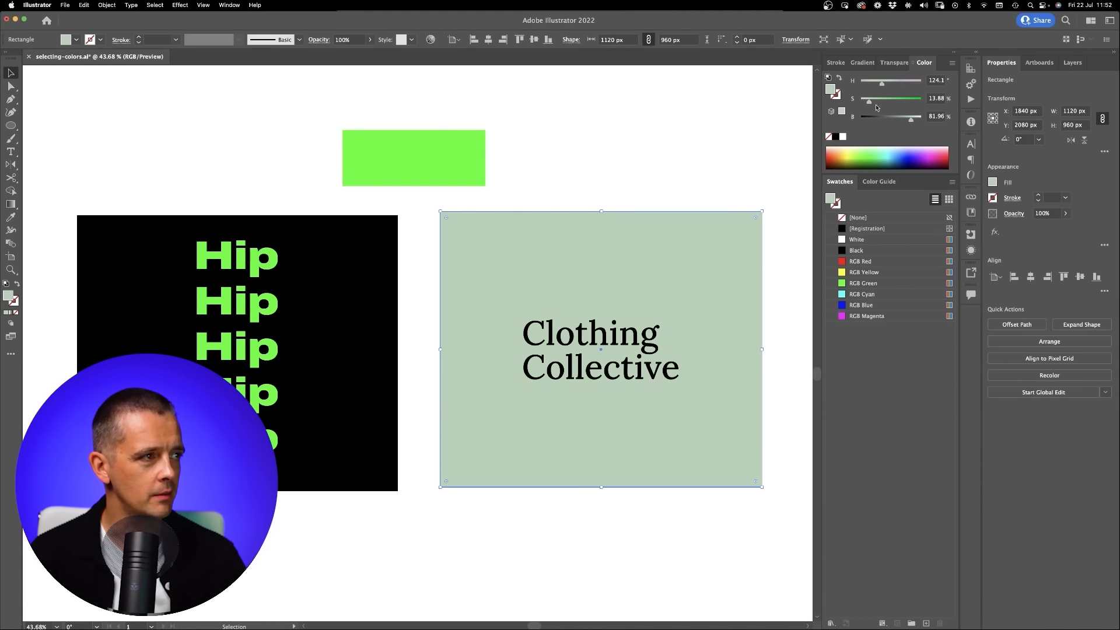
{"action": "left_click_drag", "start_coordinate": [873, 103], "coordinate": [912, 122]}
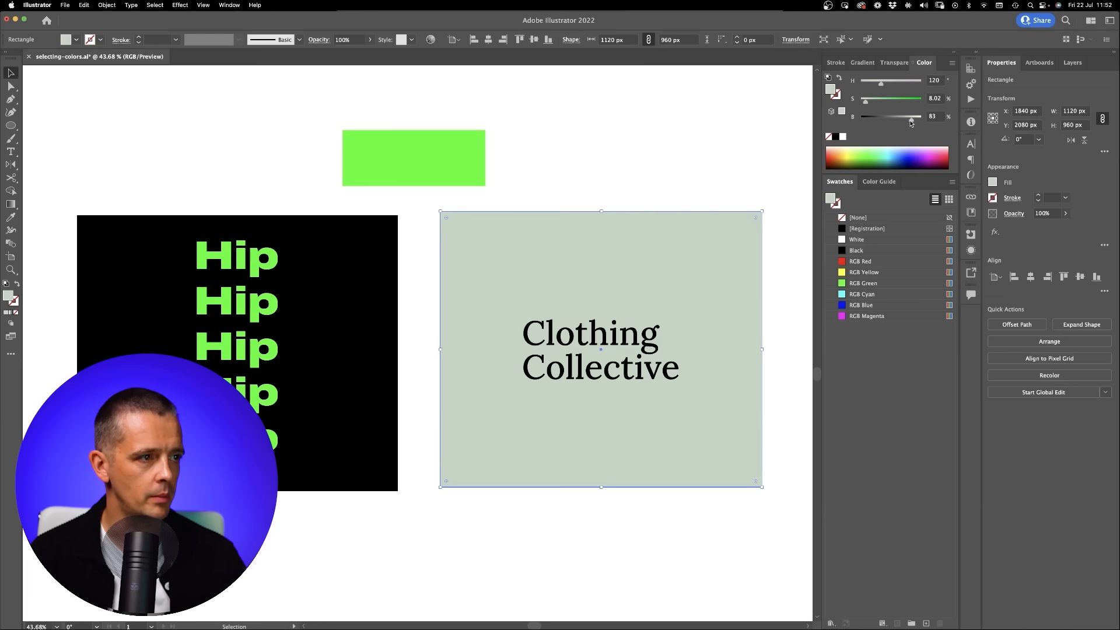
{"action": "left_click", "coordinate": [670, 160]}
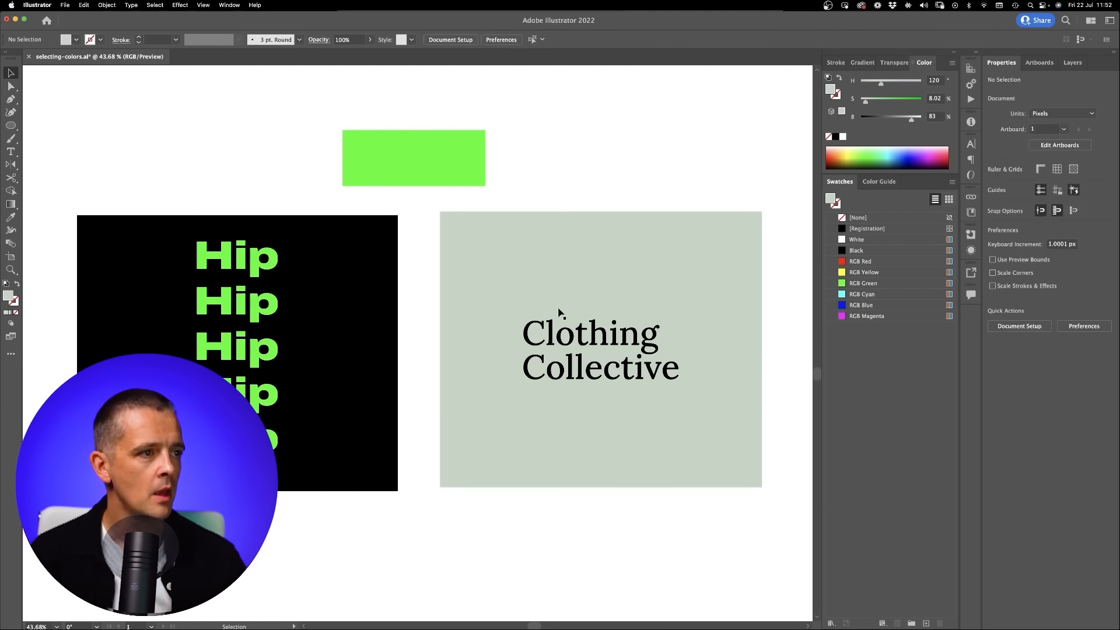
Step: Sample the sage background onto the Clothing Collective lettering and darken it to about 18% brightness with about 13% saturation
{"action": "left_click", "coordinate": [624, 348]}
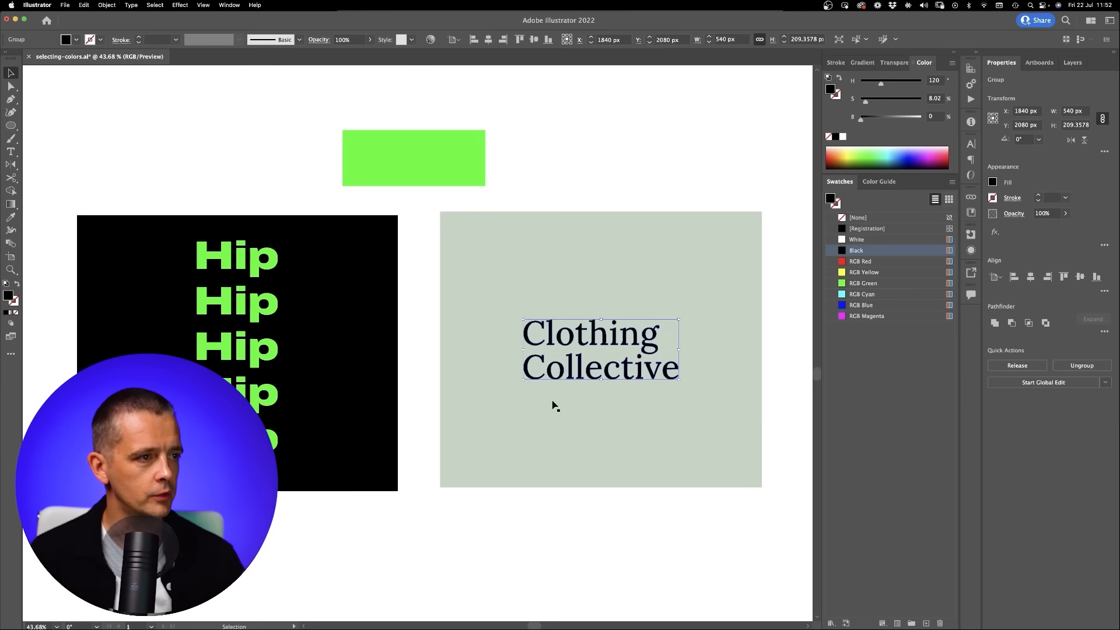
{"action": "key", "text": "z"}
{"action": "left_click_drag", "start_coordinate": [620, 360], "coordinate": [638, 317]}
{"action": "key", "text": "i"}
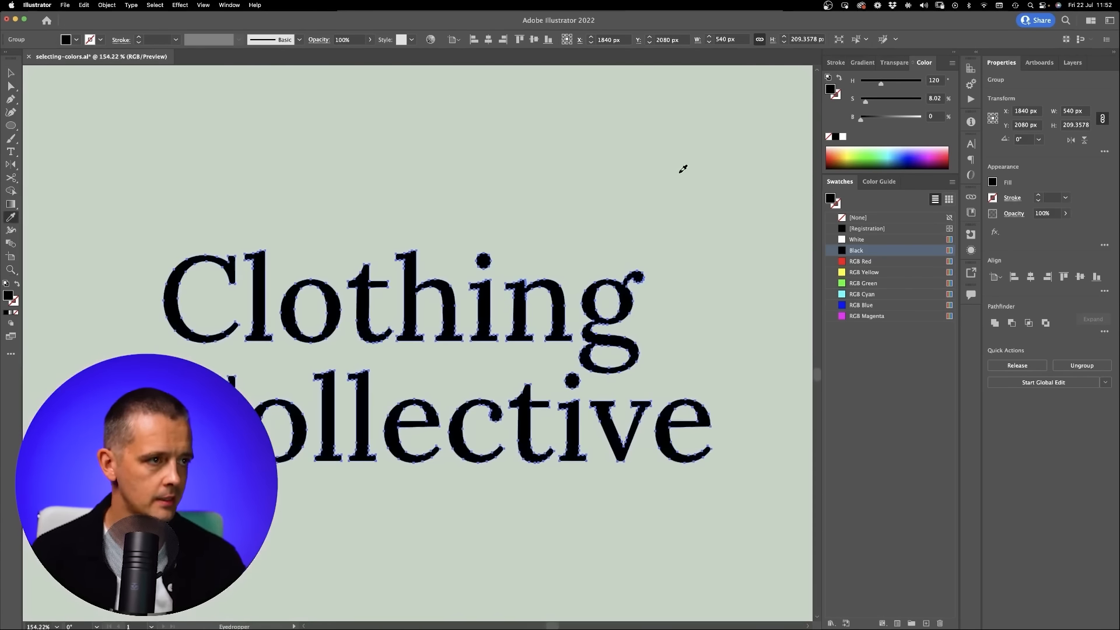
{"action": "left_click", "coordinate": [680, 171]}
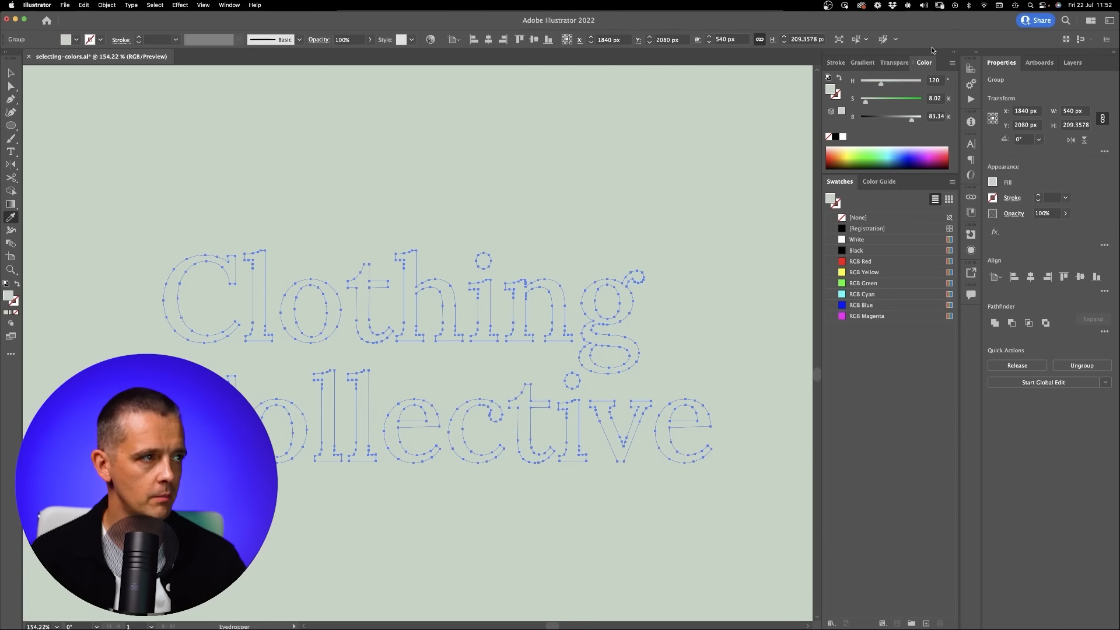
{"action": "left_click_drag", "start_coordinate": [910, 119], "coordinate": [872, 121]}
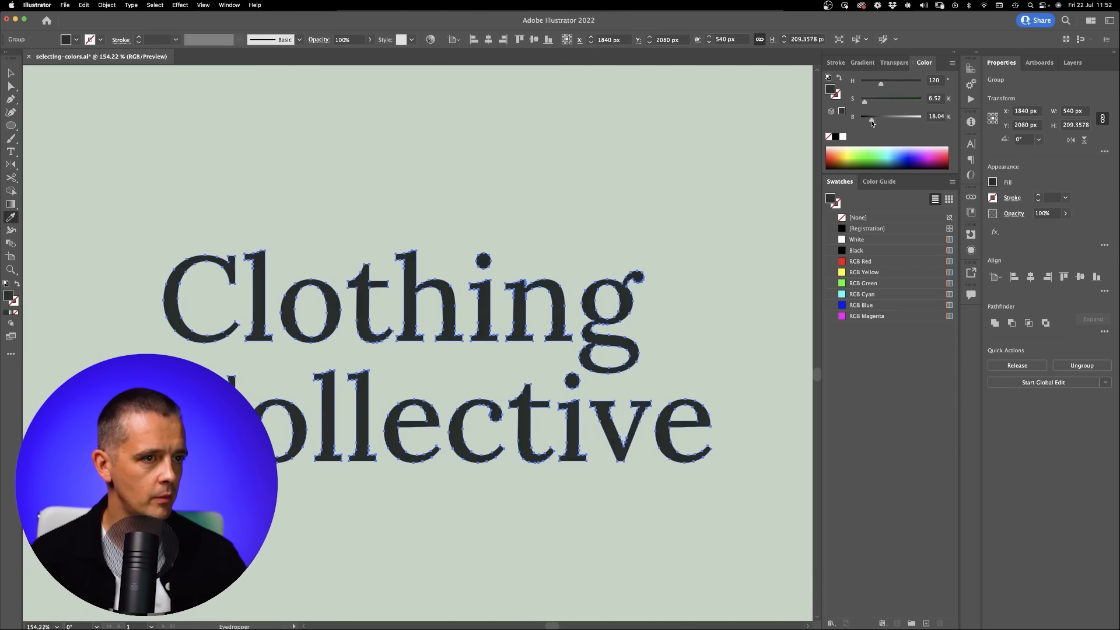
{"action": "left_click_drag", "start_coordinate": [865, 101], "coordinate": [868, 105]}
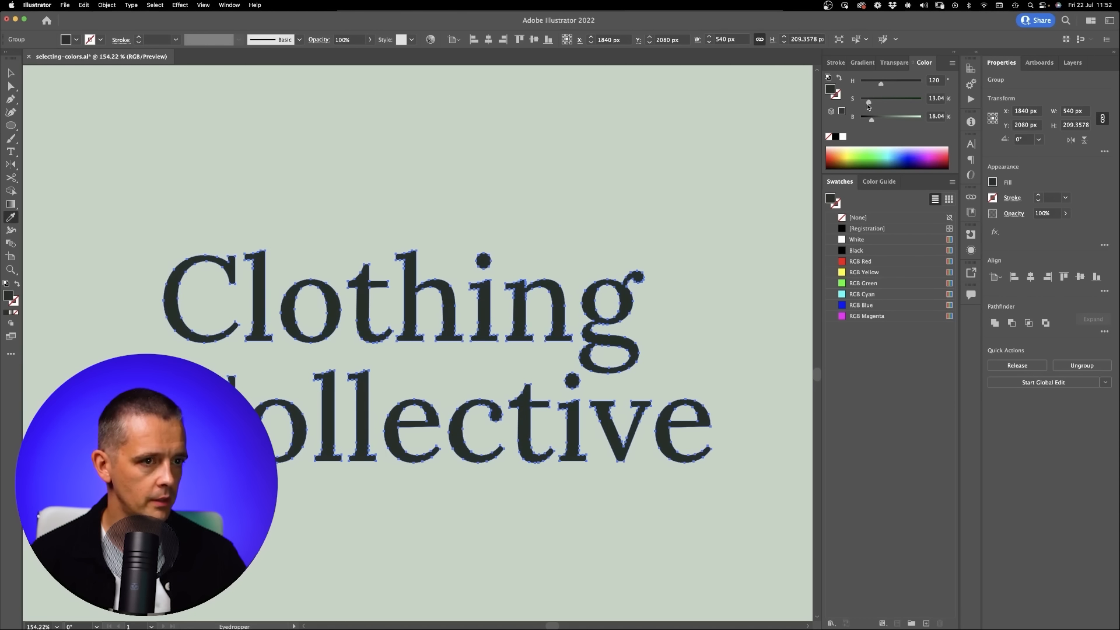
{"action": "key", "text": "super+shift+a"}
Step: Reduce the saturation of the Clothing Collective background to about 5%
{"action": "key", "text": "z"}
{"action": "left_click_drag", "start_coordinate": [636, 413], "coordinate": [515, 488]}
{"action": "key", "text": "v"}
{"action": "left_click", "coordinate": [614, 280]}
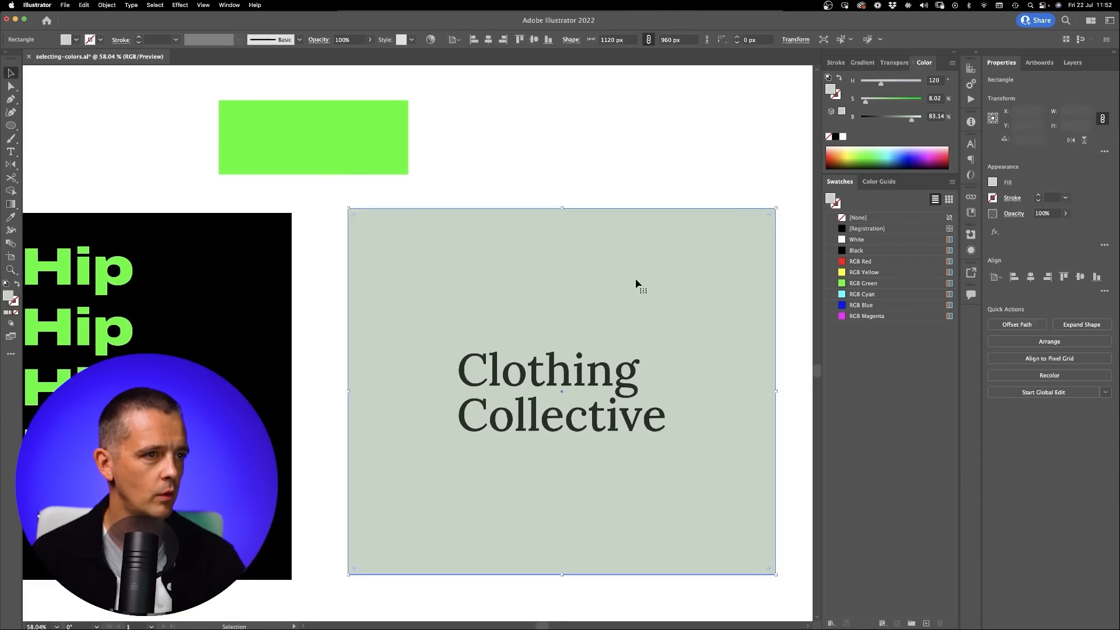
{"action": "left_click_drag", "start_coordinate": [870, 102], "coordinate": [867, 103]}
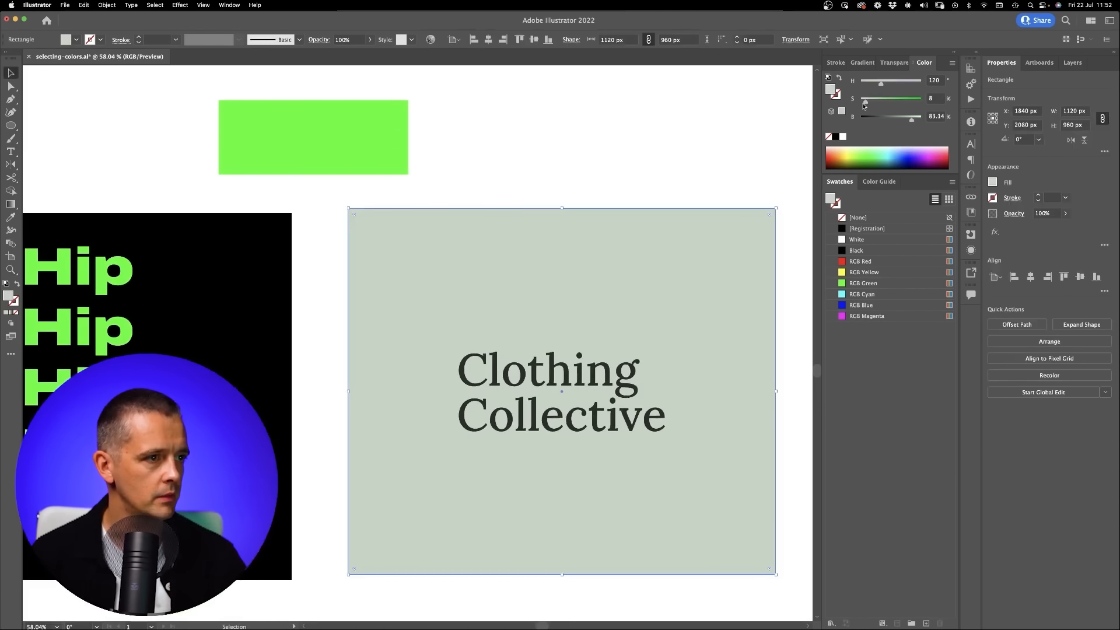
{"action": "left_click_drag", "start_coordinate": [864, 105], "coordinate": [864, 107]}
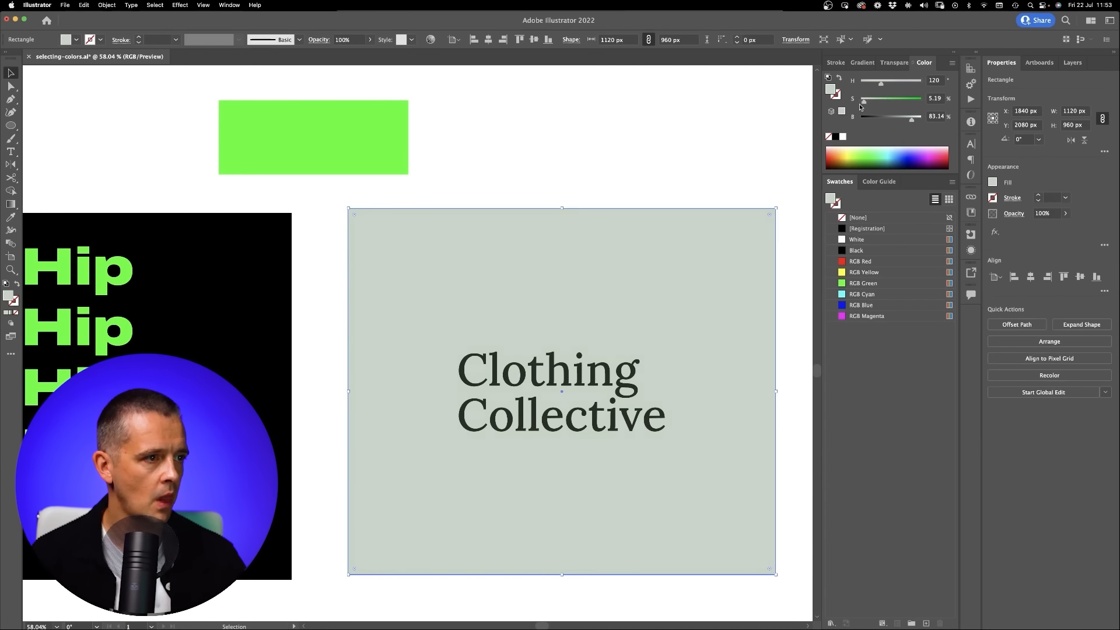
{"action": "left_click", "coordinate": [758, 127]}
Step: Examine the muted Clothing Collective design up close and compare it side by side with the neon Hip design
{"action": "key", "text": "z"}
{"action": "left_click_drag", "start_coordinate": [600, 396], "coordinate": [731, 259]}
{"action": "left_click_drag", "start_coordinate": [714, 306], "coordinate": [598, 153]}
{"action": "left_click_drag", "start_coordinate": [720, 274], "coordinate": [471, 312]}
{"action": "left_click_drag", "start_coordinate": [589, 331], "coordinate": [509, 398]}
{"action": "left_click_drag", "start_coordinate": [540, 329], "coordinate": [700, 408]}
{"action": "key", "text": "v"}
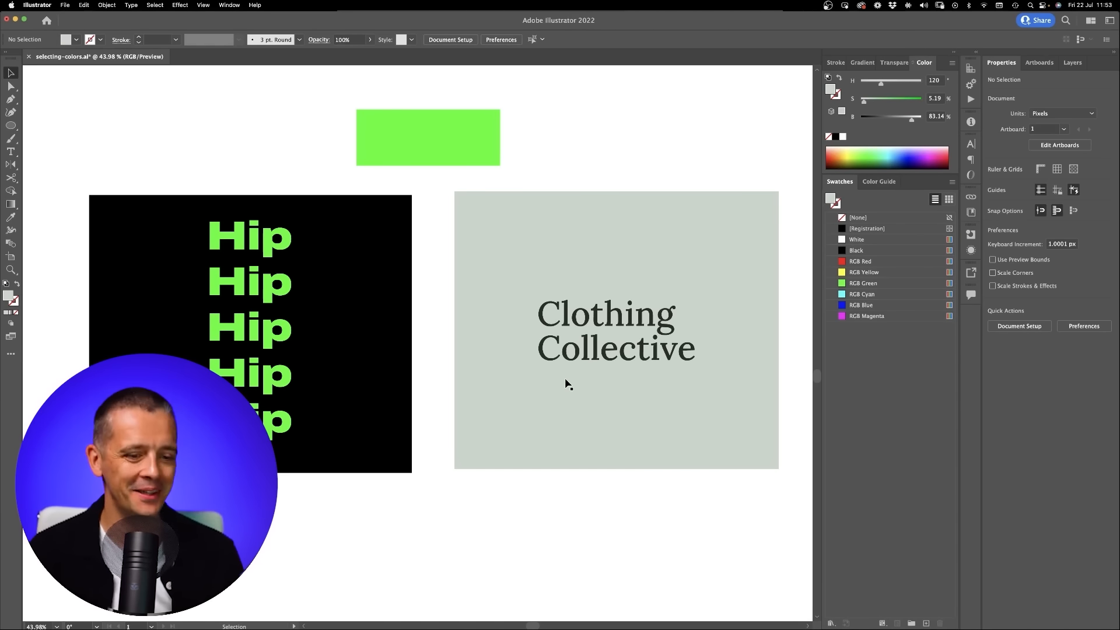
{"action": "key", "text": "z"}
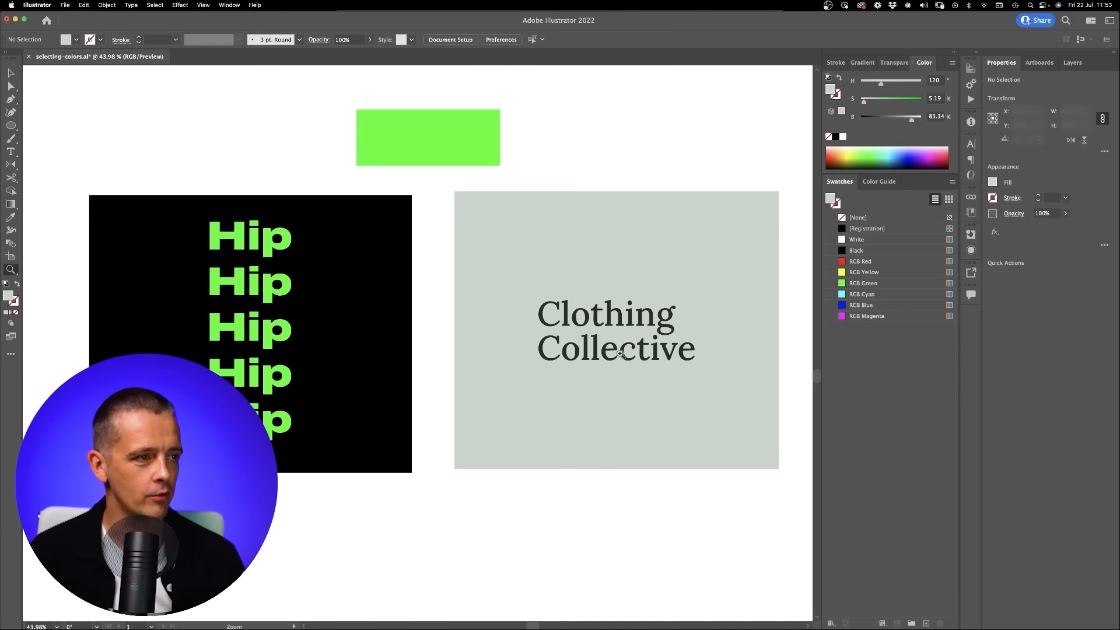
{"action": "left_click_drag", "start_coordinate": [631, 320], "coordinate": [759, 320]}
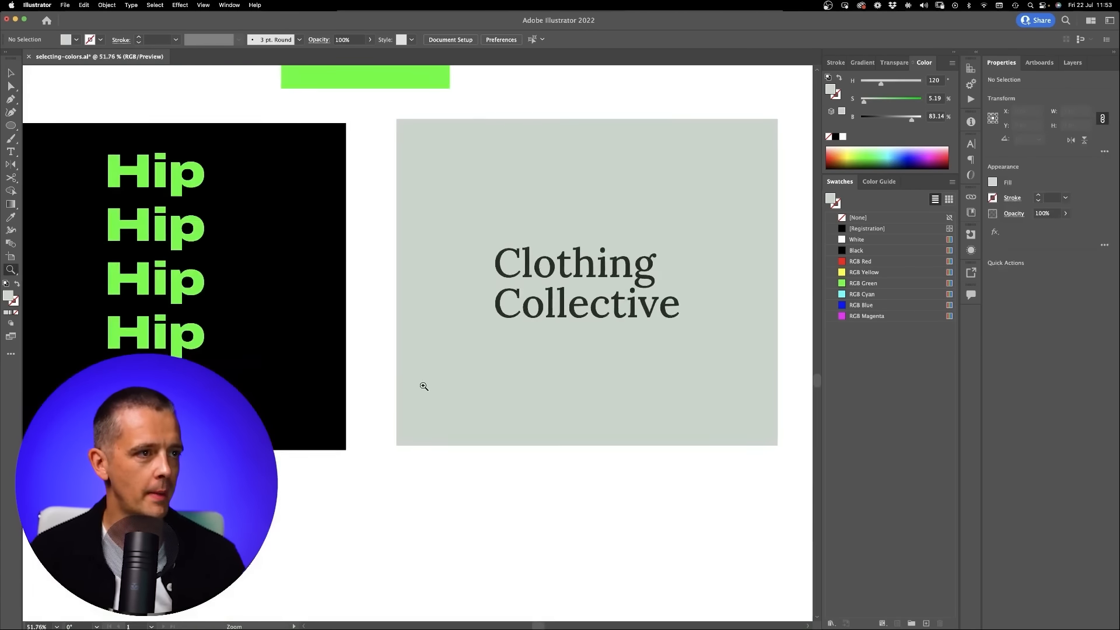
{"action": "left_click_drag", "start_coordinate": [590, 295], "coordinate": [423, 385]}
{"action": "key", "text": "v"}
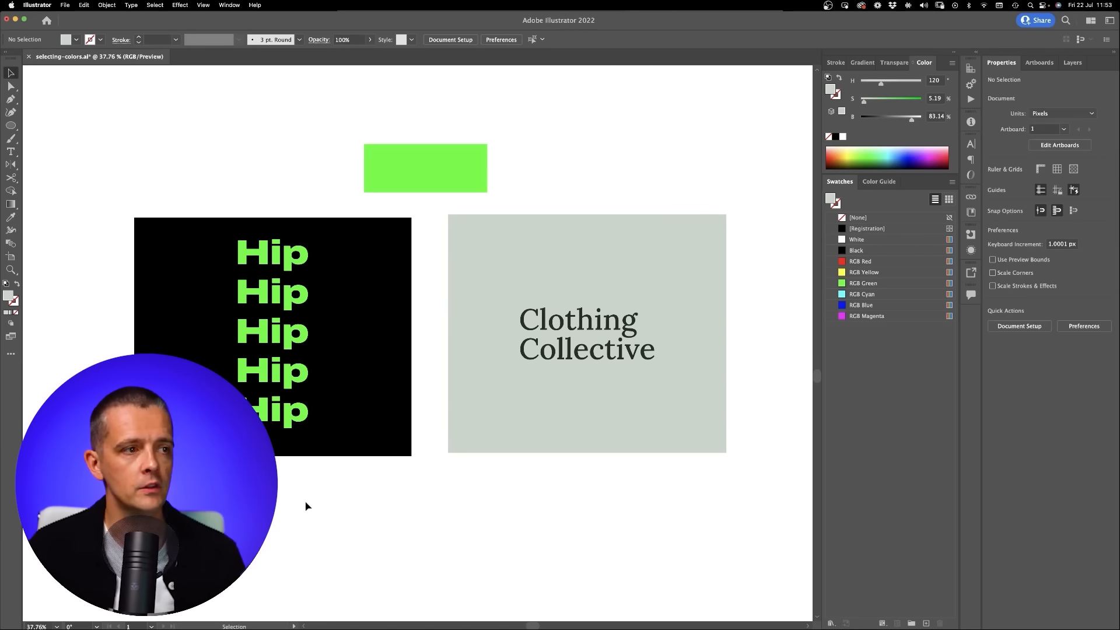
Step: Try the top rectangle's bright green on the Clothing Collective background, undo it and clear the selection
{"action": "left_click", "coordinate": [501, 431]}
{"action": "key", "text": "i"}
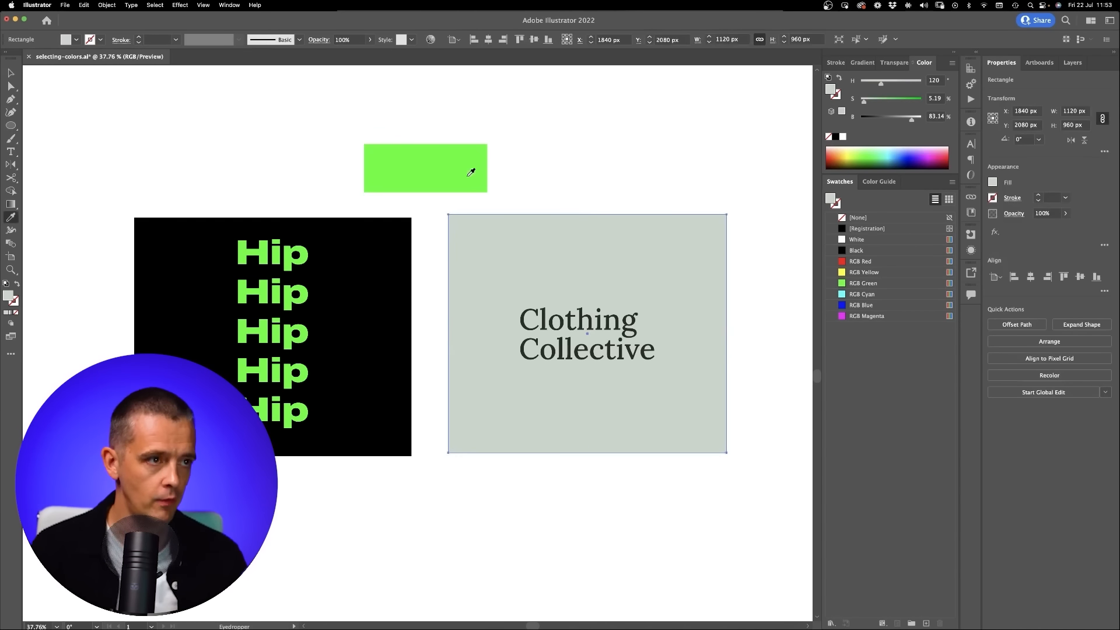
{"action": "left_click", "coordinate": [471, 178]}
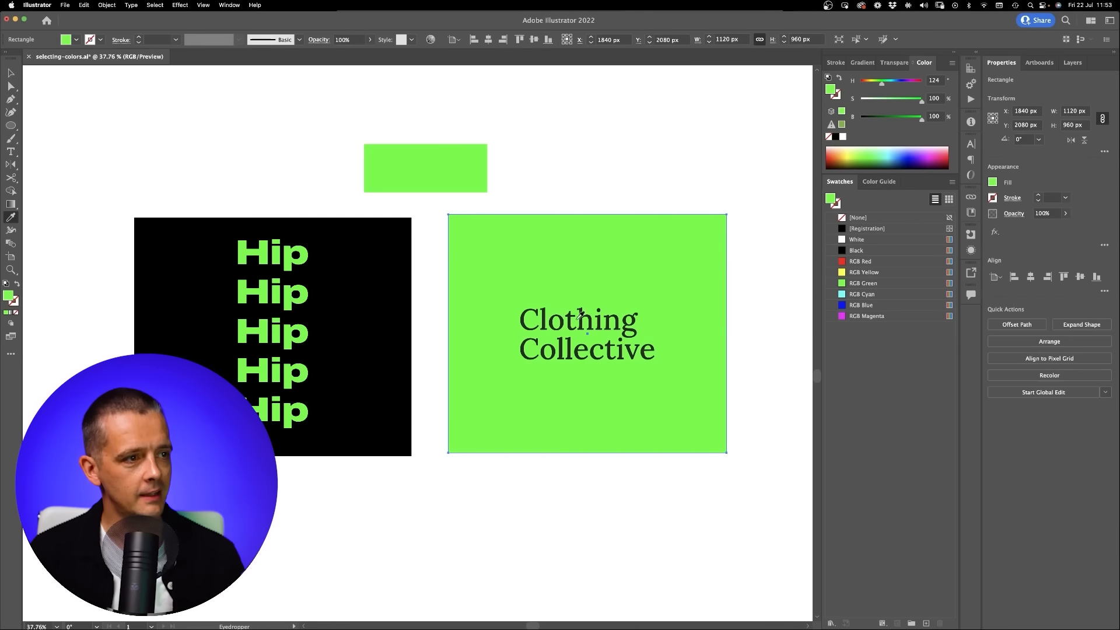
{"action": "key", "text": "super+z"}
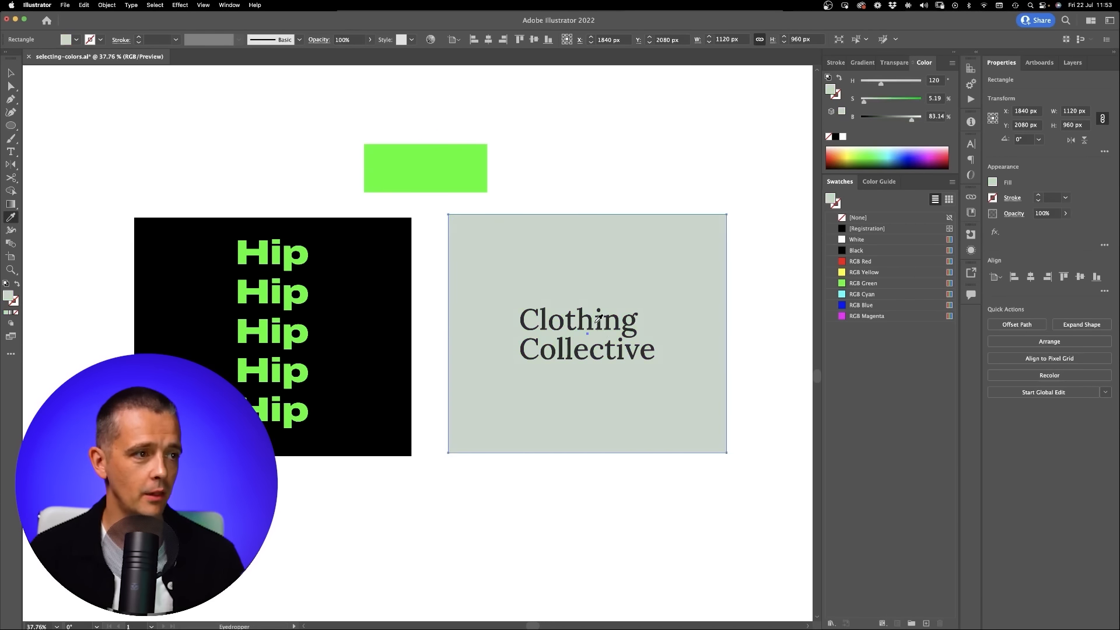
{"action": "key", "text": "v"}
{"action": "left_click", "coordinate": [435, 330]}
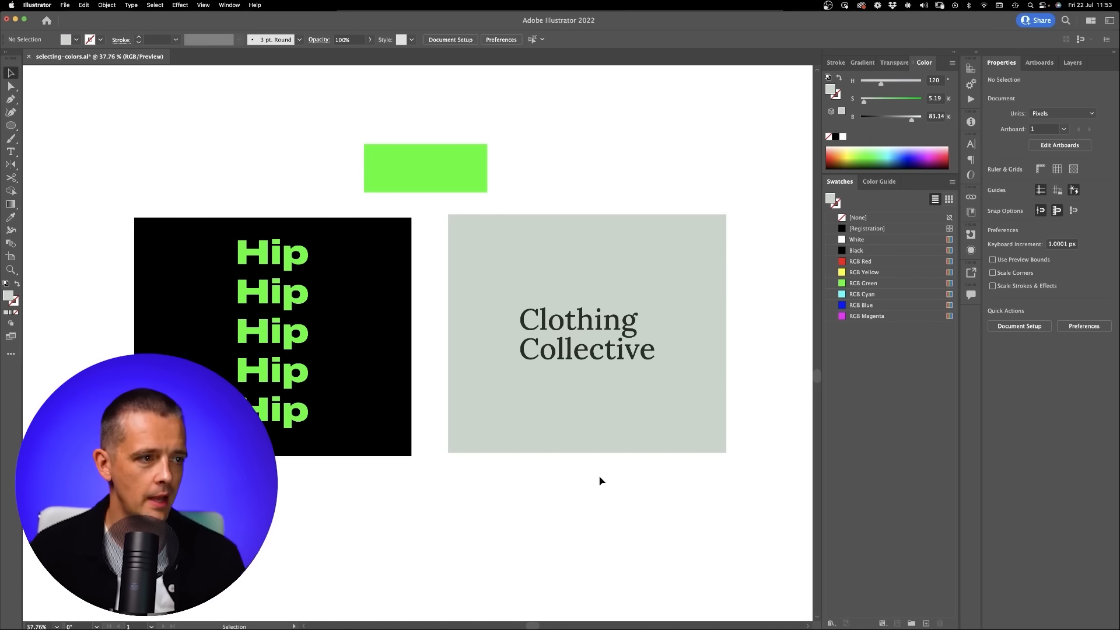
Step: Switch to Keynote, advance to the "3. Build a palette" slide and return to Illustrator
{"action": "key", "text": "super+Tab"}
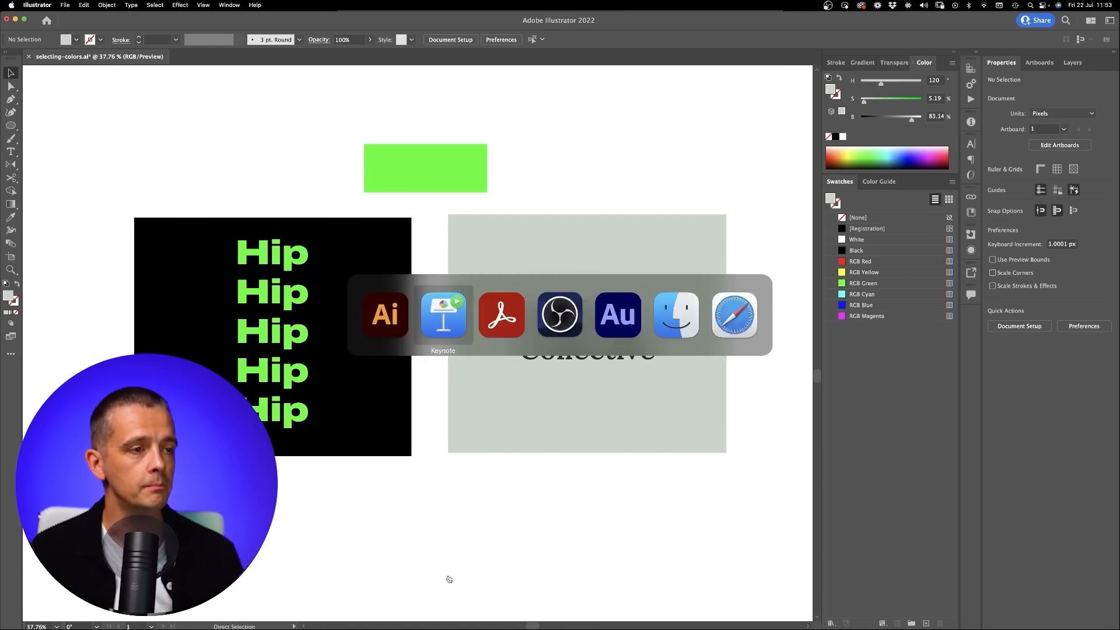
{"action": "key", "text": "Right"}
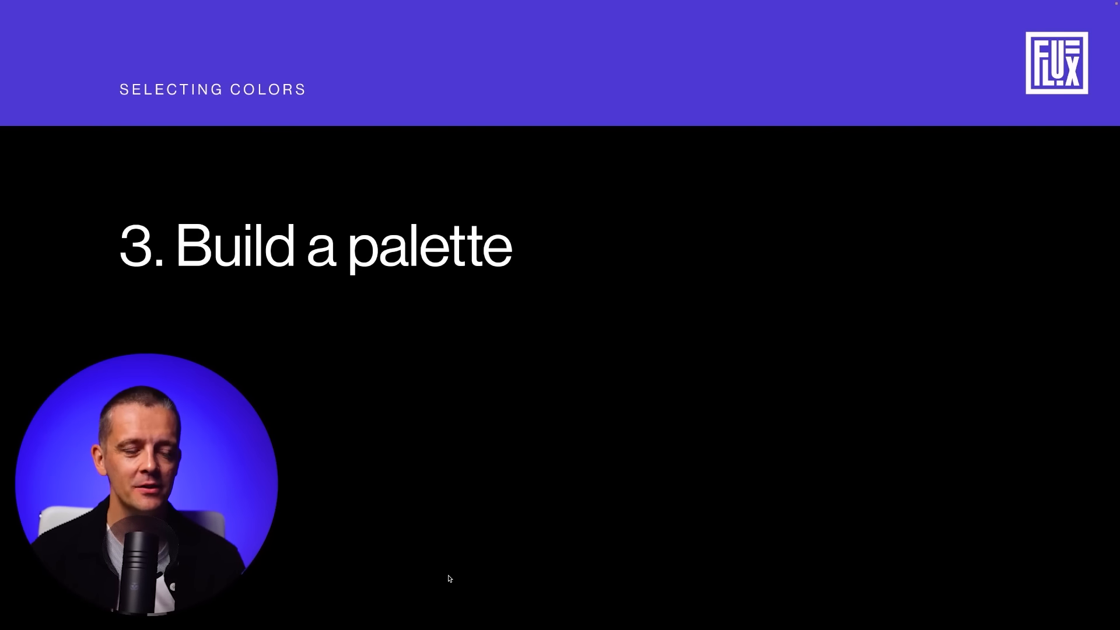
{"action": "key", "text": "super+Tab"}
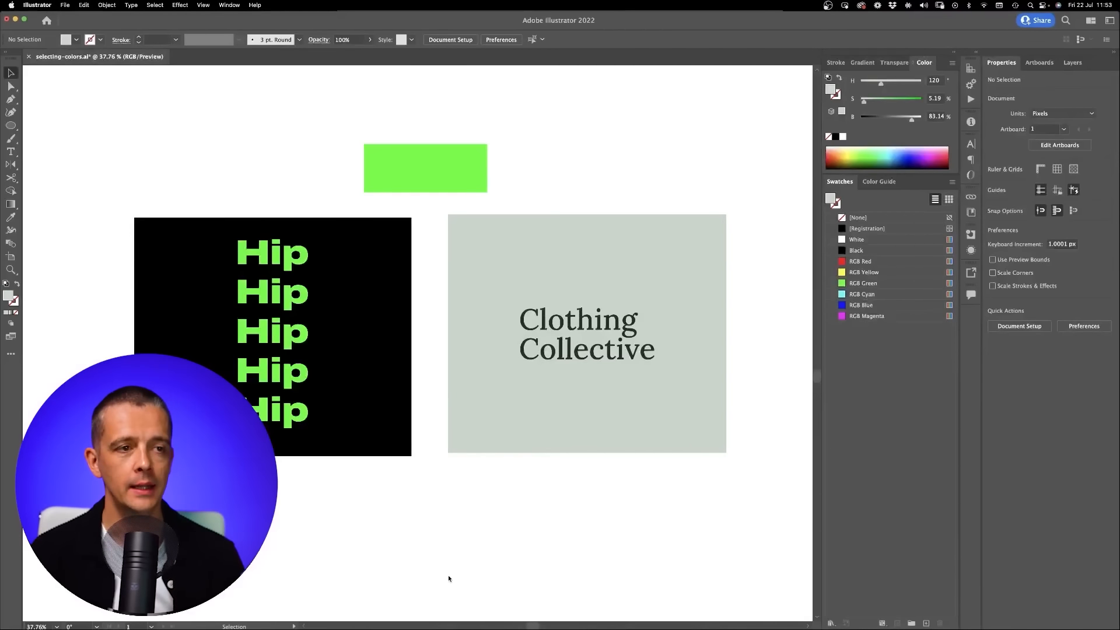
Step: Inspect the Clothing Collective lettering against its sage background at about 100% magnification
{"action": "key", "text": "z"}
{"action": "left_click_drag", "start_coordinate": [668, 389], "coordinate": [851, 274]}
{"action": "key", "text": "space"}
{"action": "left_click_drag", "start_coordinate": [726, 333], "coordinate": [606, 470]}
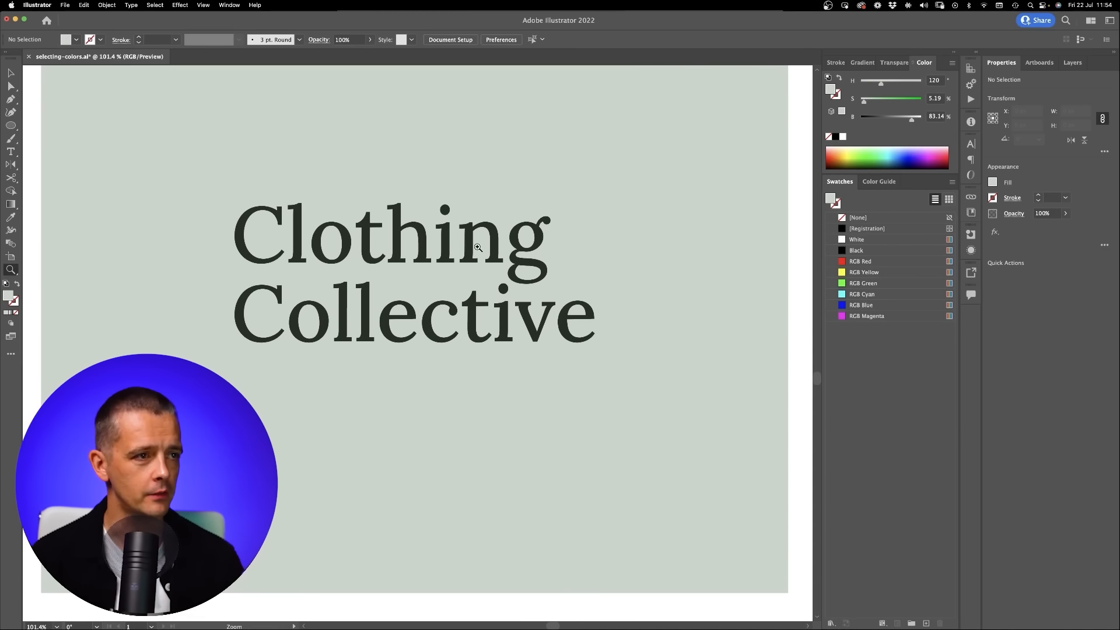
{"action": "key", "text": "v"}
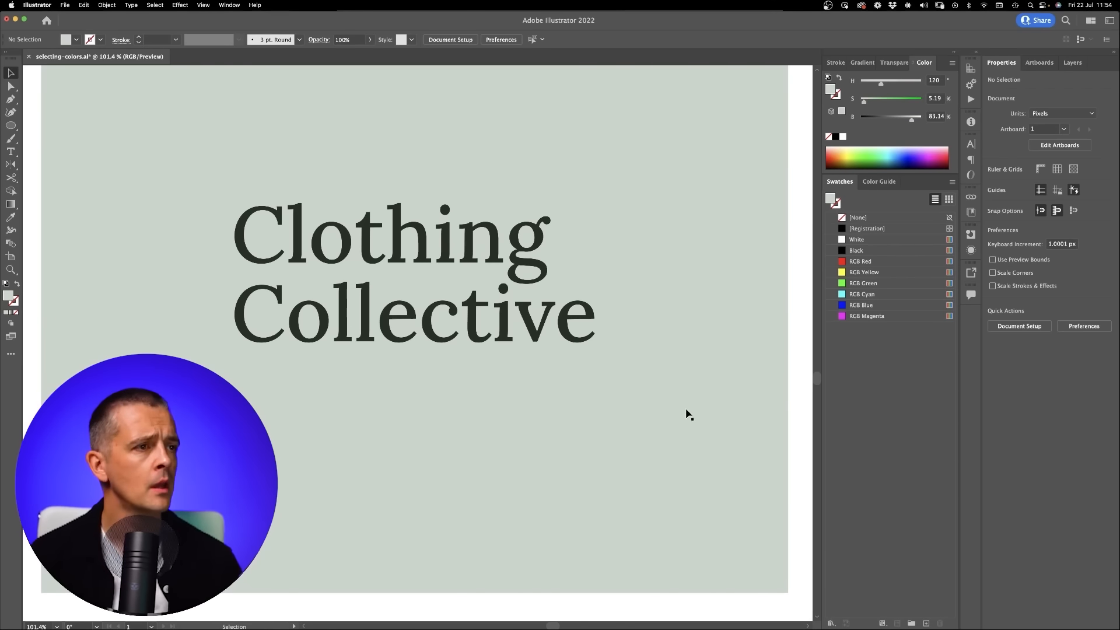
{"action": "left_click_drag", "start_coordinate": [392, 439], "coordinate": [346, 388]}
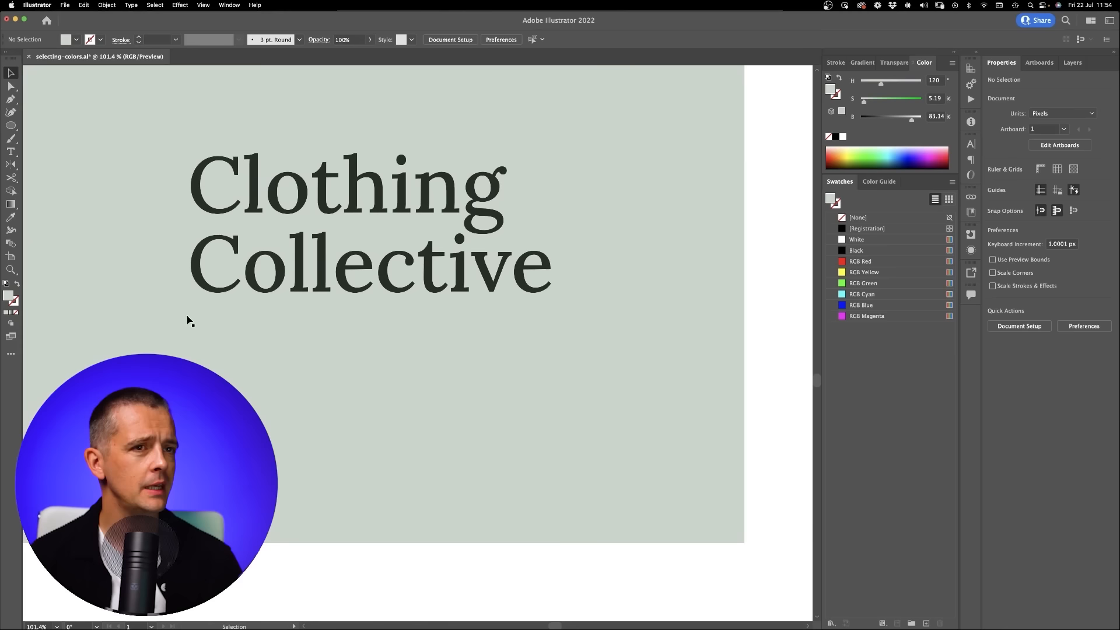
Step: Draw a 320 by 160 px rectangle below the Clothing Collective lettering and fill it with the lettering's sampled dark colour
{"action": "left_click", "coordinate": [12, 126]}
{"action": "left_click_drag", "start_coordinate": [14, 127], "coordinate": [64, 121]}
{"action": "left_click_drag", "start_coordinate": [210, 331], "coordinate": [432, 440]}
{"action": "key", "text": "v"}
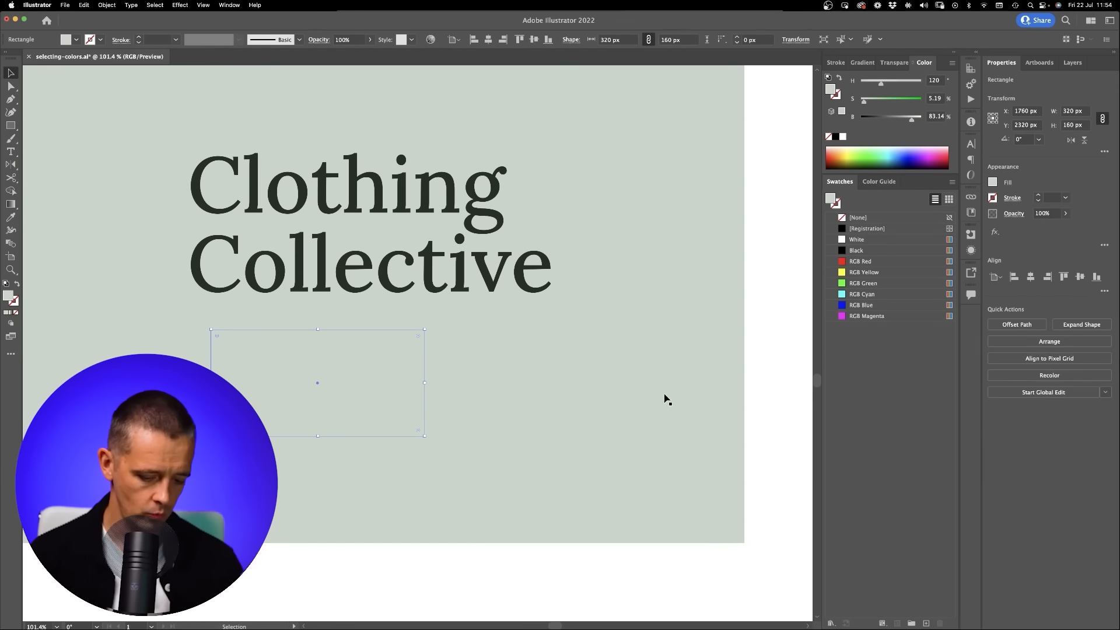
{"action": "key", "text": "i"}
{"action": "left_click", "coordinate": [431, 288]}
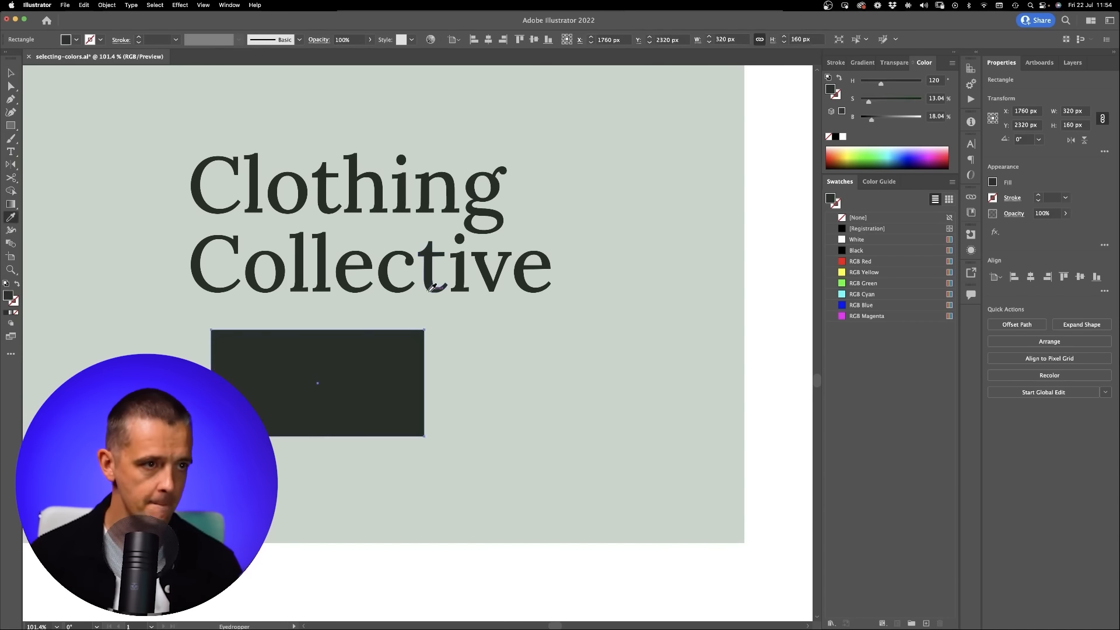
Step: Reduce the dark rectangle's height to about 89 px and fully round its corners into a pill shape
{"action": "key", "text": "v"}
{"action": "left_click_drag", "start_coordinate": [318, 330], "coordinate": [317, 377]}
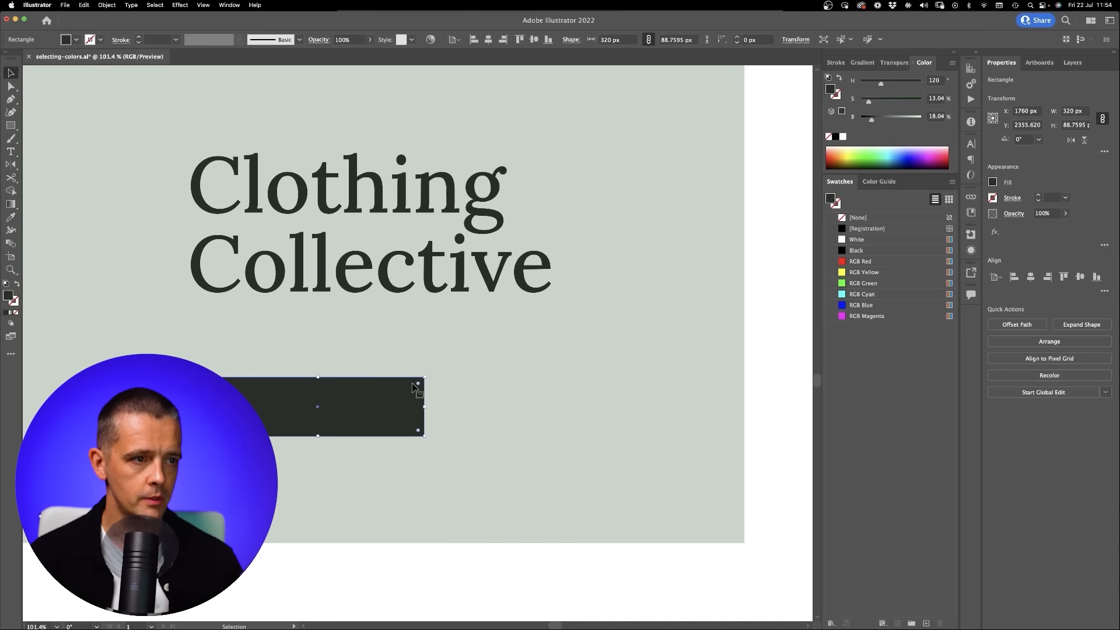
{"action": "left_click_drag", "start_coordinate": [417, 385], "coordinate": [324, 407]}
{"action": "left_click", "coordinate": [534, 432]}
{"action": "left_click", "coordinate": [342, 580]}
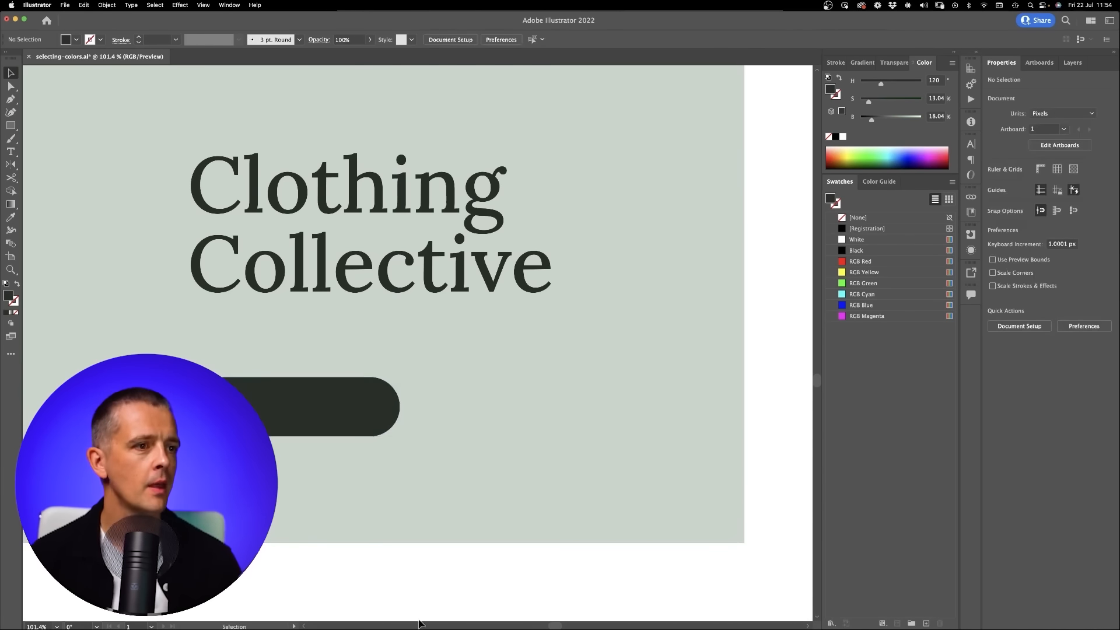
Step: Duplicate the pill directly below and recolour the original green with saturation 78.57% and brightness 32.94%
{"action": "left_click", "coordinate": [332, 415]}
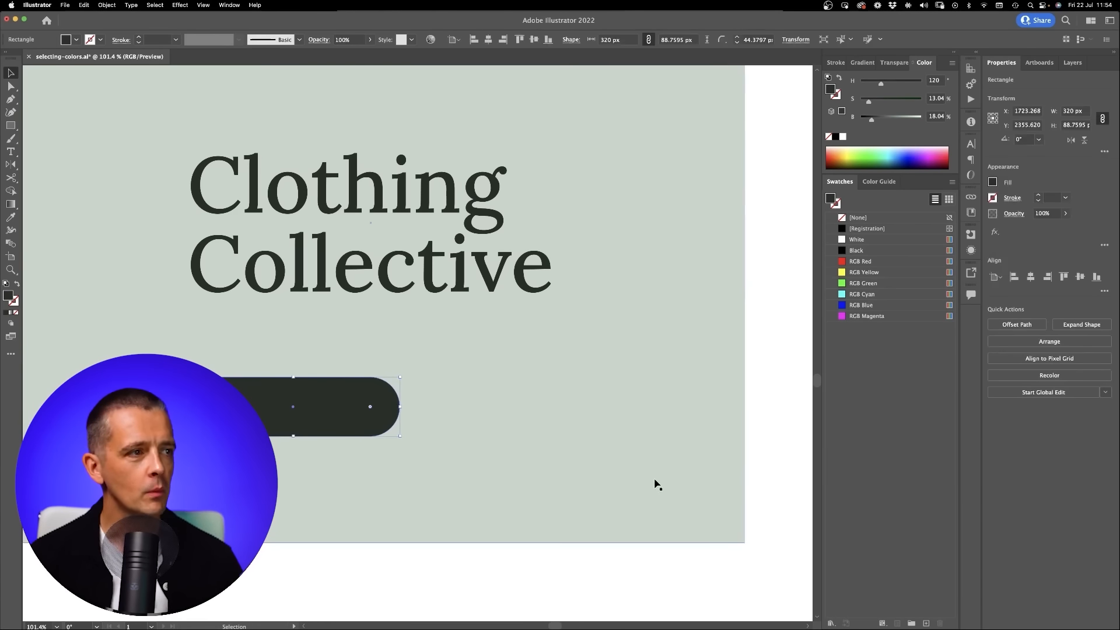
{"action": "left_click_drag", "start_coordinate": [319, 411], "coordinate": [322, 493]}
{"action": "left_click", "coordinate": [334, 404]}
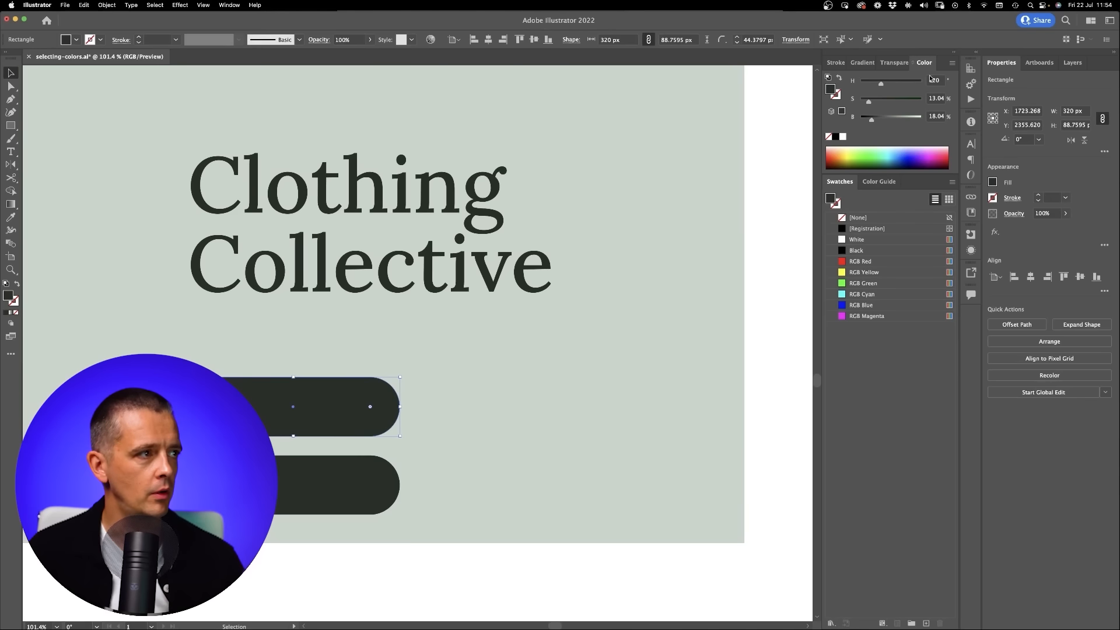
{"action": "mouse_move", "coordinate": [888, 102]}
{"action": "left_mouse_down"}
{"action": "mouse_move", "coordinate": [912, 104]}
{"action": "mouse_move", "coordinate": [882, 122]}
{"action": "left_mouse_up"}
{"action": "left_click", "coordinate": [879, 119]}
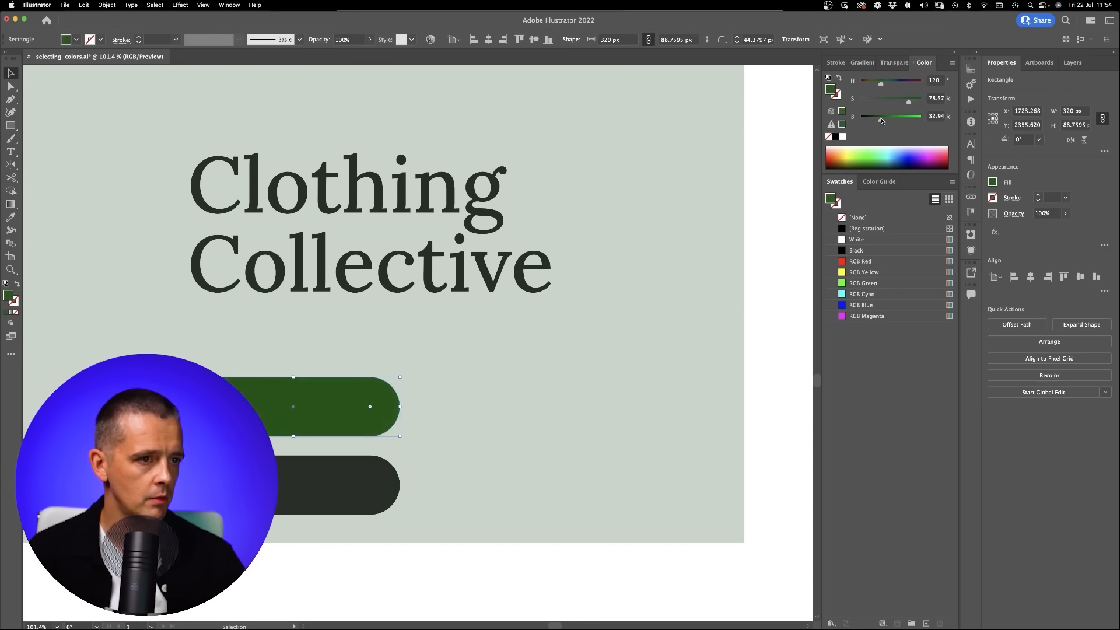
Step: Delete the dark duplicate pill beneath the green one on the Clothing Collective design
{"action": "left_click", "coordinate": [545, 315]}
{"action": "scroll", "coordinate": [545, 315], "scroll_direction": "down", "scroll_amount": 5}
{"action": "left_click", "coordinate": [451, 404]}
{"action": "key", "text": "Delete"}
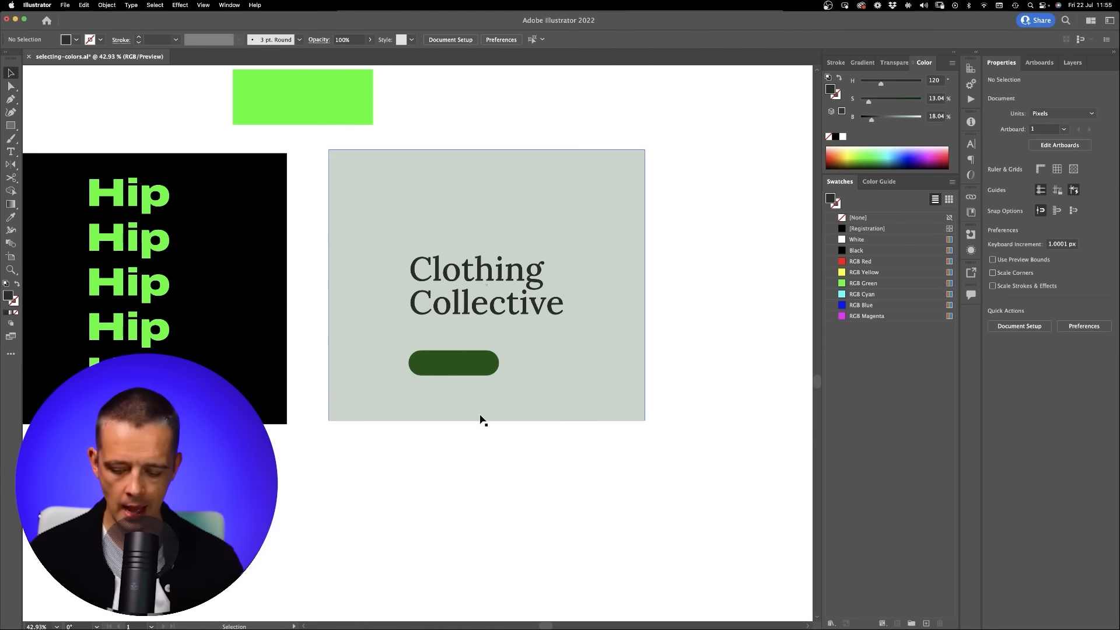
{"action": "key", "text": "z"}
{"action": "left_click_drag", "start_coordinate": [474, 400], "coordinate": [453, 434]}
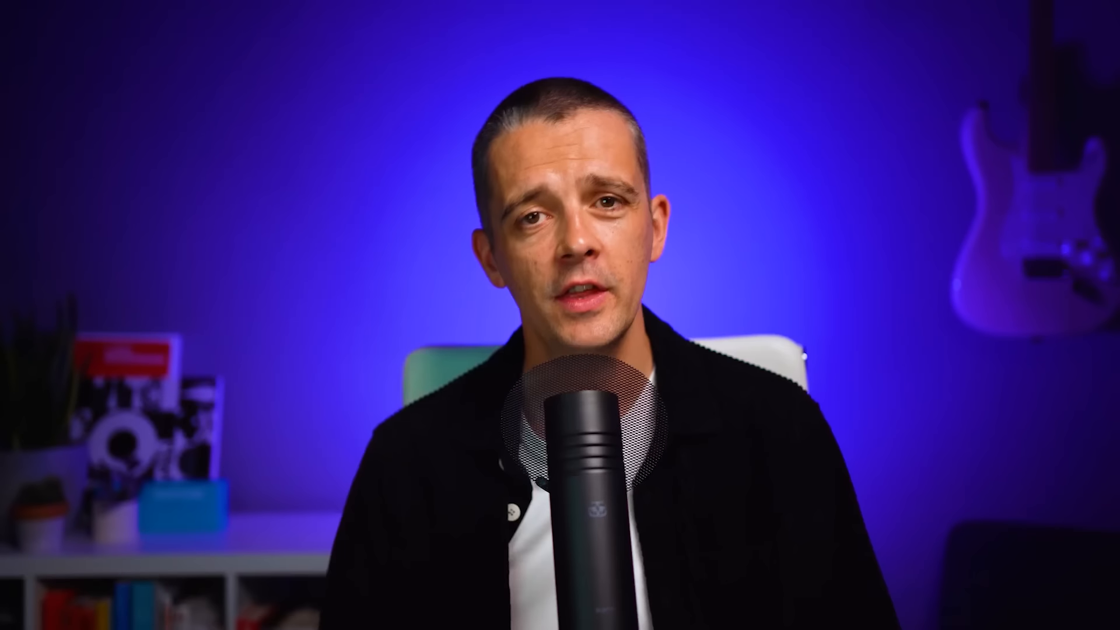
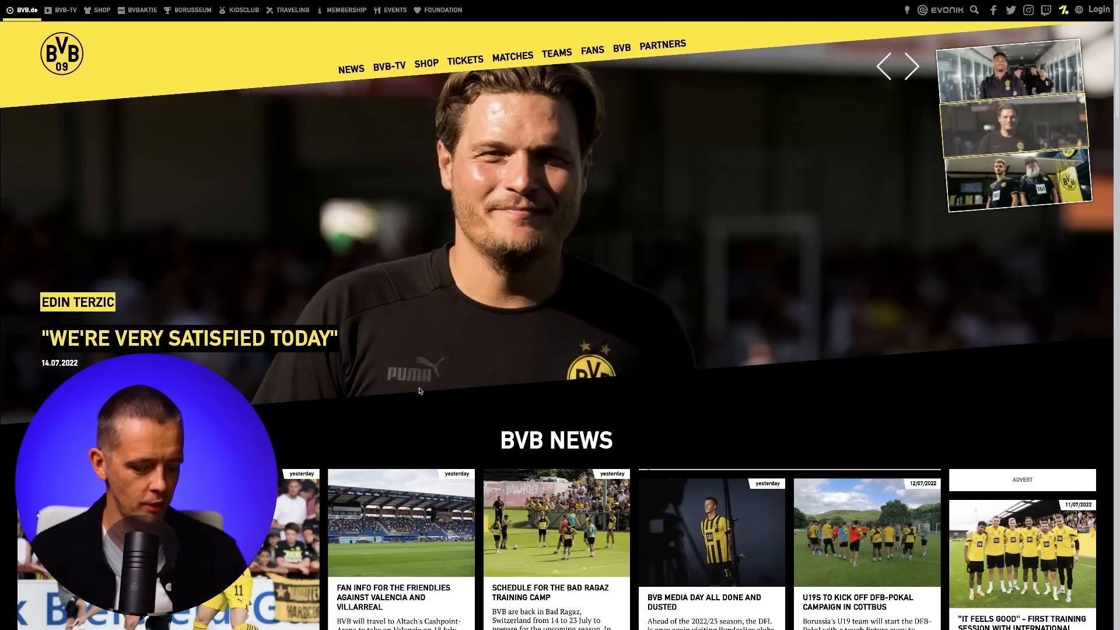
Step: Examine how the brand colours are used down the BVB home page, from the news cards to the promotional banners
{"action": "scroll", "coordinate": [419, 391], "scroll_direction": "down", "scroll_amount": 6}
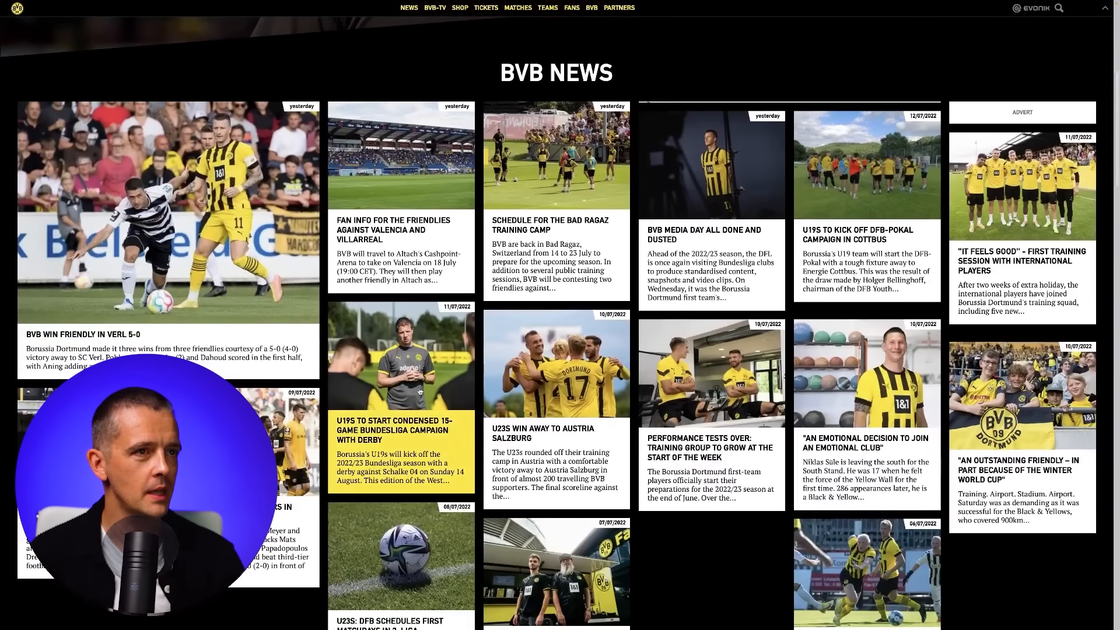
{"action": "scroll", "coordinate": [419, 391], "scroll_direction": "down", "scroll_amount": 2}
{"action": "scroll", "coordinate": [419, 391], "scroll_direction": "down", "scroll_amount": 8}
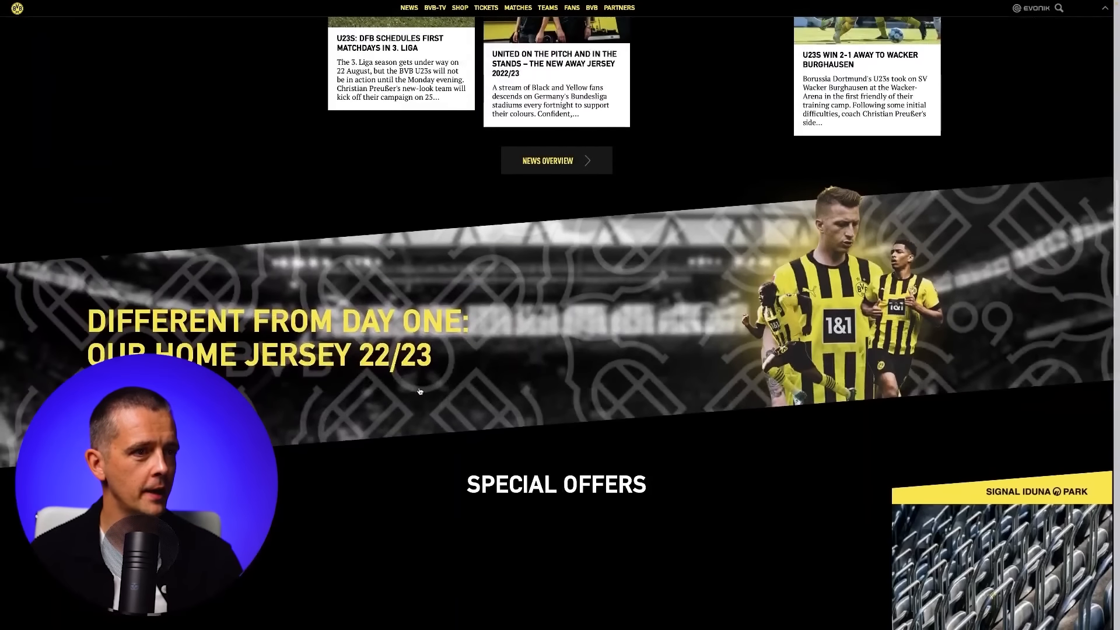
{"action": "scroll", "coordinate": [419, 390], "scroll_direction": "down", "scroll_amount": 1}
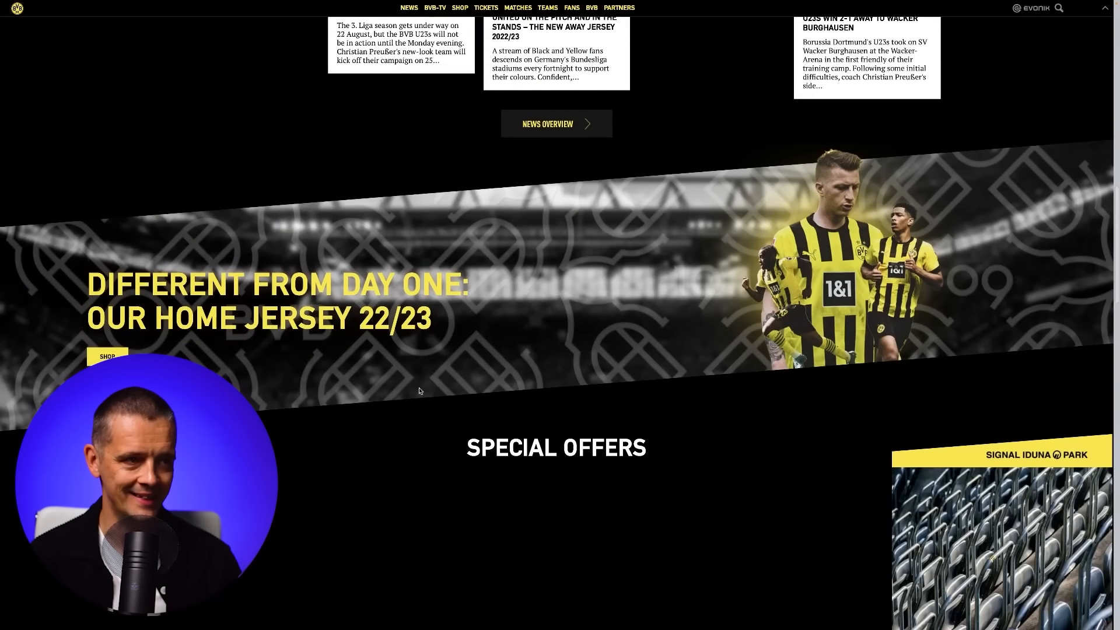
{"action": "scroll", "coordinate": [419, 391], "scroll_direction": "down", "scroll_amount": 1}
{"action": "scroll", "coordinate": [419, 391], "scroll_direction": "down", "scroll_amount": 4}
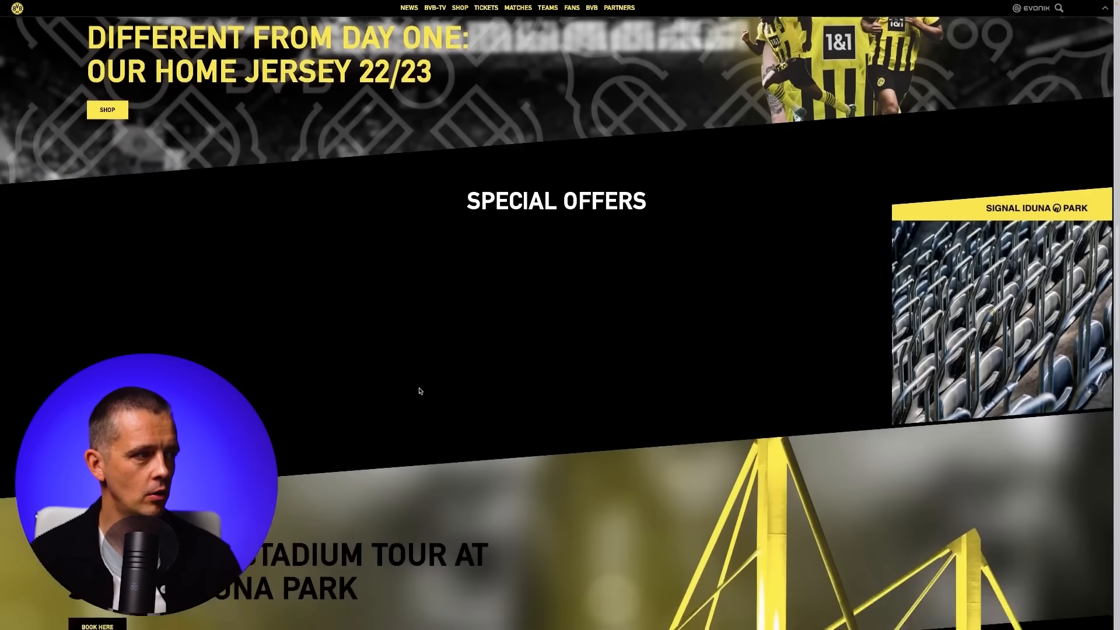
{"action": "scroll", "coordinate": [419, 391], "scroll_direction": "down", "scroll_amount": 8}
{"action": "scroll", "coordinate": [419, 391], "scroll_direction": "down", "scroll_amount": 2}
{"action": "scroll", "coordinate": [420, 392], "scroll_direction": "down", "scroll_amount": 10}
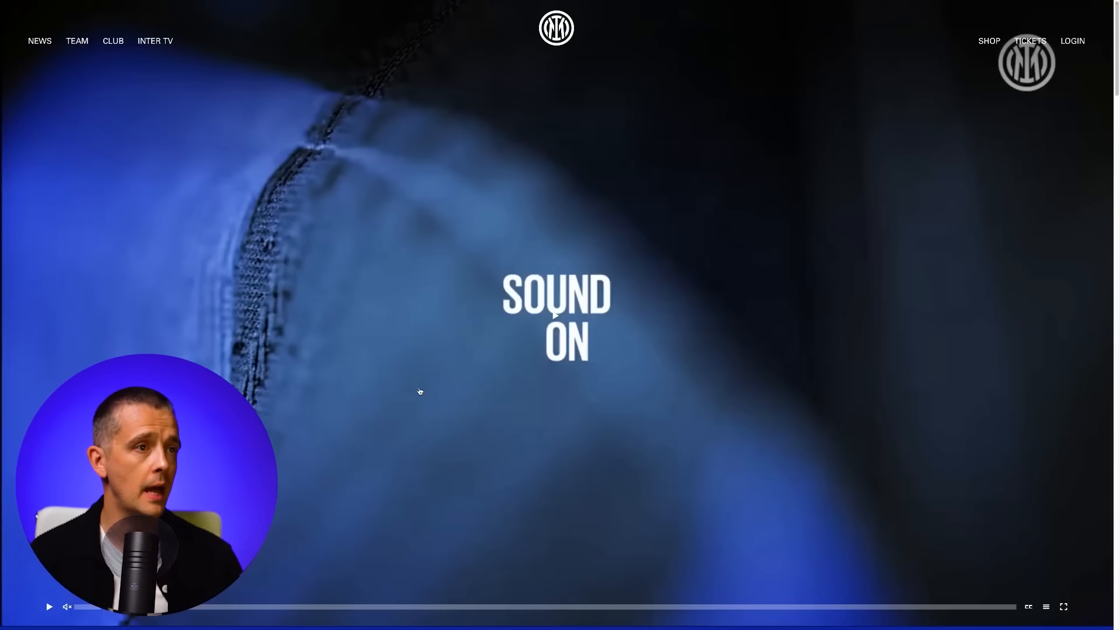
Step: Examine the colour use on the Inter home page, from the home kit banner through the headlines, videos and partner logos
{"action": "scroll", "coordinate": [420, 392], "scroll_direction": "down", "scroll_amount": 8}
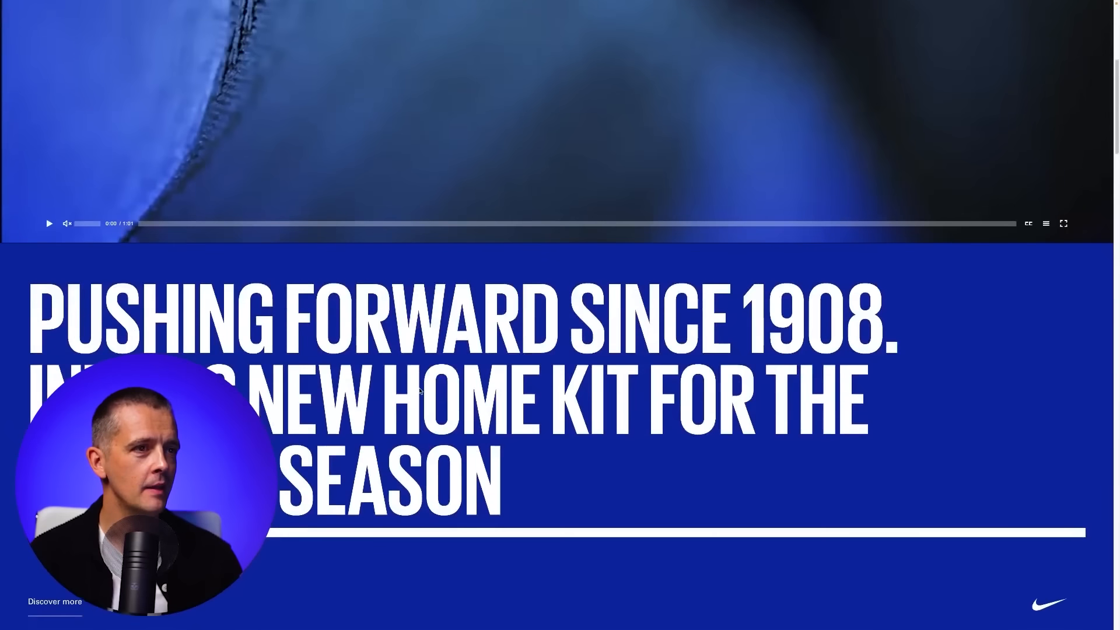
{"action": "scroll", "coordinate": [420, 391], "scroll_direction": "down", "scroll_amount": 1}
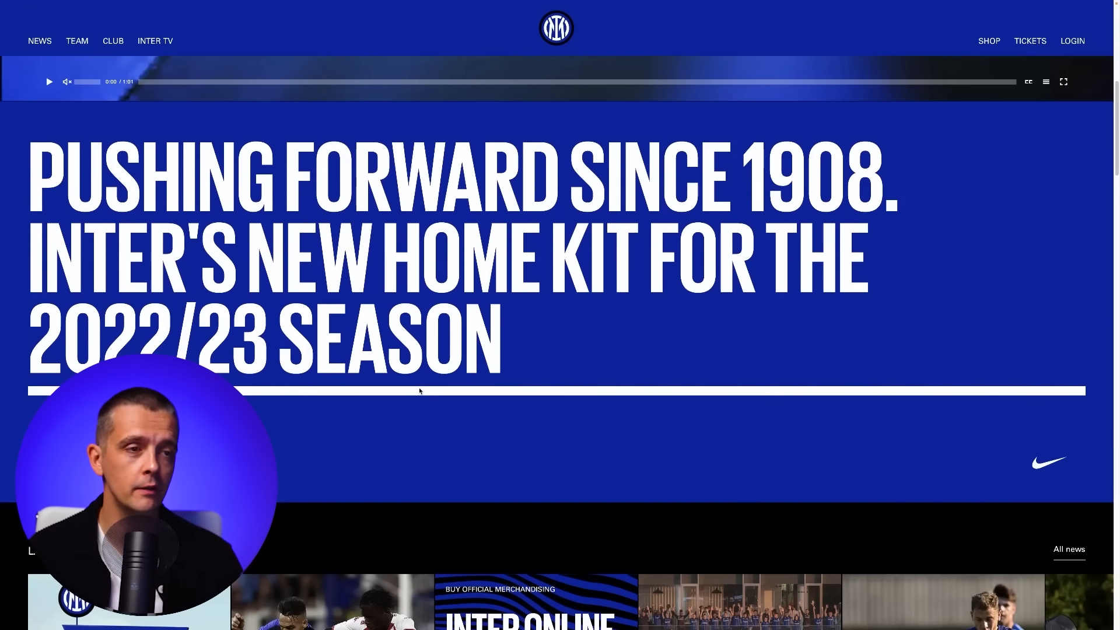
{"action": "scroll", "coordinate": [420, 391], "scroll_direction": "down", "scroll_amount": 1}
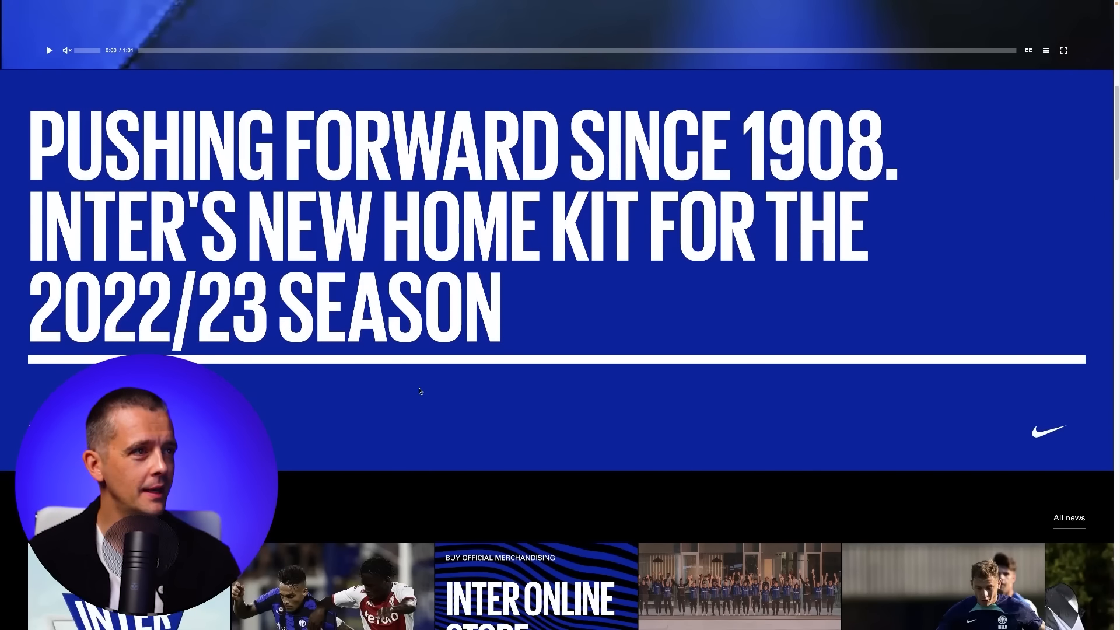
{"action": "scroll", "coordinate": [420, 391], "scroll_direction": "down", "scroll_amount": 2}
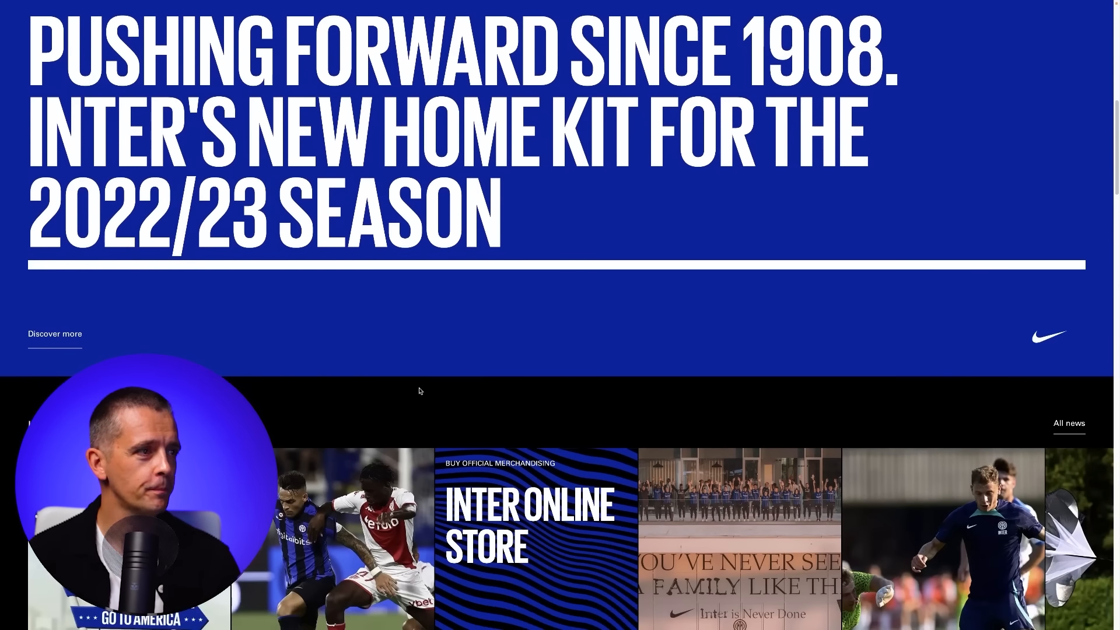
{"action": "scroll", "coordinate": [420, 391], "scroll_direction": "down", "scroll_amount": 3}
{"action": "scroll", "coordinate": [420, 391], "scroll_direction": "down", "scroll_amount": 5}
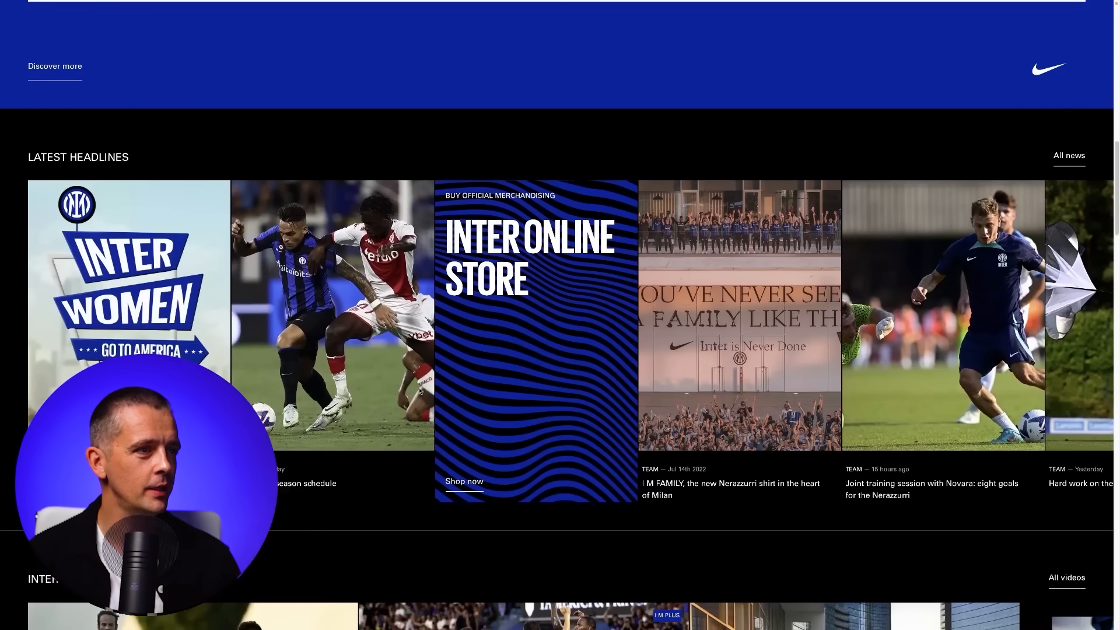
{"action": "scroll", "coordinate": [420, 390], "scroll_direction": "up", "scroll_amount": 1}
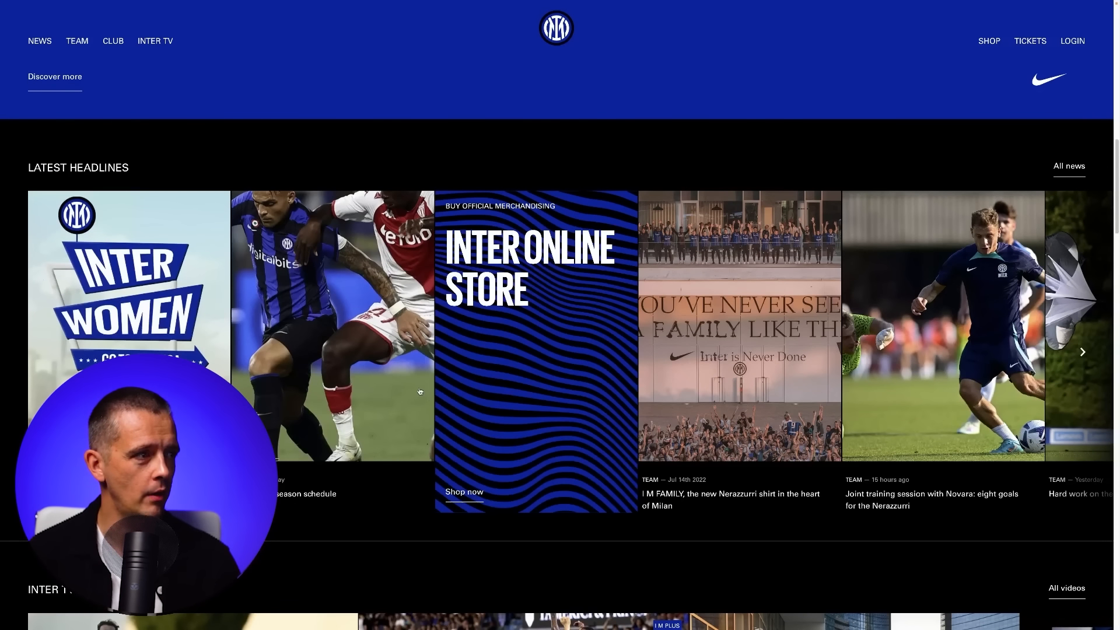
{"action": "scroll", "coordinate": [420, 390], "scroll_direction": "down", "scroll_amount": 10}
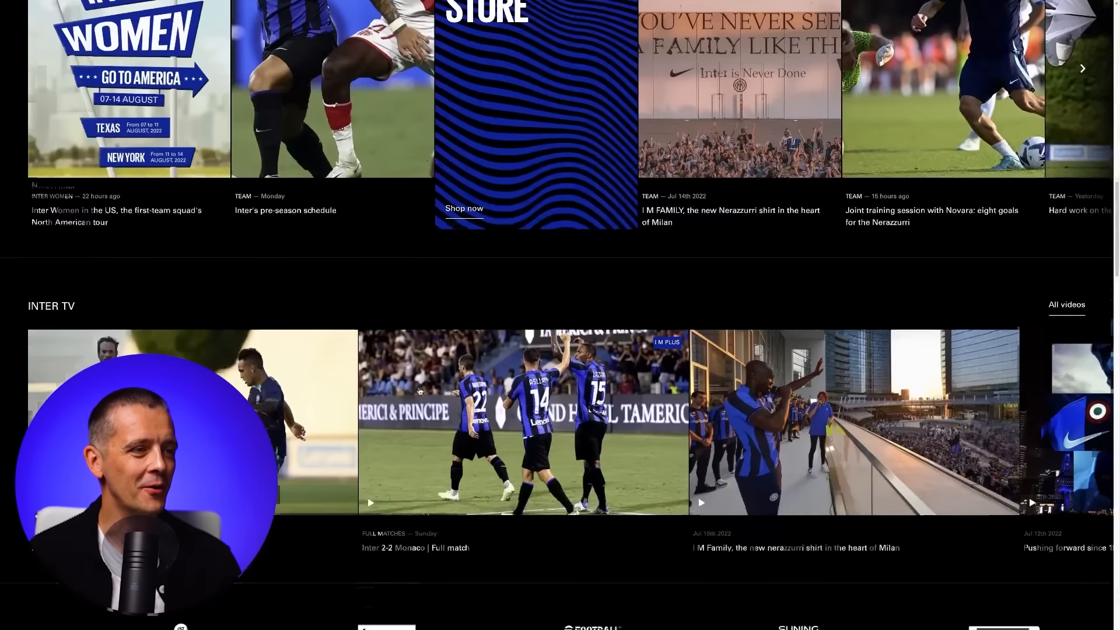
{"action": "scroll", "coordinate": [420, 391], "scroll_direction": "down", "scroll_amount": 8}
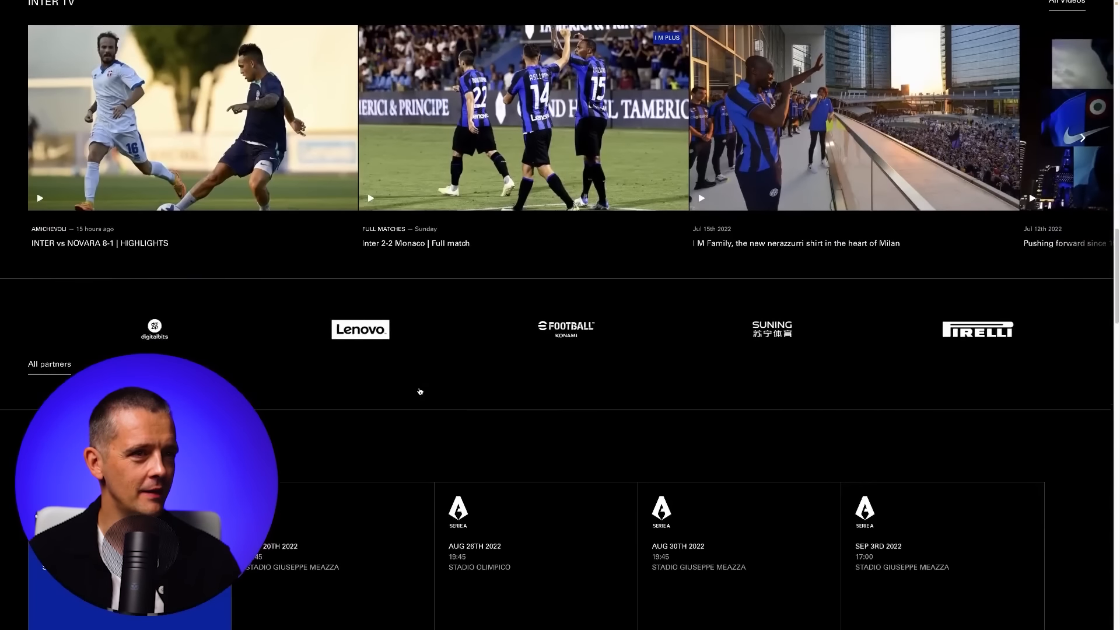
Step: Study the Inter home page's colours in the upcoming matches, shop, trophy cards and More Inter sections down to the footer
{"action": "scroll", "coordinate": [421, 390], "scroll_direction": "down", "scroll_amount": 9}
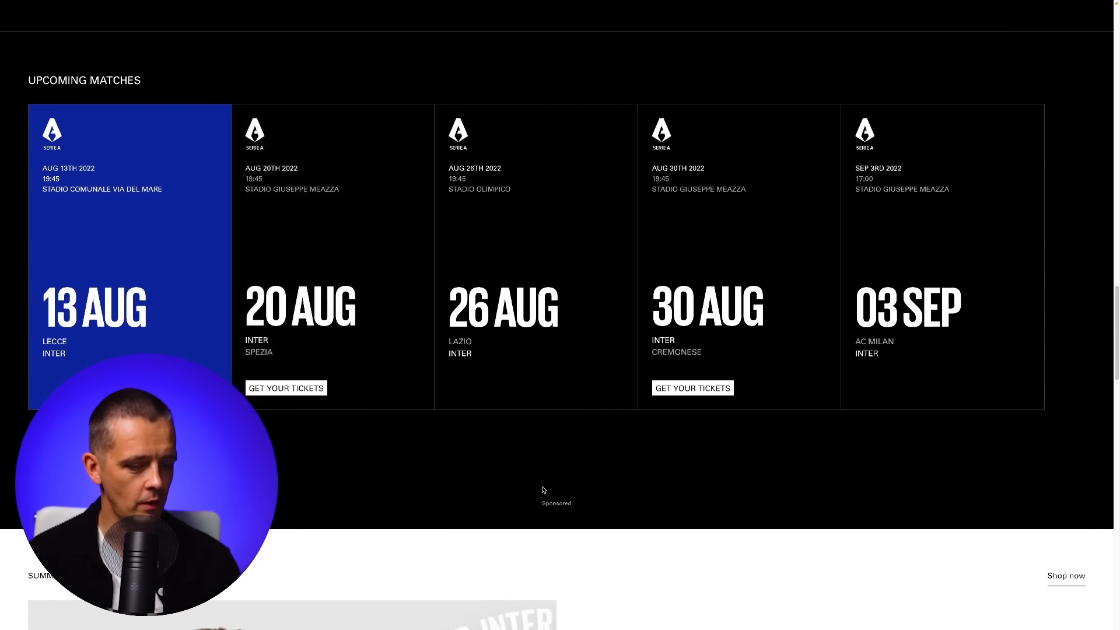
{"action": "scroll", "coordinate": [543, 490], "scroll_direction": "down", "scroll_amount": 1}
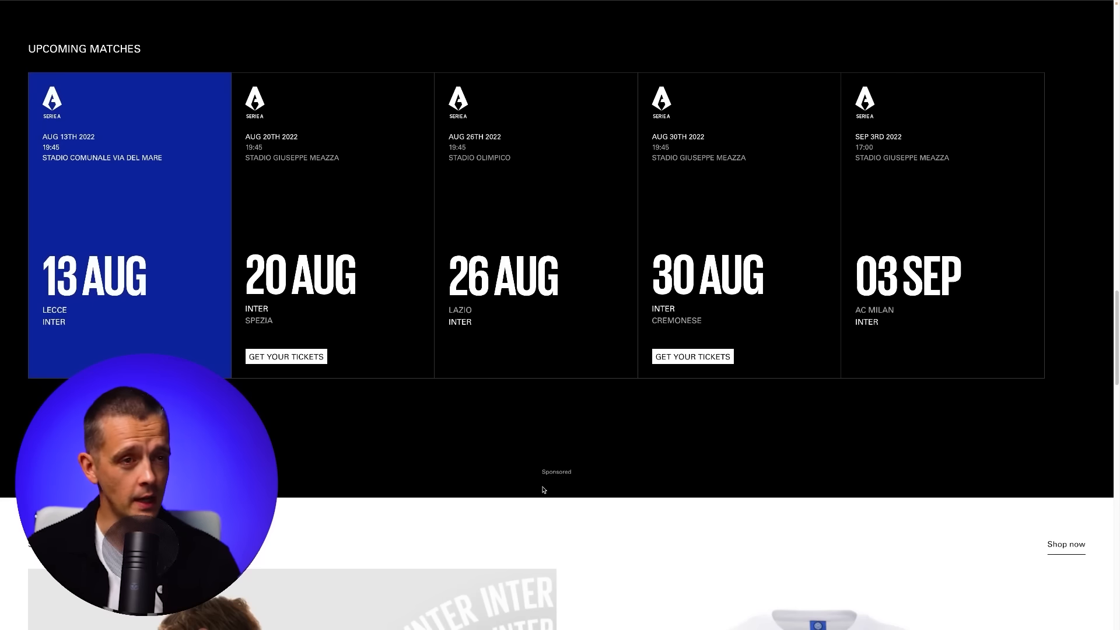
{"action": "scroll", "coordinate": [544, 489], "scroll_direction": "down", "scroll_amount": 2}
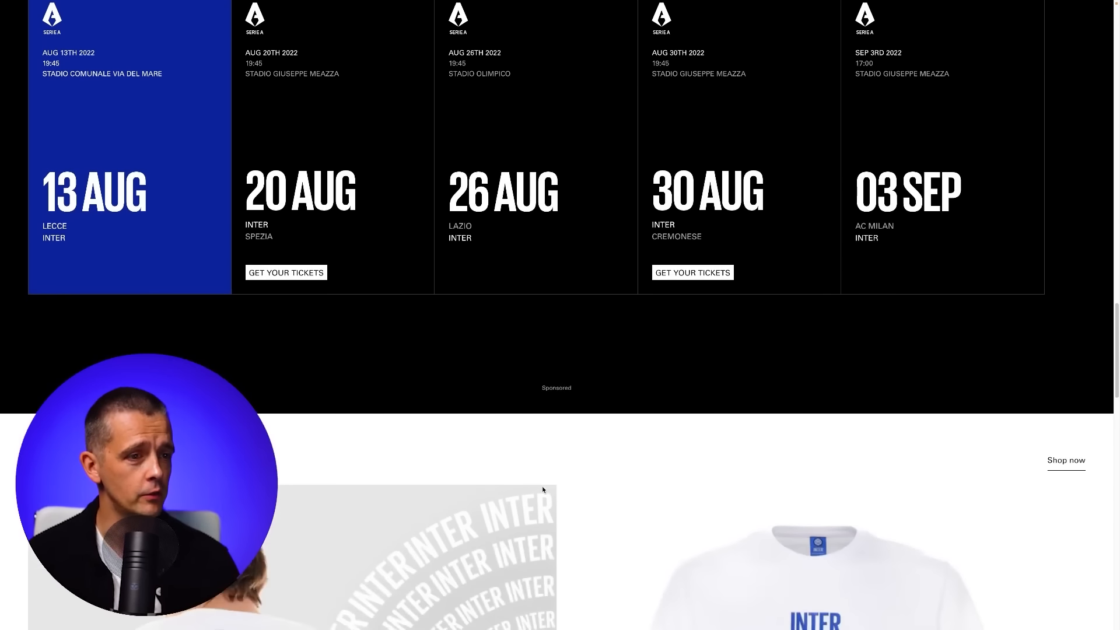
{"action": "scroll", "coordinate": [543, 490], "scroll_direction": "down", "scroll_amount": 7}
{"action": "scroll", "coordinate": [543, 489], "scroll_direction": "down", "scroll_amount": 10}
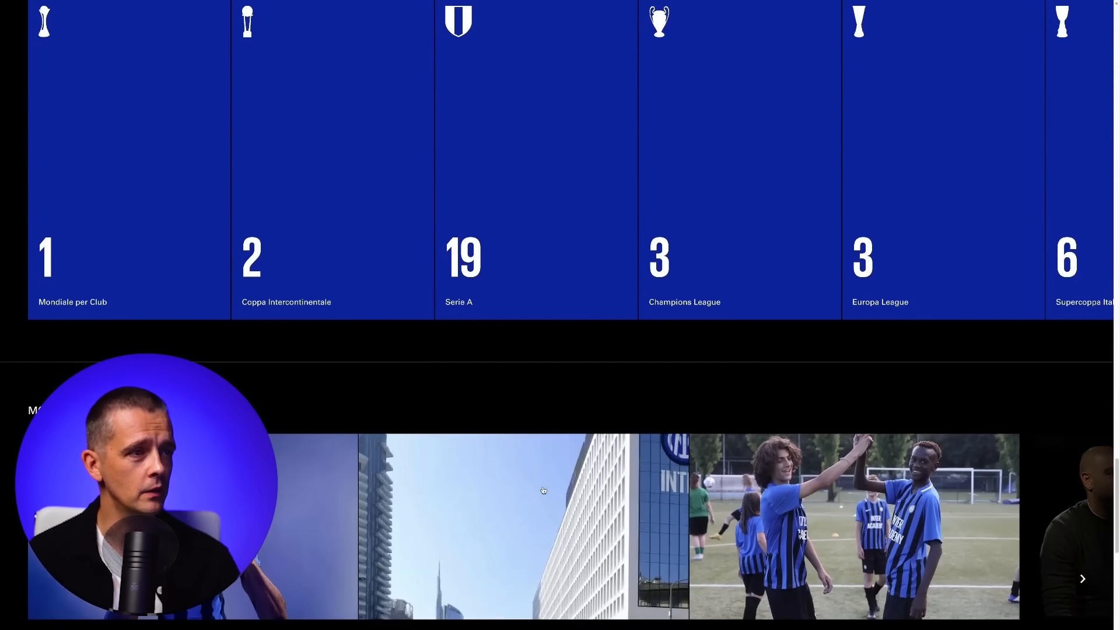
{"action": "scroll", "coordinate": [544, 490], "scroll_direction": "down", "scroll_amount": 3}
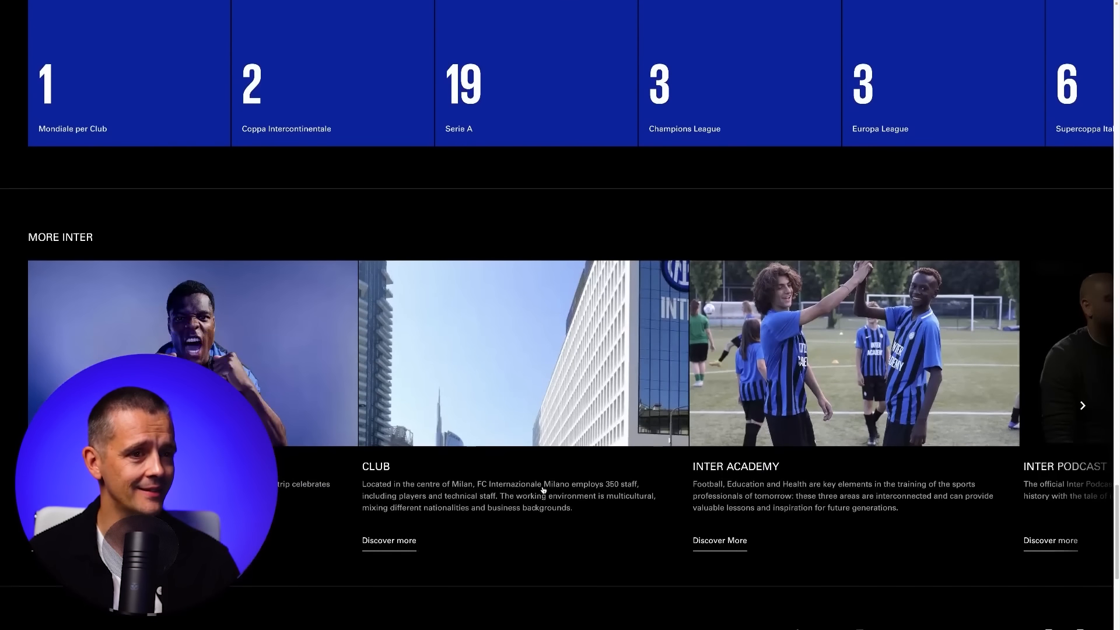
{"action": "scroll", "coordinate": [543, 489], "scroll_direction": "down", "scroll_amount": 5}
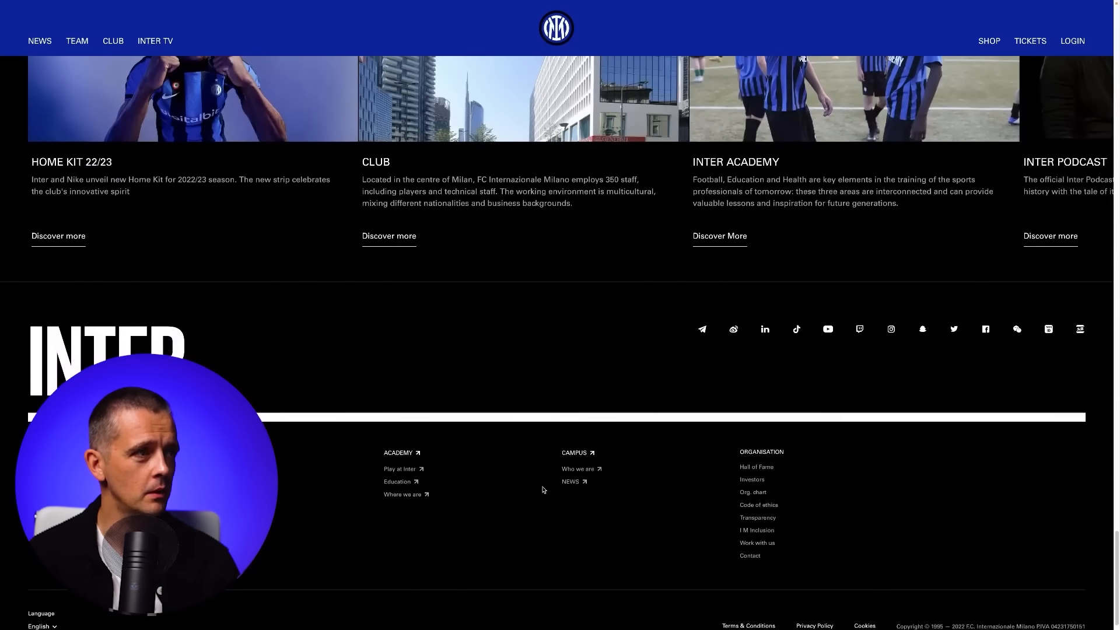
{"action": "scroll", "coordinate": [543, 490], "scroll_direction": "up", "scroll_amount": 8}
{"action": "scroll", "coordinate": [543, 491], "scroll_direction": "up", "scroll_amount": 2}
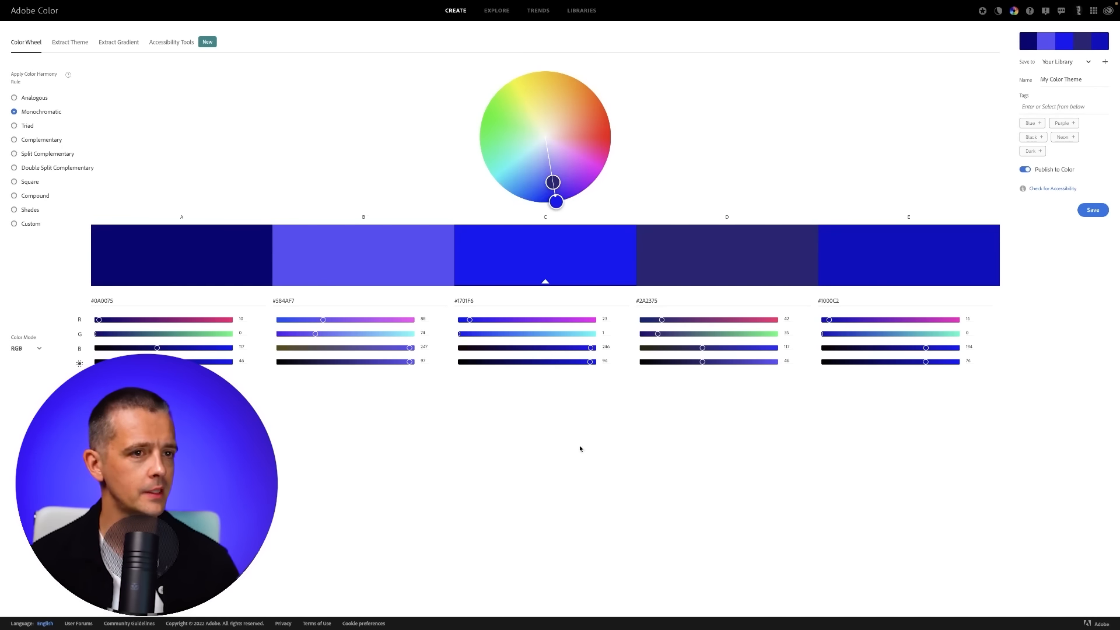
Step: In Adobe Color, set the colour mode to HSB and apply the Square harmony rule to the blue-based theme
{"action": "left_click", "coordinate": [30, 352]}
{"action": "left_click", "coordinate": [22, 381]}
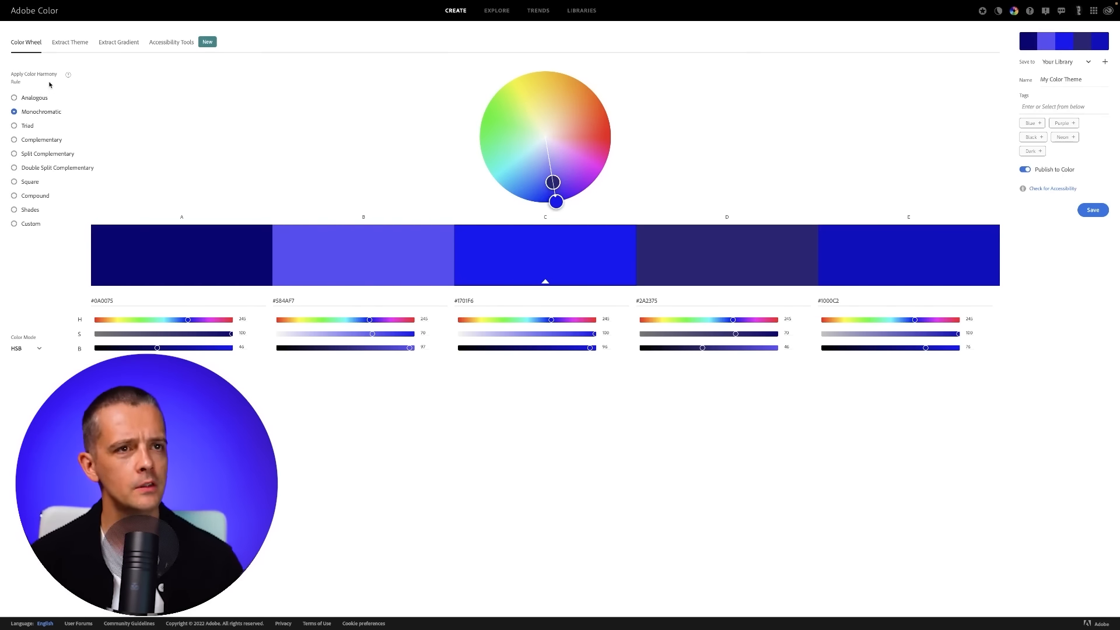
{"action": "left_click", "coordinate": [28, 185]}
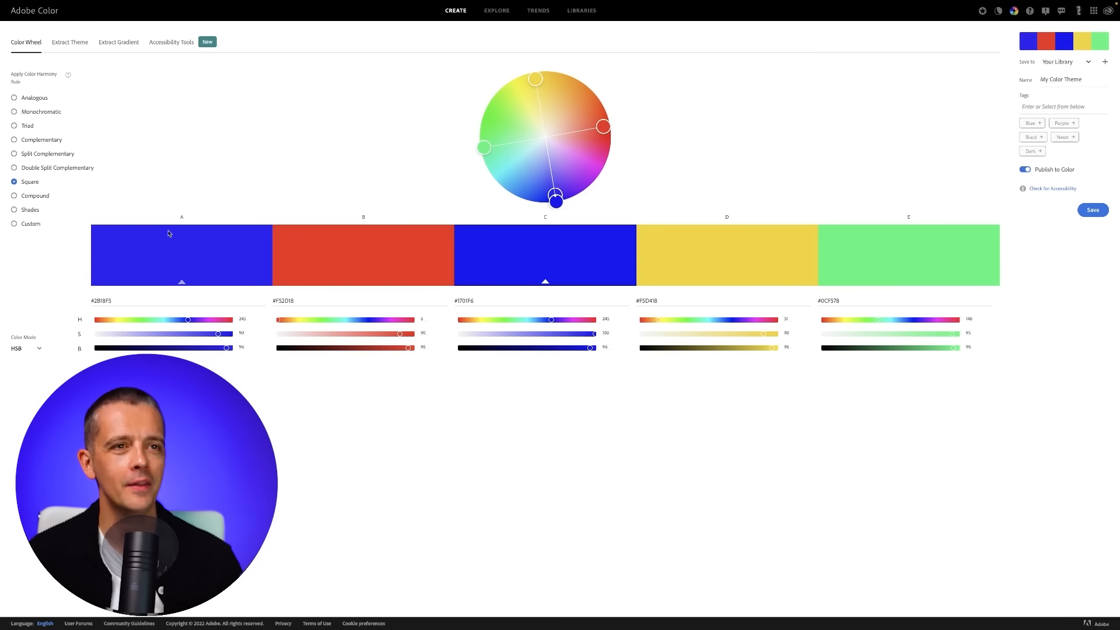
Step: Apply the Analogous harmony rule and rotate the base colour around the wheel through purple to orange
{"action": "left_click", "coordinate": [37, 99]}
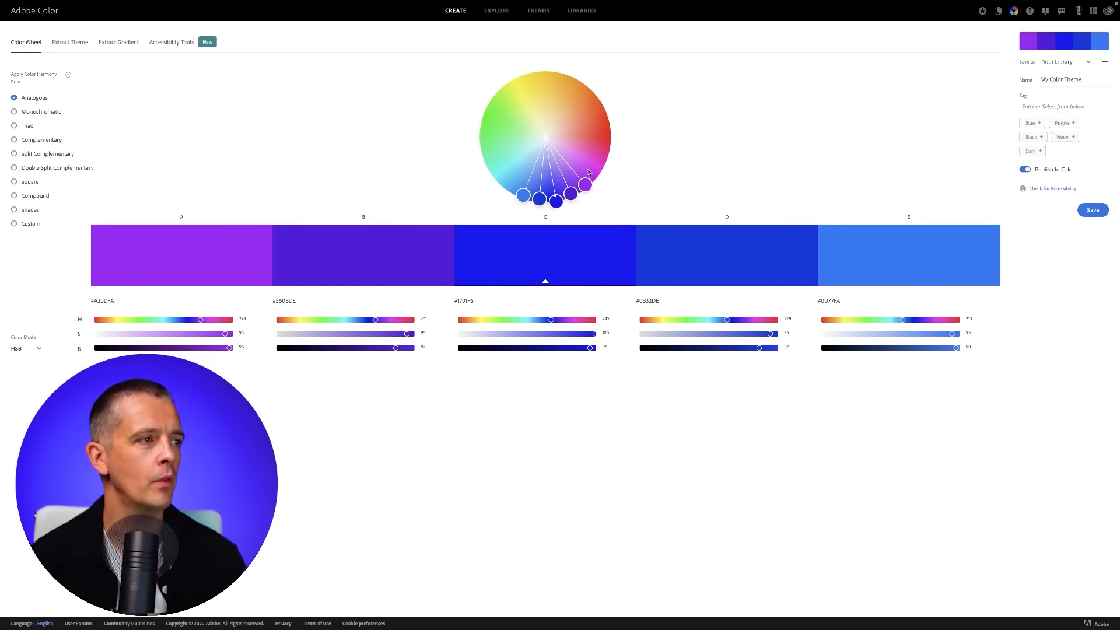
{"action": "left_click_drag", "start_coordinate": [555, 206], "coordinate": [603, 195]}
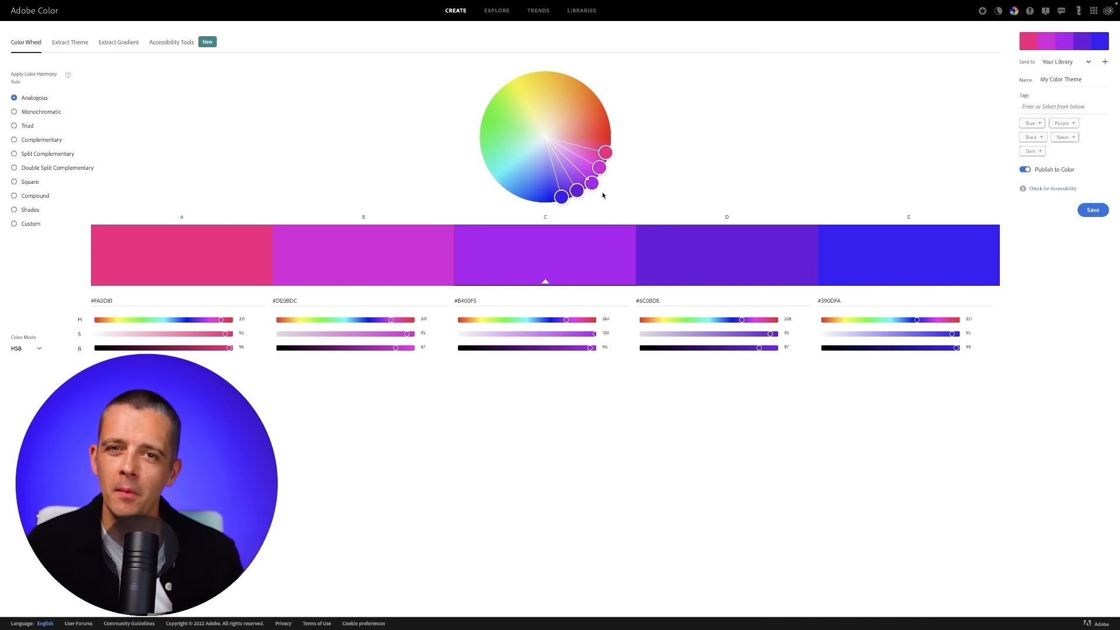
{"action": "left_click_drag", "start_coordinate": [592, 184], "coordinate": [593, 90]}
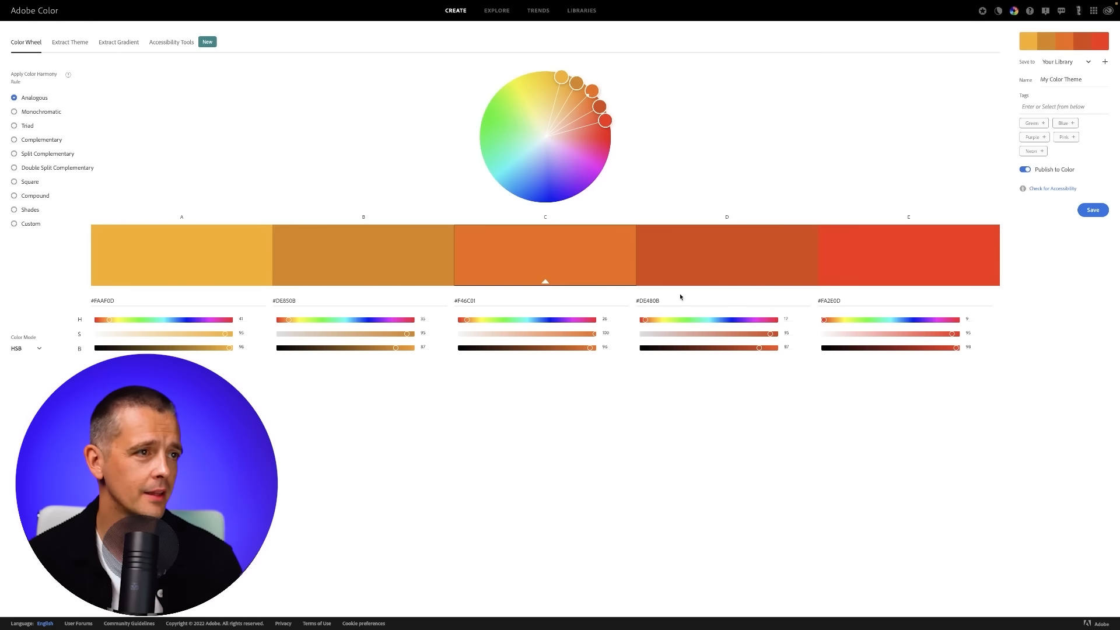
Step: Adjust the spread of the analogous colours around orange and rotate the base colour to yellow-green
{"action": "left_click_drag", "start_coordinate": [604, 121], "coordinate": [601, 99]}
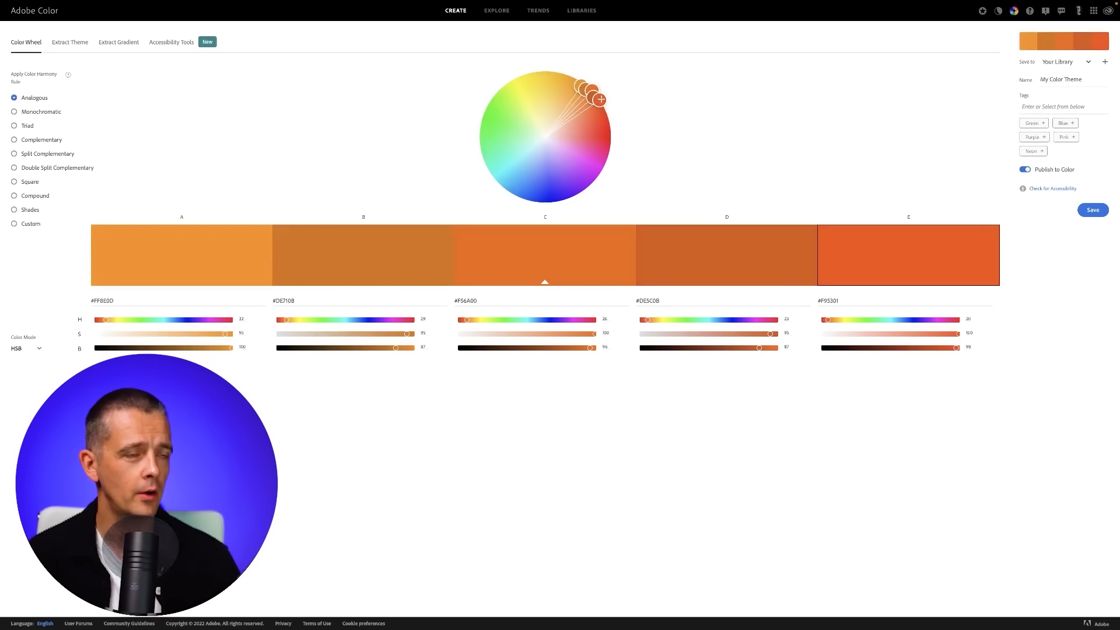
{"action": "left_click_drag", "start_coordinate": [601, 99], "coordinate": [603, 106]}
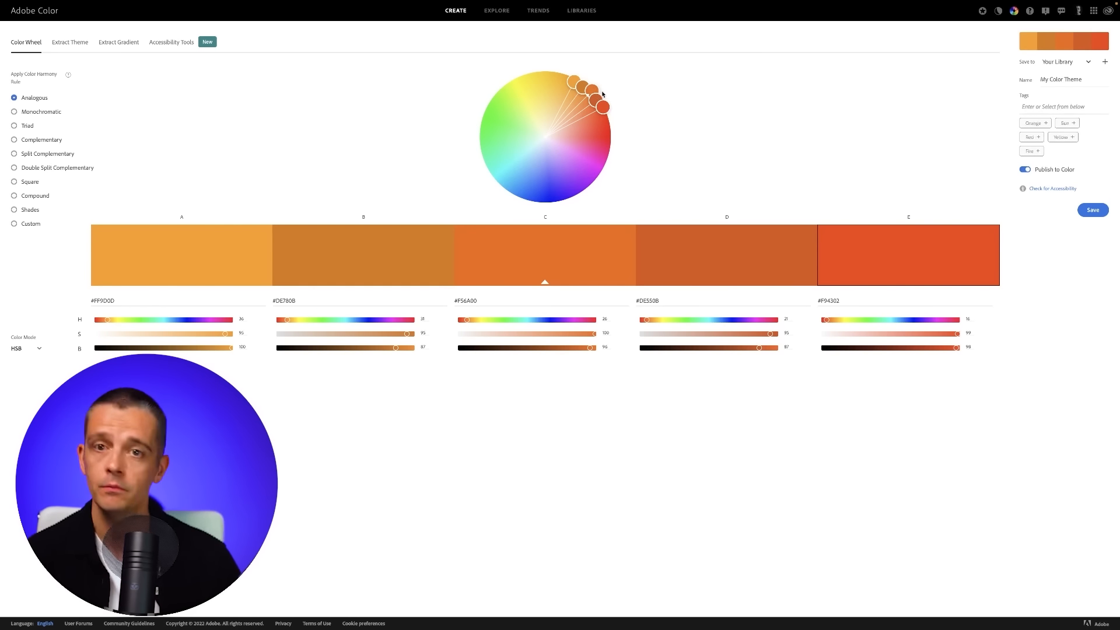
{"action": "left_click_drag", "start_coordinate": [599, 93], "coordinate": [646, 120]}
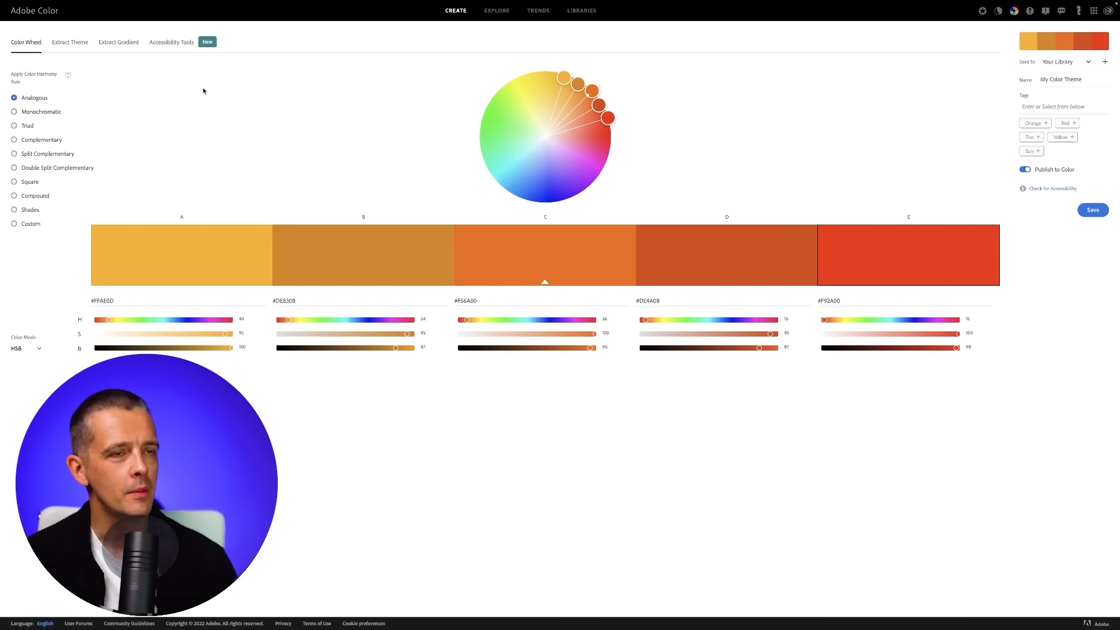
{"action": "left_click_drag", "start_coordinate": [592, 91], "coordinate": [489, 71]}
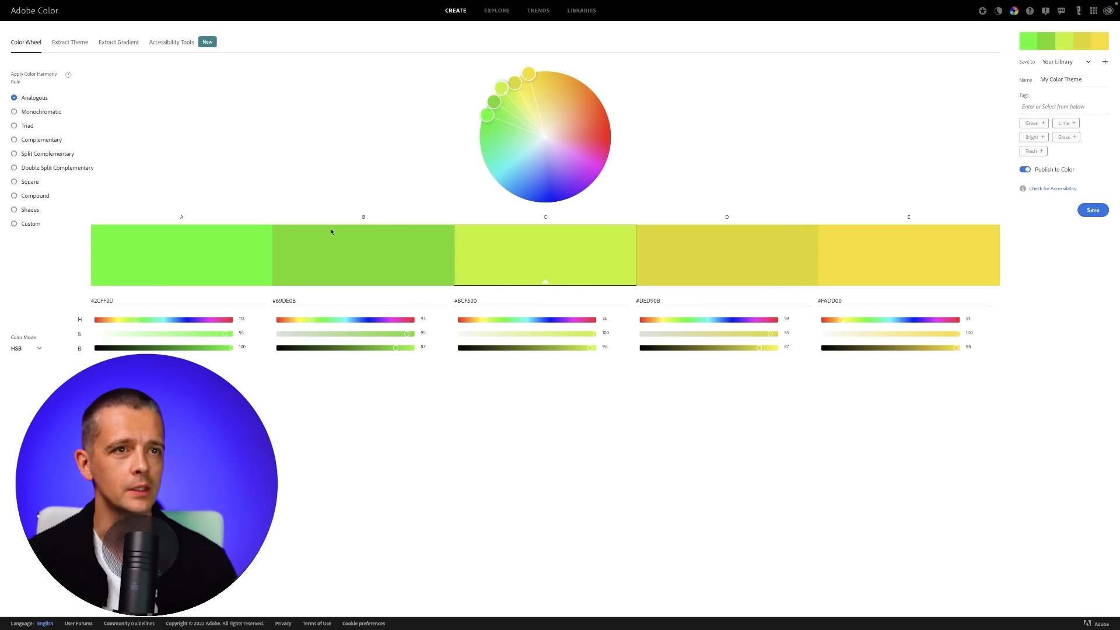
Step: Apply the Complementary harmony rule and rotate the base colour to a blue with a hue of about 227
{"action": "left_click", "coordinate": [50, 142]}
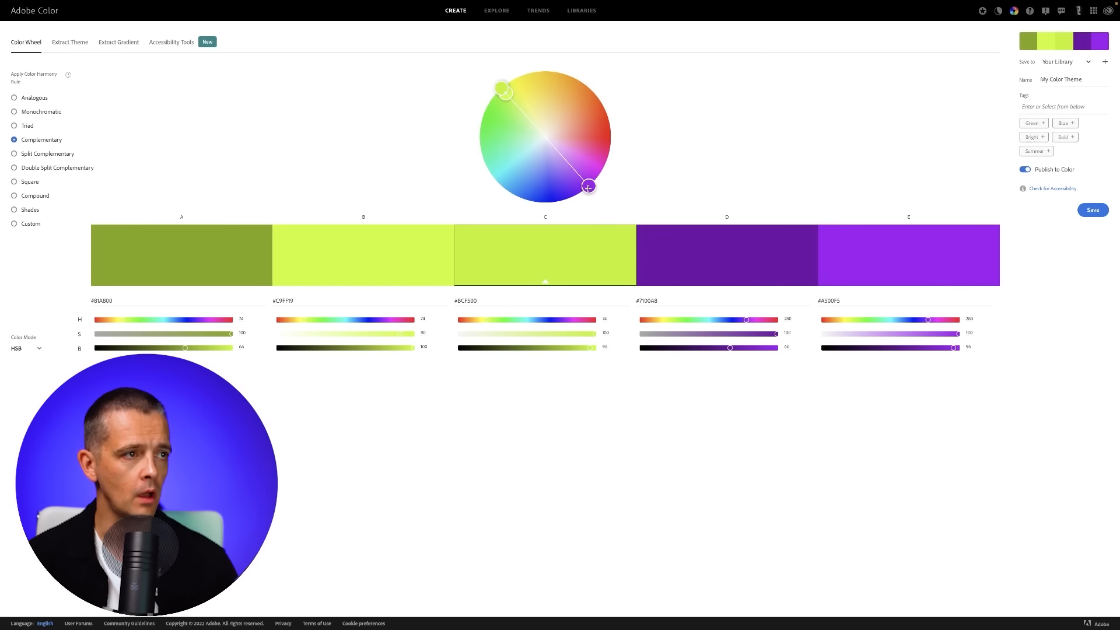
{"action": "left_click_drag", "start_coordinate": [495, 76], "coordinate": [554, 202]}
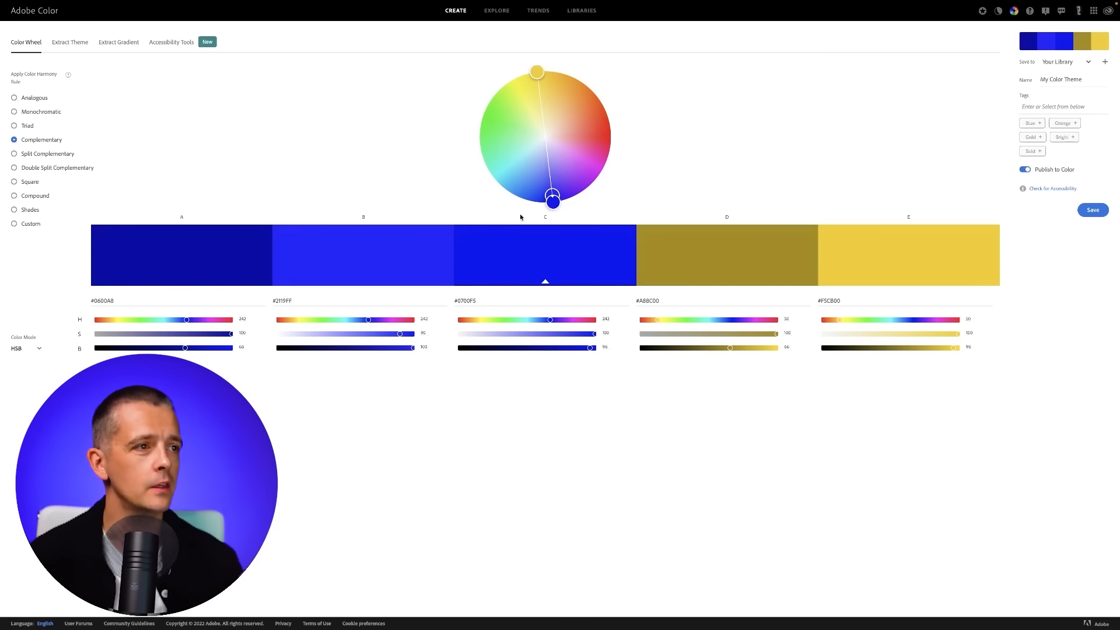
{"action": "left_click_drag", "start_coordinate": [554, 202], "coordinate": [537, 221]}
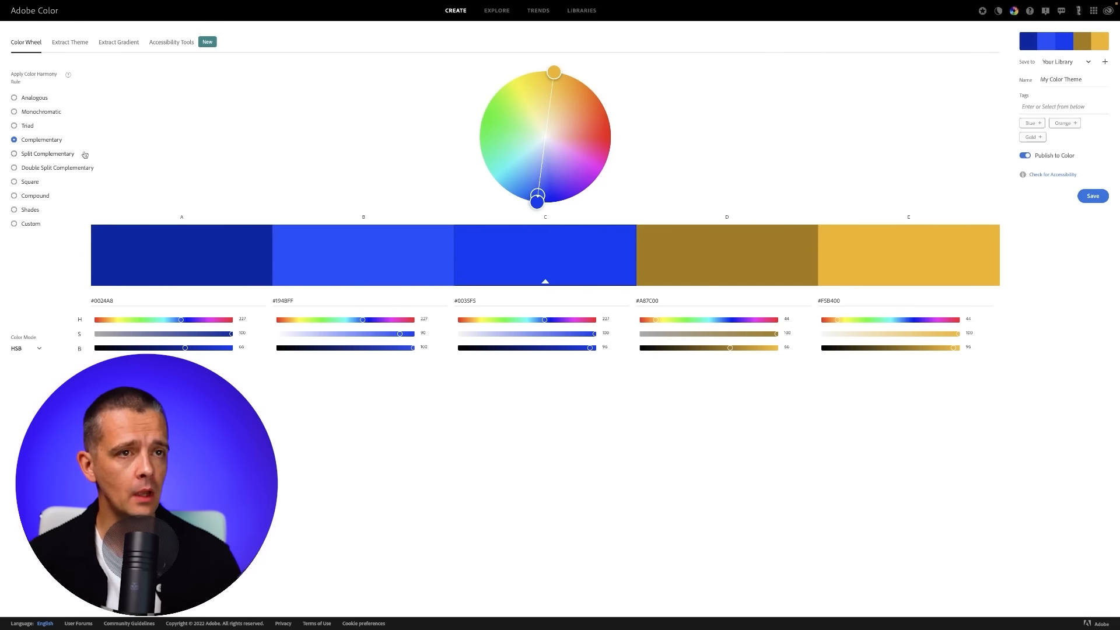
Step: Apply the Split Complementary harmony rule with a blue base and bring the orange and yellow complements closer together
{"action": "left_click", "coordinate": [64, 154]}
{"action": "left_click_drag", "start_coordinate": [536, 203], "coordinate": [542, 202]}
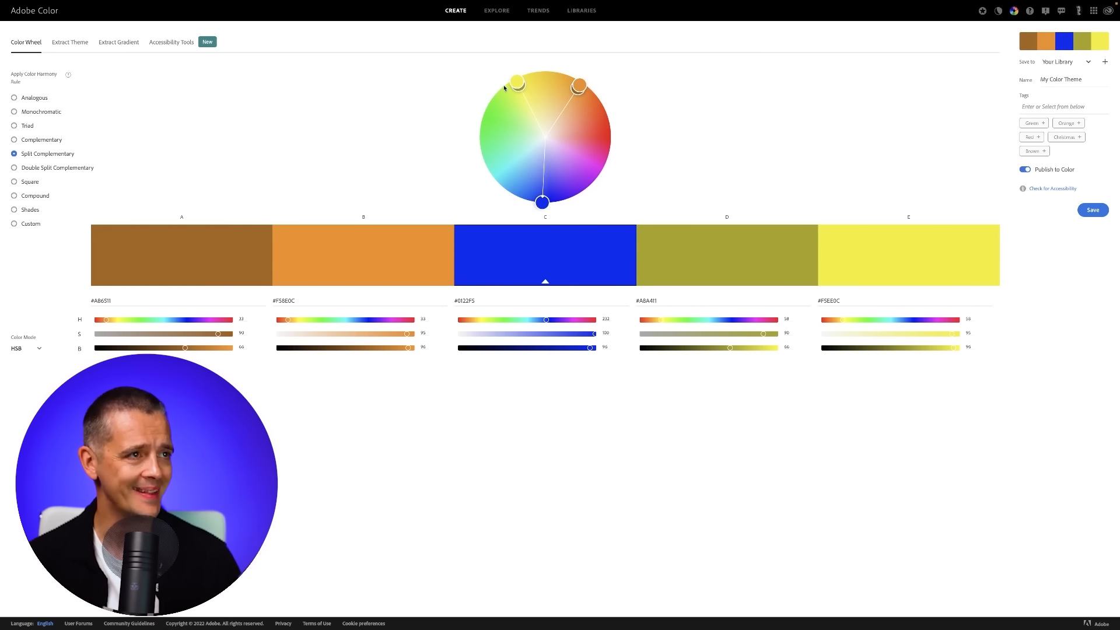
{"action": "left_click_drag", "start_coordinate": [542, 200], "coordinate": [543, 202]}
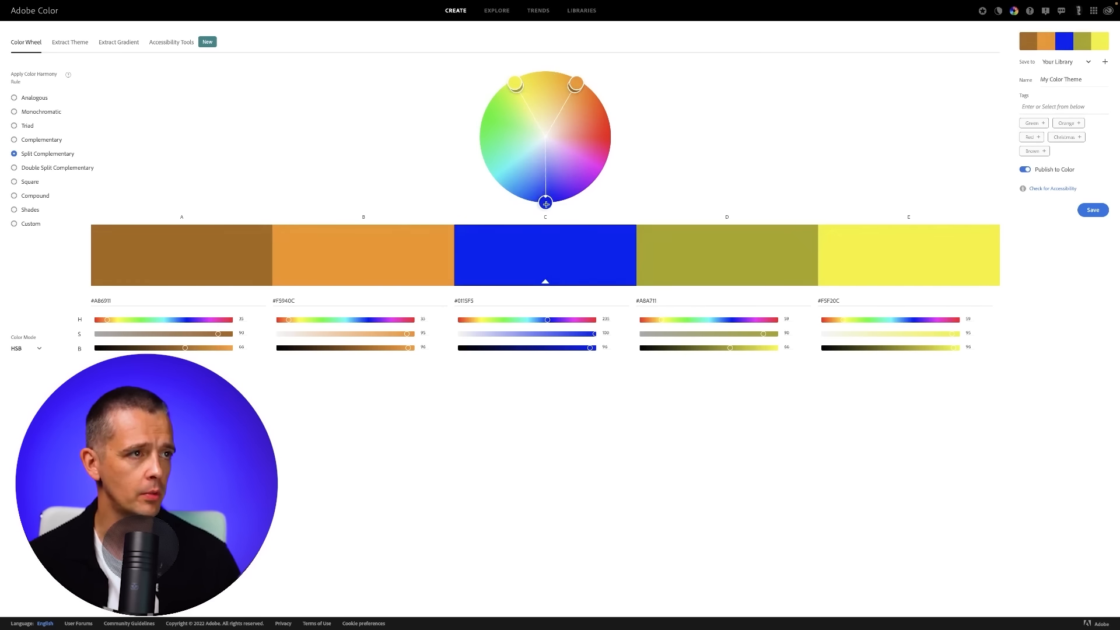
{"action": "left_click_drag", "start_coordinate": [578, 85], "coordinate": [563, 74]}
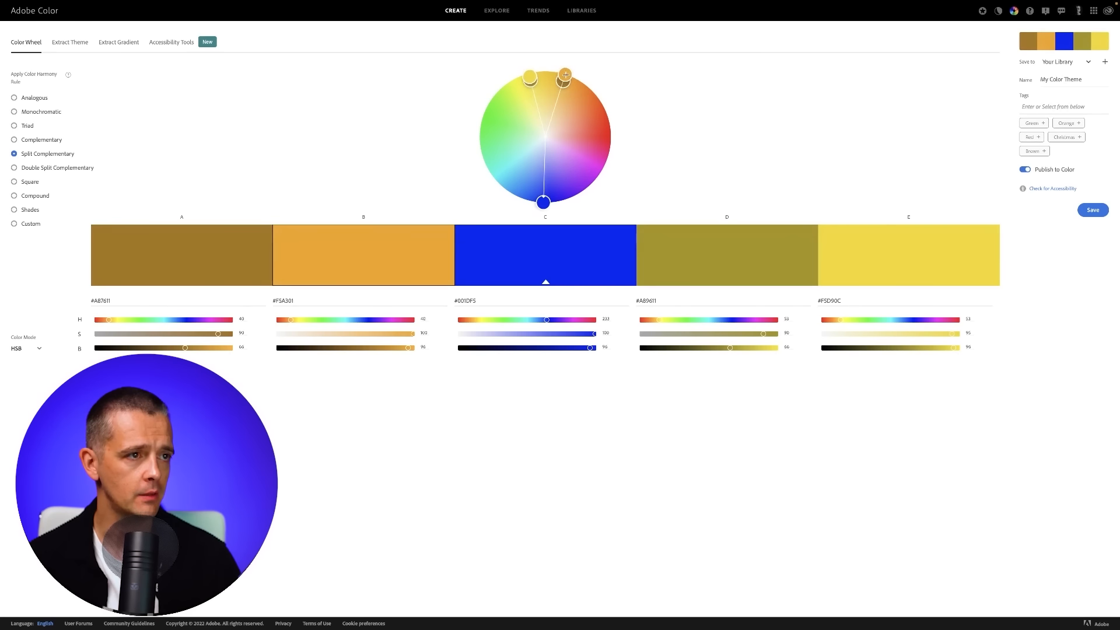
Step: Rotate the split-complementary base colour through green to purple and adjust the spread of its complements to yellow and green
{"action": "mouse_move", "coordinate": [543, 199]}
{"action": "left_mouse_down"}
{"action": "mouse_move", "coordinate": [518, 193]}
{"action": "mouse_move", "coordinate": [563, 198]}
{"action": "mouse_move", "coordinate": [528, 195]}
{"action": "mouse_move", "coordinate": [495, 171]}
{"action": "mouse_move", "coordinate": [474, 127]}
{"action": "left_mouse_up"}
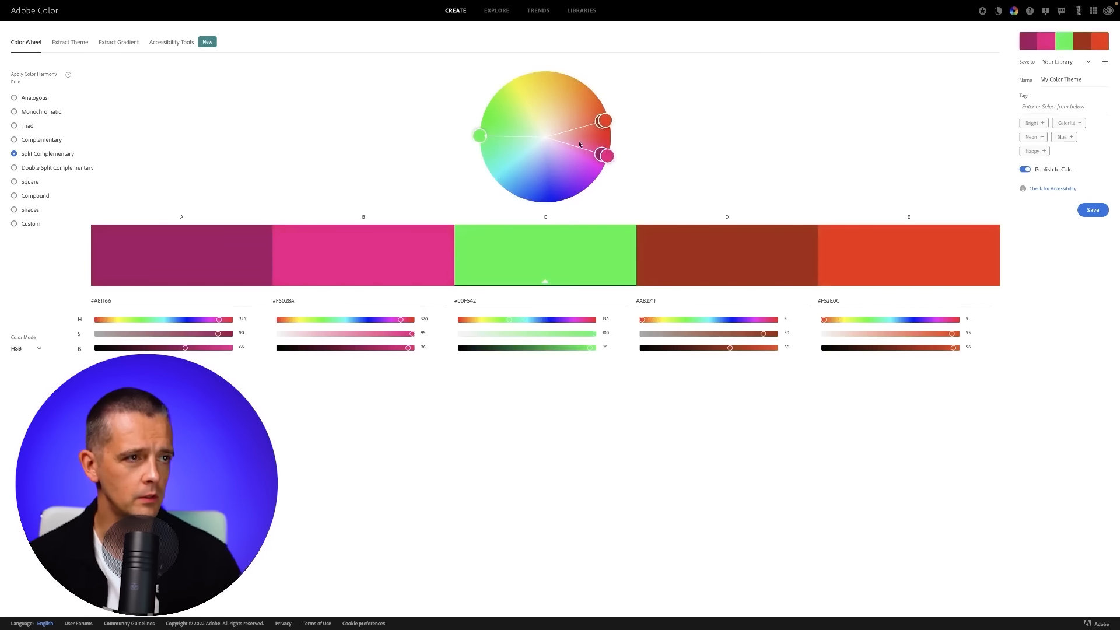
{"action": "mouse_move", "coordinate": [604, 159]}
{"action": "left_mouse_down"}
{"action": "mouse_move", "coordinate": [596, 173]}
{"action": "mouse_move", "coordinate": [605, 145]}
{"action": "mouse_move", "coordinate": [601, 162]}
{"action": "left_mouse_up"}
{"action": "left_click_drag", "start_coordinate": [479, 136], "coordinate": [510, 74]}
{"action": "mouse_move", "coordinate": [554, 197]}
{"action": "left_mouse_down"}
{"action": "mouse_move", "coordinate": [565, 180]}
{"action": "mouse_move", "coordinate": [575, 190]}
{"action": "mouse_move", "coordinate": [597, 178]}
{"action": "left_mouse_up"}
{"action": "mouse_move", "coordinate": [515, 79]}
{"action": "left_mouse_down"}
{"action": "mouse_move", "coordinate": [499, 92]}
{"action": "mouse_move", "coordinate": [563, 69]}
{"action": "mouse_move", "coordinate": [529, 73]}
{"action": "left_mouse_up"}
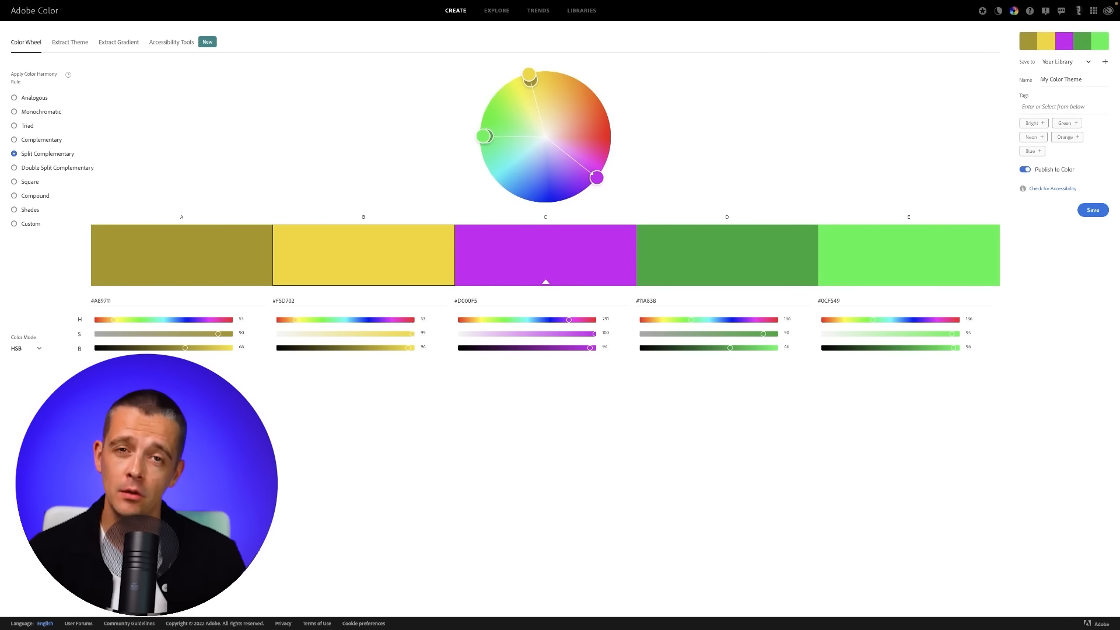
Step: Switch to Illustrator and bring the coding jr_ and ARTIFIGENCE logo frames into view
{"action": "key", "text": "super+Tab"}
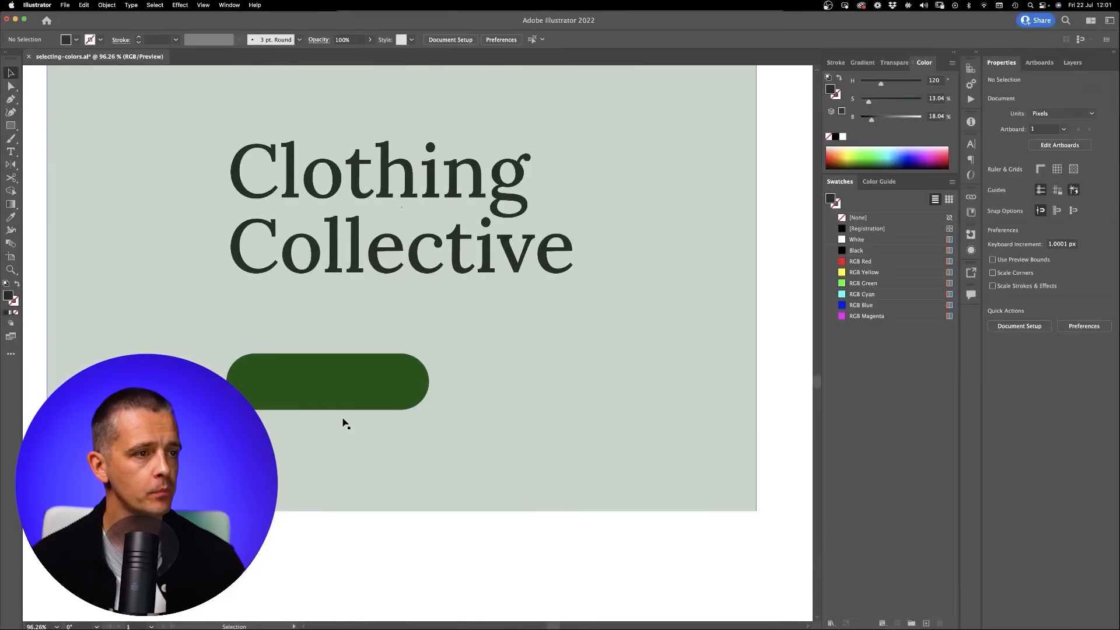
{"action": "key", "text": "z"}
{"action": "left_click_drag", "start_coordinate": [427, 458], "coordinate": [315, 526]}
{"action": "left_click_drag", "start_coordinate": [457, 481], "coordinate": [630, 154]}
{"action": "left_click_drag", "start_coordinate": [461, 439], "coordinate": [462, 150]}
{"action": "mouse_move", "coordinate": [504, 277]}
{"action": "left_mouse_down"}
{"action": "mouse_move", "coordinate": [437, 305]}
{"action": "mouse_move", "coordinate": [482, 285]}
{"action": "mouse_move", "coordinate": [458, 285]}
{"action": "mouse_move", "coordinate": [512, 280]}
{"action": "mouse_move", "coordinate": [507, 270]}
{"action": "left_mouse_up"}
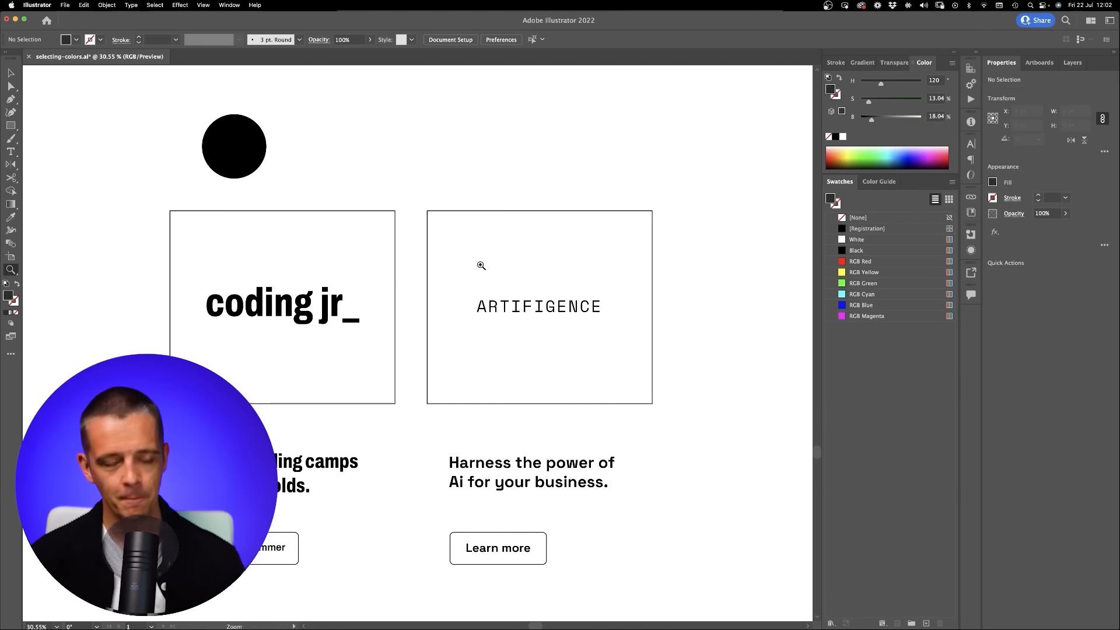
Step: Recolour the black circle above the coding jr_ frame to blue, about hue 215°, saturation 86% and brightness 86%
{"action": "key", "text": "v"}
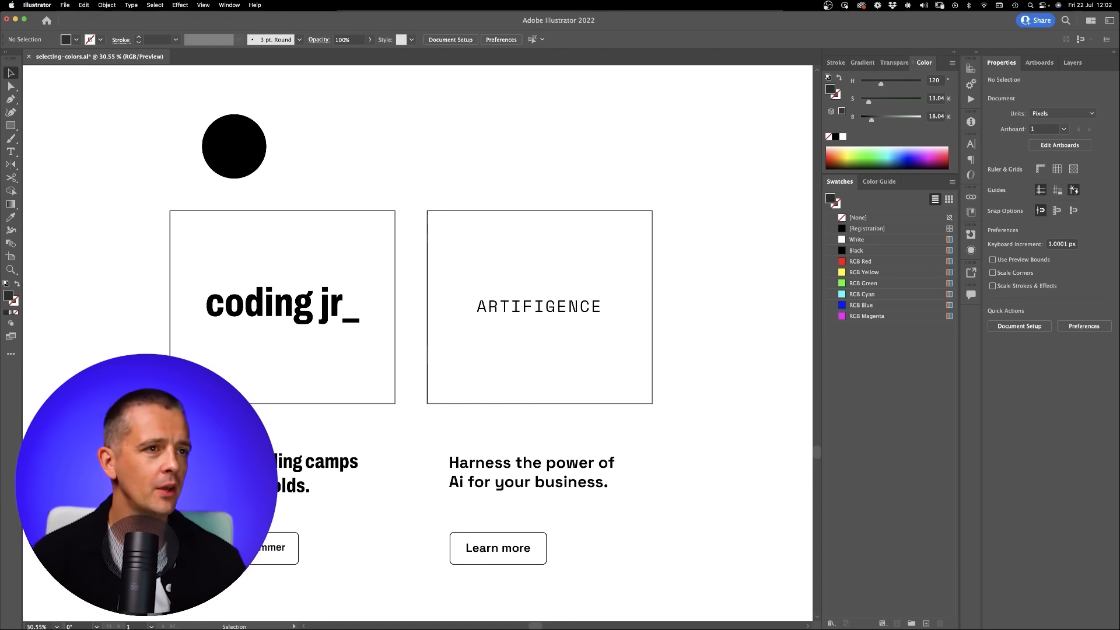
{"action": "left_click", "coordinate": [256, 149]}
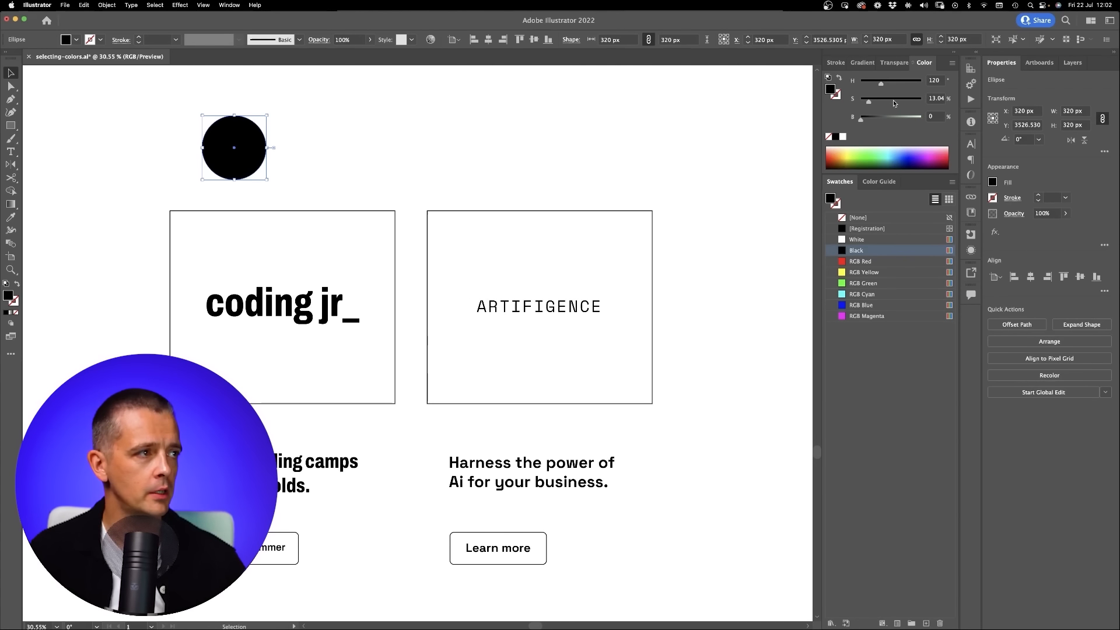
{"action": "left_click", "coordinate": [897, 118]}
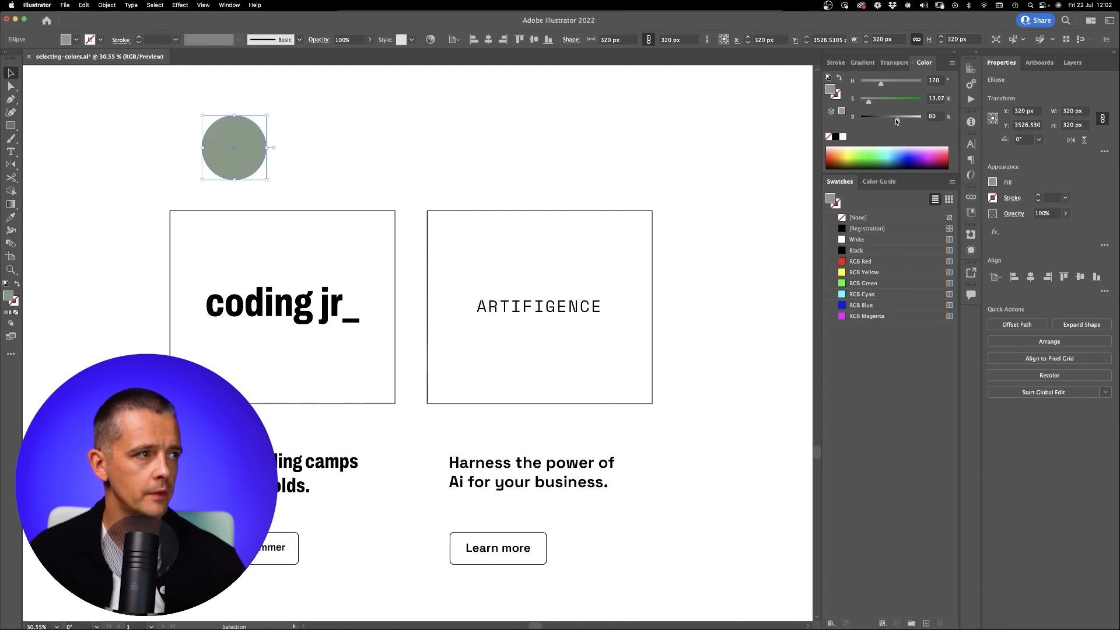
{"action": "left_click_drag", "start_coordinate": [891, 103], "coordinate": [912, 119]}
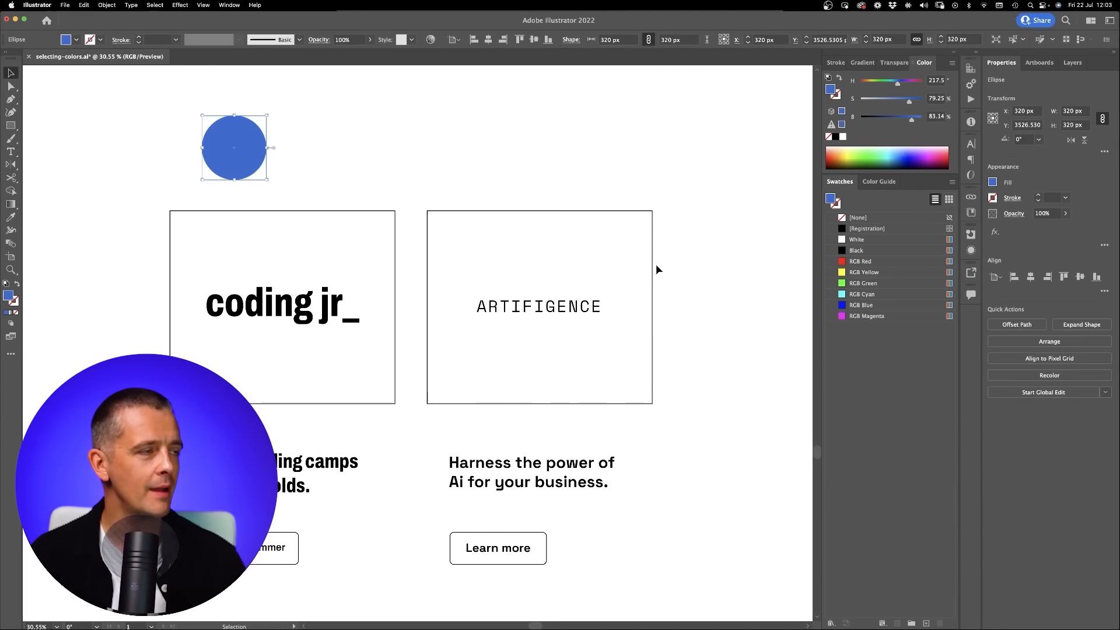
{"action": "left_click_drag", "start_coordinate": [909, 101], "coordinate": [923, 119]}
{"action": "left_click_drag", "start_coordinate": [896, 82], "coordinate": [913, 101]}
{"action": "left_click", "coordinate": [753, 135]}
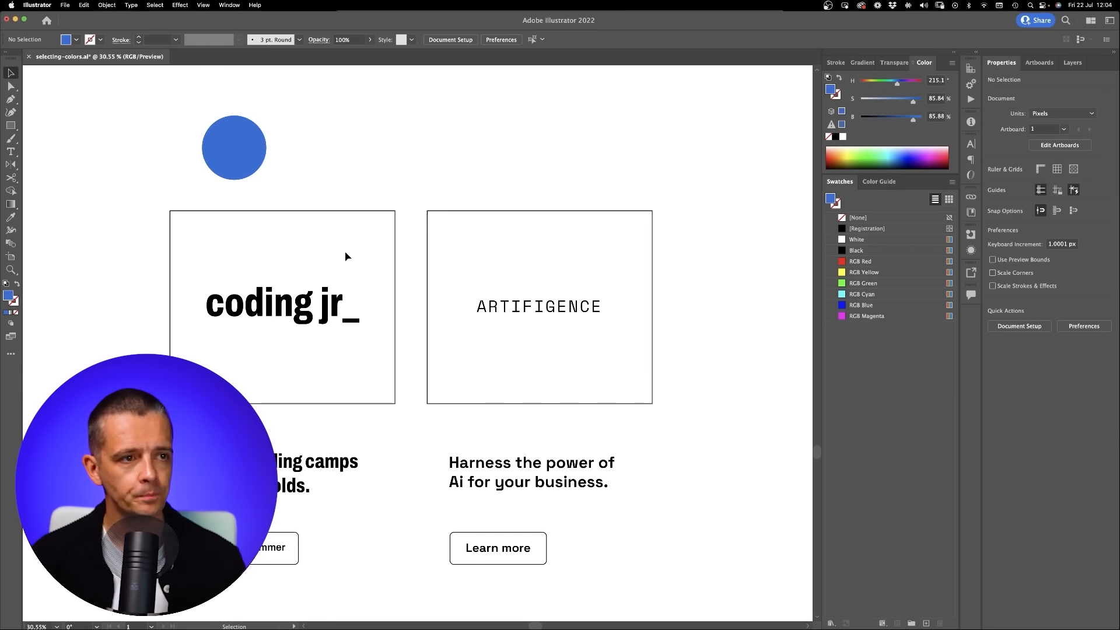
Step: Align the blue circle with the coding jr_ frame's left edge and duplicate it into a row of four overlapping circles
{"action": "mouse_move", "coordinate": [226, 143]}
{"action": "left_mouse_down"}
{"action": "mouse_move", "coordinate": [190, 143]}
{"action": "mouse_move", "coordinate": [266, 161]}
{"action": "mouse_move", "coordinate": [234, 162]}
{"action": "left_mouse_up"}
{"action": "key", "text": "super+z"}
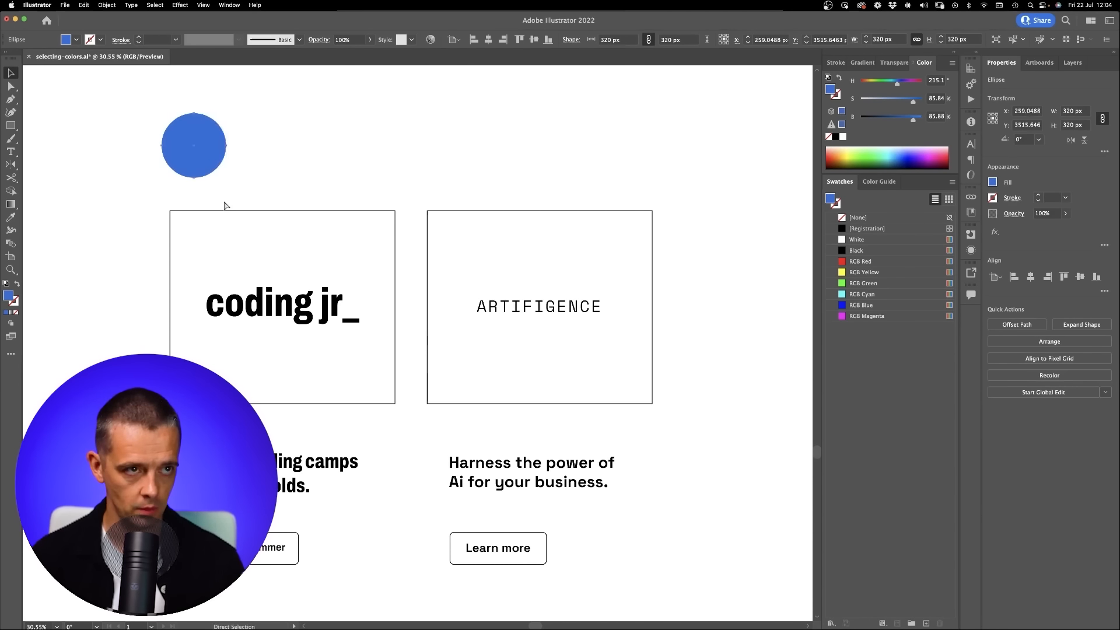
{"action": "key", "text": "v"}
{"action": "key", "text": "super+z"}
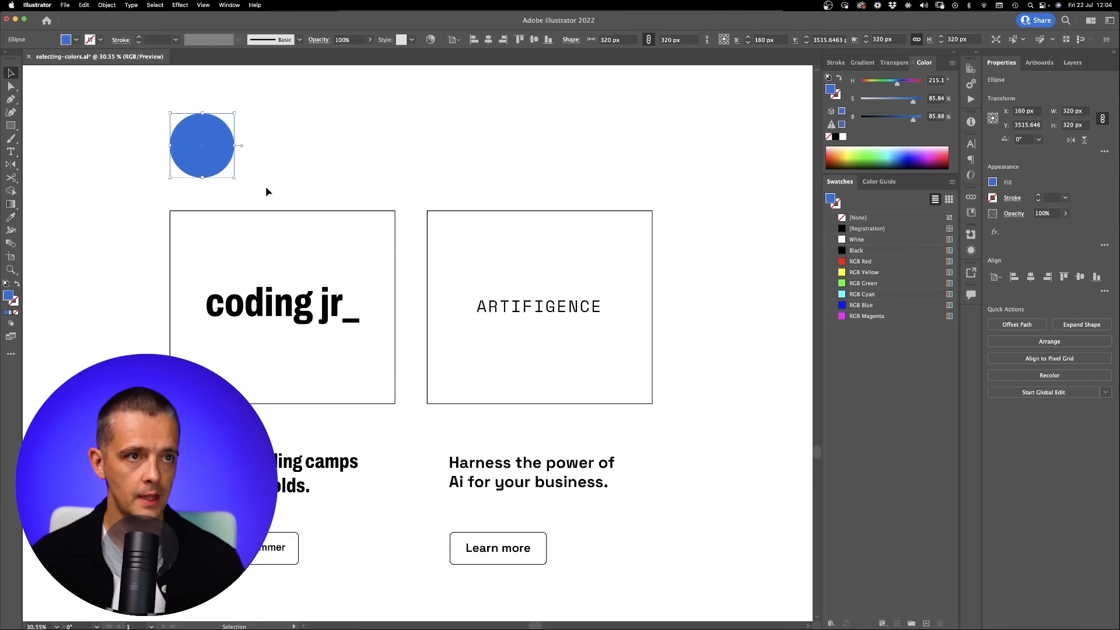
{"action": "left_click_drag", "start_coordinate": [211, 162], "coordinate": [251, 161]}
{"action": "left_click_drag", "start_coordinate": [239, 159], "coordinate": [301, 161]}
{"action": "left_click", "coordinate": [350, 177]}
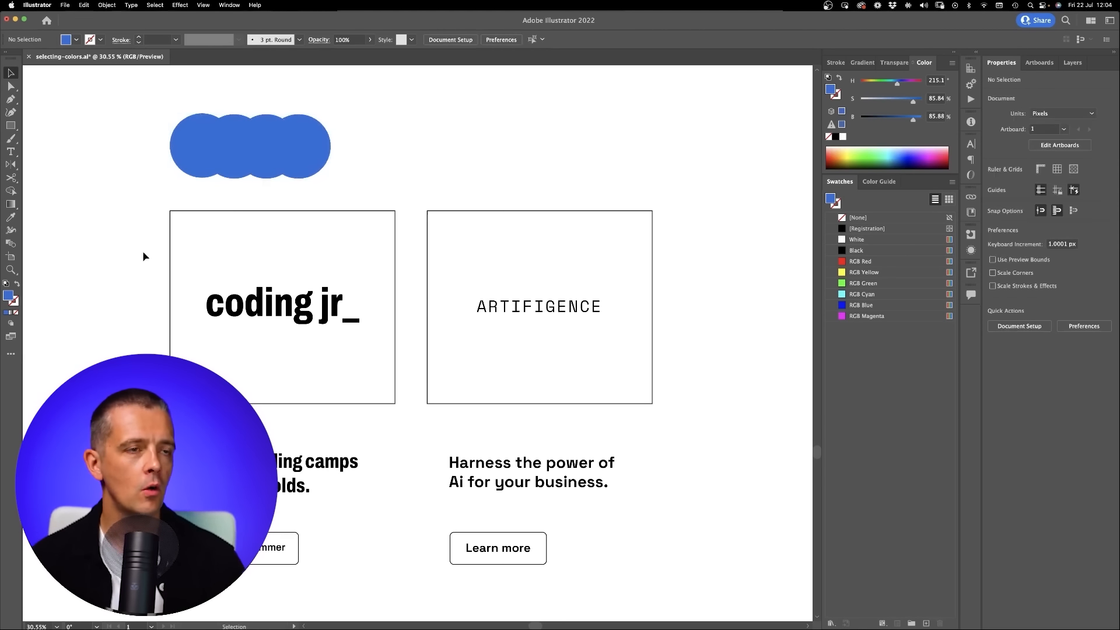
Step: Copy the hex code of the leftmost blue circle's fill colour
{"action": "left_click", "coordinate": [196, 166]}
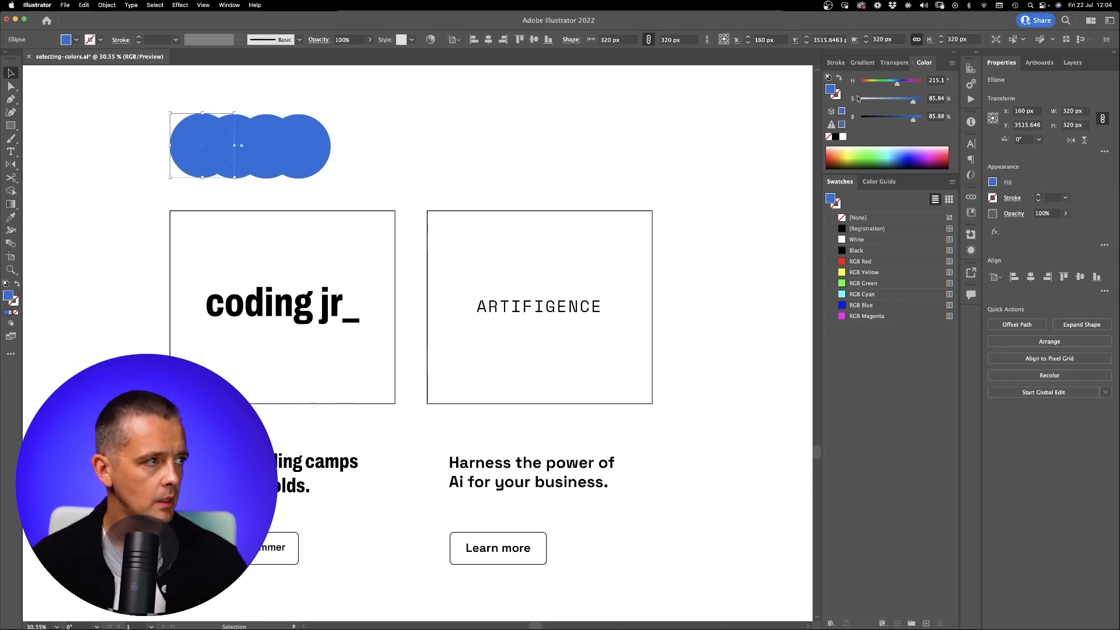
{"action": "double_click", "coordinate": [9, 293]}
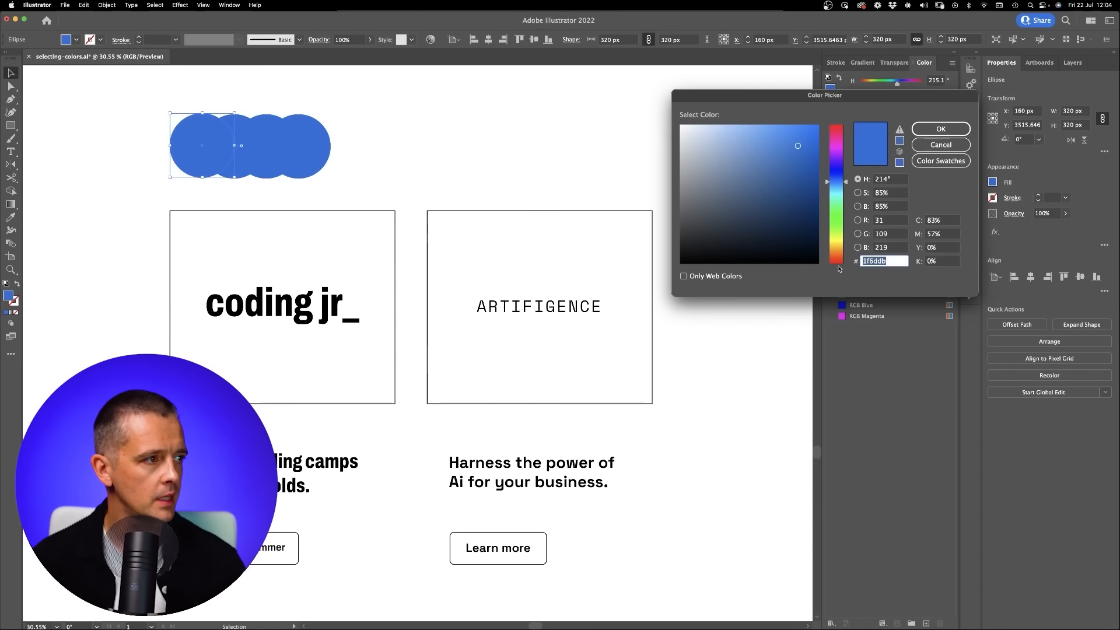
{"action": "left_click", "coordinate": [941, 129]}
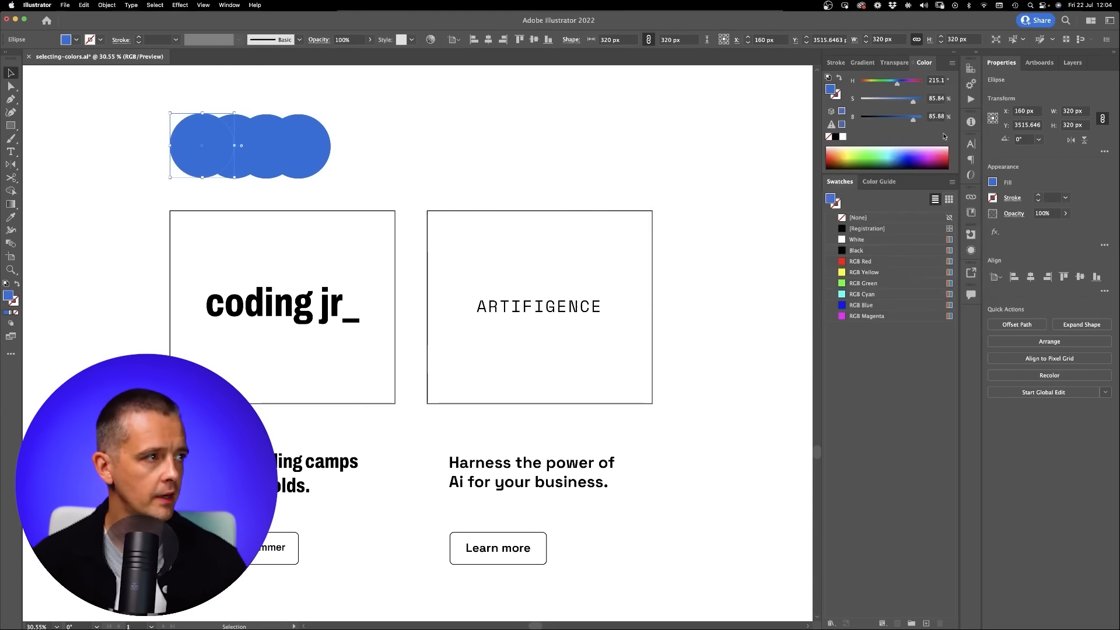
Step: Switch to Adobe Color and set the base colour C to hex 1F6DDB
{"action": "key", "text": "super+Tab"}
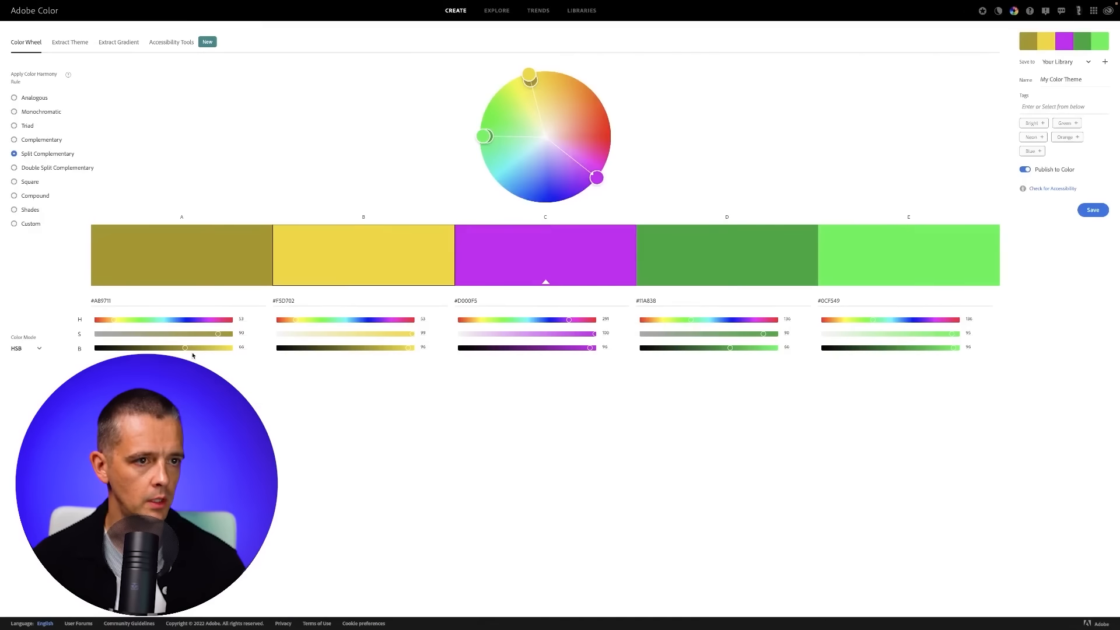
{"action": "left_click", "coordinate": [105, 300]}
{"action": "left_click", "coordinate": [476, 298]}
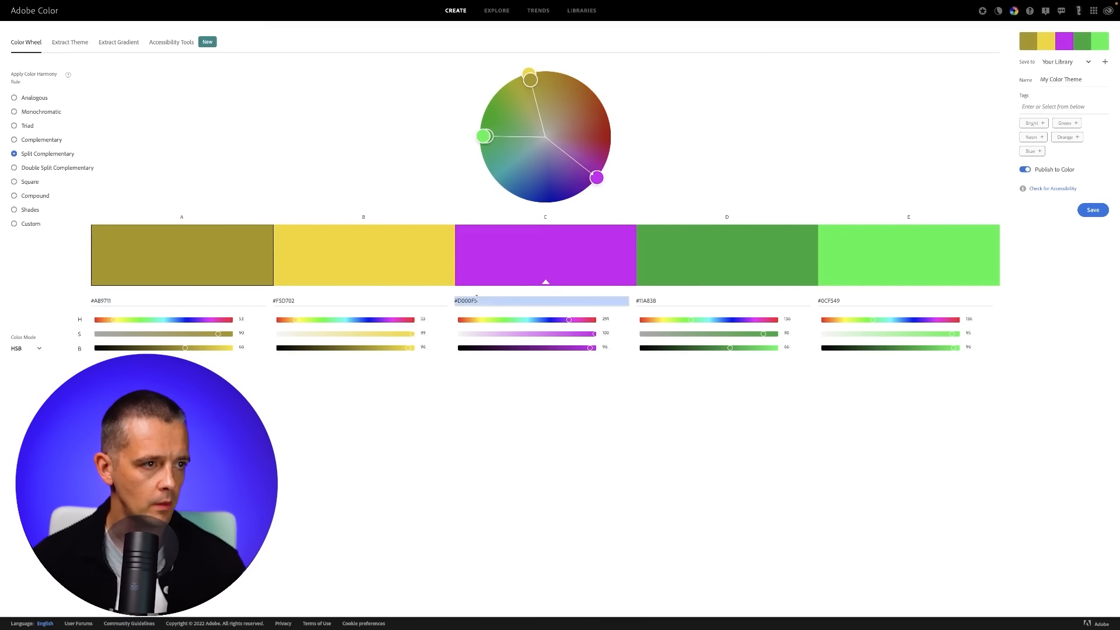
{"action": "type", "text": "1F6DDB"}
{"action": "key", "text": "Tab"}
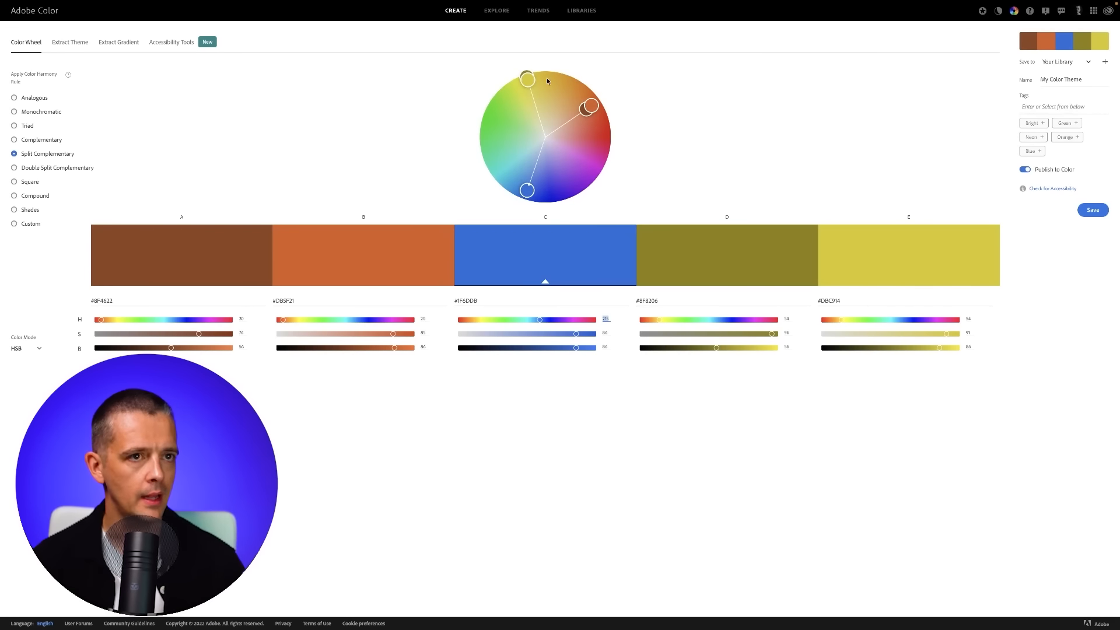
Step: Compare the Complementary rule, return to Split Complementary, and tune the complements to orange #DB6100 and yellow #DBB600
{"action": "left_click_drag", "start_coordinate": [527, 80], "coordinate": [543, 75]}
{"action": "left_click", "coordinate": [34, 139]}
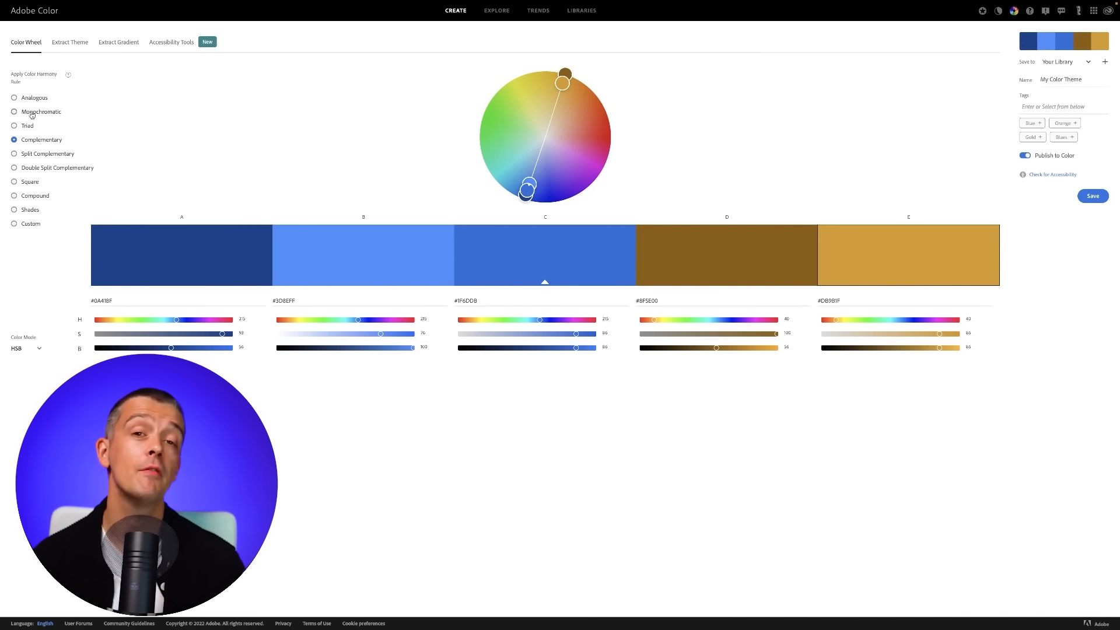
{"action": "left_click", "coordinate": [49, 154]}
{"action": "mouse_move", "coordinate": [529, 76]}
{"action": "left_mouse_down"}
{"action": "mouse_move", "coordinate": [539, 88]}
{"action": "mouse_move", "coordinate": [543, 72]}
{"action": "left_mouse_up"}
{"action": "mouse_move", "coordinate": [592, 105]}
{"action": "left_mouse_down"}
{"action": "mouse_move", "coordinate": [596, 86]}
{"action": "mouse_move", "coordinate": [573, 108]}
{"action": "left_mouse_up"}
{"action": "mouse_move", "coordinate": [540, 74]}
{"action": "left_mouse_down"}
{"action": "mouse_move", "coordinate": [544, 100]}
{"action": "mouse_move", "coordinate": [532, 75]}
{"action": "mouse_move", "coordinate": [542, 72]}
{"action": "mouse_move", "coordinate": [526, 71]}
{"action": "mouse_move", "coordinate": [537, 71]}
{"action": "left_mouse_up"}
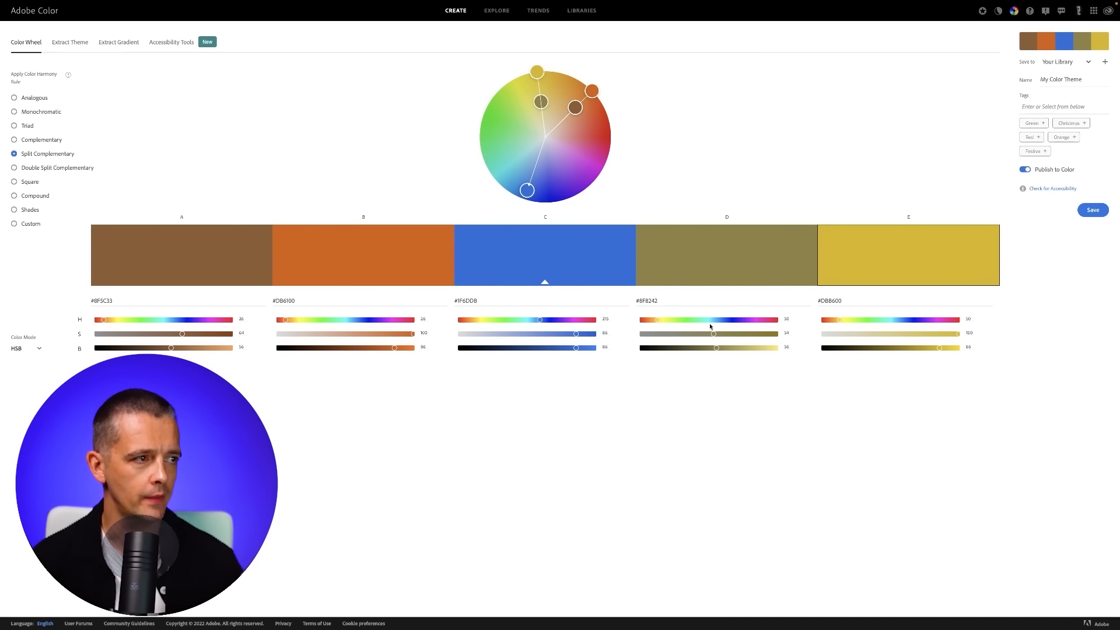
Step: Copy the hex code of the yellow swatch E and switch back to Illustrator
{"action": "left_click", "coordinate": [828, 301]}
{"action": "triple_click", "coordinate": [829, 300]}
{"action": "key", "text": "super+c"}
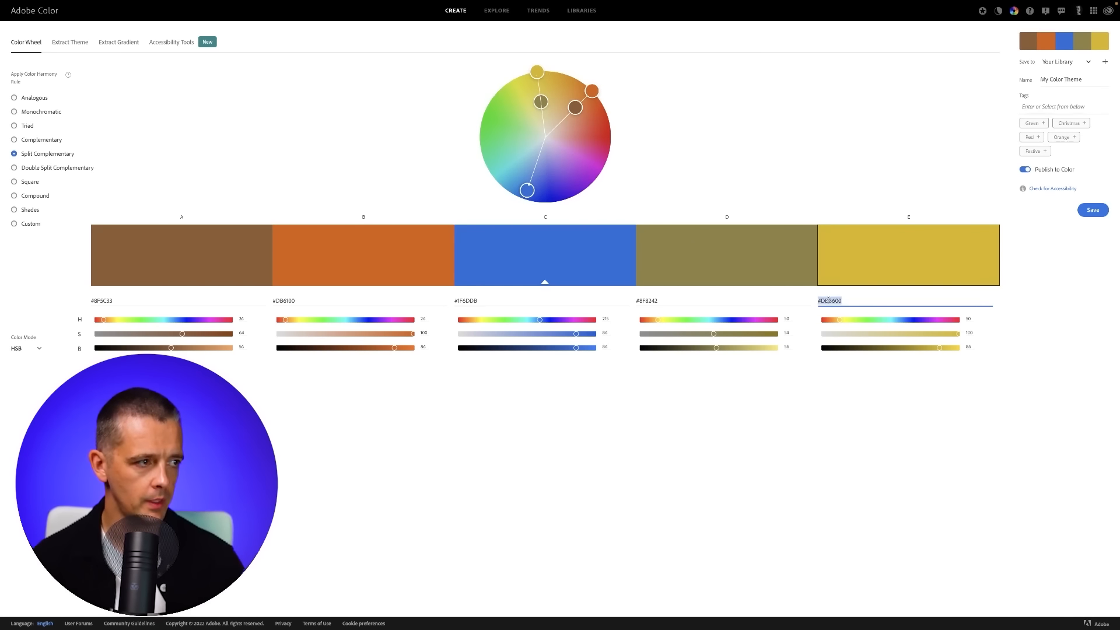
{"action": "key", "text": "super+Tab"}
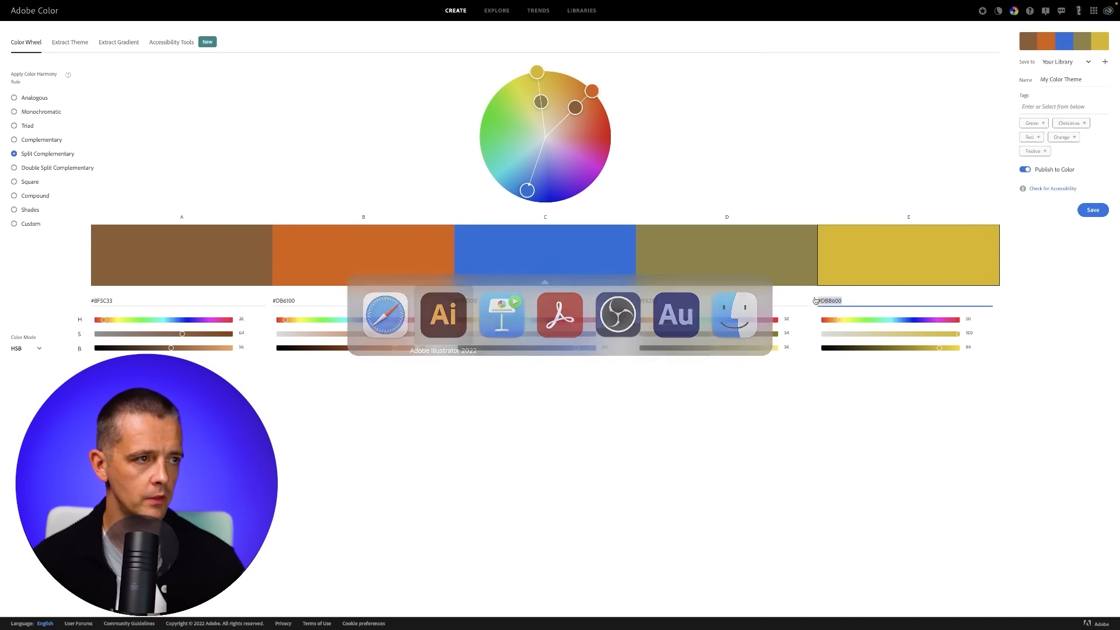
Step: Fill the second circle in the row with the copied yellow #DBB600
{"action": "left_click", "coordinate": [248, 141]}
{"action": "left_click", "coordinate": [233, 125]}
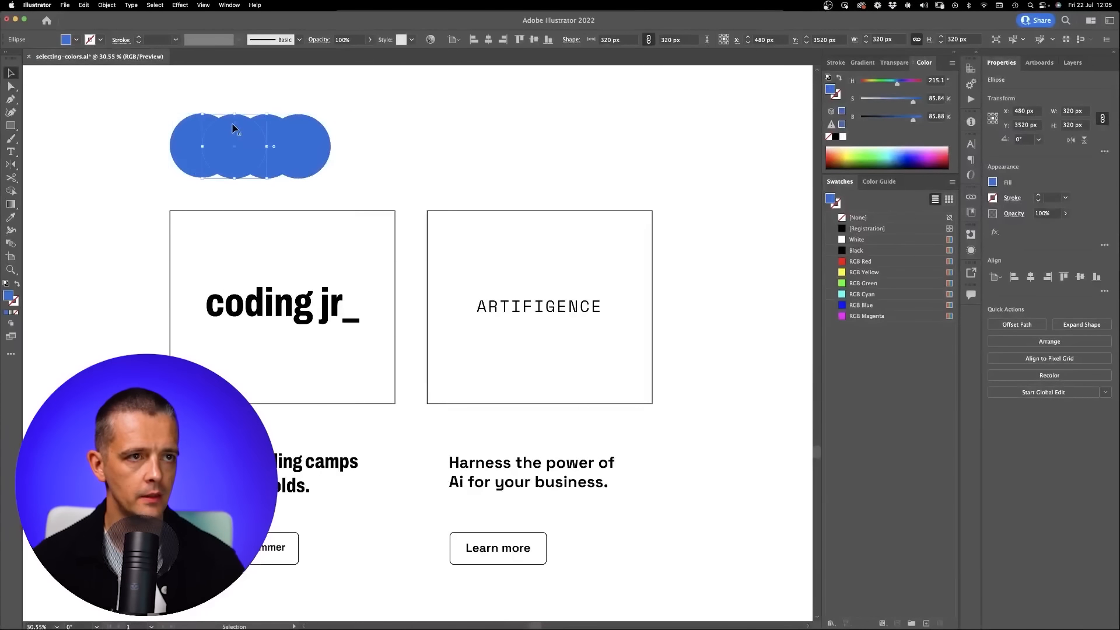
{"action": "double_click", "coordinate": [8, 296]}
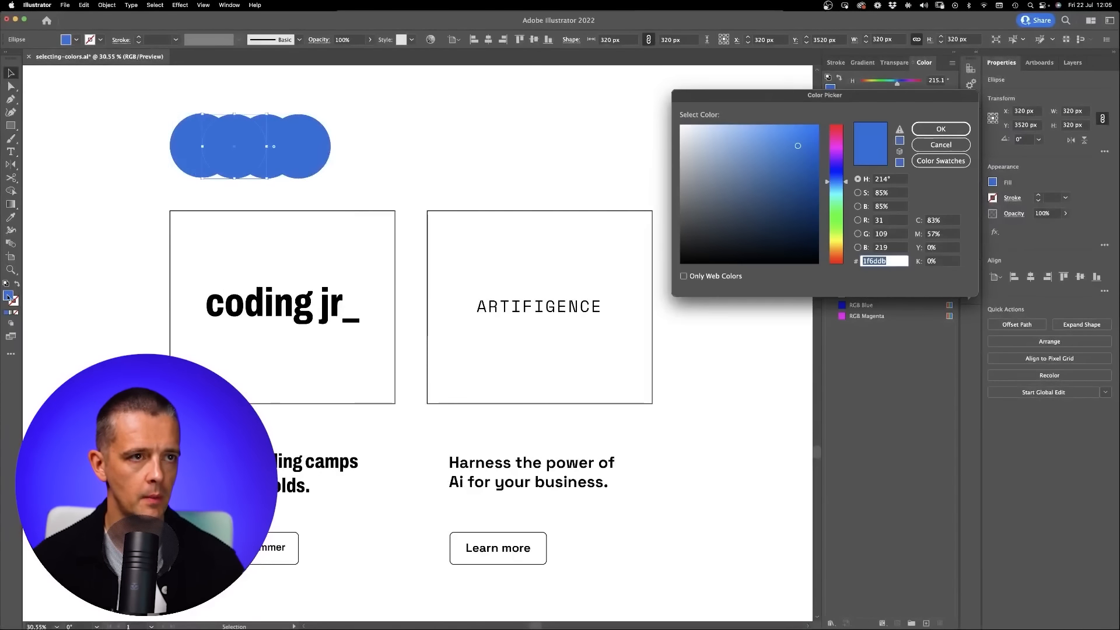
{"action": "key", "text": "super+v"}
{"action": "key", "text": "Tab"}
{"action": "left_click", "coordinate": [938, 129]}
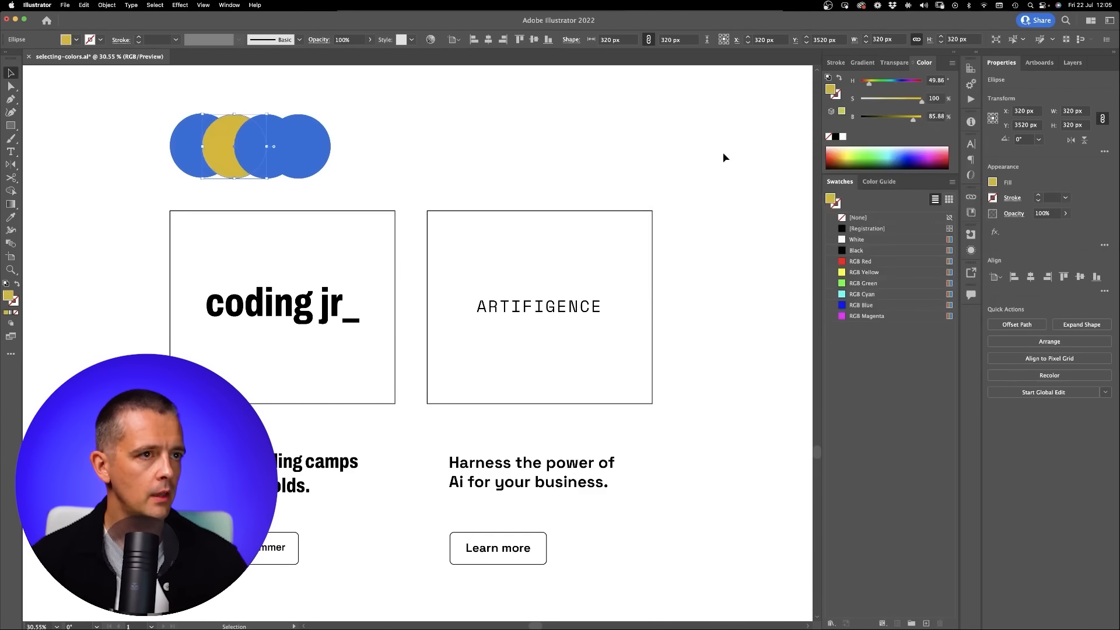
Step: Fill the third circle with the orange #DB6100 copied from Adobe Color's swatch B, and delete the fourth blue circle
{"action": "left_click", "coordinate": [253, 132]}
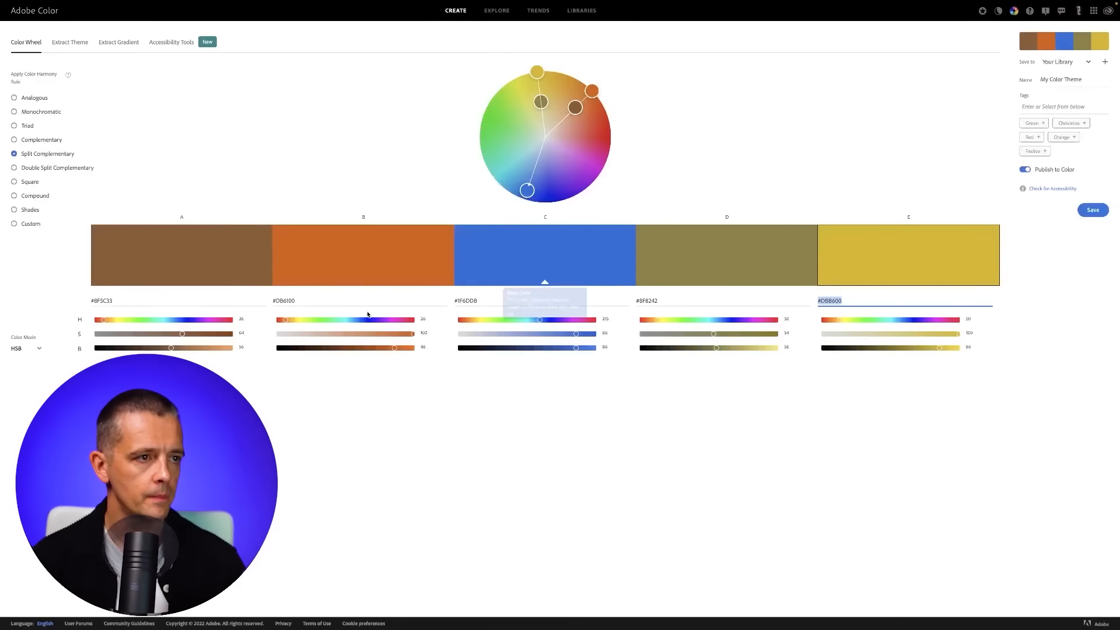
{"action": "double_click", "coordinate": [284, 301]}
{"action": "key", "text": "super+c"}
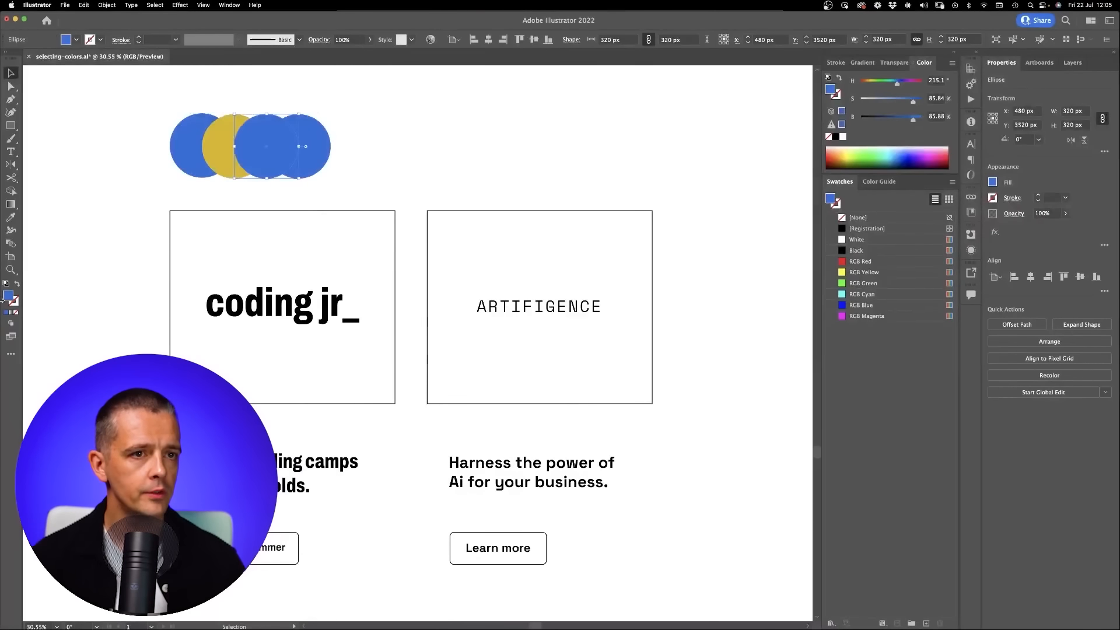
{"action": "double_click", "coordinate": [8, 296]}
{"action": "key", "text": "super+v"}
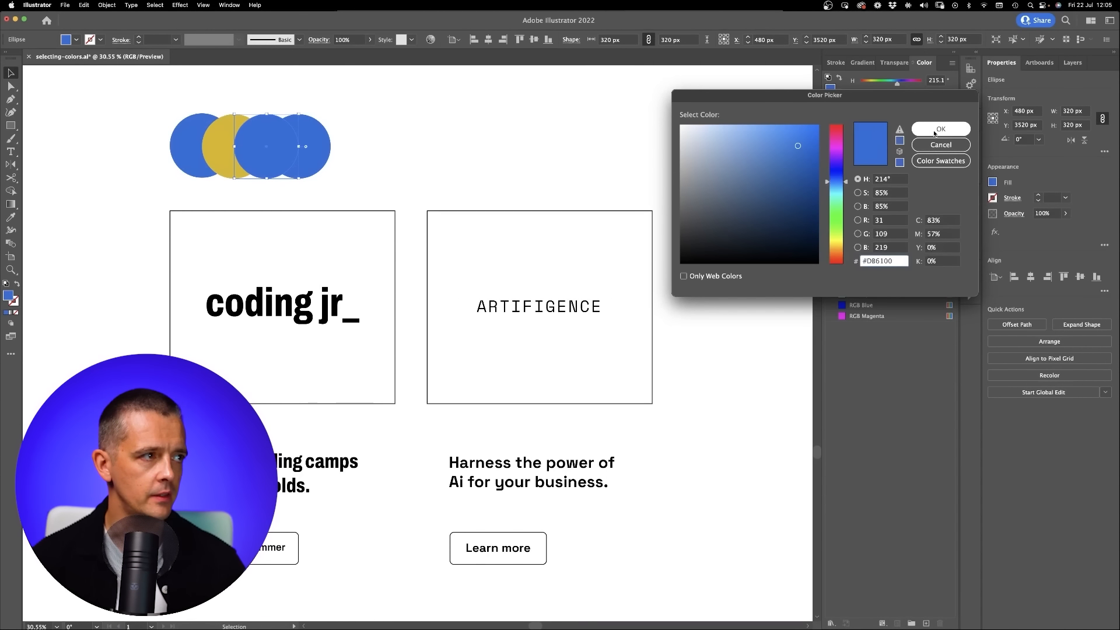
{"action": "left_click", "coordinate": [941, 129]}
{"action": "left_click", "coordinate": [325, 152]}
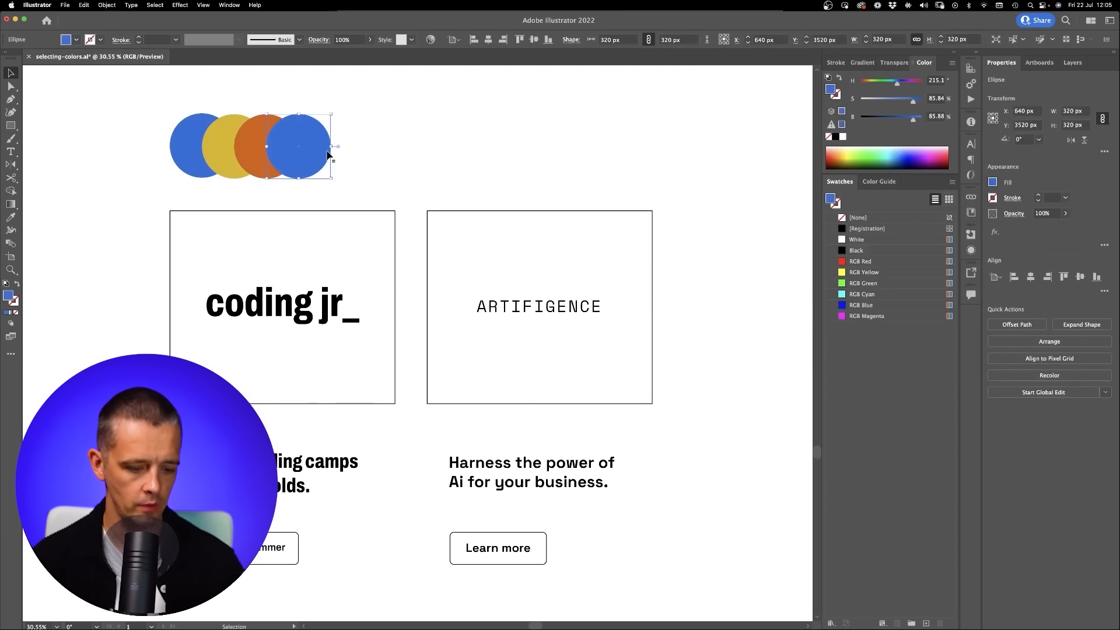
{"action": "key", "text": "Delete"}
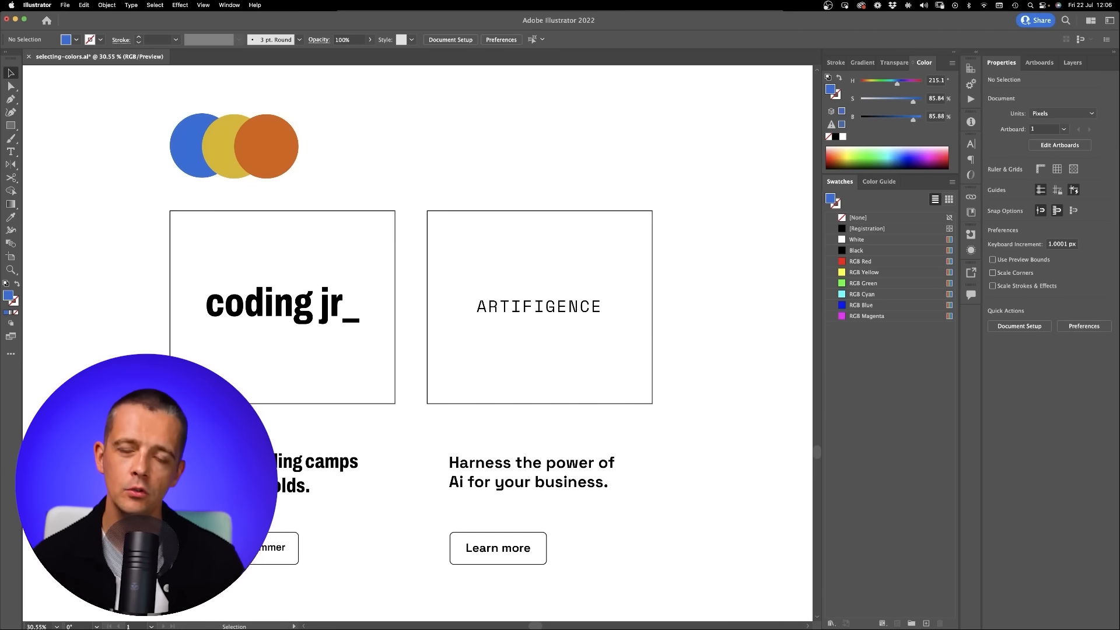
Step: Colour the coding jr_ logo text with the blue sampled from the first circle
{"action": "left_click", "coordinate": [292, 303]}
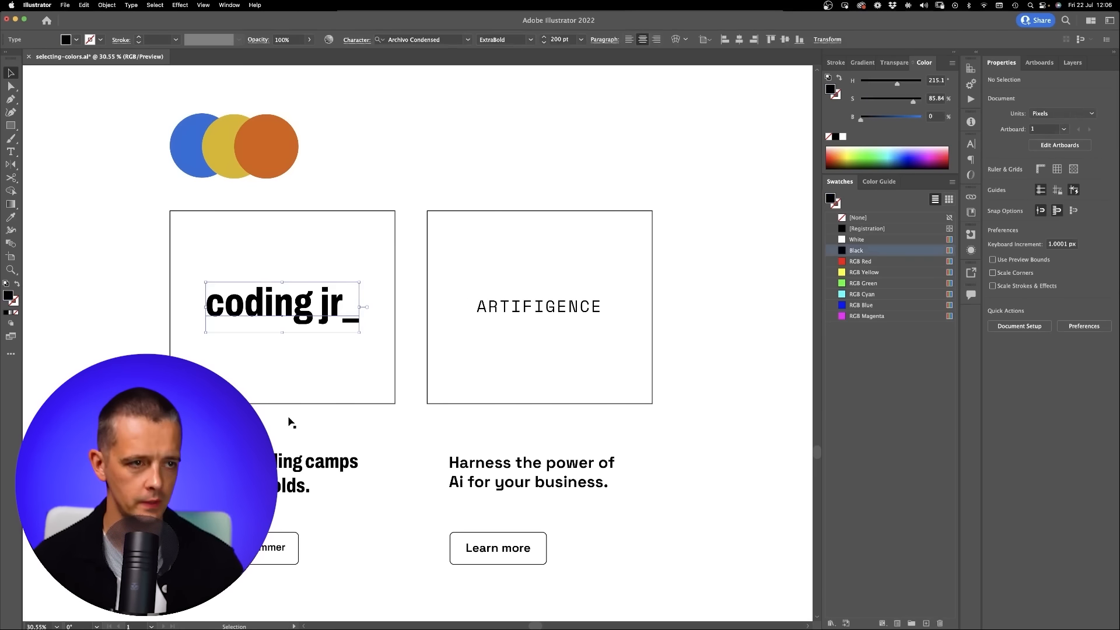
{"action": "key", "text": "i"}
{"action": "left_click", "coordinate": [209, 151]}
{"action": "left_click", "coordinate": [196, 146]}
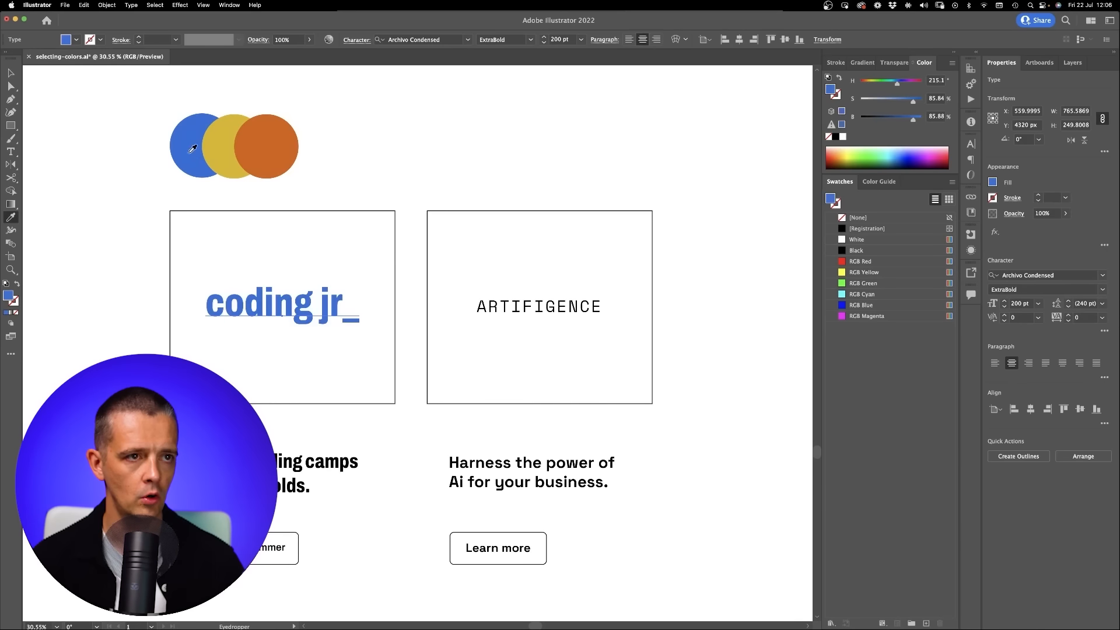
{"action": "key", "text": "v"}
{"action": "left_click", "coordinate": [261, 400]}
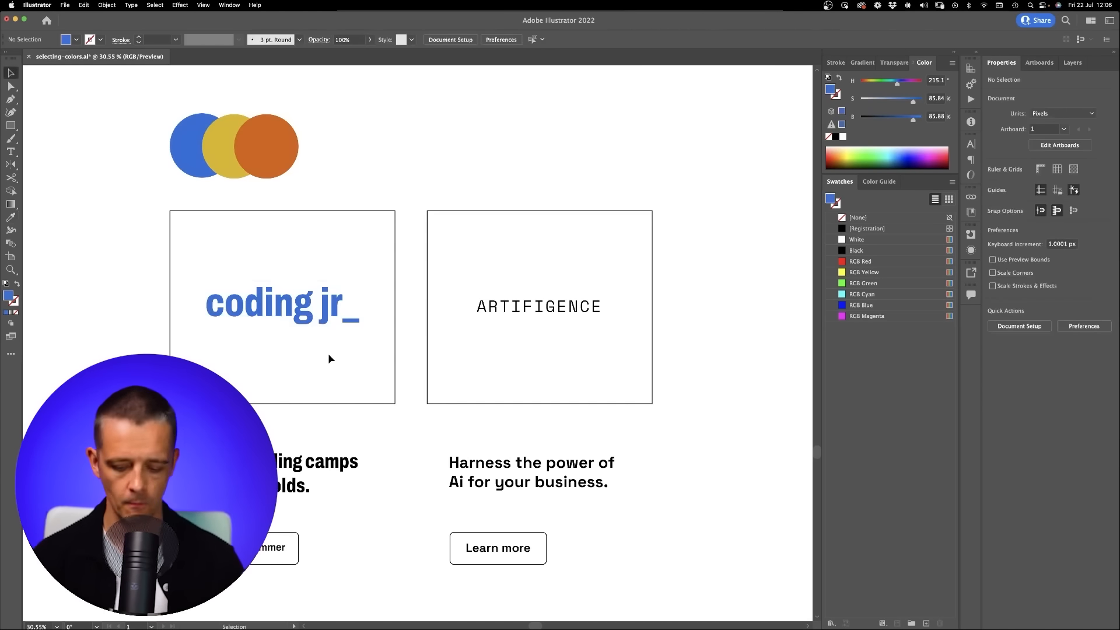
Step: Draw a blue 1120 x 960 px rectangle over the coding jr_ frame and send it behind the logo text
{"action": "key", "text": "m"}
{"action": "mouse_move", "coordinate": [168, 210]}
{"action": "left_mouse_down"}
{"action": "mouse_move", "coordinate": [362, 402]}
{"action": "mouse_move", "coordinate": [395, 404]}
{"action": "left_mouse_up"}
{"action": "key", "text": "v"}
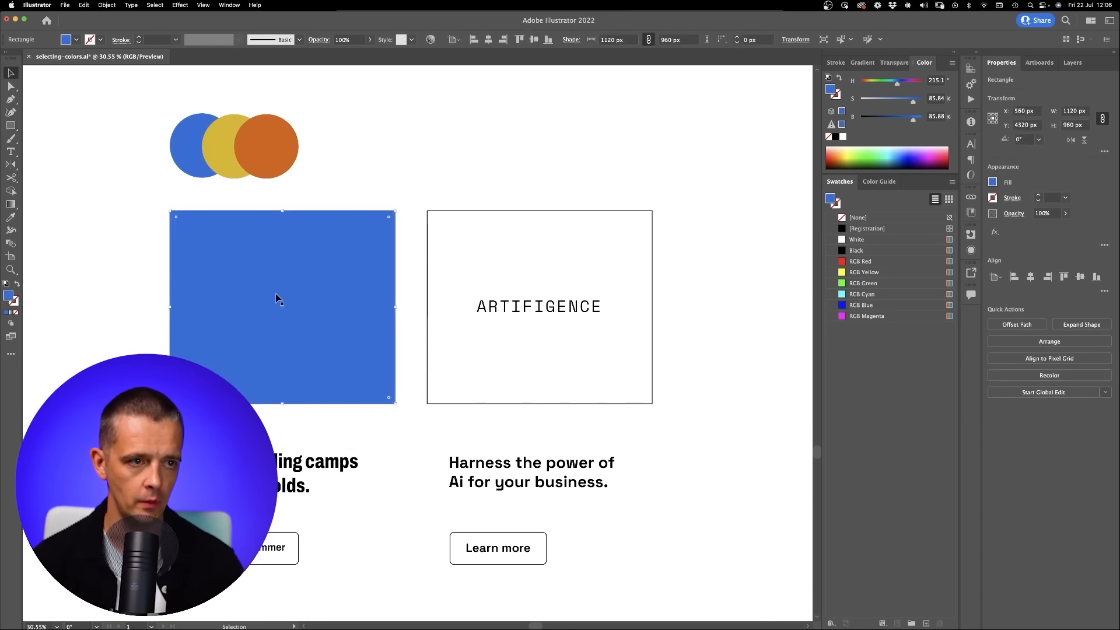
{"action": "key", "text": "super+shift+["}
Step: Recolour the coding jr_ logo text white by sampling the empty canvas
{"action": "left_click", "coordinate": [300, 298]}
{"action": "key", "text": "i"}
{"action": "left_click", "coordinate": [385, 178]}
{"action": "key", "text": "v"}
{"action": "left_click", "coordinate": [384, 179]}
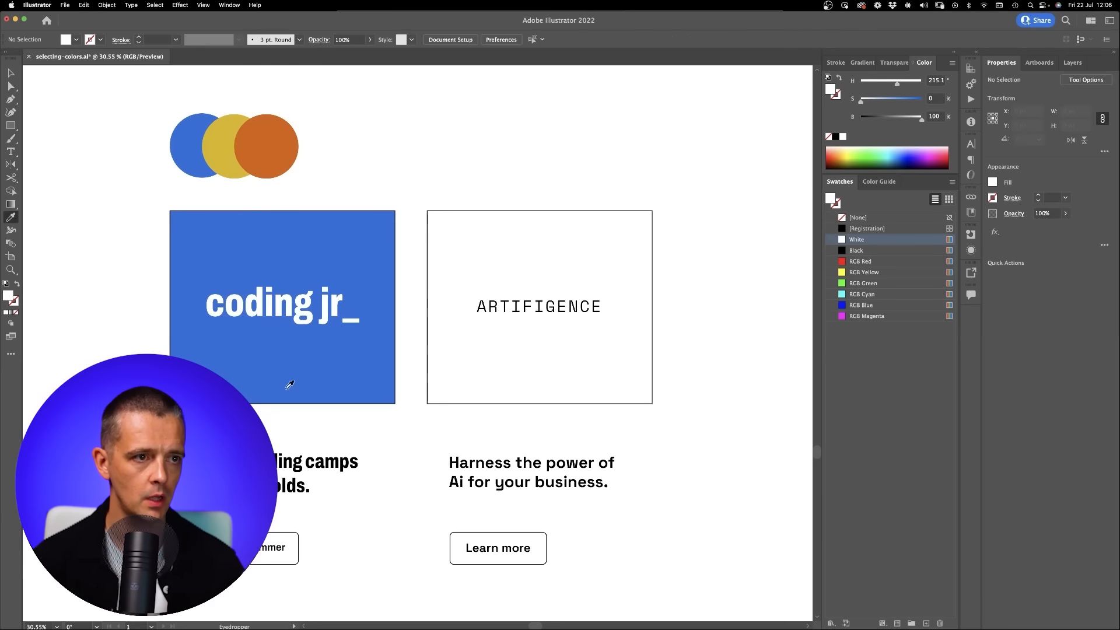
Step: Fill the button below the coding camps tagline with the yellow sampled from the middle circle
{"action": "left_click", "coordinate": [245, 474]}
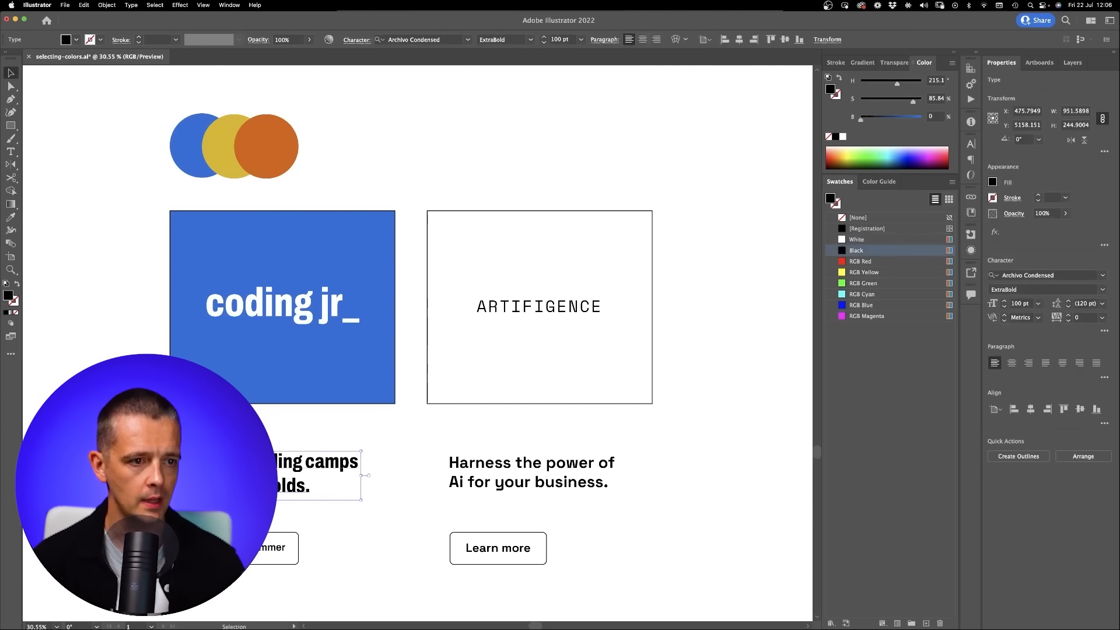
{"action": "left_click", "coordinate": [245, 514]}
{"action": "left_click", "coordinate": [245, 532]}
{"action": "key", "text": "i"}
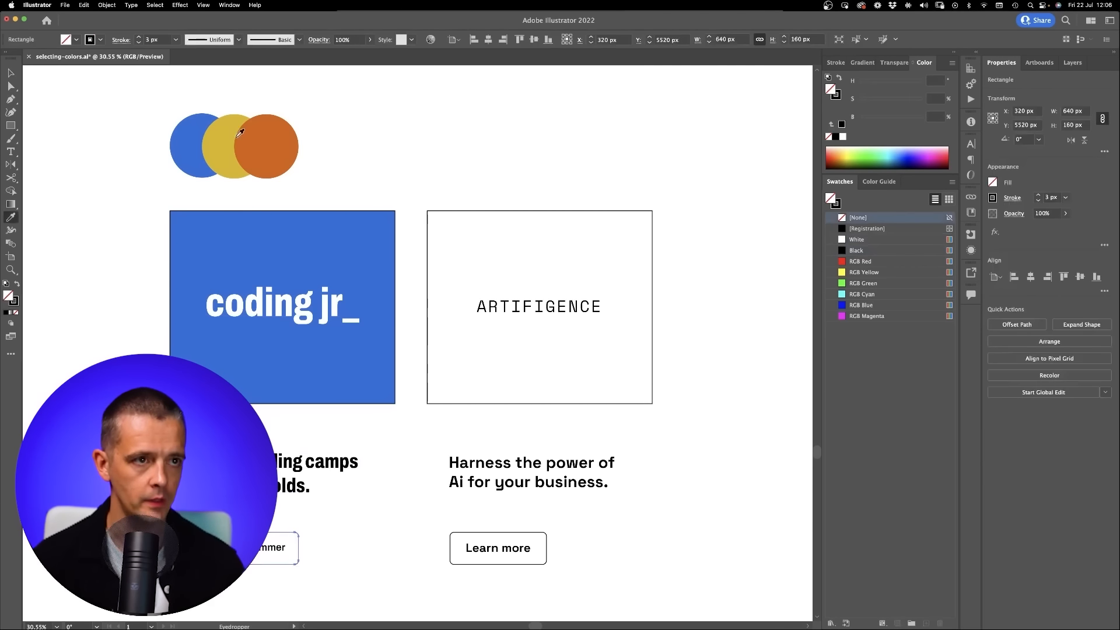
{"action": "left_click", "coordinate": [242, 146]}
{"action": "key", "text": "v"}
{"action": "left_click", "coordinate": [292, 510]}
{"action": "left_click", "coordinate": [257, 548]}
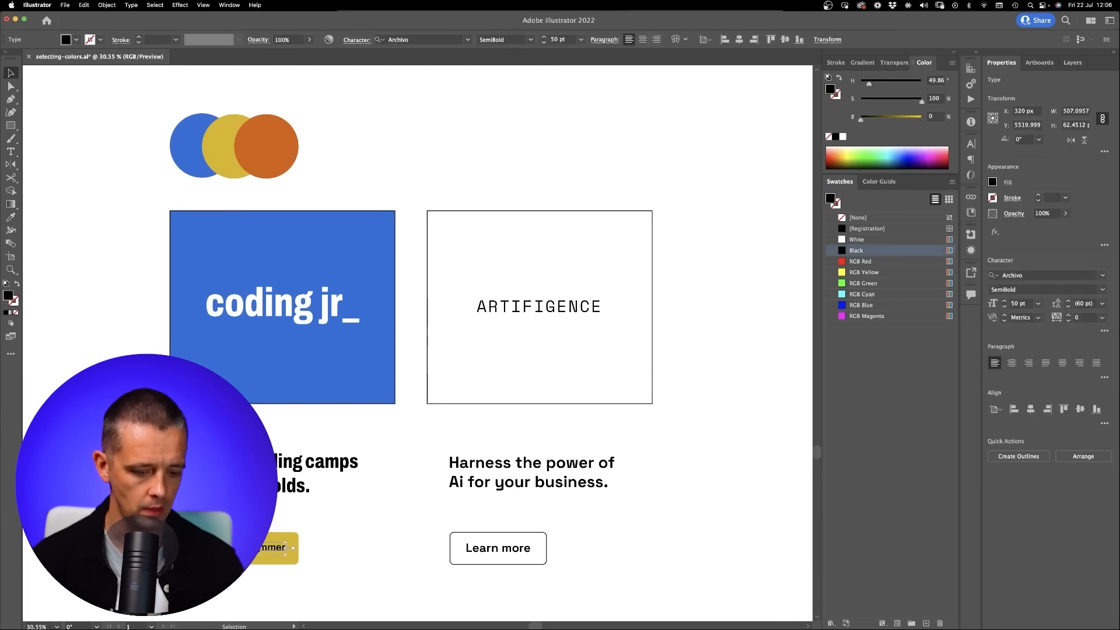
{"action": "key", "text": "super+shift+a"}
{"action": "left_click", "coordinate": [273, 536]}
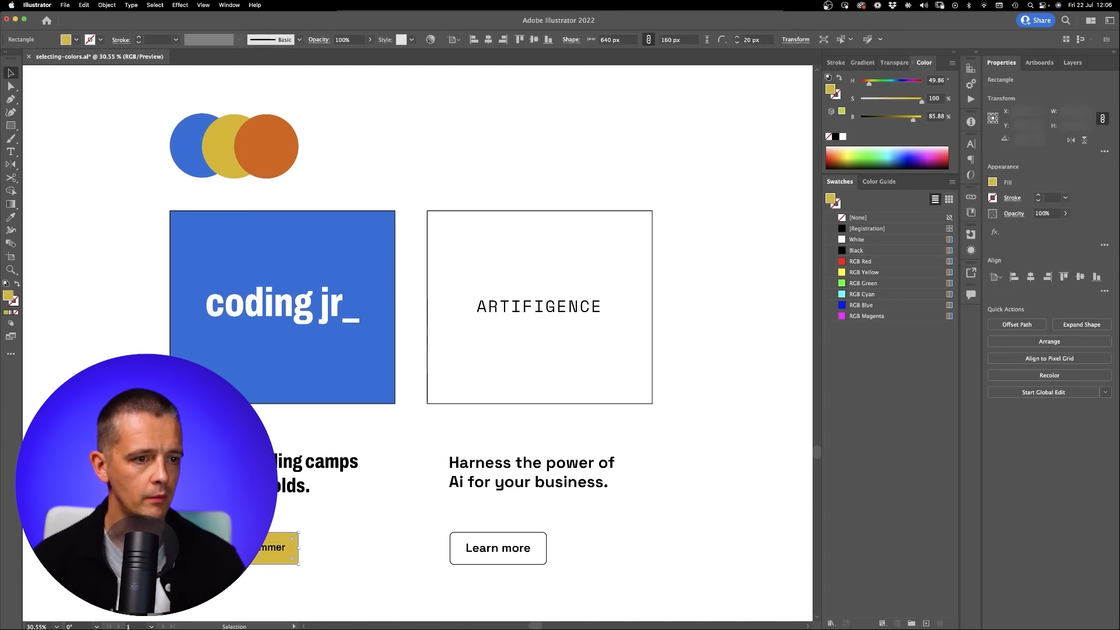
{"action": "key", "text": "super+shift+a"}
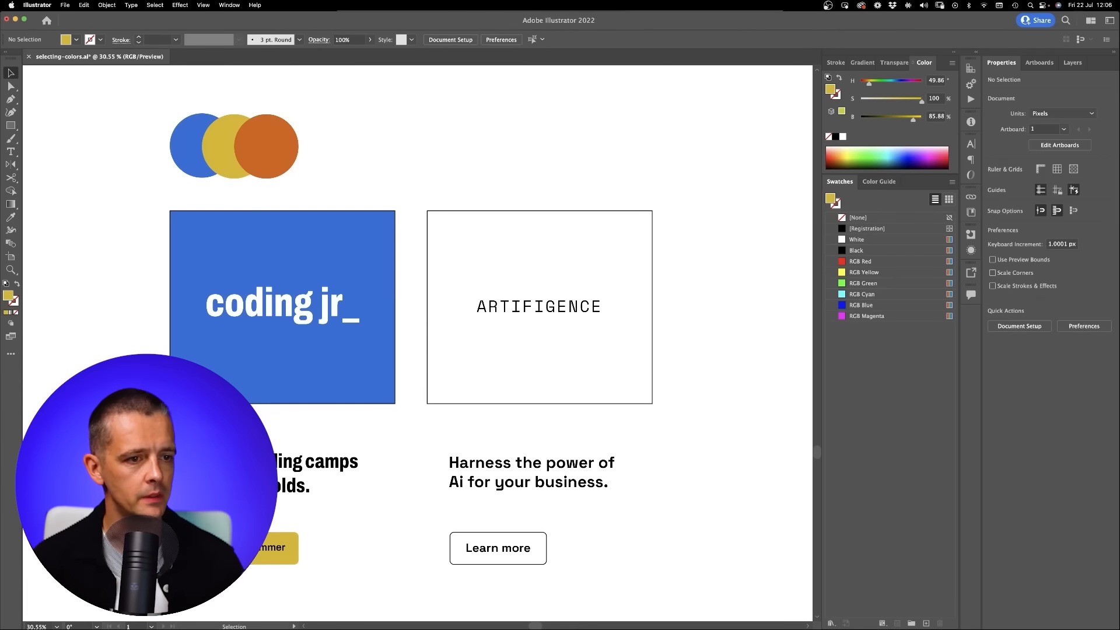
Step: Try the orange circle's colour on the coding camps tagline and undo it
{"action": "left_click", "coordinate": [316, 473]}
{"action": "key", "text": "i"}
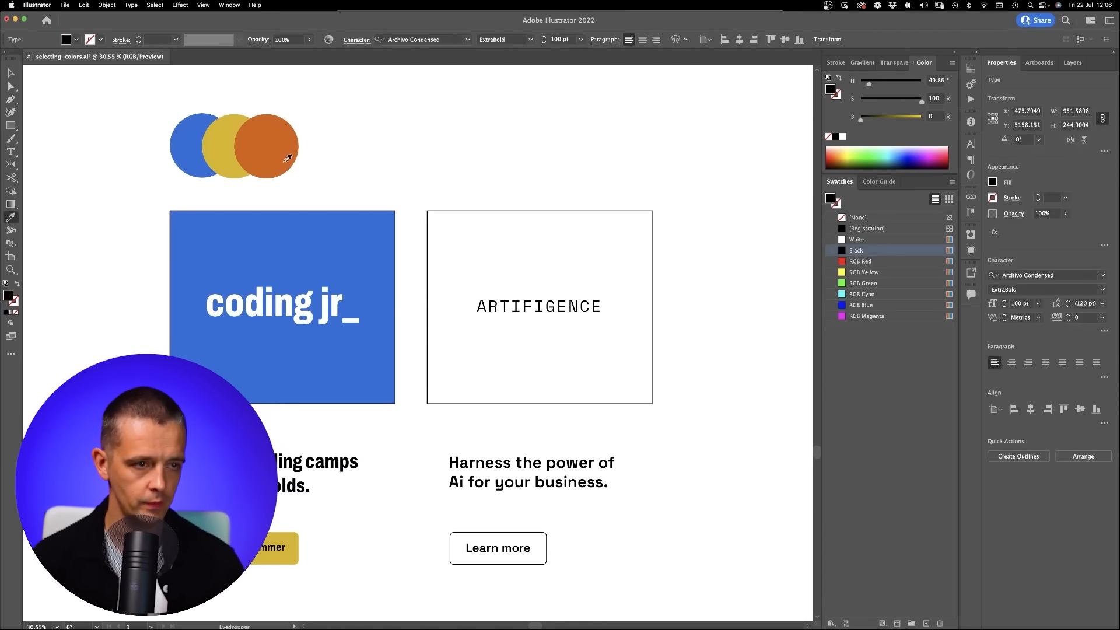
{"action": "key", "text": "super+shift+a"}
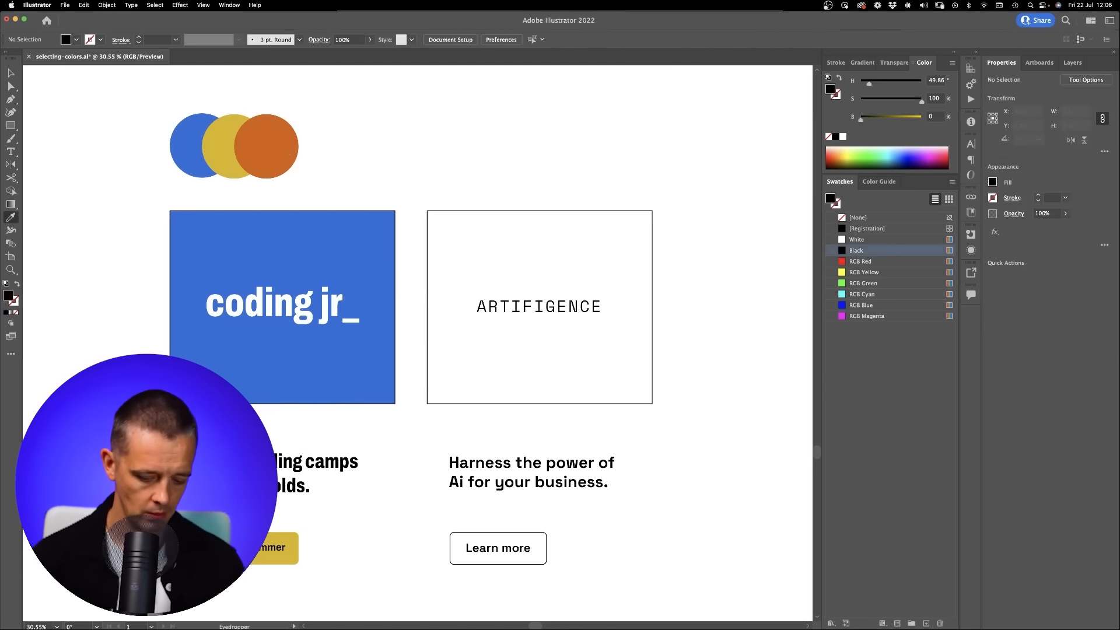
{"action": "key", "text": "v"}
{"action": "left_click", "coordinate": [285, 464]}
{"action": "key", "text": "i"}
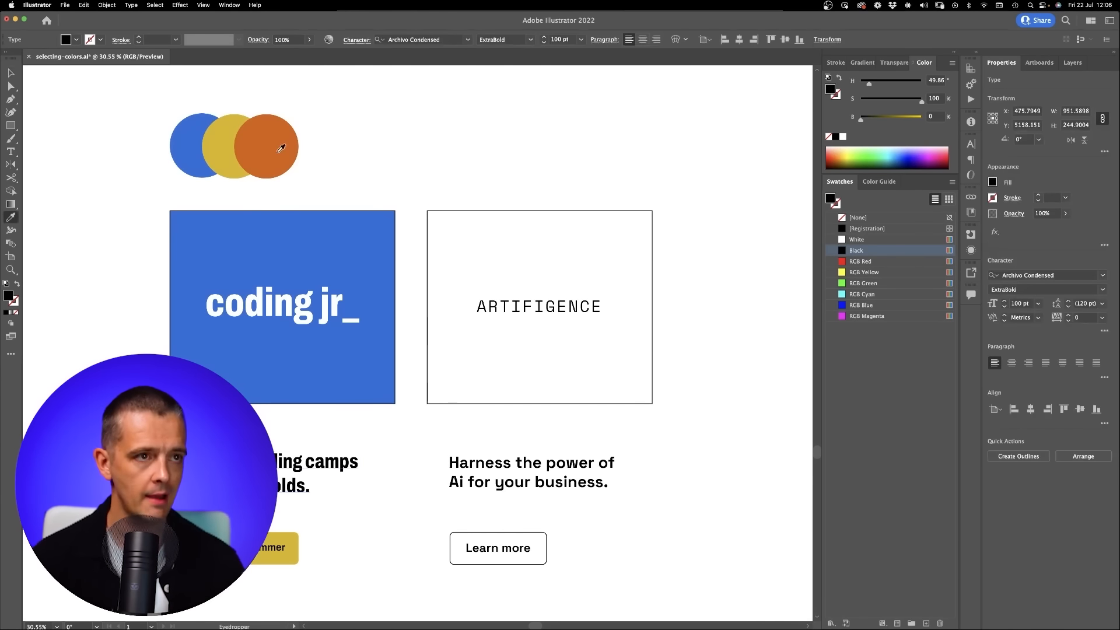
{"action": "left_click", "coordinate": [281, 147]}
{"action": "key", "text": "v"}
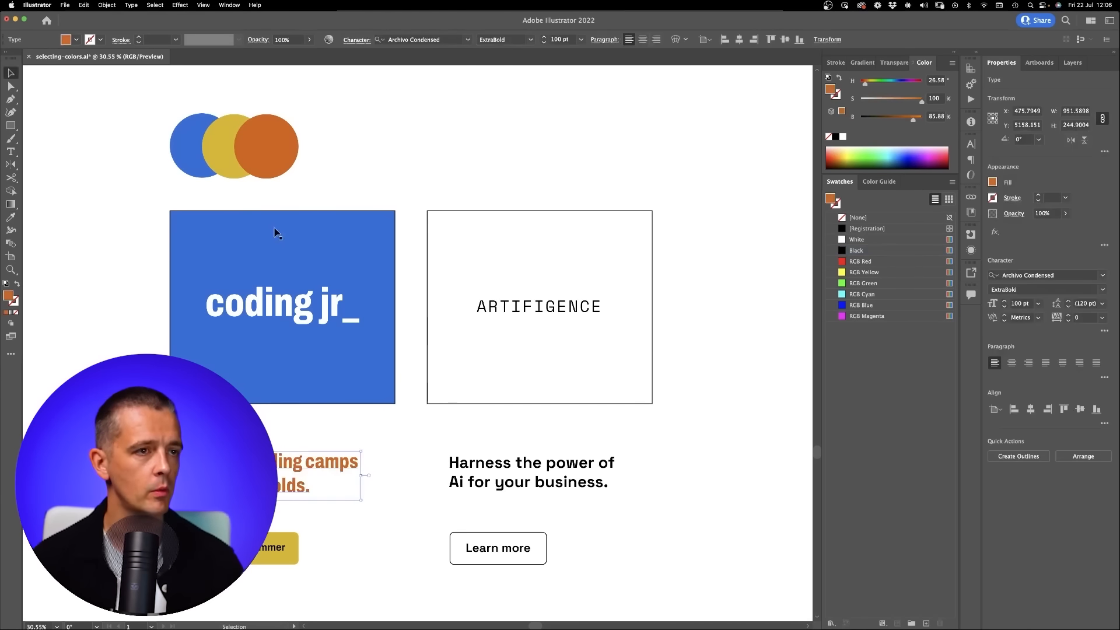
{"action": "key", "text": "super+z"}
{"action": "key", "text": "super+shift+a"}
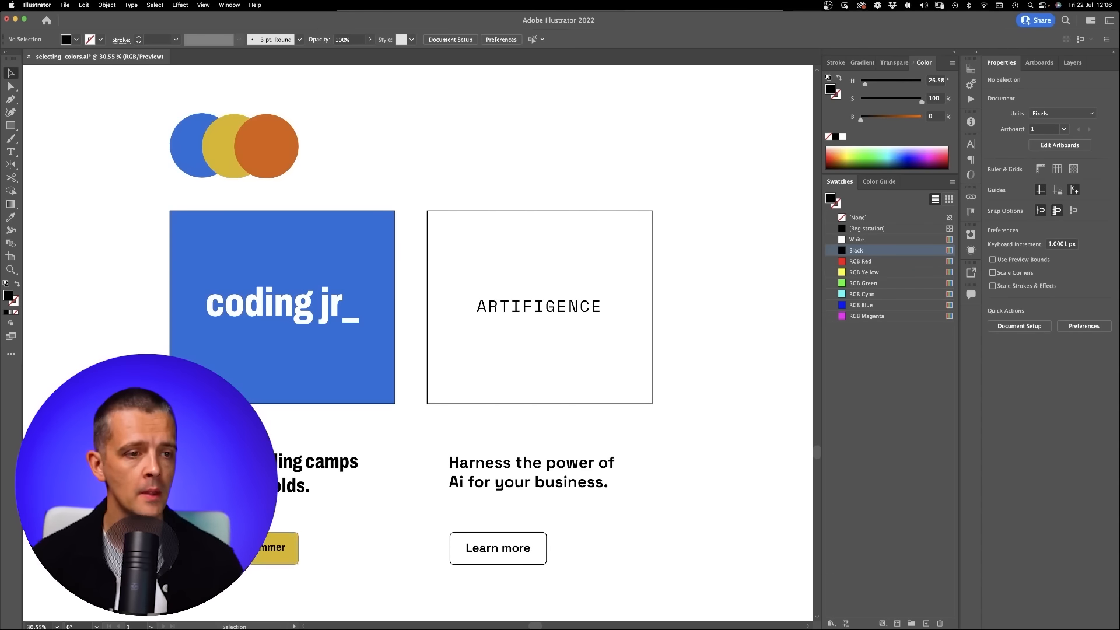
Step: Duplicate the three palette circles about 160 px down, overlapping the original row
{"action": "left_click", "coordinate": [254, 548]}
{"action": "left_click_drag", "start_coordinate": [163, 177], "coordinate": [265, 146]}
{"action": "left_click_drag", "start_coordinate": [224, 182], "coordinate": [226, 213]}
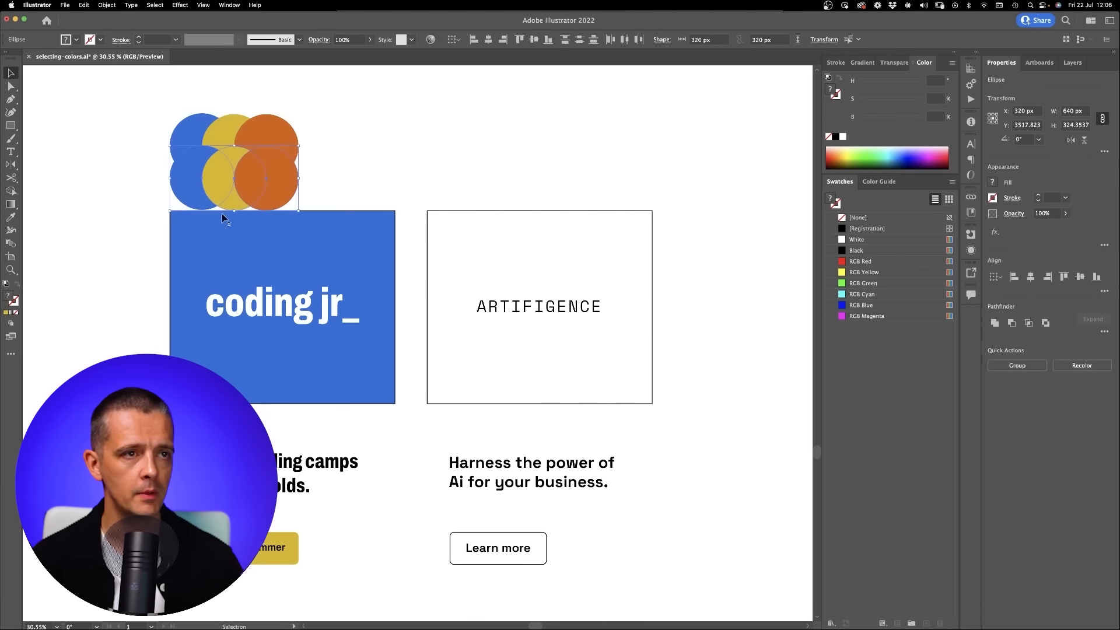
{"action": "left_click", "coordinate": [315, 122]}
Step: Lighten the duplicated yellow circle to about 49° hue, 82% saturation and 96% brightness
{"action": "left_click", "coordinate": [228, 174]}
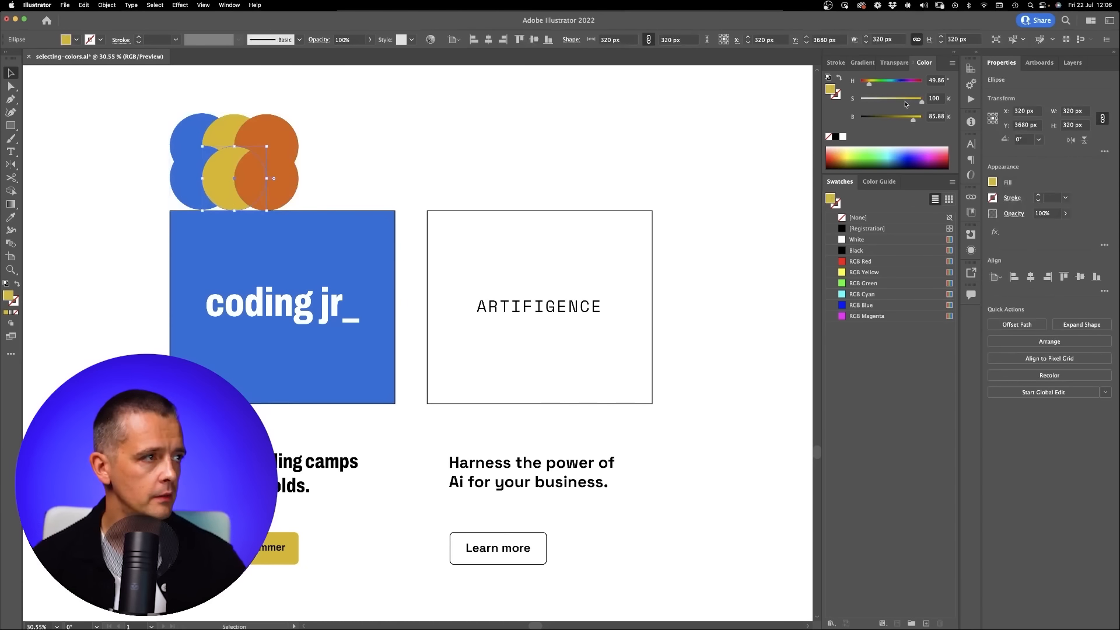
{"action": "left_click", "coordinate": [880, 99]}
{"action": "left_click_drag", "start_coordinate": [881, 102], "coordinate": [913, 103]}
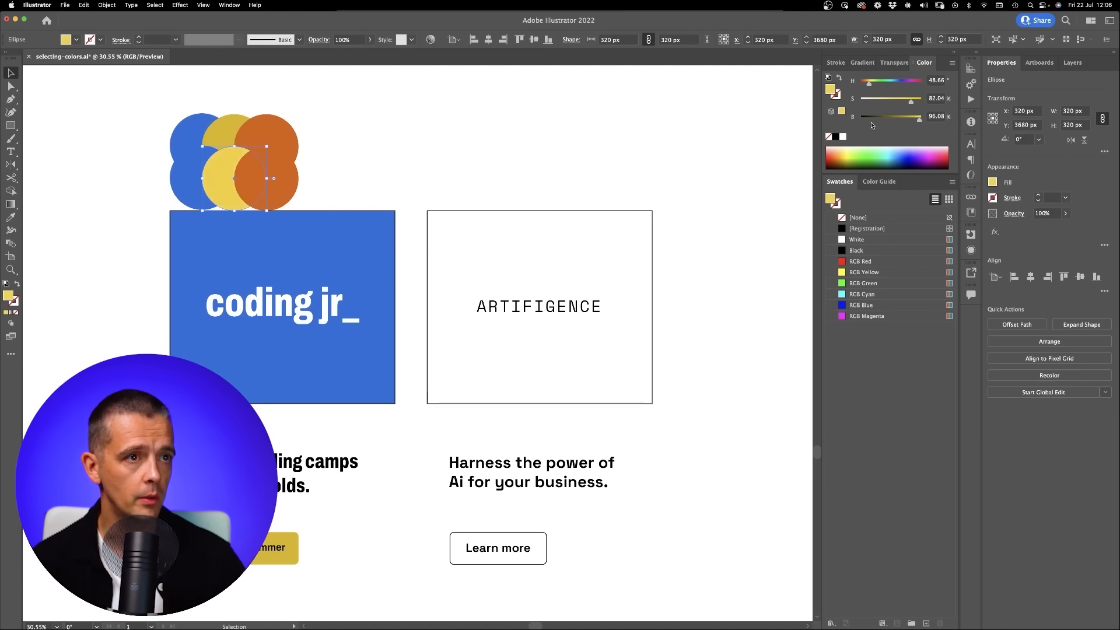
Step: Apply the lighter yellow of the duplicated circle to the button below the coding camps tagline
{"action": "left_click", "coordinate": [259, 548]}
{"action": "key", "text": "i"}
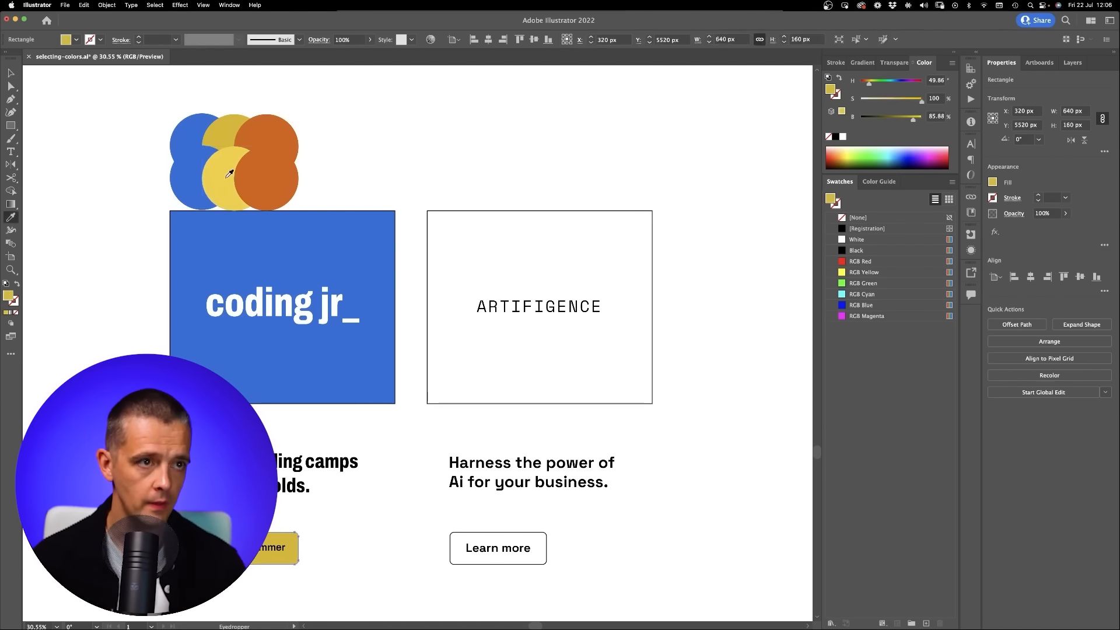
{"action": "left_click", "coordinate": [229, 178]}
{"action": "key", "text": "super+shift+a"}
{"action": "key", "text": "v"}
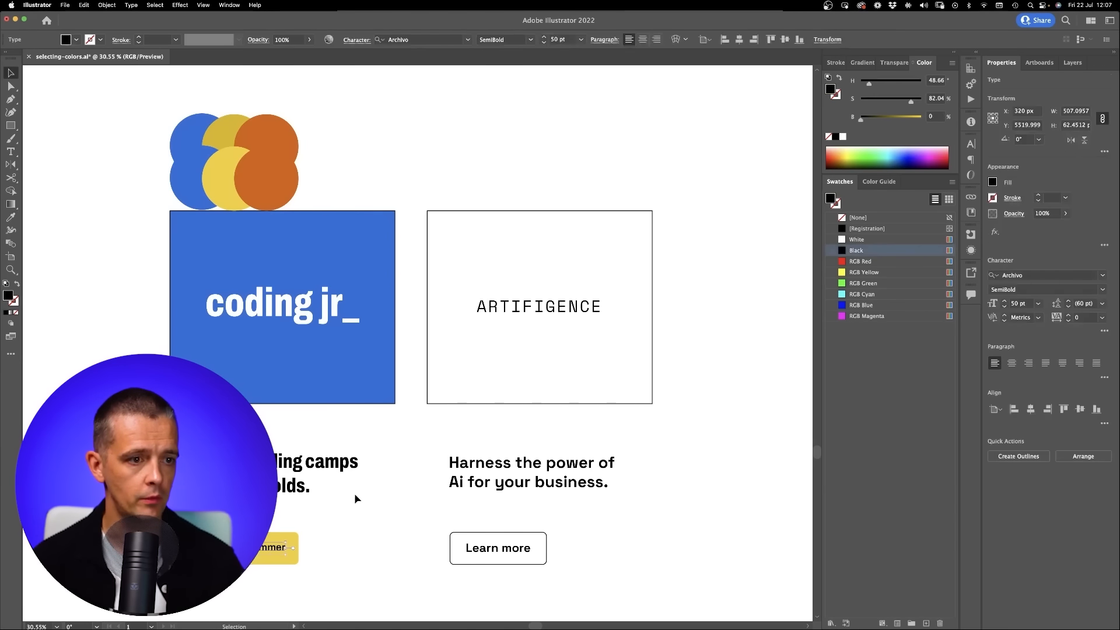
Step: Turn the duplicated blue circle dark grey, with about 10% saturation and 23% brightness
{"action": "left_click", "coordinate": [187, 185]}
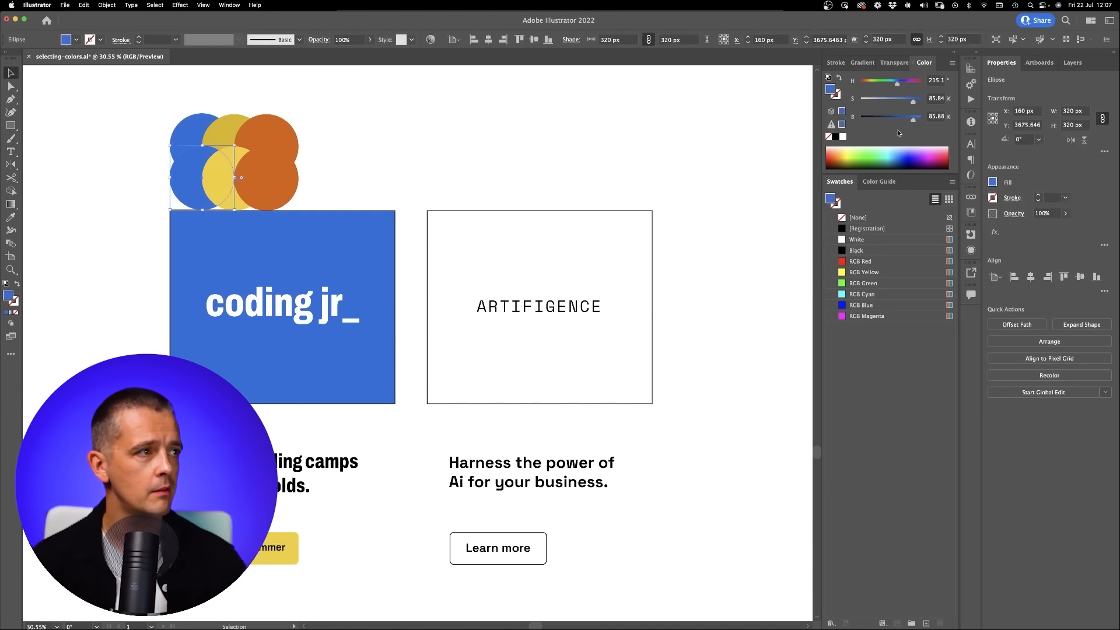
{"action": "left_click_drag", "start_coordinate": [914, 119], "coordinate": [865, 106]}
{"action": "left_click", "coordinate": [383, 327]}
Step: Colour the coding camps tagline with the dark grey sampled from the duplicated circle
{"action": "left_click", "coordinate": [280, 470]}
{"action": "key", "text": "i"}
{"action": "left_click", "coordinate": [184, 186]}
{"action": "key", "text": "super+shift+a"}
{"action": "key", "text": "v"}
Step: Darken the coding camps tagline's colour to about 16% brightness
{"action": "left_click", "coordinate": [310, 467]}
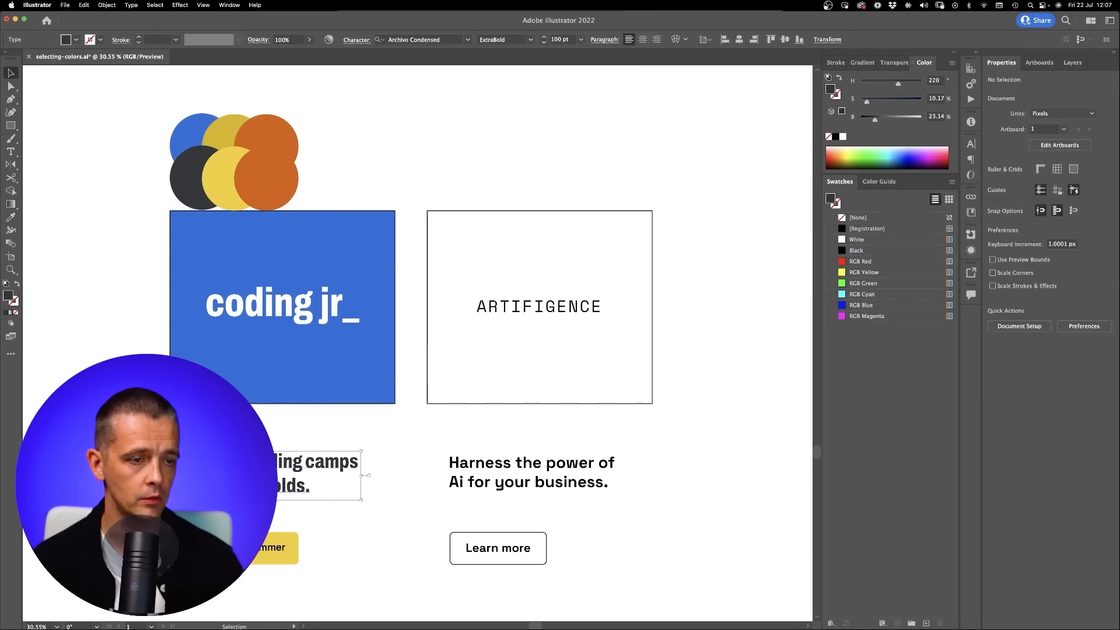
{"action": "left_click_drag", "start_coordinate": [870, 122], "coordinate": [871, 122]}
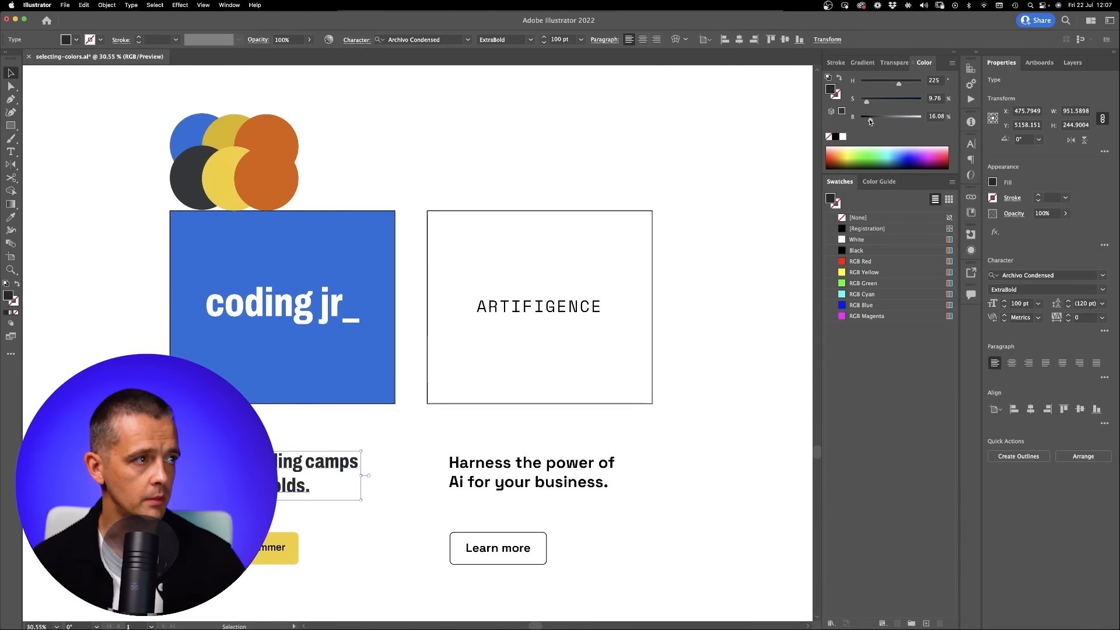
{"action": "left_click", "coordinate": [737, 215]}
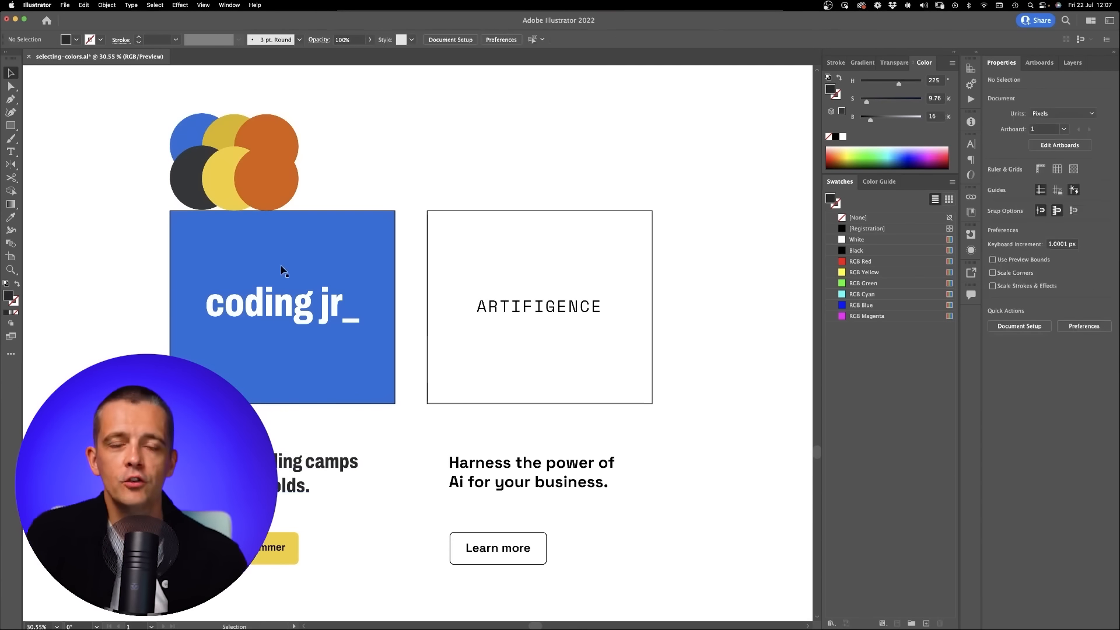
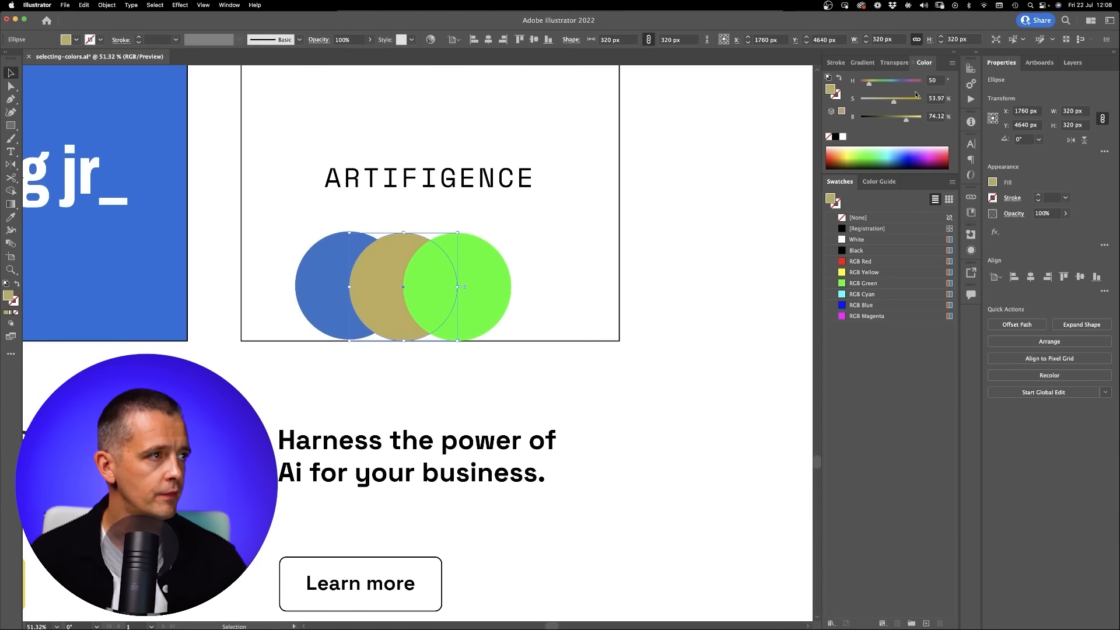
Step: Adjust the middle circle under ARTIFIGENCE to a muted ochre with about 58% saturation and 70% brightness
{"action": "left_click_drag", "start_coordinate": [895, 106], "coordinate": [902, 122]}
{"action": "left_click", "coordinate": [650, 264]}
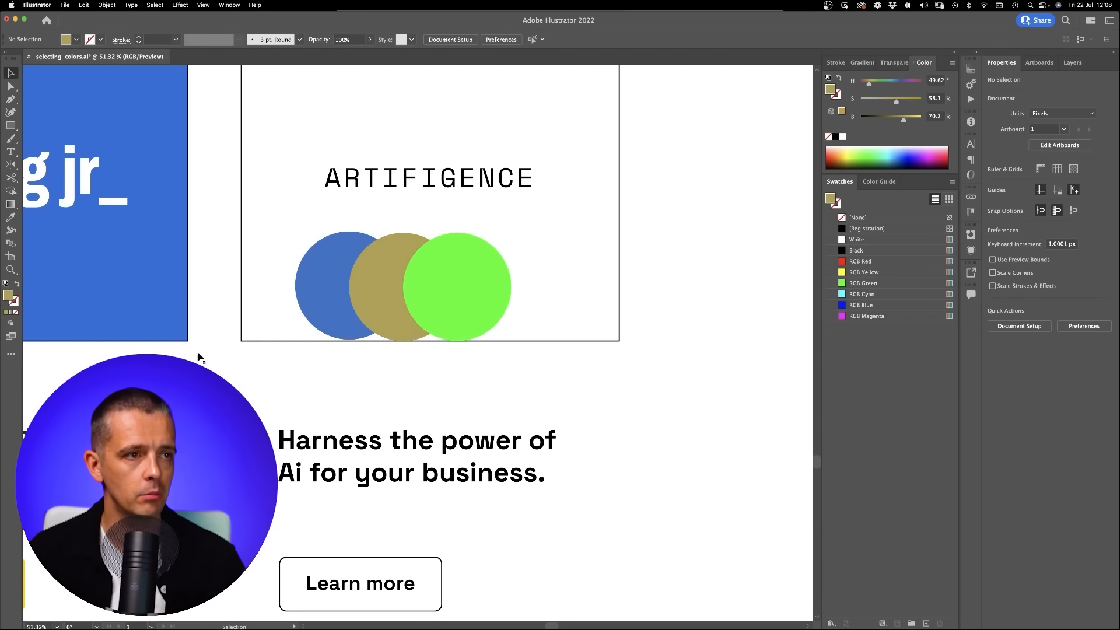
{"action": "key", "text": "z"}
{"action": "left_click_drag", "start_coordinate": [432, 344], "coordinate": [513, 303]}
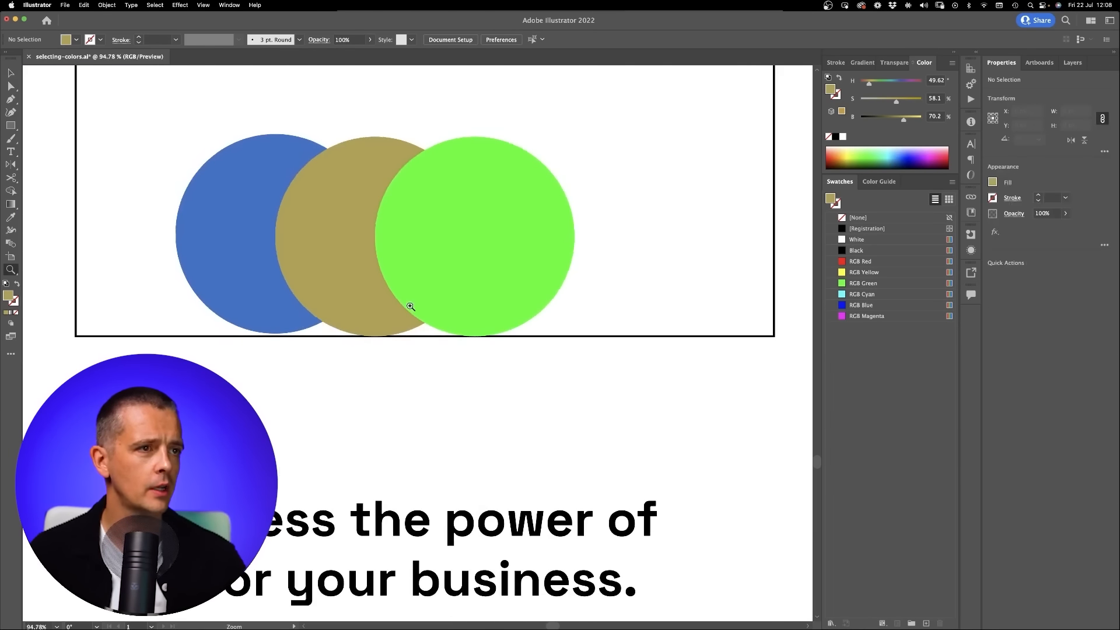
Step: Duplicate the green circle to its right, half overlapping it, and fill the copy with RGB Red
{"action": "left_click_drag", "start_coordinate": [473, 365], "coordinate": [392, 427]}
{"action": "key", "text": "v"}
{"action": "left_click", "coordinate": [482, 333]}
{"action": "left_click_drag", "start_coordinate": [482, 332], "coordinate": [541, 327]}
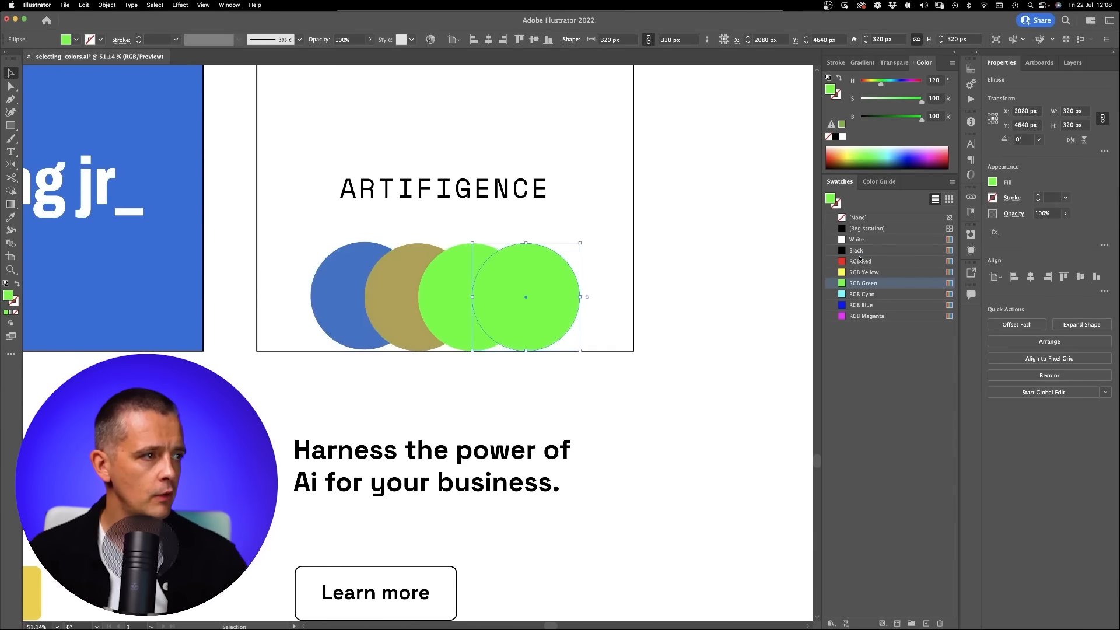
{"action": "left_click", "coordinate": [862, 261]}
{"action": "key", "text": "super+shift+a"}
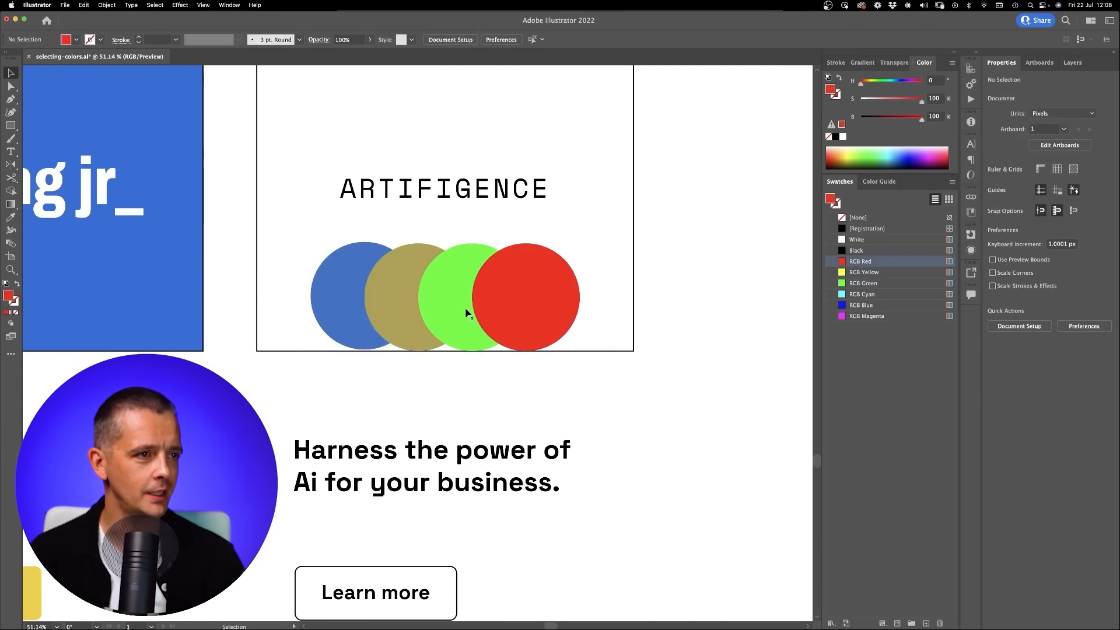
Step: Lower the ochre circle's saturation to about 49%
{"action": "key", "text": "z"}
{"action": "left_click_drag", "start_coordinate": [415, 338], "coordinate": [467, 300]}
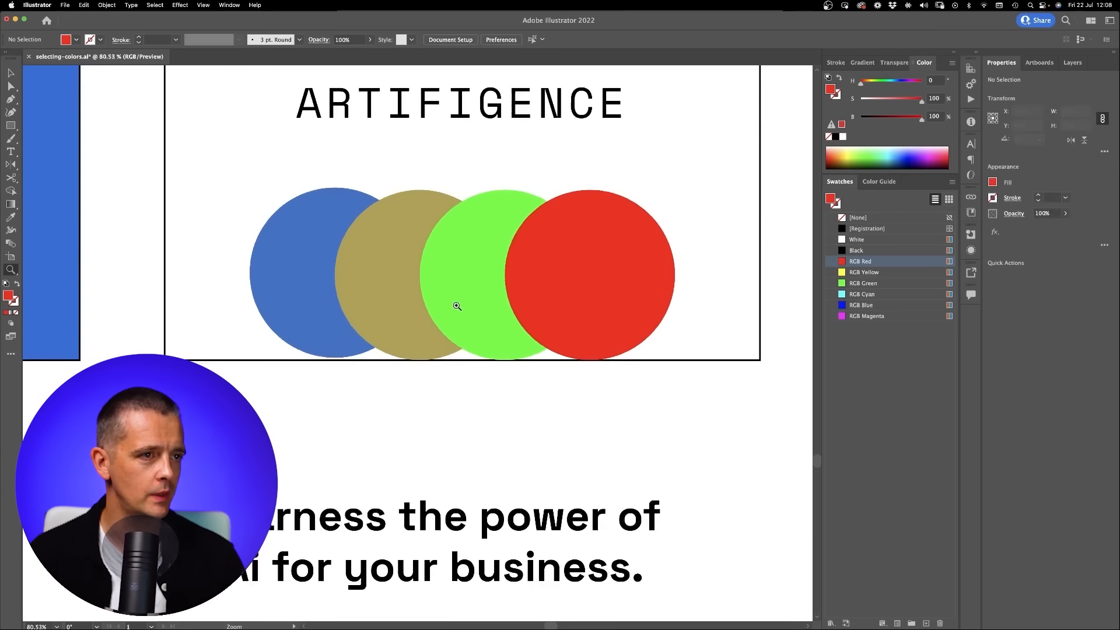
{"action": "key", "text": "v"}
{"action": "left_click", "coordinate": [390, 316]}
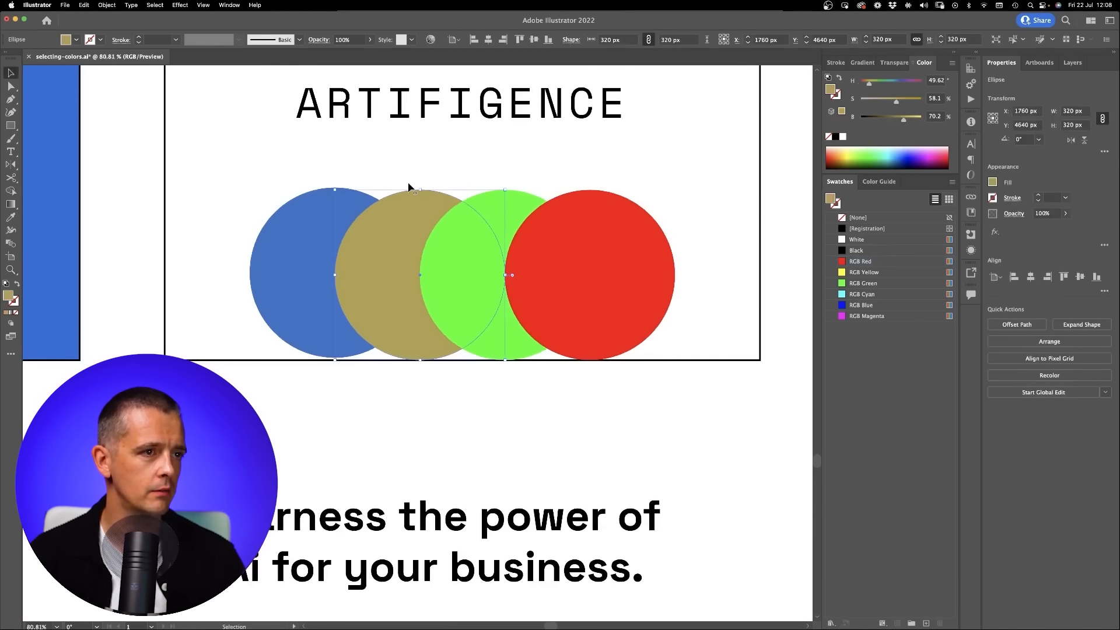
{"action": "left_click_drag", "start_coordinate": [892, 104], "coordinate": [893, 103]}
{"action": "key", "text": "super+shift+a"}
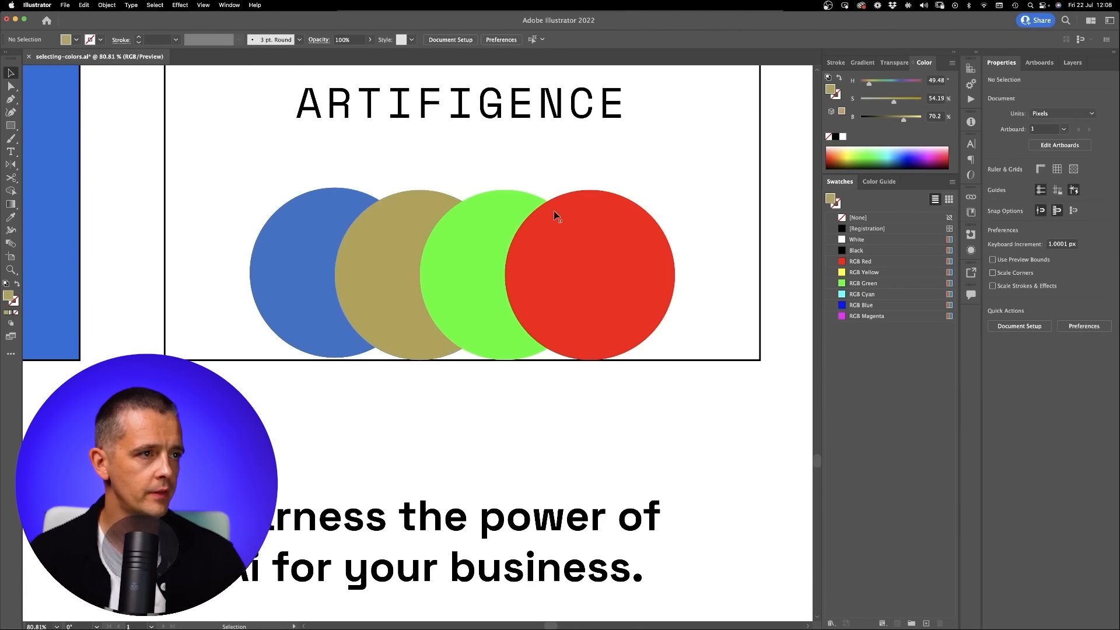
{"action": "left_click", "coordinate": [404, 253]}
{"action": "left_click_drag", "start_coordinate": [892, 103], "coordinate": [888, 103]}
{"action": "key", "text": "super+shift+a"}
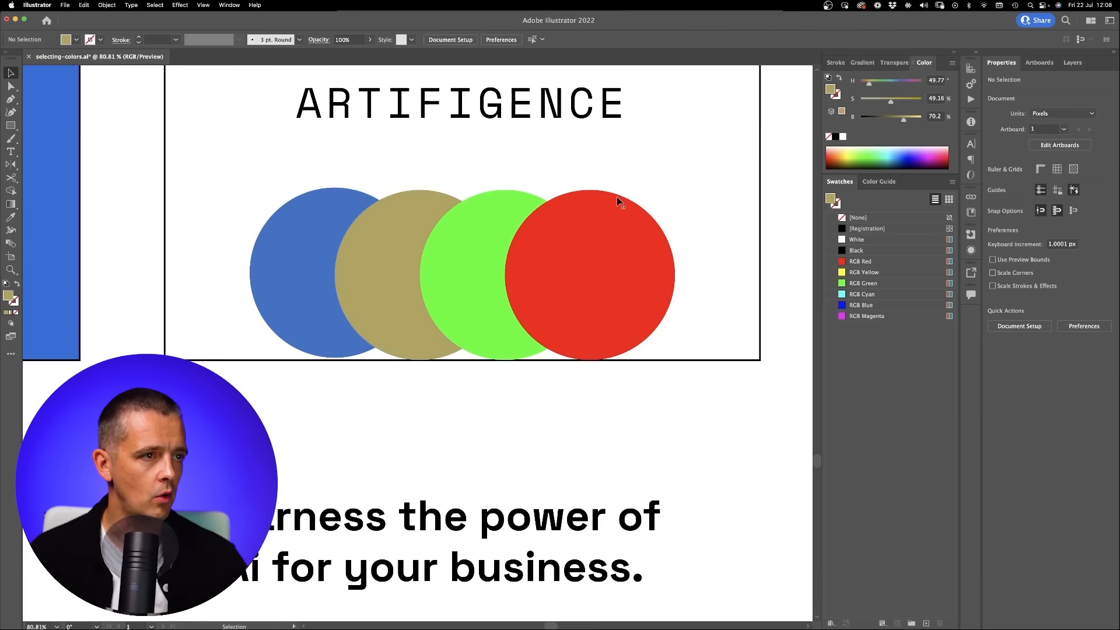
Step: Delete the red circle and mute the green circle to 50% saturation and 70% brightness
{"action": "left_click", "coordinate": [553, 260]}
{"action": "key", "text": "Delete"}
{"action": "left_click", "coordinate": [516, 270]}
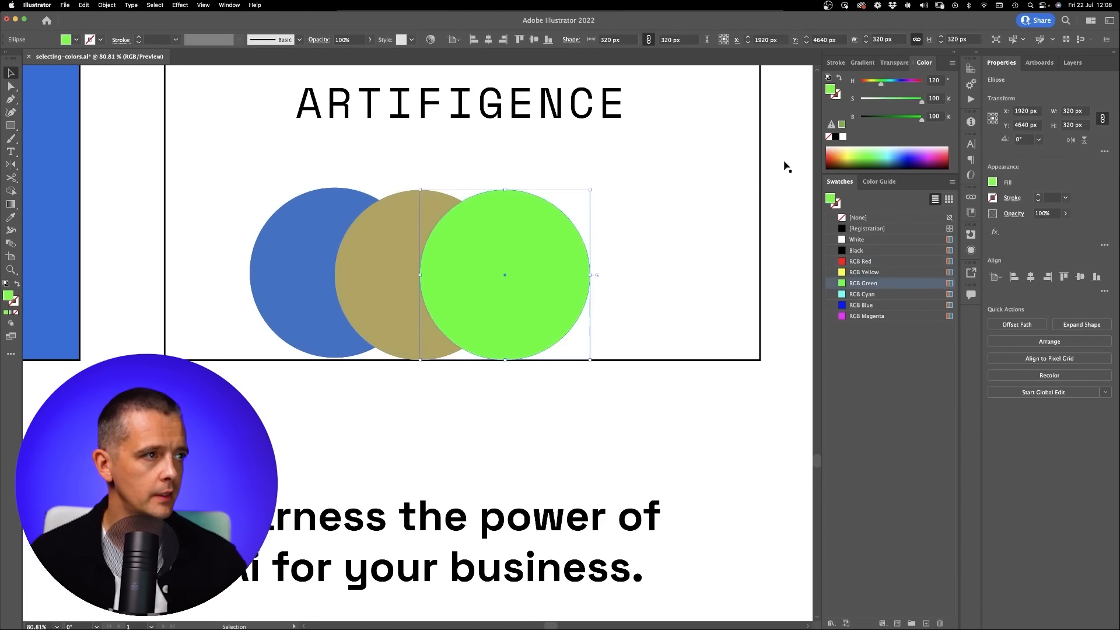
{"action": "left_click", "coordinate": [368, 266]}
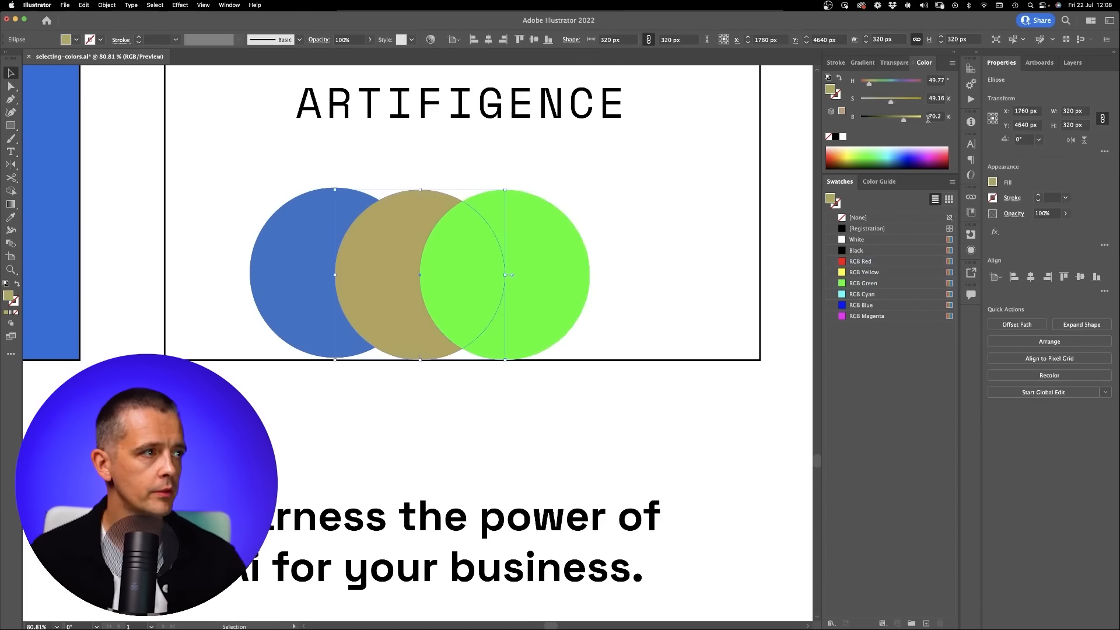
{"action": "left_click", "coordinate": [558, 267]}
{"action": "left_click", "coordinate": [933, 98]}
{"action": "type", "text": "50"}
{"action": "key", "text": "Tab"}
{"action": "type", "text": "70"}
{"action": "key", "text": "Tab"}
{"action": "left_click", "coordinate": [608, 325]}
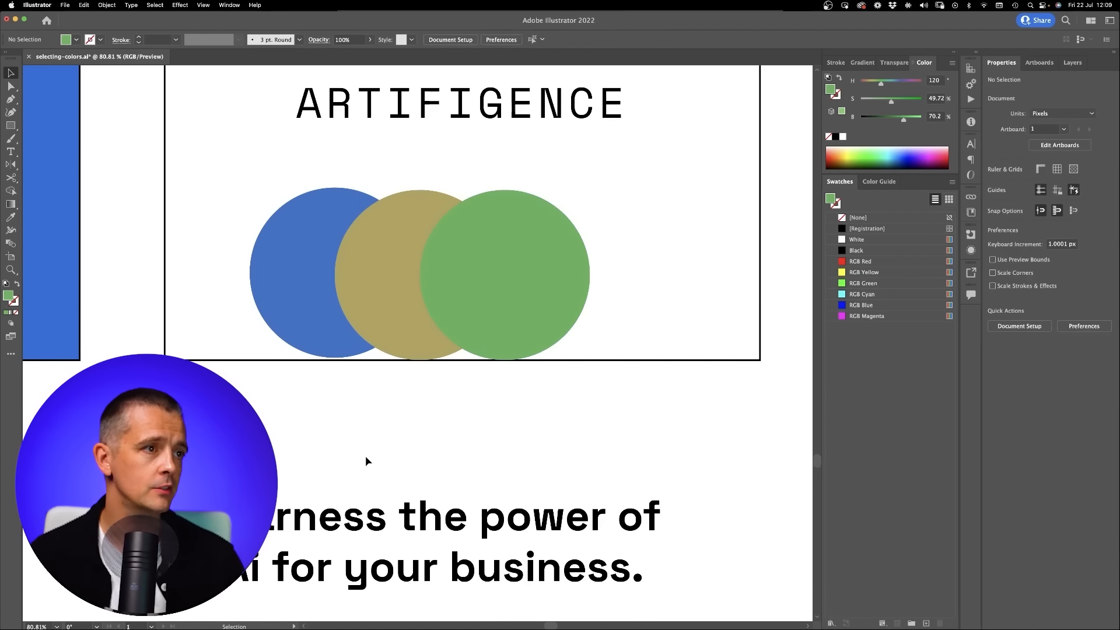
Step: Place the green circle behind the blue one, overlapping its left side, and soften it to about 36% saturation and 72% brightness
{"action": "left_click", "coordinate": [554, 279]}
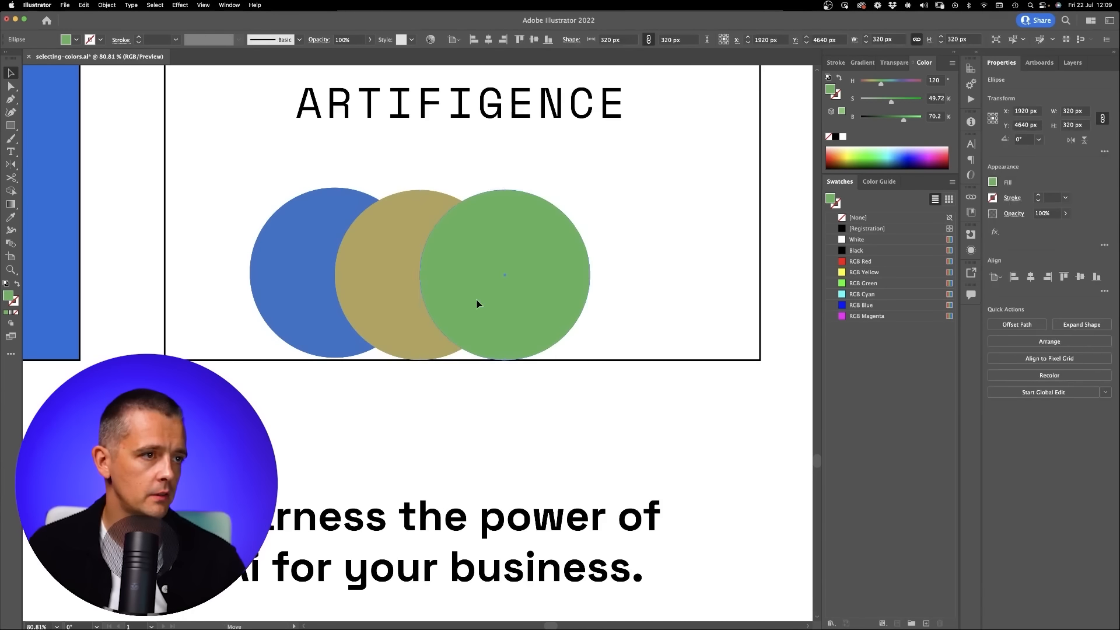
{"action": "left_click_drag", "start_coordinate": [505, 300], "coordinate": [227, 297]}
{"action": "left_click_drag", "start_coordinate": [890, 102], "coordinate": [887, 103]}
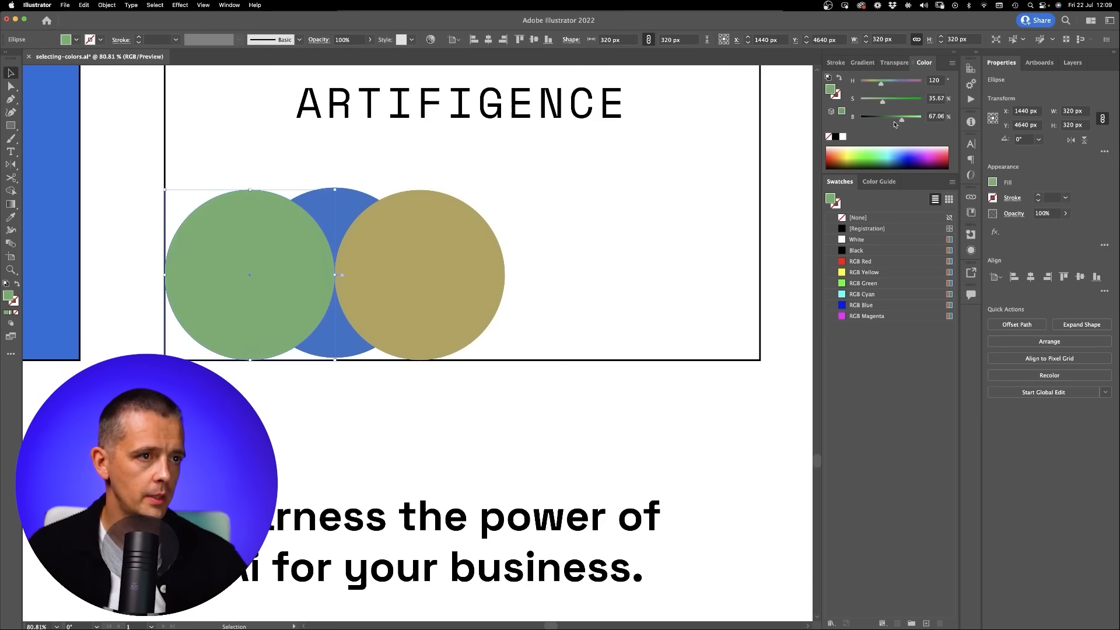
{"action": "left_click_drag", "start_coordinate": [903, 119], "coordinate": [906, 120]}
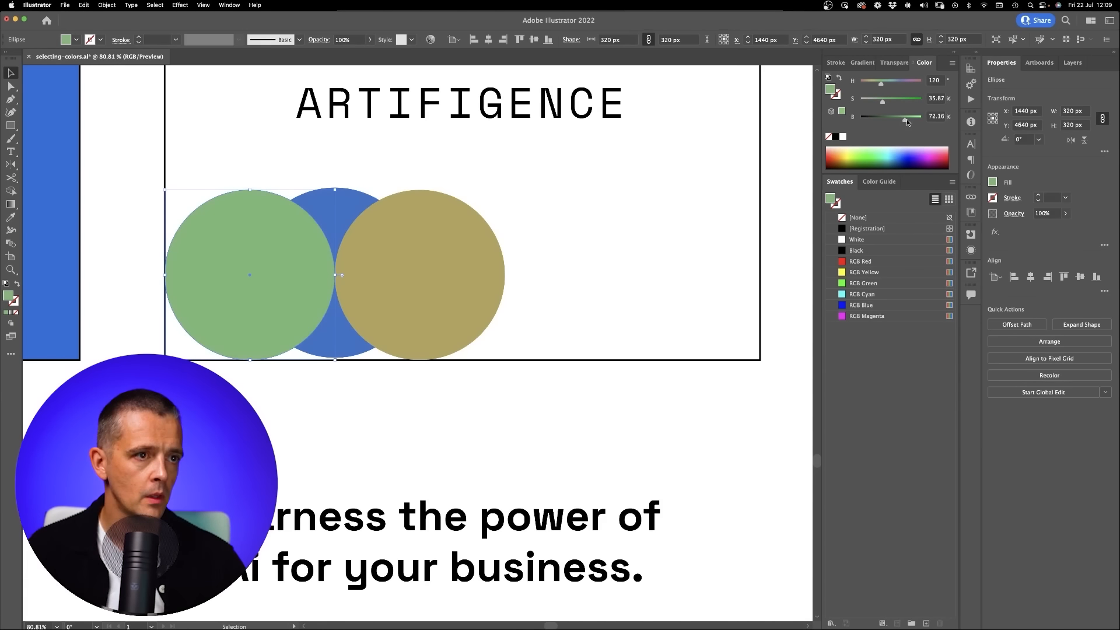
{"action": "key", "text": "super+bracketleft"}
{"action": "left_click", "coordinate": [531, 140]}
{"action": "left_click", "coordinate": [441, 255]}
{"action": "key", "text": "super+shift+a"}
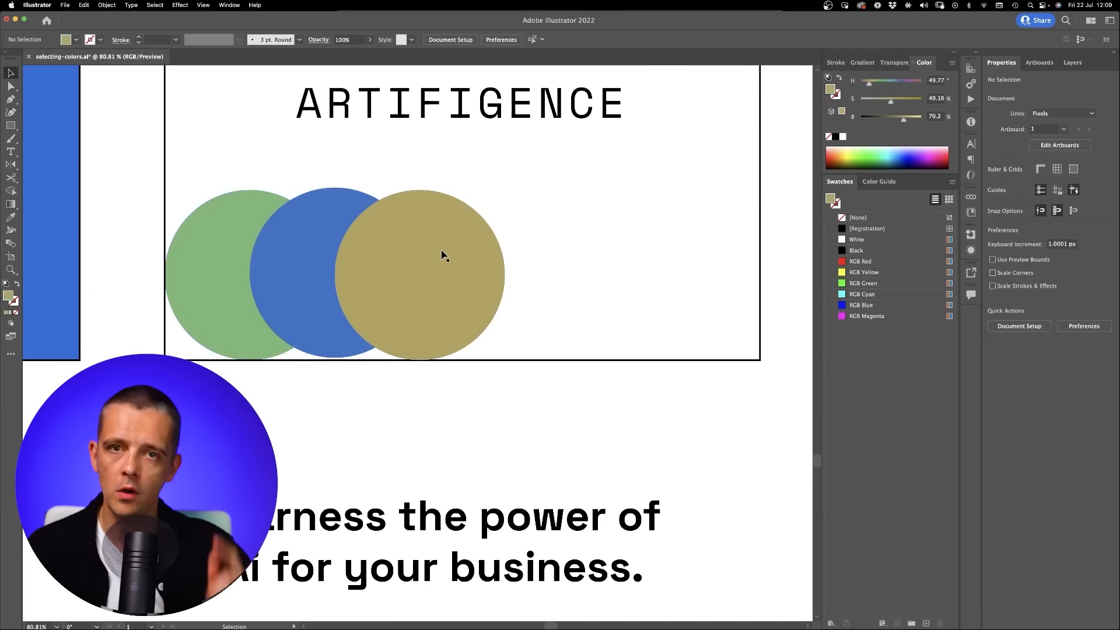
Step: Delete the green circle from the ARTIFIGENCE palette
{"action": "key", "text": "z"}
{"action": "left_click", "coordinate": [412, 346], "text": "alt"}
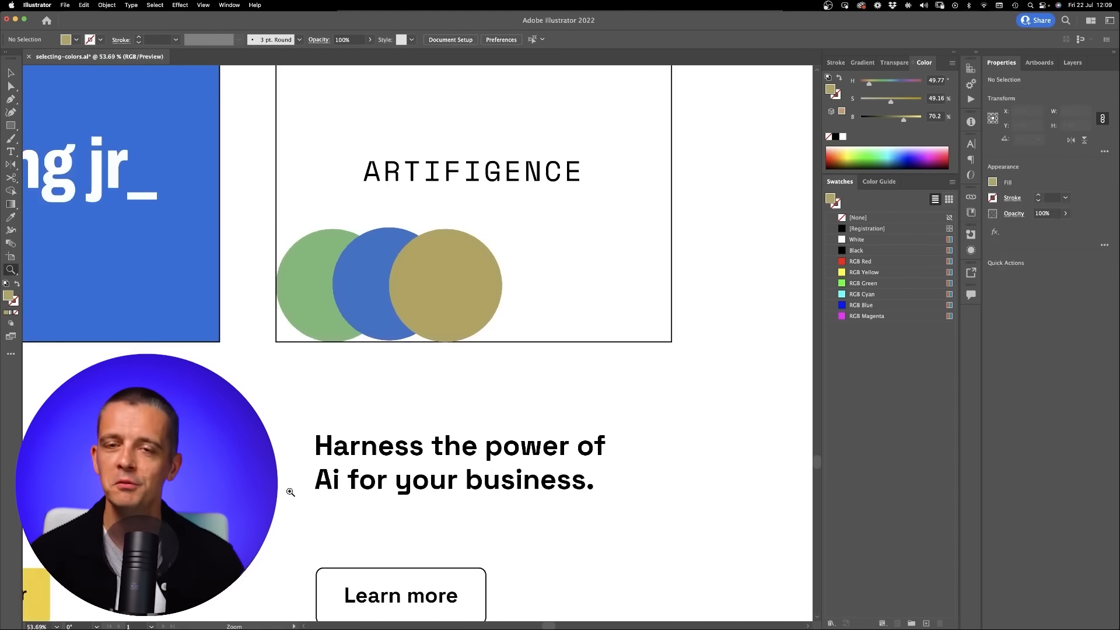
{"action": "left_click", "coordinate": [470, 301], "text": "alt"}
{"action": "key", "text": "v"}
{"action": "left_click_drag", "start_coordinate": [481, 317], "coordinate": [398, 401]}
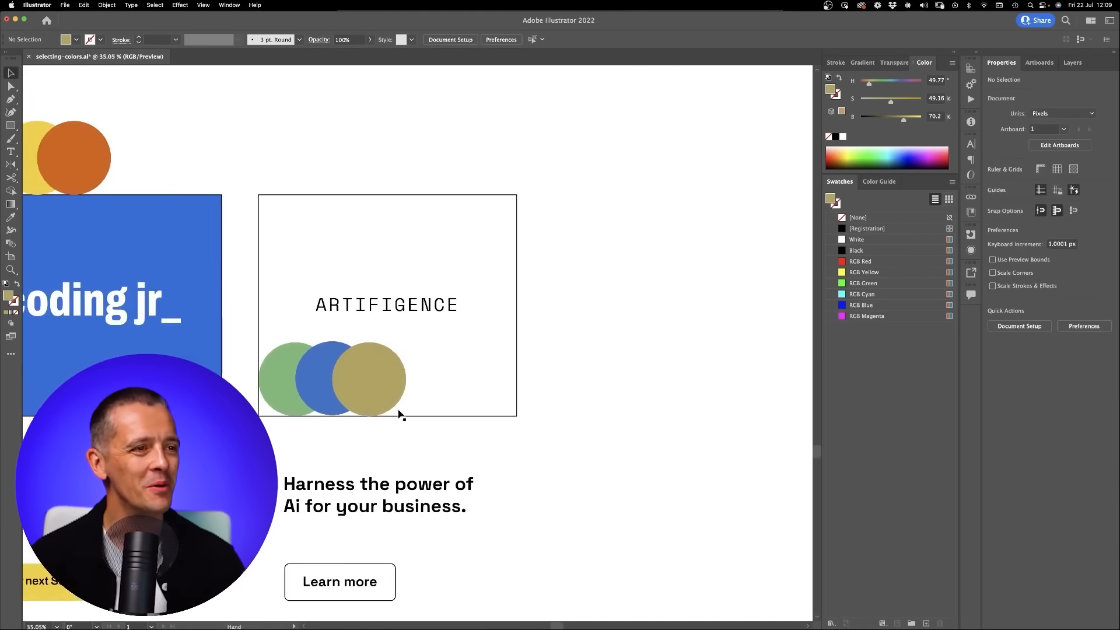
{"action": "scroll", "coordinate": [398, 402], "scroll_direction": "up", "scroll_amount": 2}
{"action": "left_click", "coordinate": [222, 350]}
{"action": "key", "text": "Delete"}
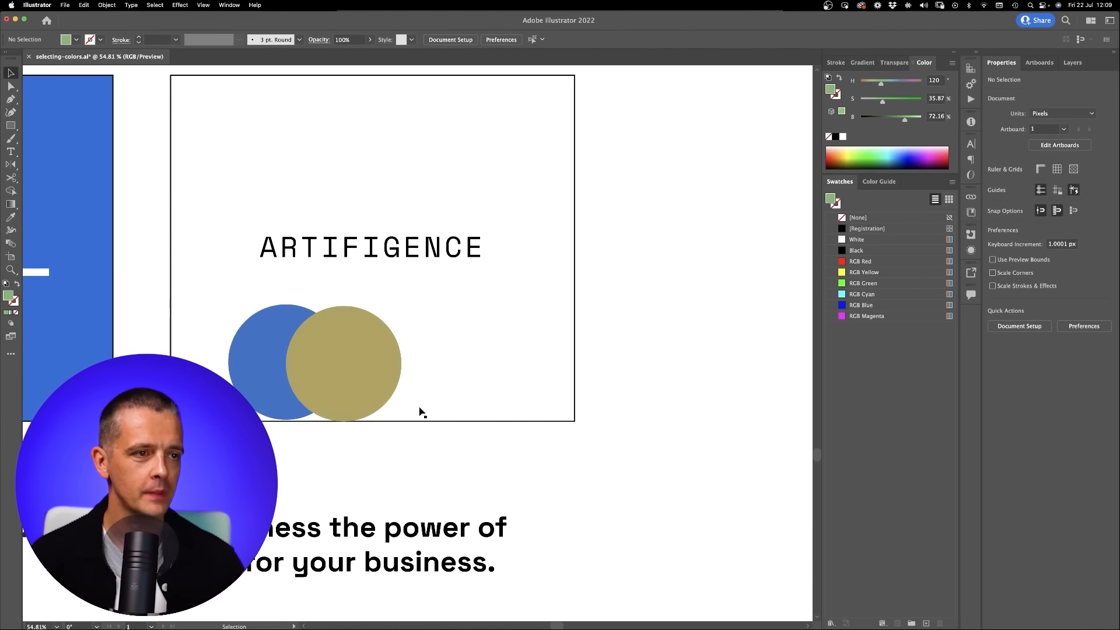
Step: Copy the coding jr_ palette's orange circle beside the ochre one and mute it to about 48% saturation and 73% brightness
{"action": "scroll", "coordinate": [461, 320], "scroll_direction": "down", "scroll_amount": 2}
{"action": "left_click_drag", "start_coordinate": [99, 120], "coordinate": [429, 355]}
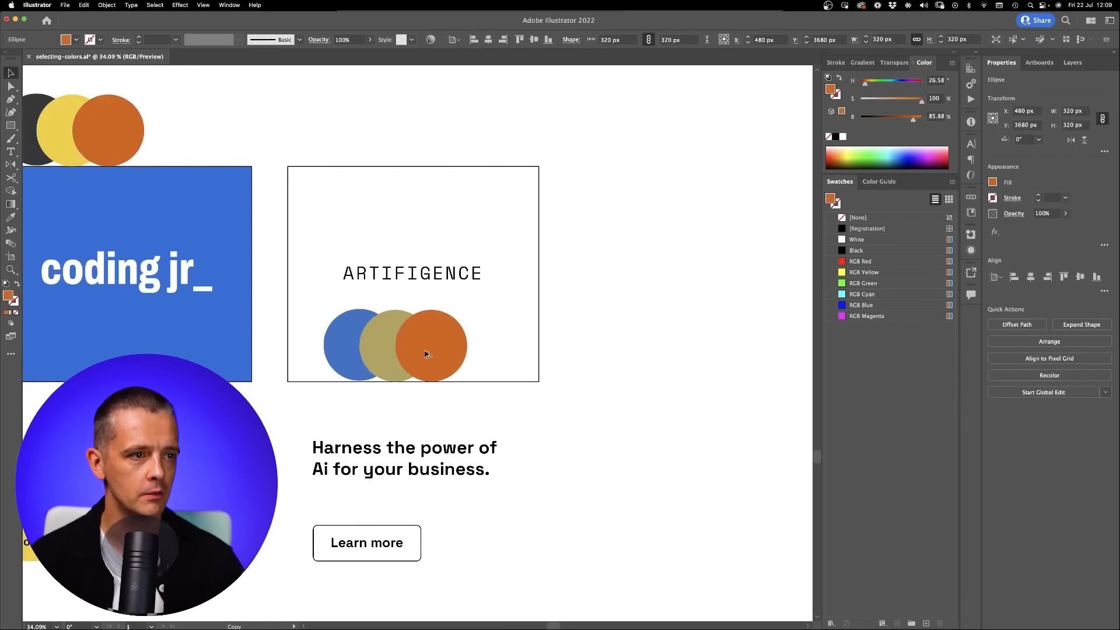
{"action": "scroll", "coordinate": [467, 400], "scroll_direction": "up", "scroll_amount": 4}
{"action": "left_click", "coordinate": [908, 103]}
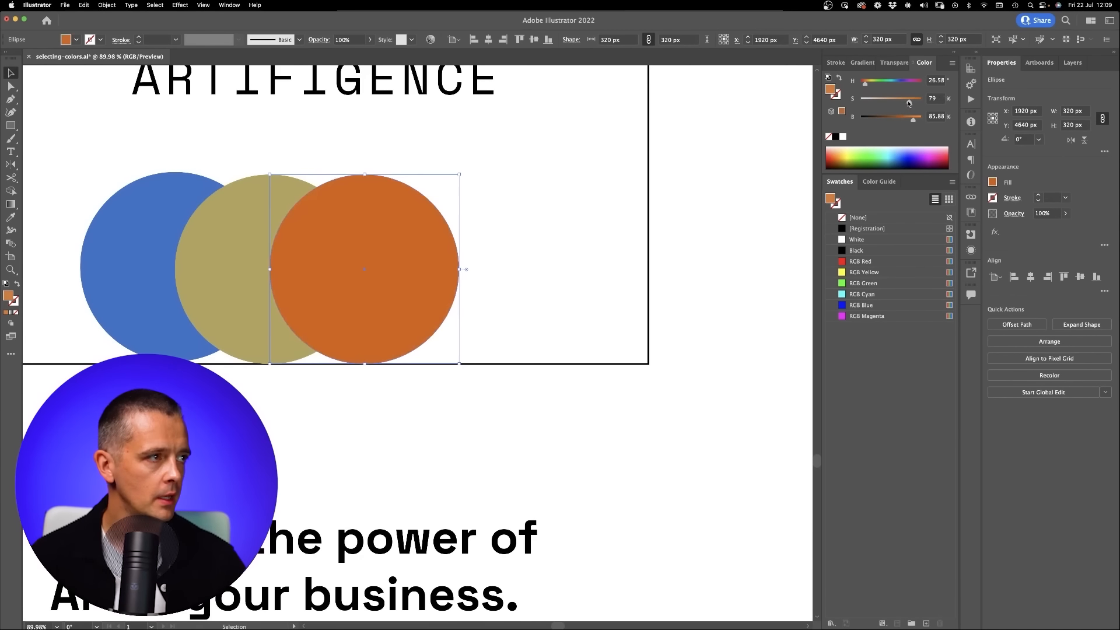
{"action": "left_click_drag", "start_coordinate": [913, 119], "coordinate": [886, 103]}
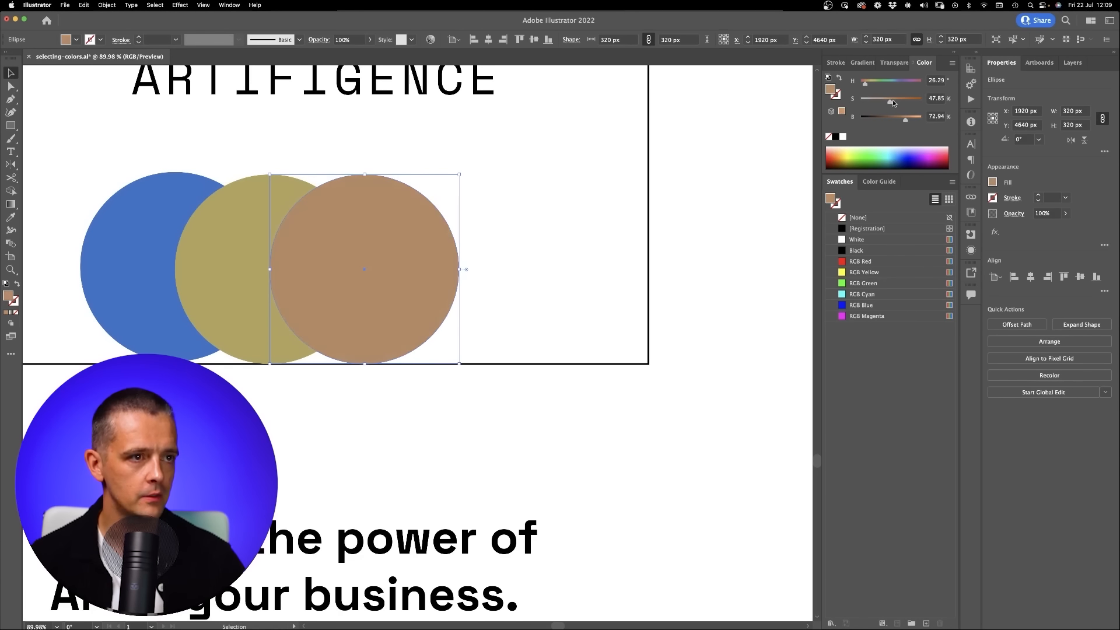
{"action": "left_click", "coordinate": [735, 180]}
{"action": "left_click_drag", "start_coordinate": [464, 347], "coordinate": [405, 368]}
{"action": "left_click_drag", "start_coordinate": [432, 303], "coordinate": [402, 417]}
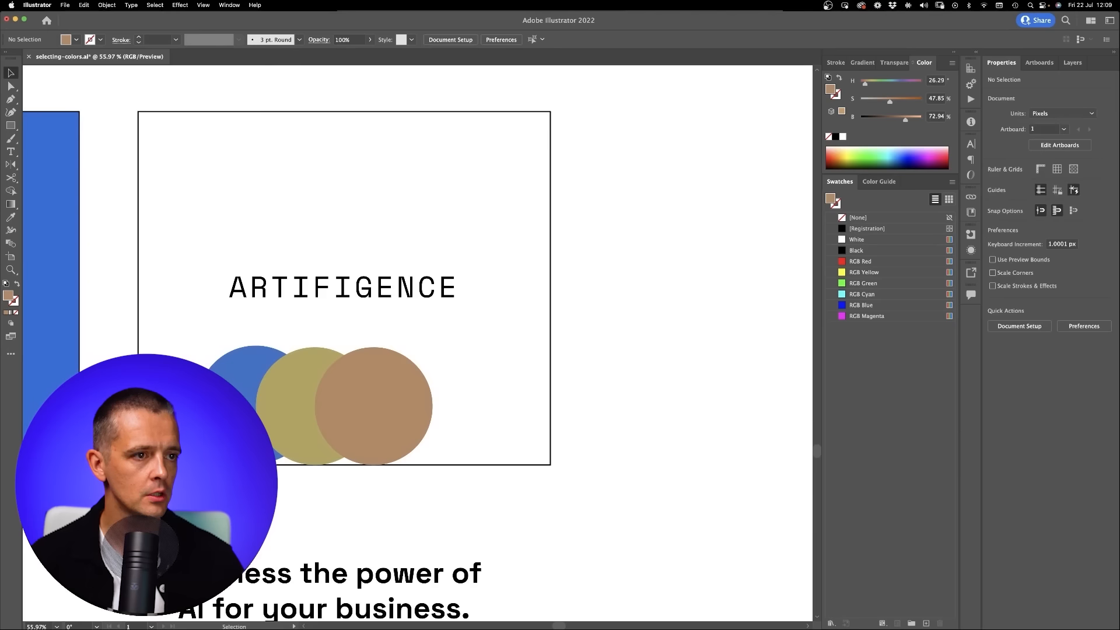
{"action": "left_click", "coordinate": [254, 380]}
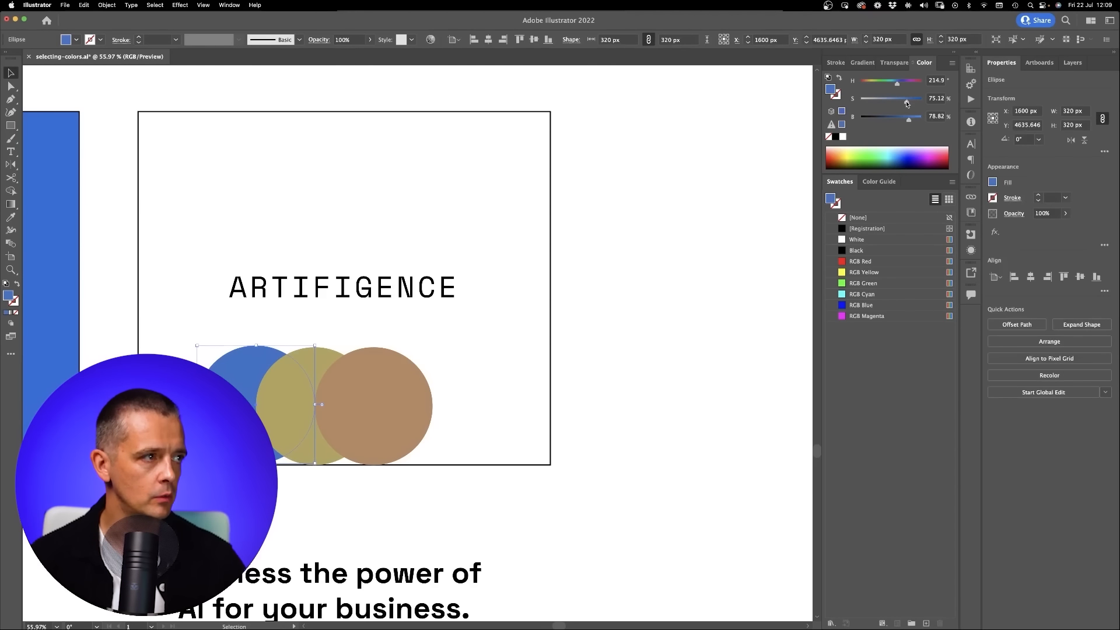
{"action": "left_click_drag", "start_coordinate": [906, 103], "coordinate": [905, 103]}
{"action": "left_click", "coordinate": [500, 383]}
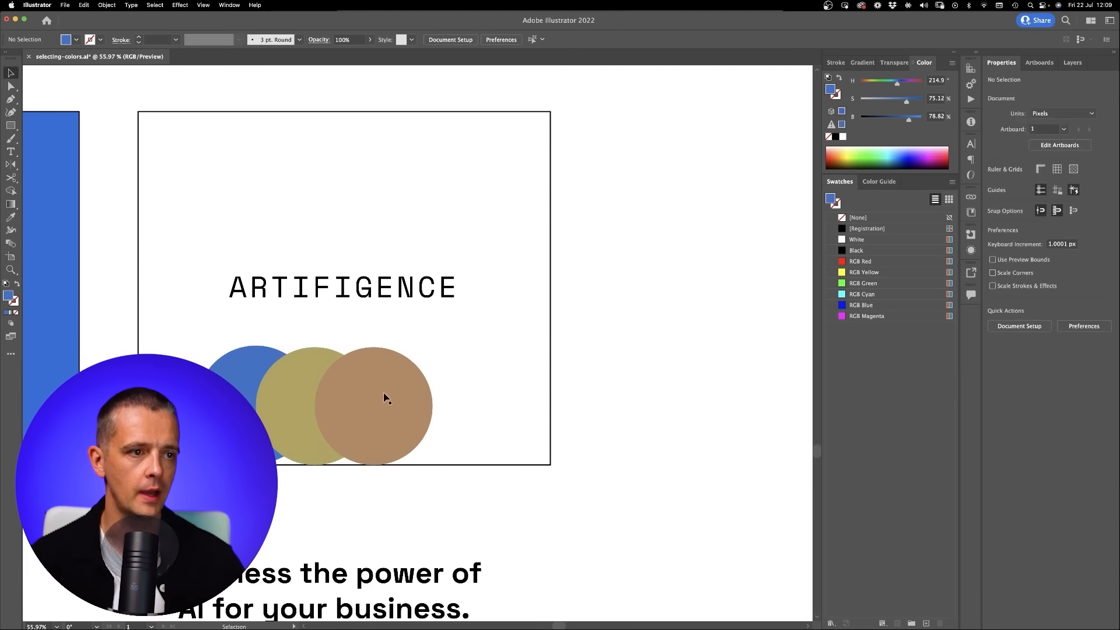
Step: Move the brown circle to the lower-right corner of the ARTIFIGENCE frame
{"action": "left_click_drag", "start_coordinate": [386, 399], "coordinate": [504, 455]}
{"action": "key", "text": "z"}
{"action": "left_click_drag", "start_coordinate": [354, 490], "coordinate": [327, 437]}
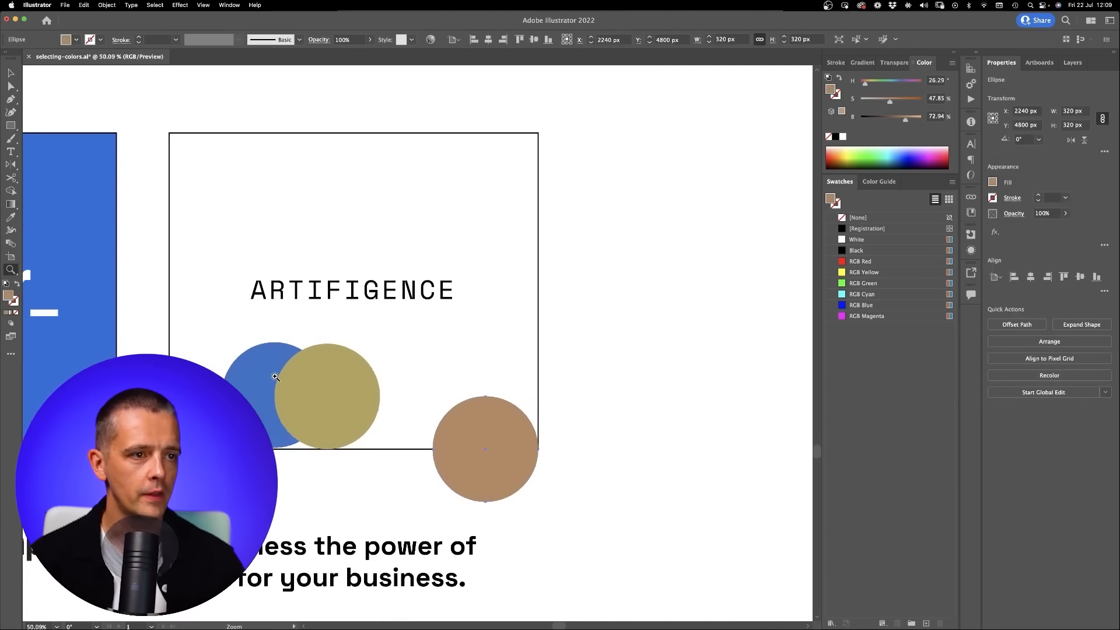
Step: Enlarge the blue circle to about four times its size and send it behind the ARTIFIGENCE wordmark
{"action": "key", "text": "v"}
{"action": "left_click", "coordinate": [260, 391]}
{"action": "left_click", "coordinate": [325, 350]}
{"action": "left_click", "coordinate": [274, 374]}
{"action": "left_click_drag", "start_coordinate": [327, 345], "coordinate": [860, 36]}
{"action": "key", "text": "super+shift+bracketleft"}
Step: Recolour the ARTIFIGENCE wordmark white
{"action": "key", "text": "super+a"}
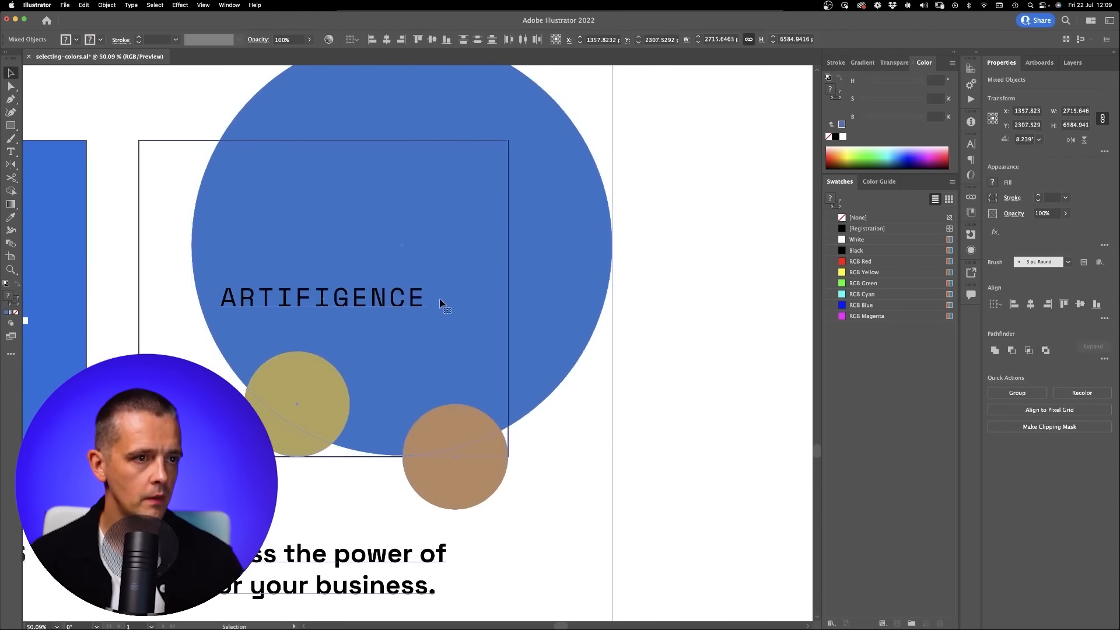
{"action": "left_click", "coordinate": [391, 298]}
{"action": "left_click", "coordinate": [857, 239]}
{"action": "left_click", "coordinate": [617, 378]}
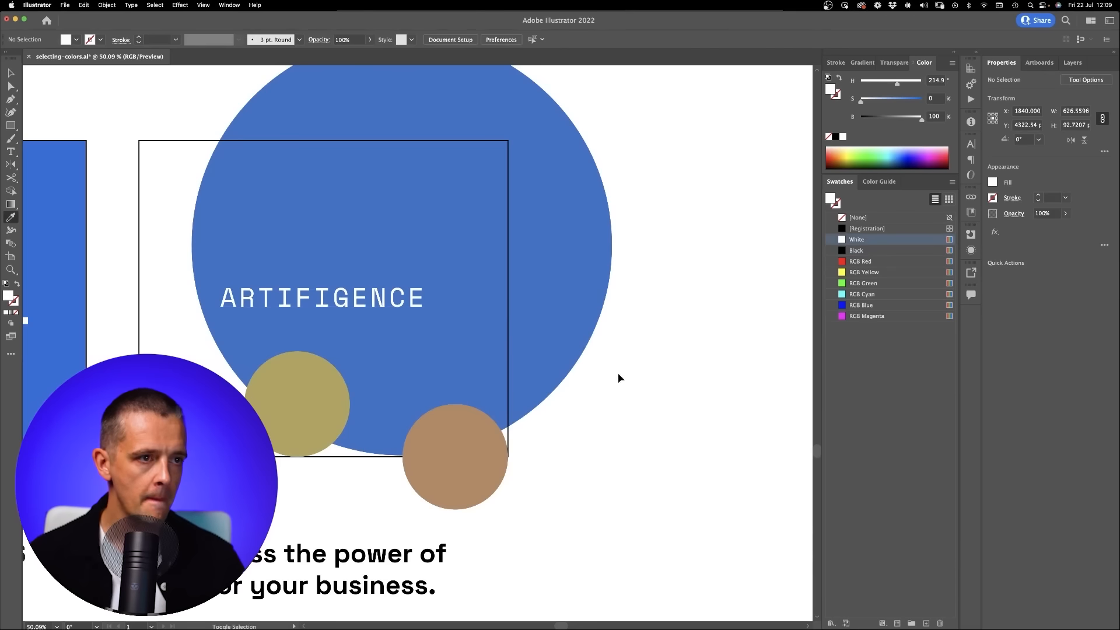
Step: Shrink the ochre circle to 160 px on the blue circle's lower-left edge and move the brown circle outside the frame
{"action": "left_click", "coordinate": [280, 400]}
{"action": "left_click_drag", "start_coordinate": [351, 354], "coordinate": [262, 398]}
{"action": "left_click_drag", "start_coordinate": [455, 457], "coordinate": [717, 544]}
{"action": "key", "text": "super+shift+a"}
Step: Examine the ARTIFIGENCE composition up close and beside the coding jr_ layout
{"action": "key", "text": "z"}
{"action": "left_click_drag", "start_coordinate": [257, 424], "coordinate": [323, 380]}
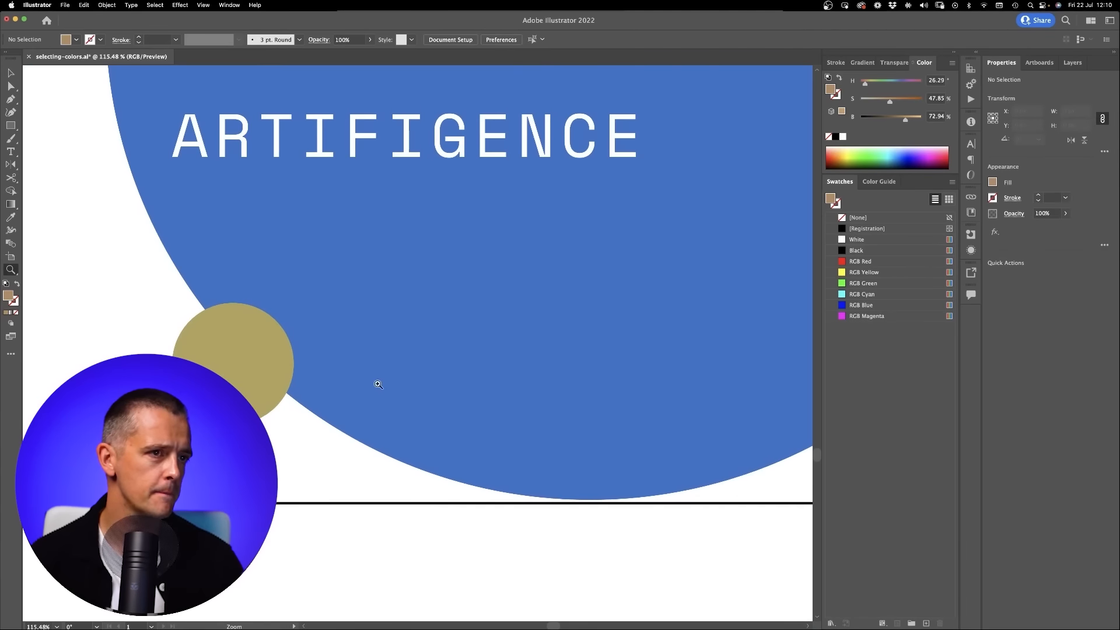
{"action": "left_click_drag", "start_coordinate": [429, 410], "coordinate": [323, 475]}
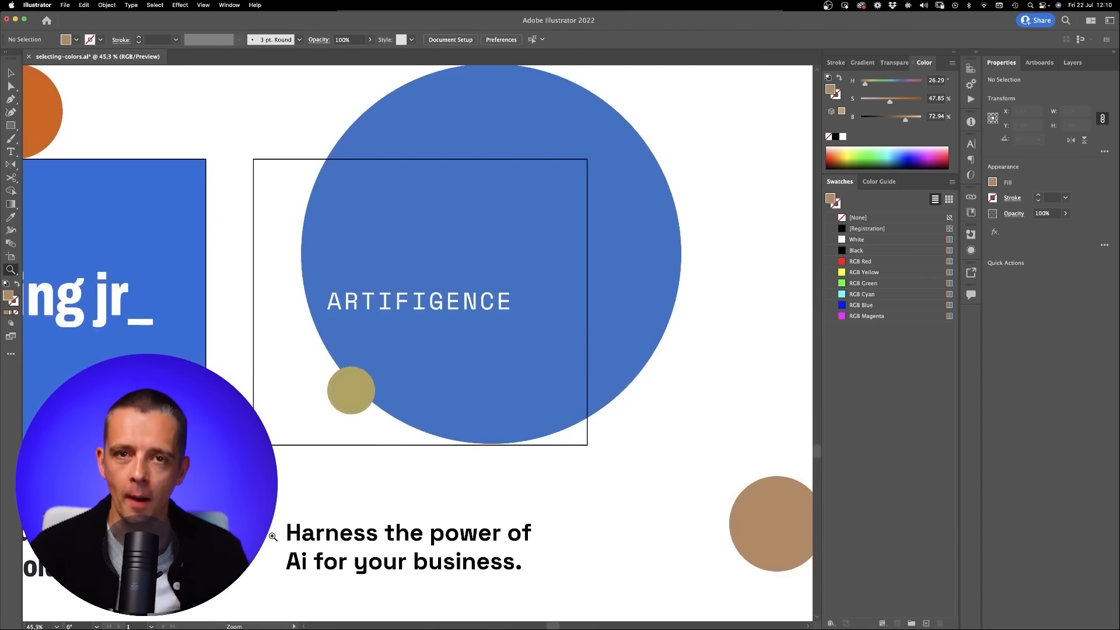
{"action": "left_click_drag", "start_coordinate": [416, 348], "coordinate": [341, 396]}
{"action": "left_click_drag", "start_coordinate": [438, 403], "coordinate": [471, 377]}
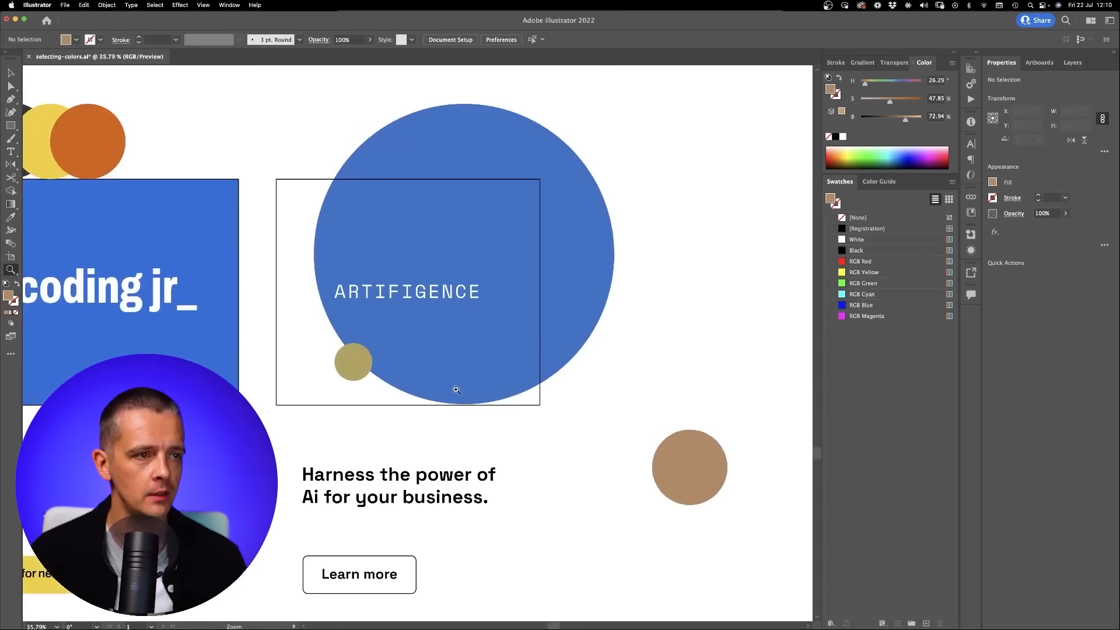
{"action": "left_click_drag", "start_coordinate": [306, 349], "coordinate": [383, 440]}
{"action": "key", "text": "v"}
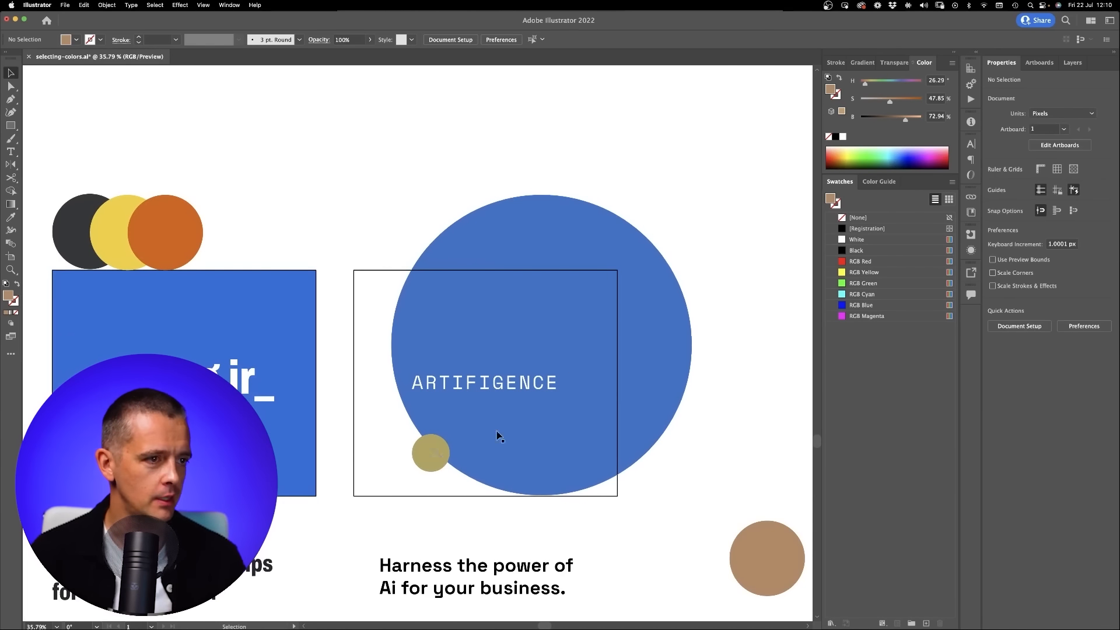
{"action": "key", "text": "z"}
{"action": "left_click_drag", "start_coordinate": [497, 553], "coordinate": [527, 462]}
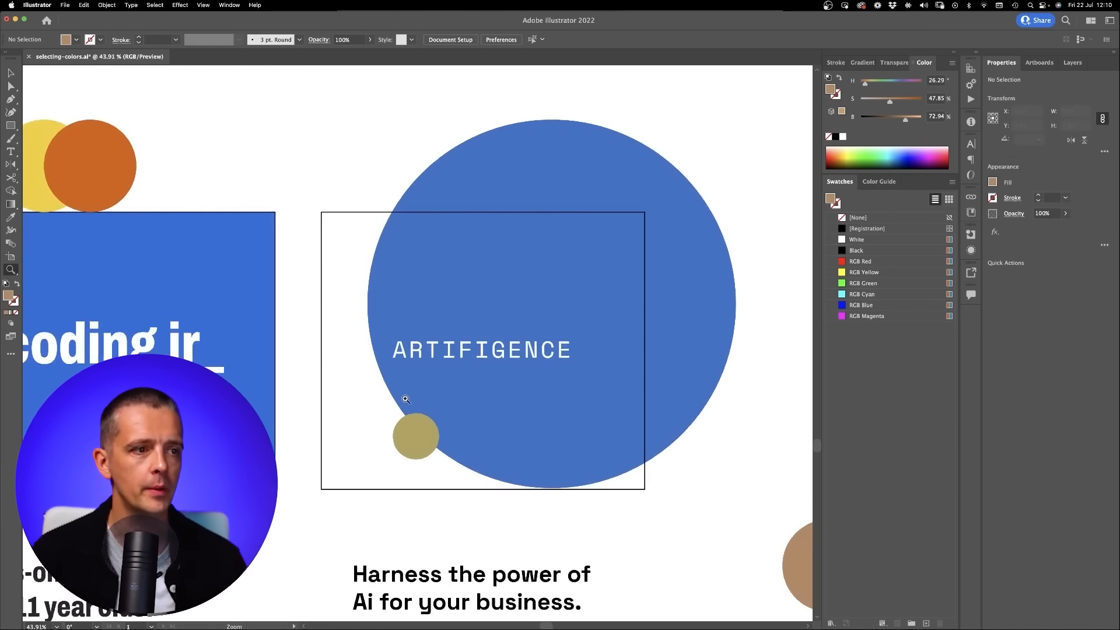
Step: Duplicate the ochre circle into three small dots: two above the wordmark, the right one about 48 px, and one about 59 px below
{"action": "key", "text": "v"}
{"action": "left_click", "coordinate": [425, 445]}
{"action": "left_click_drag", "start_coordinate": [422, 451], "coordinate": [537, 425]}
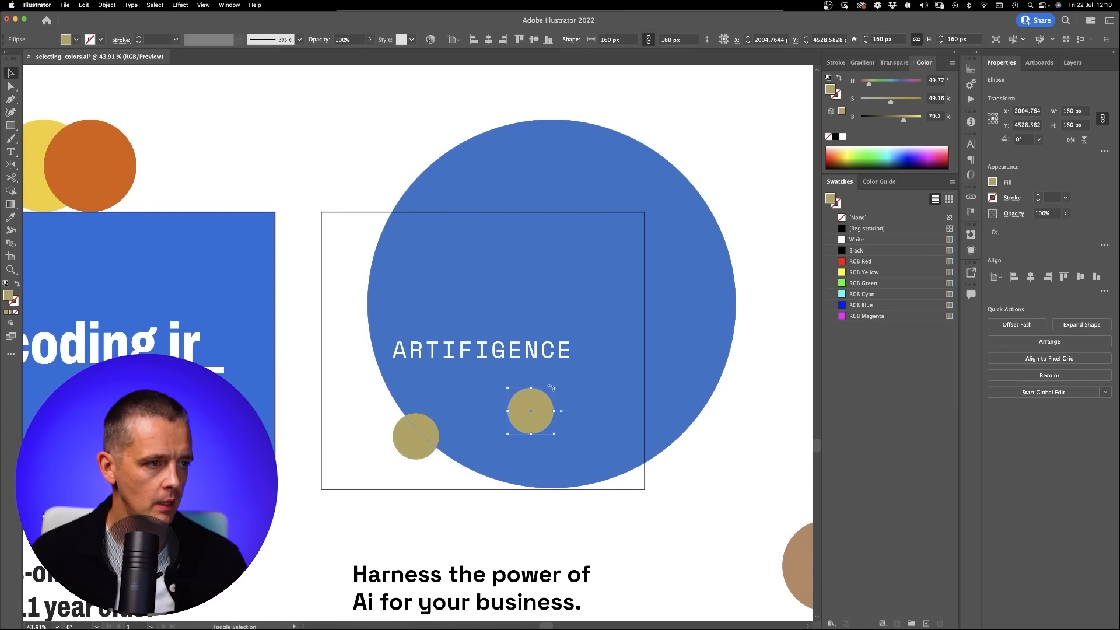
{"action": "left_click", "coordinate": [395, 530]}
{"action": "left_click", "coordinate": [541, 410]}
{"action": "left_click_drag", "start_coordinate": [554, 387], "coordinate": [556, 266]}
{"action": "left_click_drag", "start_coordinate": [517, 427], "coordinate": [556, 405]}
{"action": "left_click", "coordinate": [475, 295]}
{"action": "left_click_drag", "start_coordinate": [483, 287], "coordinate": [474, 295]}
{"action": "left_click", "coordinate": [561, 264]}
{"action": "left_click_drag", "start_coordinate": [566, 274], "coordinate": [562, 271]}
Step: Fill the lower dot with RGB Red, the upper-left dot with RGB Green and the upper-right dot with RGB Cyan
{"action": "left_click", "coordinate": [551, 404]}
{"action": "left_click", "coordinate": [867, 268]}
{"action": "left_click", "coordinate": [470, 299]}
{"action": "left_click", "coordinate": [868, 283]}
{"action": "left_click", "coordinate": [555, 263]}
{"action": "left_click", "coordinate": [862, 295]}
Step: Recolour the upper-left dot above the wordmark with a sampled white
{"action": "key", "text": "a"}
{"action": "left_click", "coordinate": [470, 299]}
{"action": "key", "text": "i"}
{"action": "left_click", "coordinate": [509, 212]}
{"action": "key", "text": "super+shift+a"}
{"action": "key", "text": "v"}
Step: Colour the upper-right dot with the brown sampled from the circle outside the frame
{"action": "left_click", "coordinate": [560, 269]}
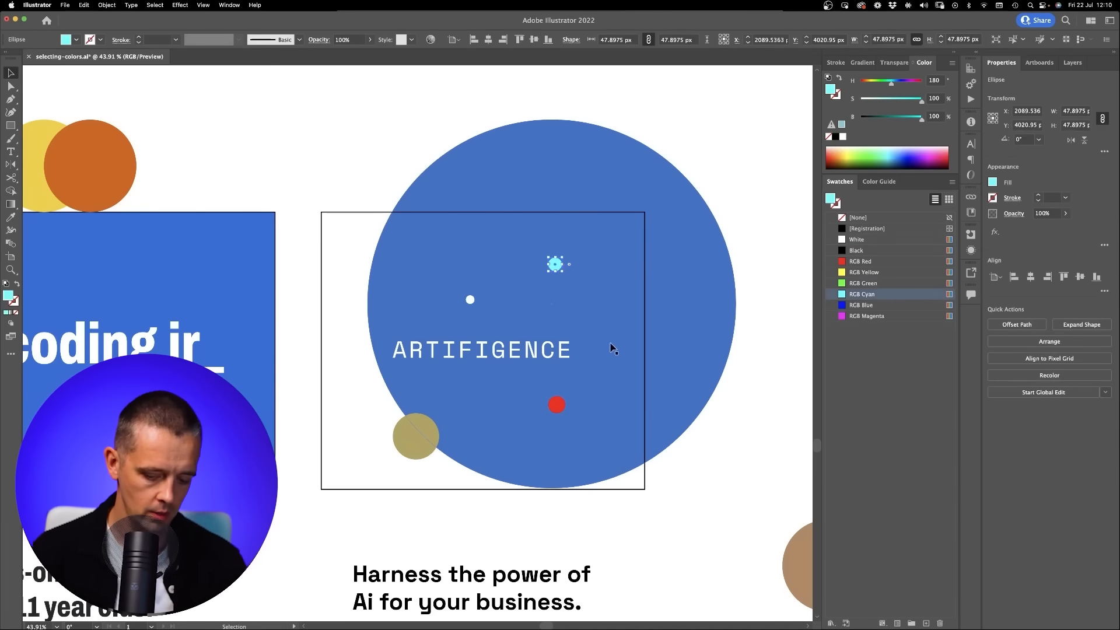
{"action": "key", "text": "i"}
{"action": "left_click", "coordinate": [792, 544]}
{"action": "key", "text": "super+shift+a"}
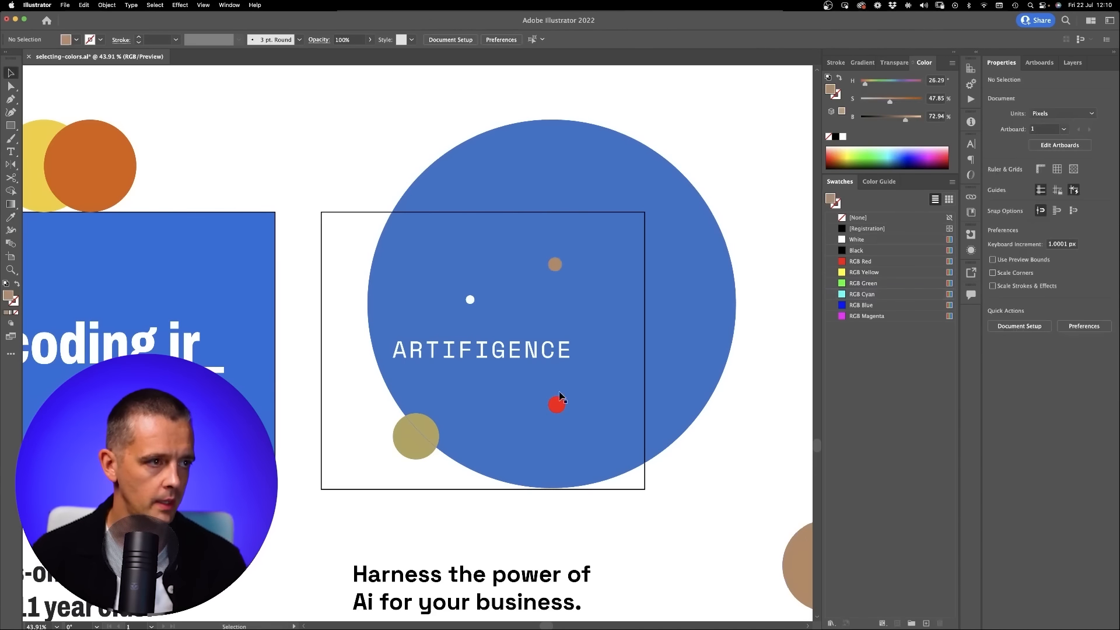
Step: Colour the dot below the wordmark with the ochre sampled from the larger ochre circle
{"action": "key", "text": "v"}
{"action": "left_click", "coordinate": [557, 404]}
{"action": "key", "text": "i"}
{"action": "left_click", "coordinate": [413, 430]}
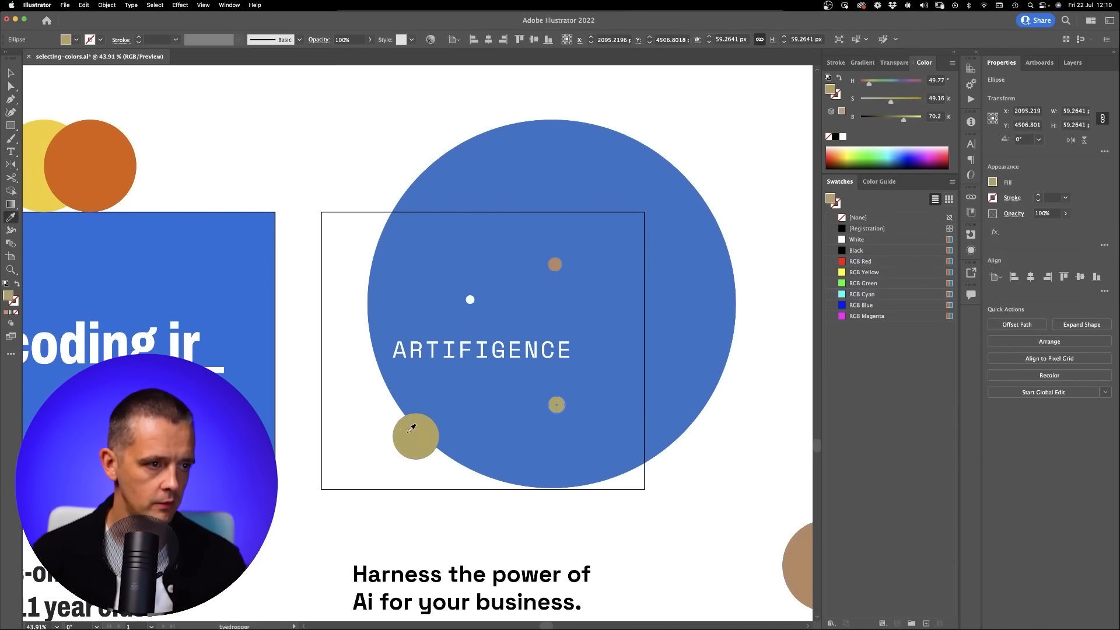
{"action": "key", "text": "super+shift+a"}
Step: Recolour the dot below the ARTIFIGENCE wordmark to a pale teal with hue 176, saturation about 30% and brightness 80%
{"action": "mouse_move", "coordinate": [883, 82]}
{"action": "left_mouse_down"}
{"action": "mouse_move", "coordinate": [894, 82]}
{"action": "mouse_move", "coordinate": [888, 104]}
{"action": "left_mouse_up"}
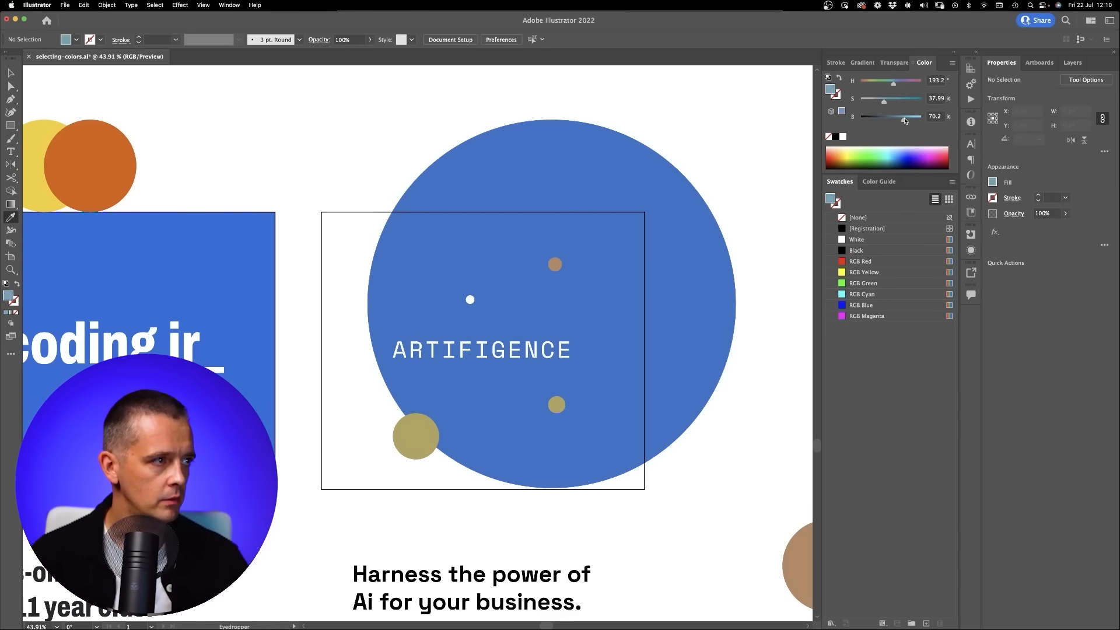
{"action": "key", "text": "v"}
{"action": "left_click", "coordinate": [557, 404]}
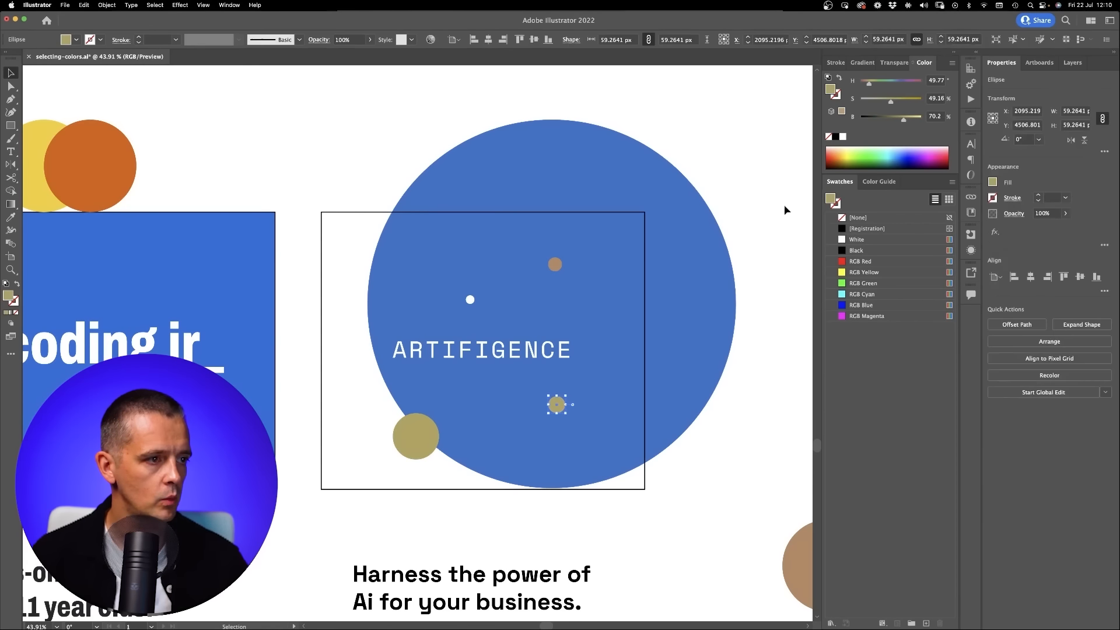
{"action": "mouse_move", "coordinate": [890, 87]}
{"action": "left_mouse_down"}
{"action": "mouse_move", "coordinate": [896, 121]}
{"action": "mouse_move", "coordinate": [908, 121]}
{"action": "mouse_move", "coordinate": [884, 107]}
{"action": "left_mouse_up"}
{"action": "left_click", "coordinate": [531, 502]}
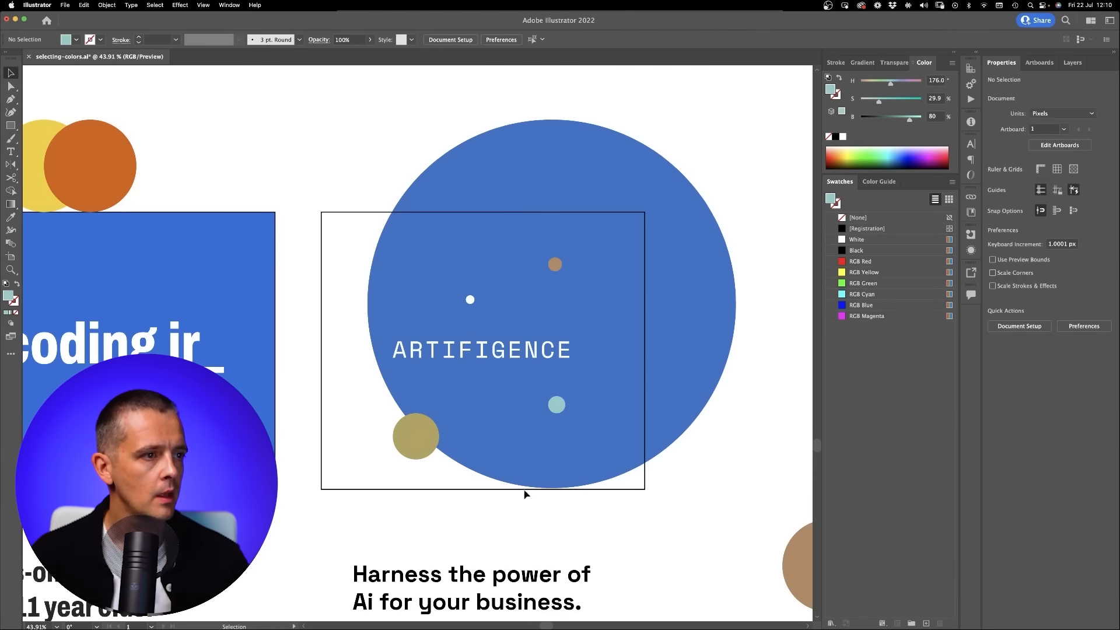
{"action": "double_click", "coordinate": [555, 265]}
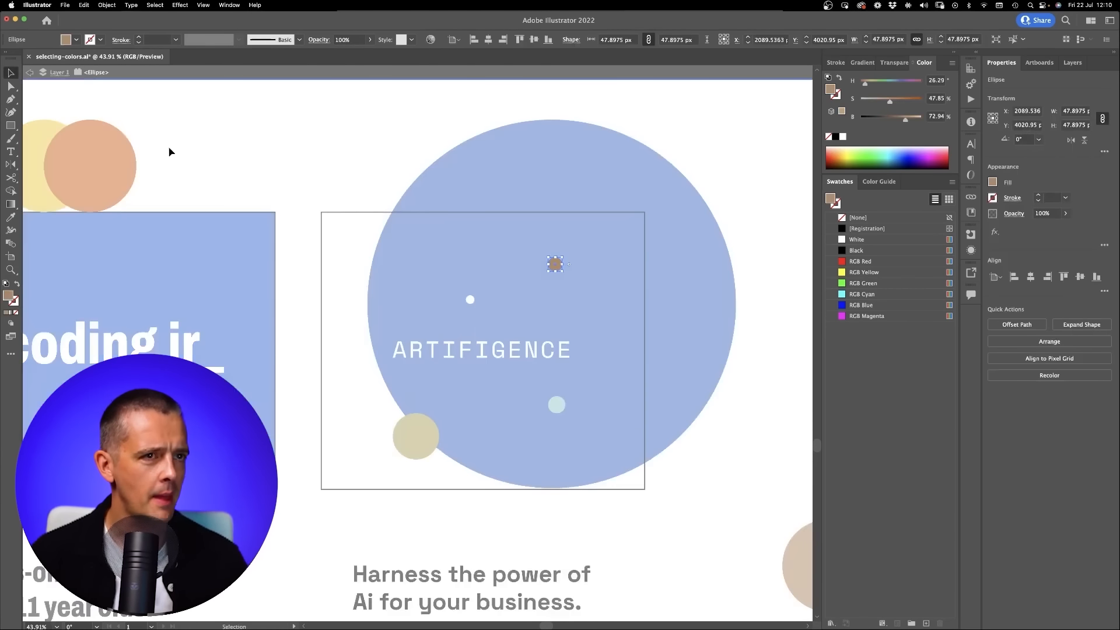
{"action": "left_click", "coordinate": [28, 73]}
{"action": "key", "text": "z"}
{"action": "left_click_drag", "start_coordinate": [549, 454], "coordinate": [501, 497]}
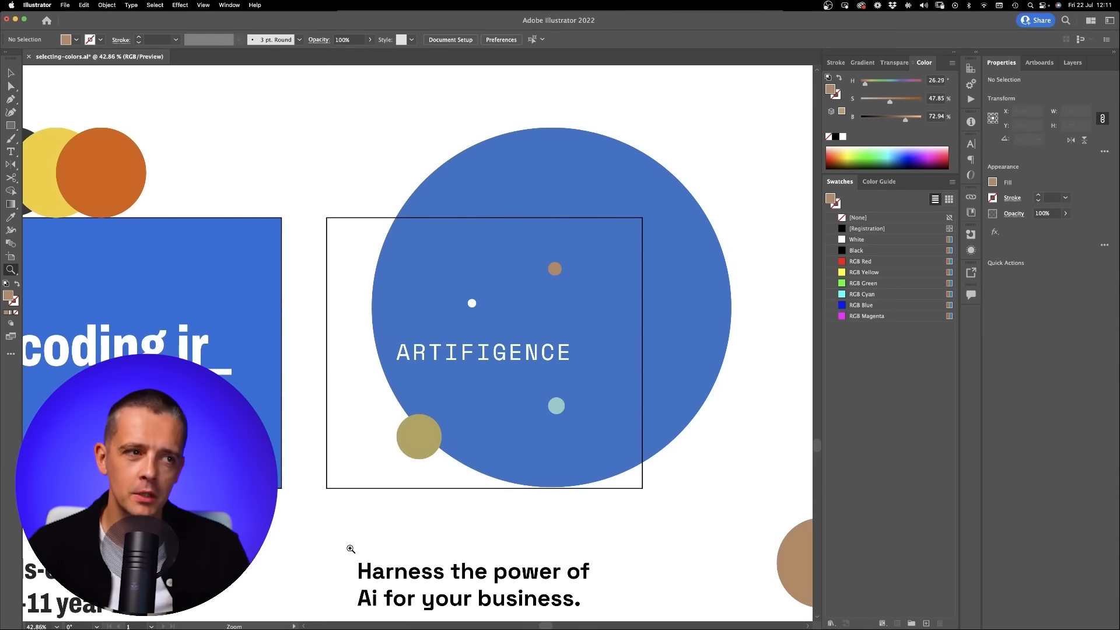
Step: Recolour the dark circle above the coding jr_ frame with the blue sampled from the frame's background
{"action": "scroll", "coordinate": [320, 200], "scroll_direction": "left", "scroll_amount": 5}
{"action": "key", "text": "v"}
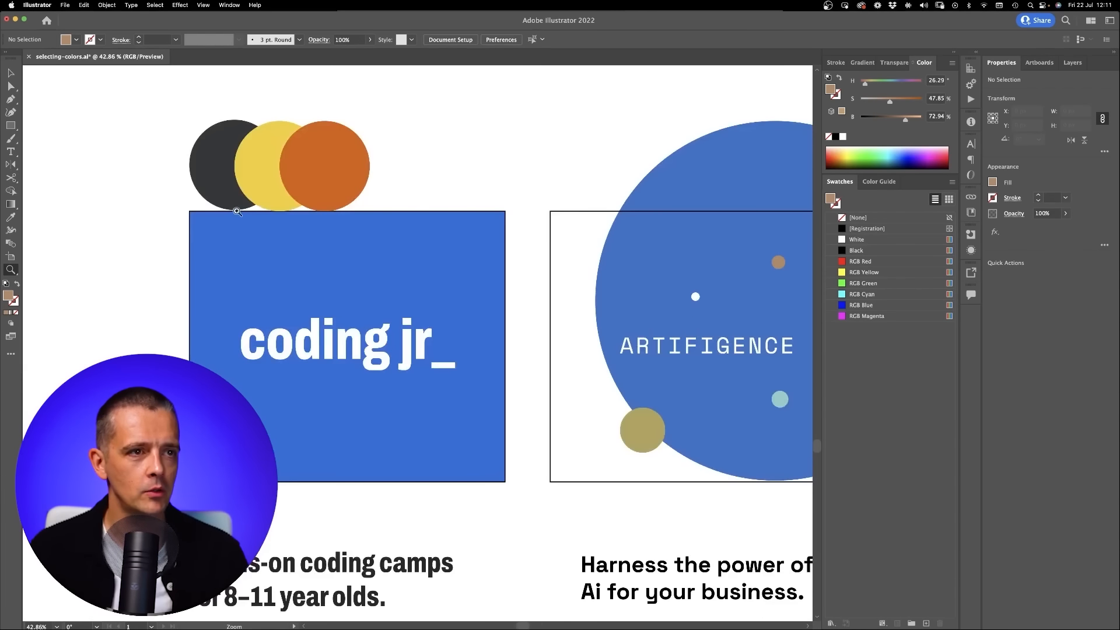
{"action": "left_click", "coordinate": [232, 206]}
{"action": "key", "text": "i"}
{"action": "left_click", "coordinate": [267, 270]}
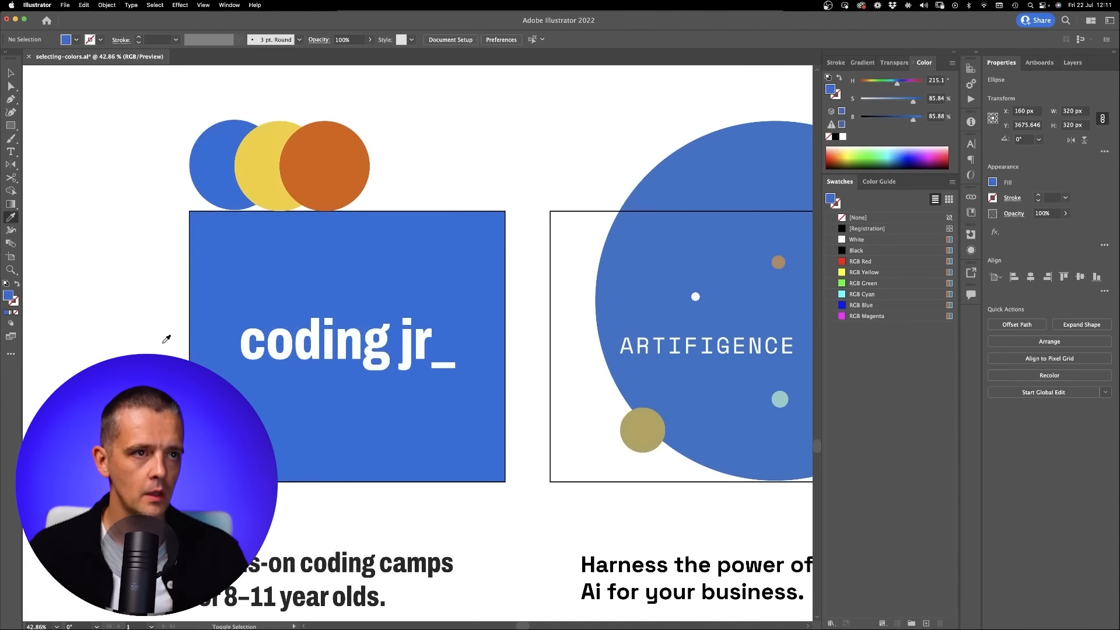
{"action": "left_click", "coordinate": [163, 344], "text": "super"}
{"action": "left_click_drag", "start_coordinate": [365, 498], "coordinate": [325, 320]}
{"action": "key", "text": "z"}
{"action": "left_click_drag", "start_coordinate": [387, 420], "coordinate": [308, 282]}
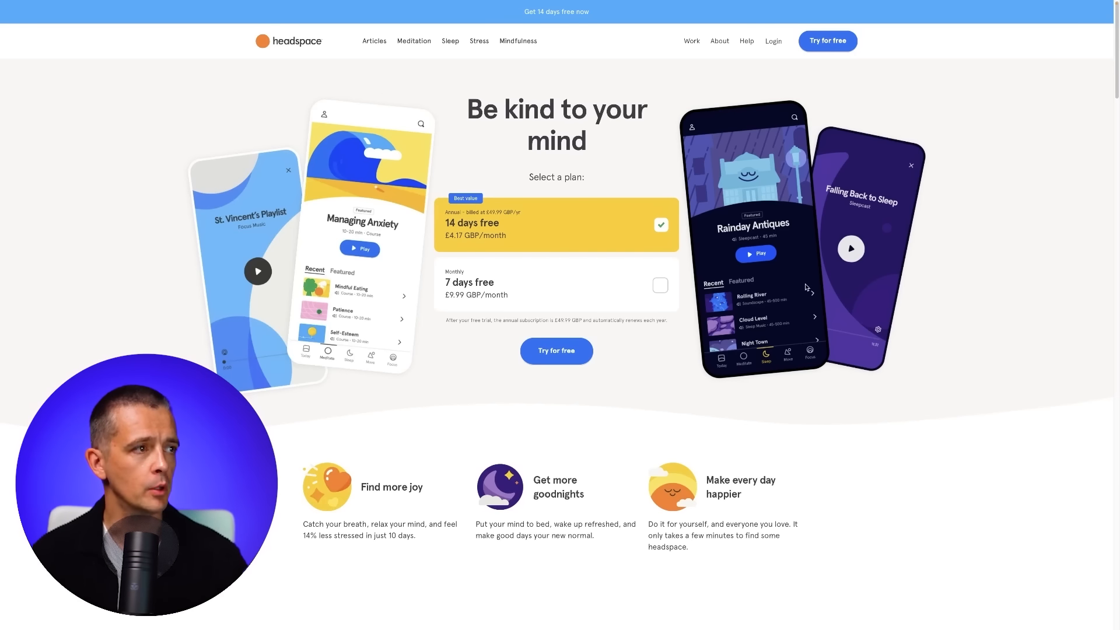
Step: Go to the Adobe Color wheel in the browser and apply the Double Split Complementary harmony rule
{"action": "mouse_move", "coordinate": [323, 1]}
{"action": "left_click", "coordinate": [282, 41]}
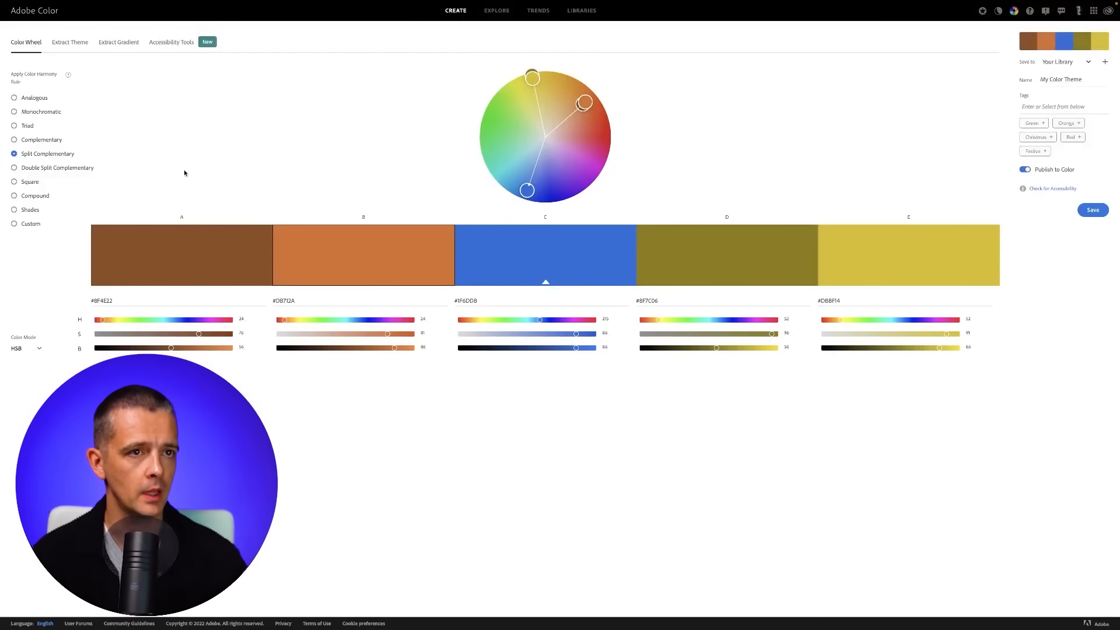
{"action": "left_click", "coordinate": [33, 167]}
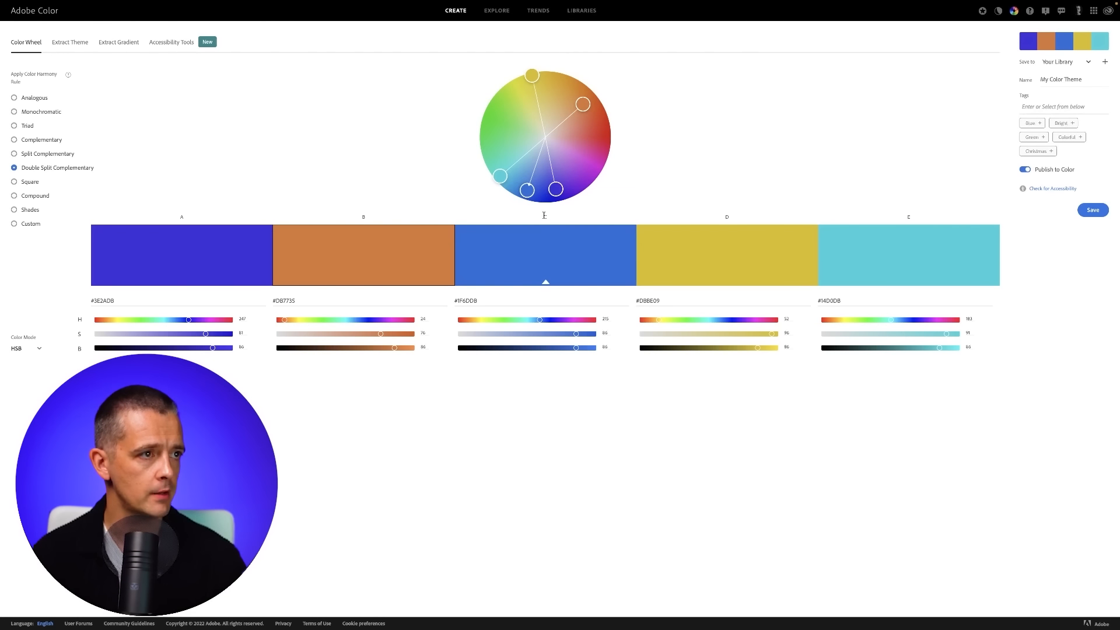
Step: Shift the harmony around the colour wheel, ending with a base blue of #2345DB
{"action": "left_click_drag", "start_coordinate": [556, 189], "coordinate": [558, 200]}
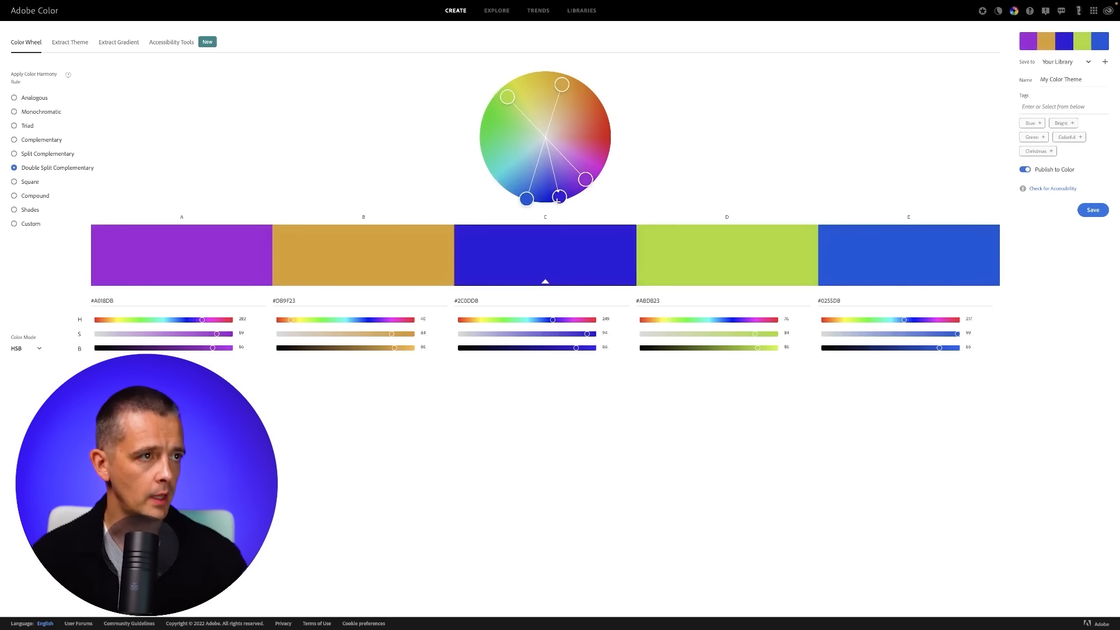
{"action": "left_click_drag", "start_coordinate": [561, 84], "coordinate": [585, 91]}
{"action": "left_click_drag", "start_coordinate": [495, 116], "coordinate": [511, 73]}
{"action": "left_click_drag", "start_coordinate": [571, 189], "coordinate": [542, 190]}
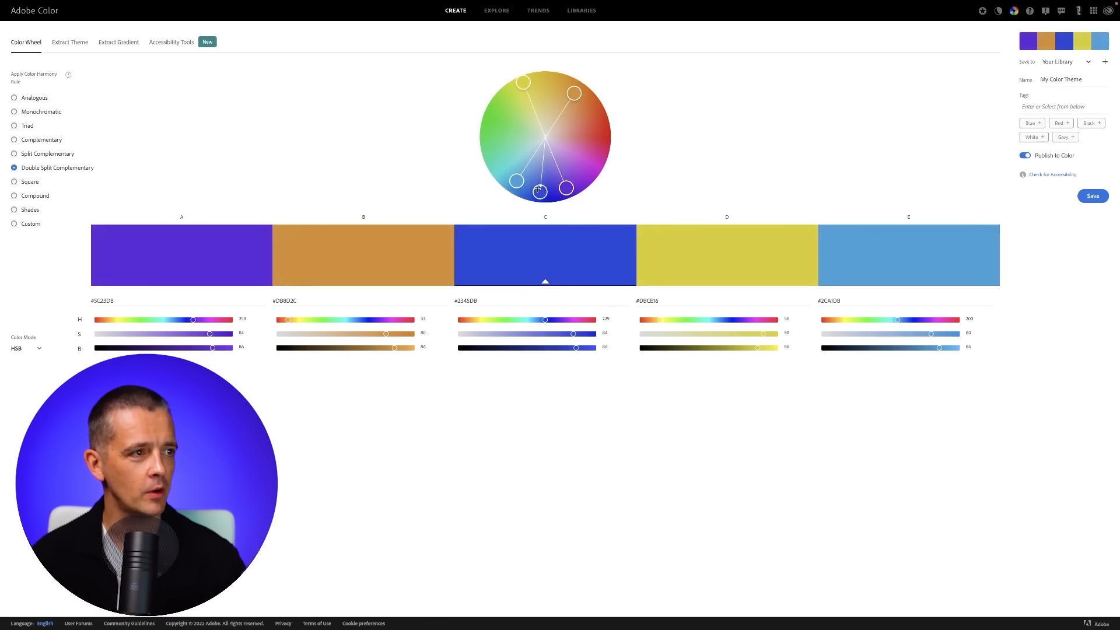
Step: Return to the Headspace page and compare its blue, yellow, orange and purple colours with the harmony
{"action": "left_click", "coordinate": [362, 41]}
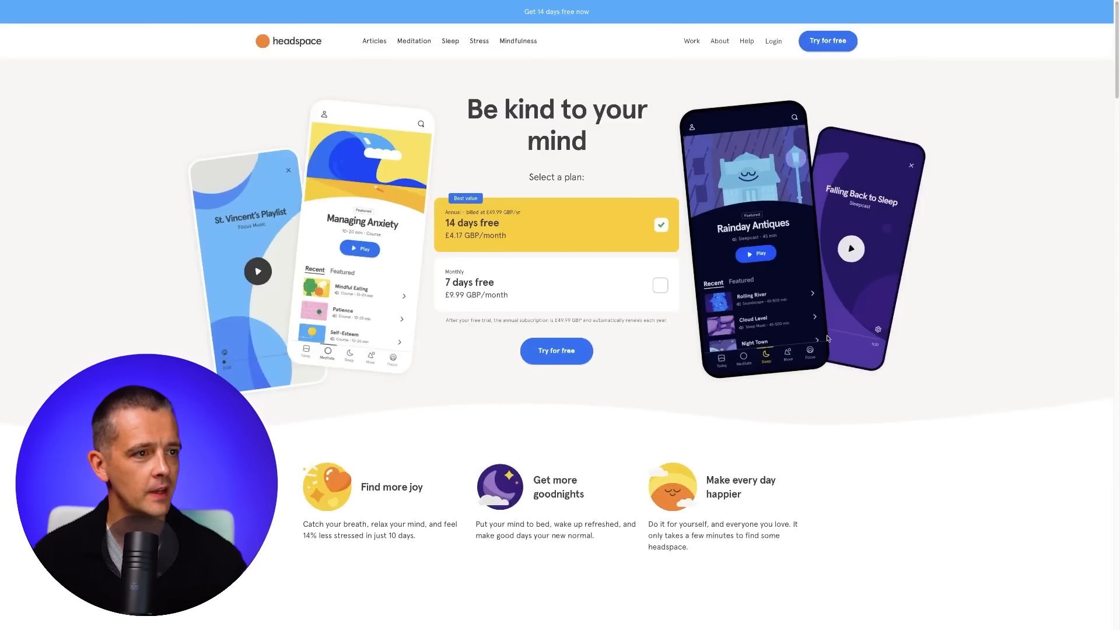
{"action": "scroll", "coordinate": [923, 358], "scroll_direction": "down", "scroll_amount": 1}
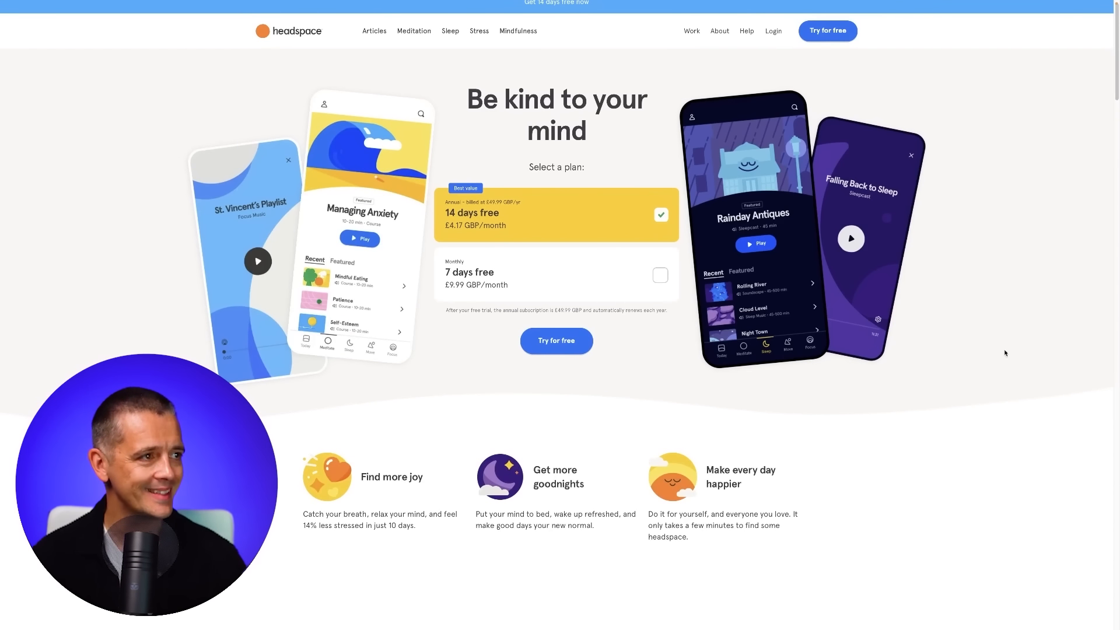
{"action": "scroll", "coordinate": [999, 362], "scroll_direction": "up", "scroll_amount": 1}
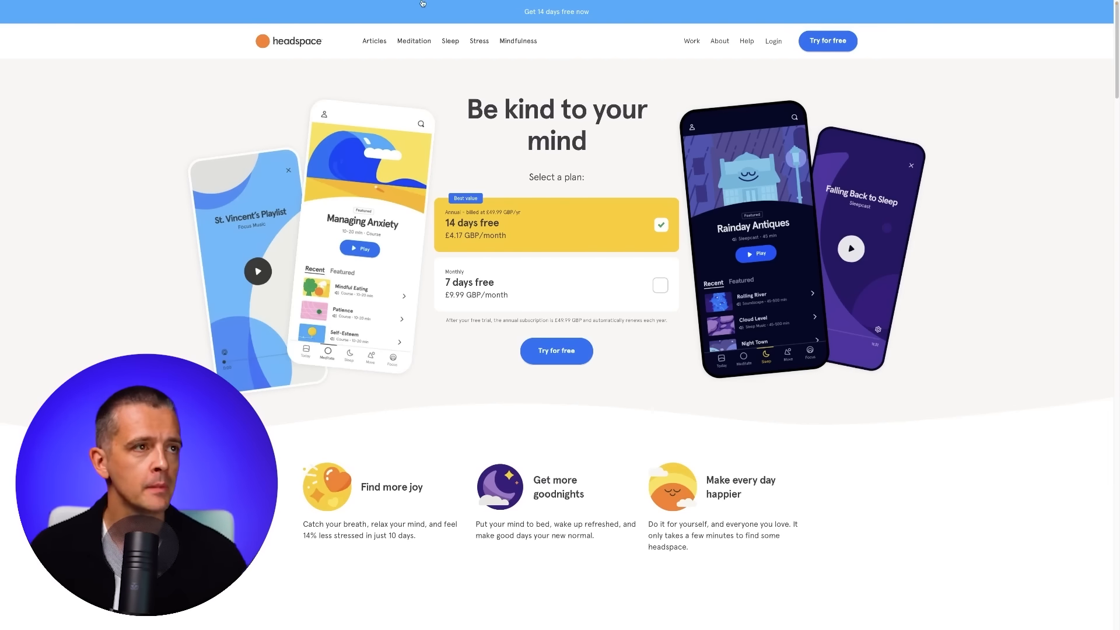
Step: Open the Hilma site and examine how its lavender, orange and green colours are used across the page sections
{"action": "mouse_move", "coordinate": [422, 1]}
{"action": "left_click", "coordinate": [431, 42]}
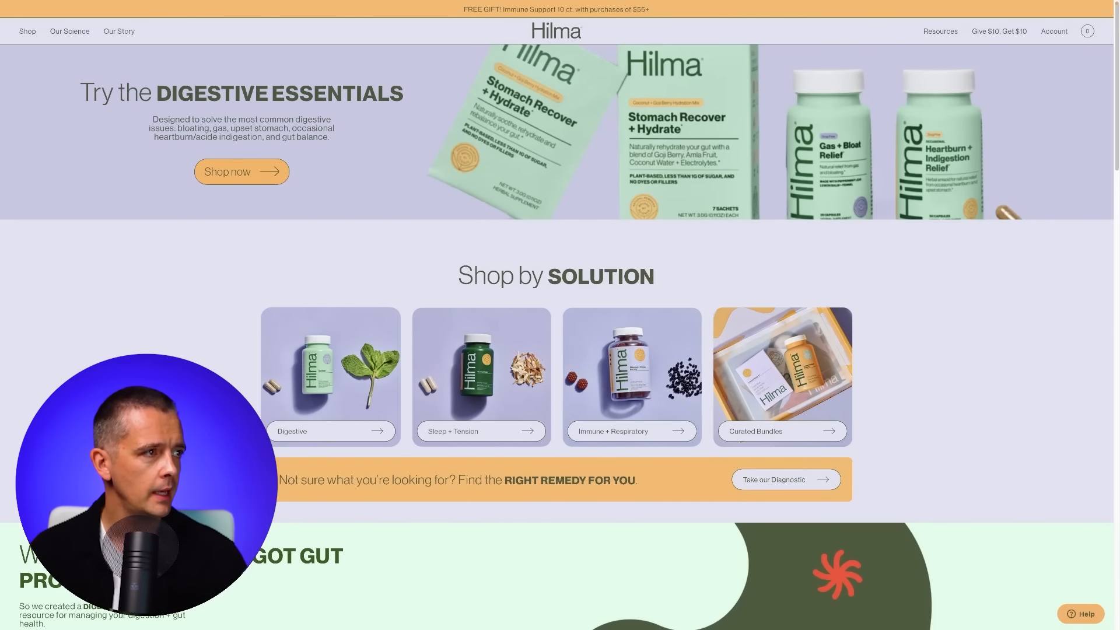
{"action": "scroll", "coordinate": [330, 437], "scroll_direction": "down", "scroll_amount": 6}
{"action": "scroll", "coordinate": [330, 438], "scroll_direction": "up", "scroll_amount": 6}
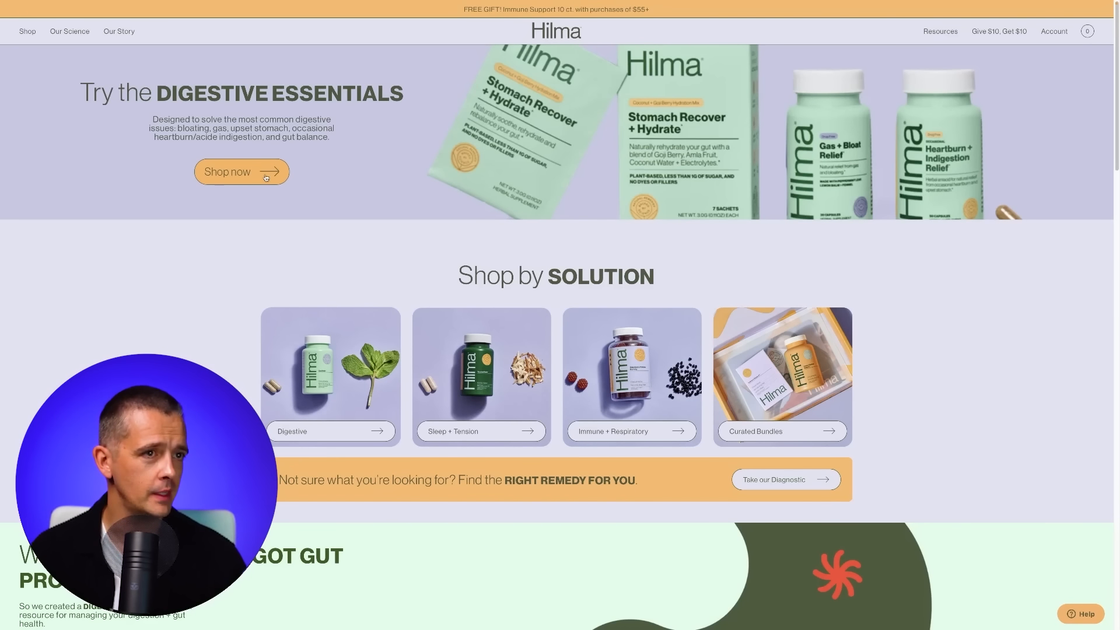
{"action": "scroll", "coordinate": [183, 309], "scroll_direction": "down", "scroll_amount": 3}
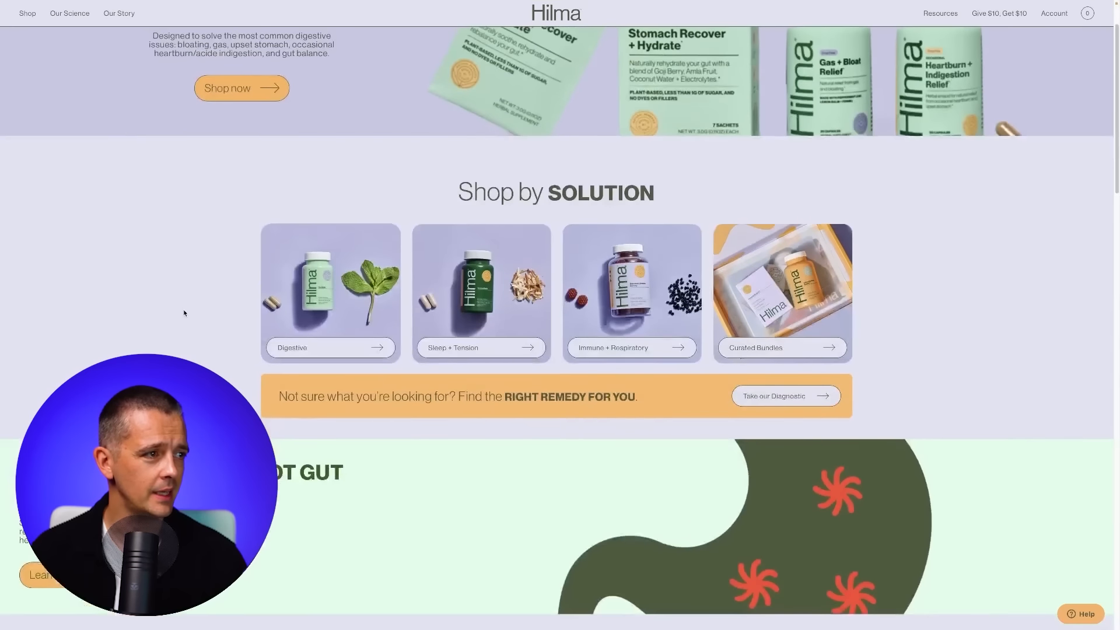
{"action": "scroll", "coordinate": [184, 310], "scroll_direction": "up", "scroll_amount": 3}
{"action": "scroll", "coordinate": [601, 370], "scroll_direction": "down", "scroll_amount": 9}
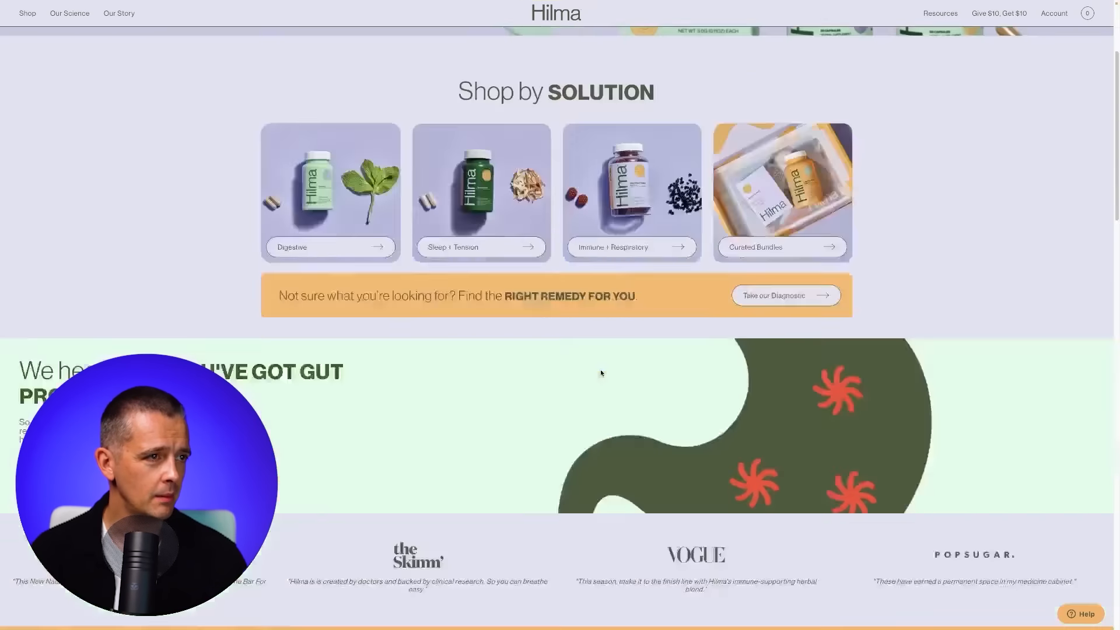
{"action": "scroll", "coordinate": [600, 369], "scroll_direction": "down", "scroll_amount": 9}
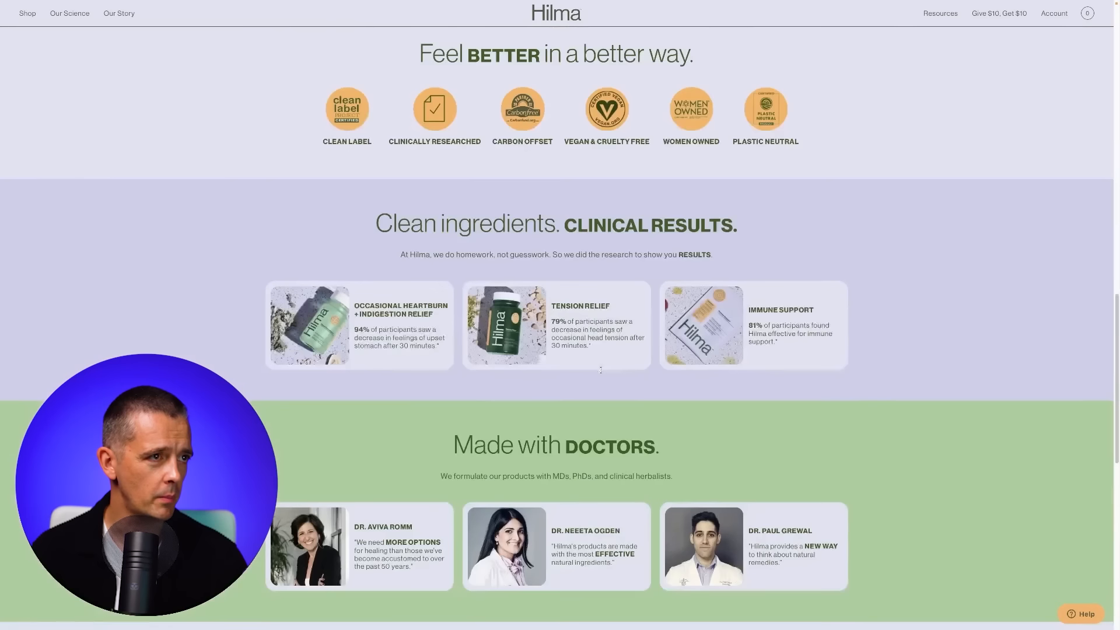
{"action": "scroll", "coordinate": [600, 370], "scroll_direction": "up", "scroll_amount": 1}
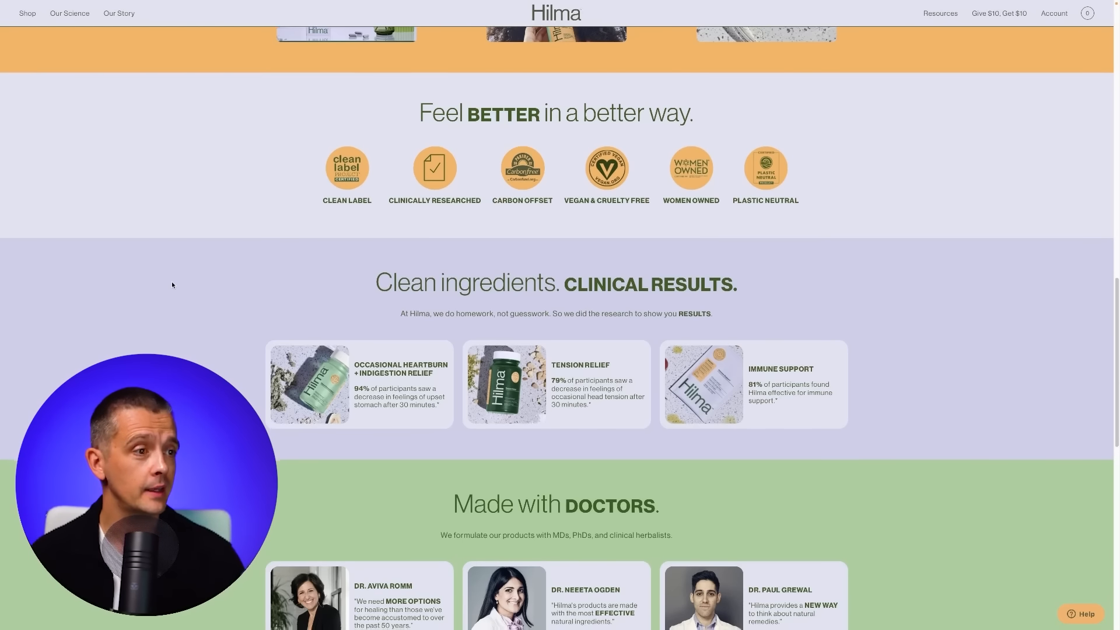
{"action": "scroll", "coordinate": [173, 285], "scroll_direction": "down", "scroll_amount": 2}
{"action": "scroll", "coordinate": [172, 285], "scroll_direction": "down", "scroll_amount": 6}
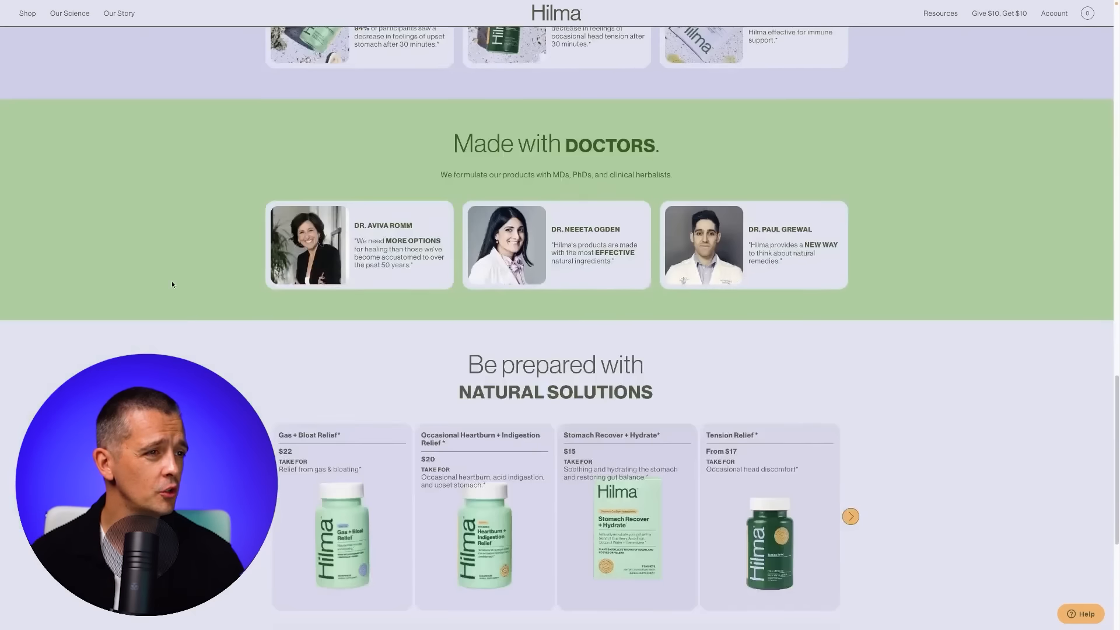
Step: Review the Hilma page from the Made with Doctors section back up, examining text and background contrast in Why Hilma
{"action": "scroll", "coordinate": [172, 285], "scroll_direction": "up", "scroll_amount": 10}
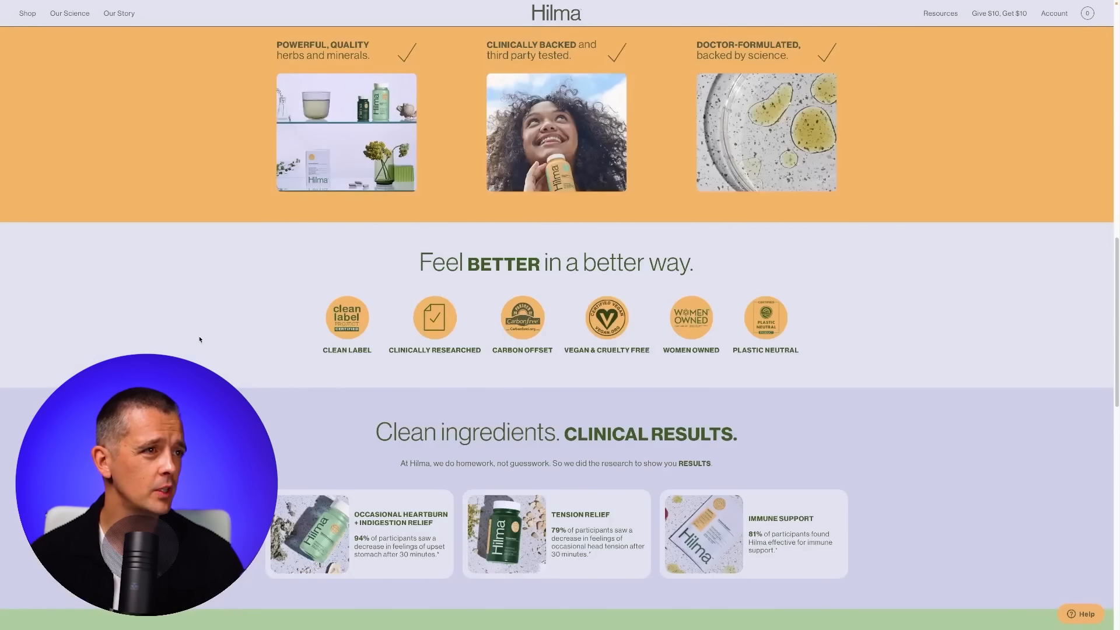
{"action": "scroll", "coordinate": [199, 337], "scroll_direction": "up", "scroll_amount": 2}
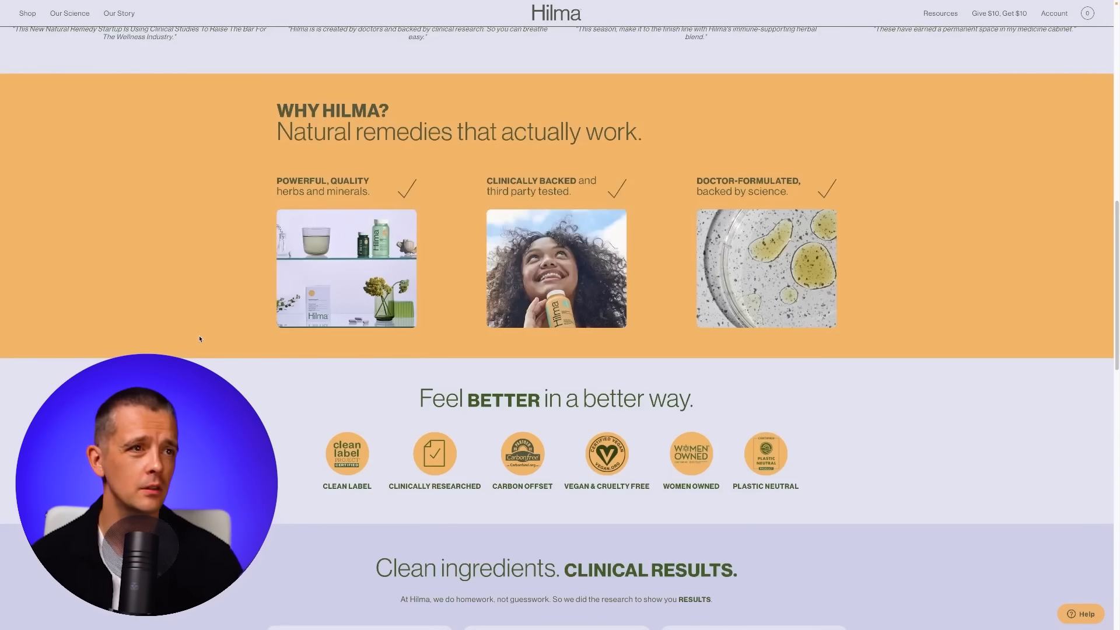
{"action": "scroll", "coordinate": [200, 338], "scroll_direction": "up", "scroll_amount": 1}
{"action": "scroll", "coordinate": [200, 339], "scroll_direction": "up", "scroll_amount": 1}
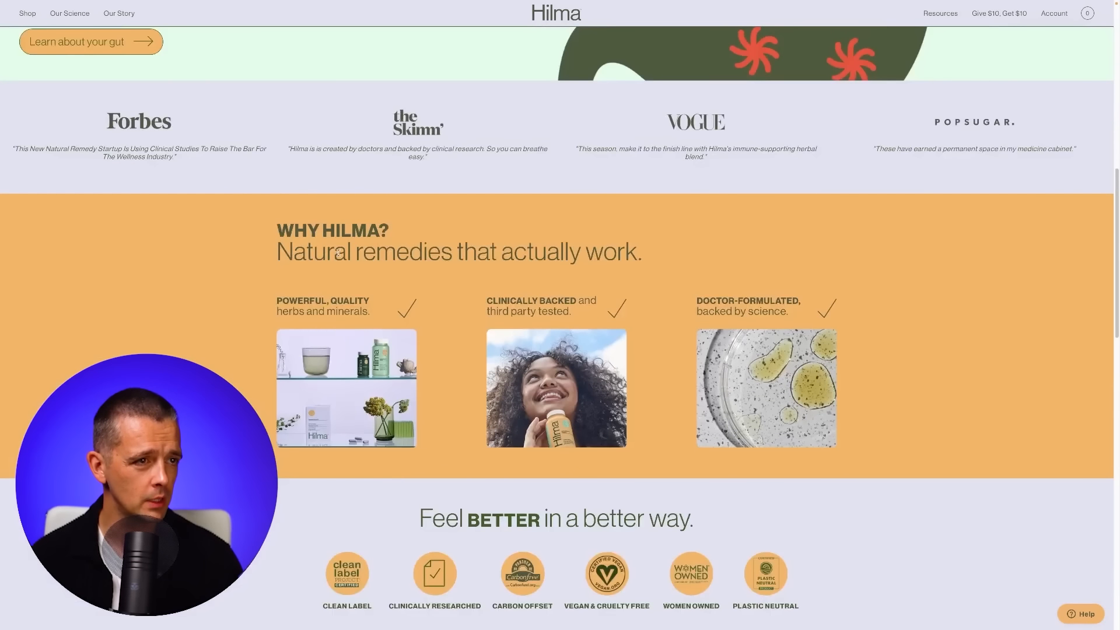
{"action": "left_click_drag", "start_coordinate": [326, 231], "coordinate": [375, 233]}
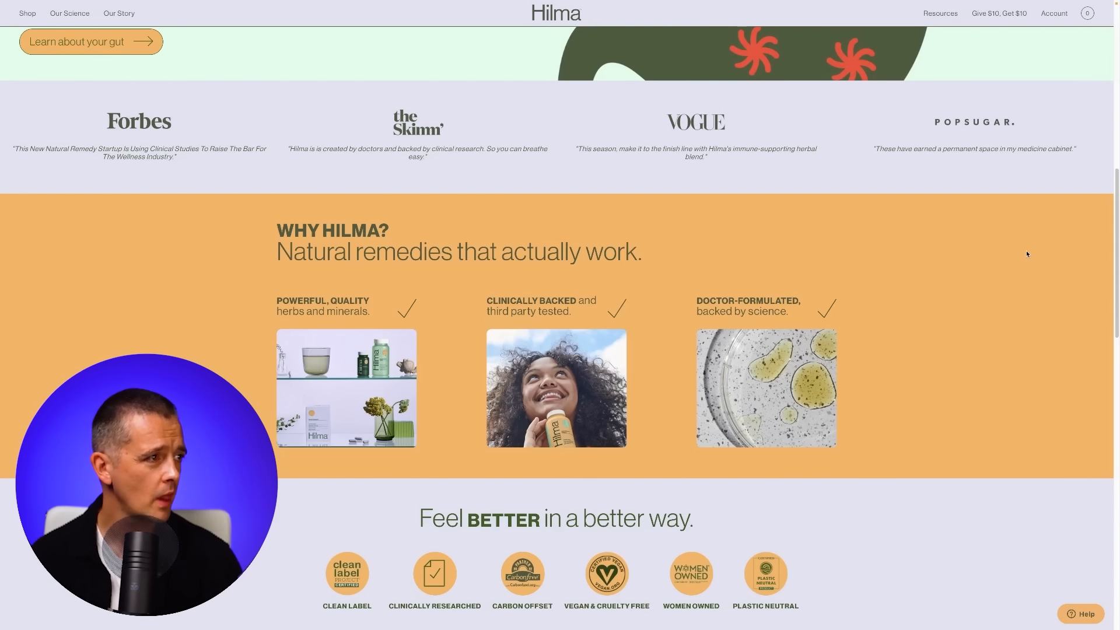
{"action": "scroll", "coordinate": [128, 335], "scroll_direction": "up", "scroll_amount": 1}
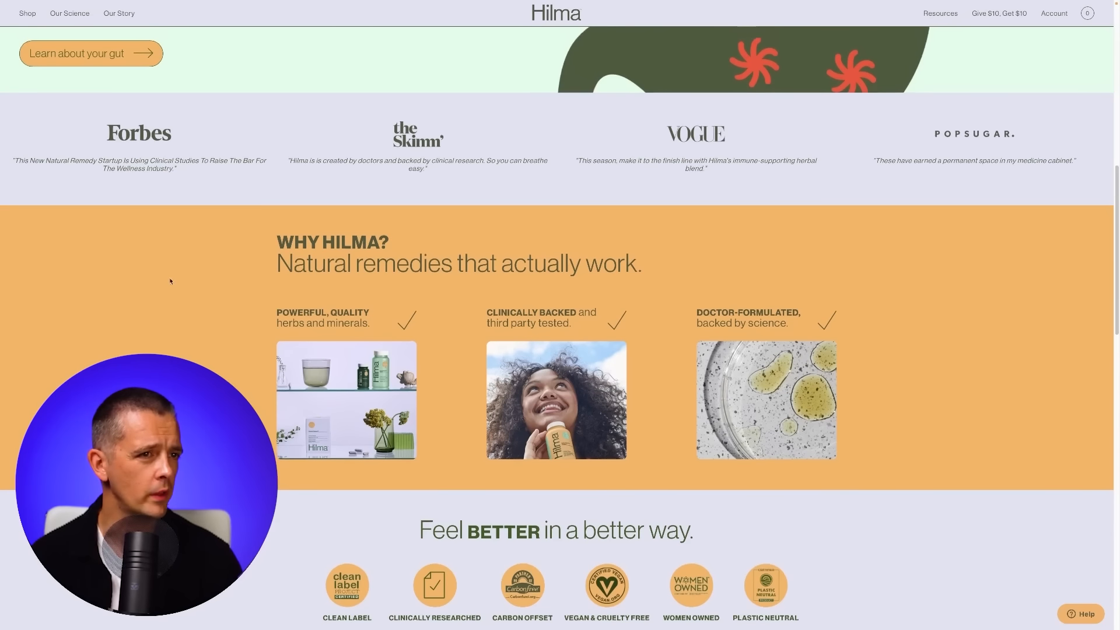
{"action": "scroll", "coordinate": [142, 335], "scroll_direction": "up", "scroll_amount": 1}
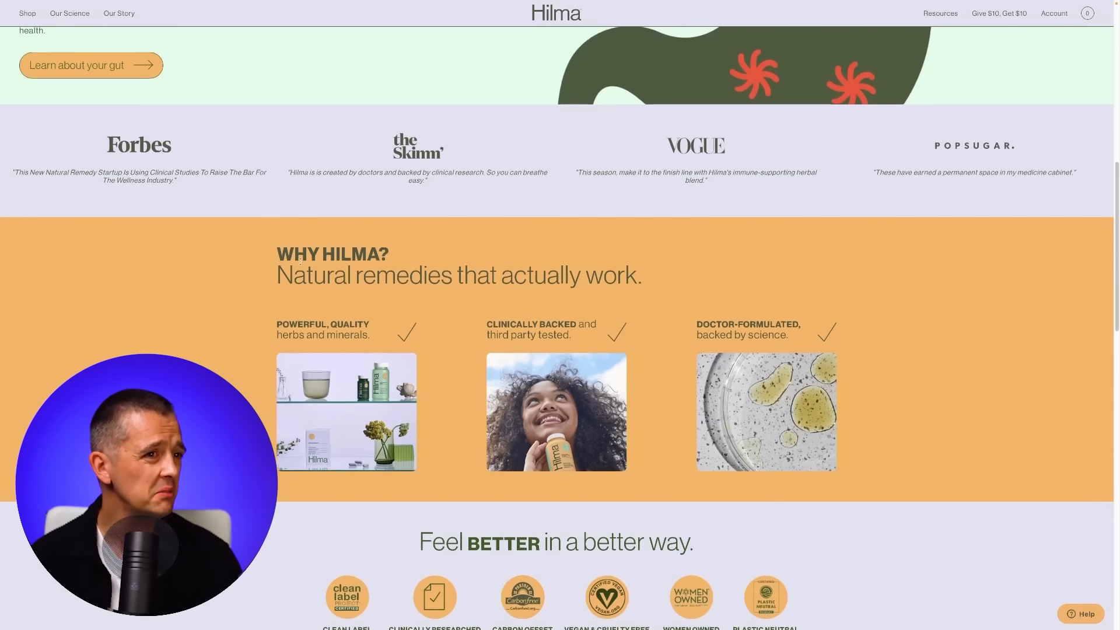
{"action": "scroll", "coordinate": [159, 292], "scroll_direction": "up", "scroll_amount": 5}
{"action": "scroll", "coordinate": [158, 294], "scroll_direction": "up", "scroll_amount": 5}
Step: Open the BYOMA site and examine its magenta, yellow and blue palette from the hero banner to the sign-up section
{"action": "left_click", "coordinate": [540, 40]}
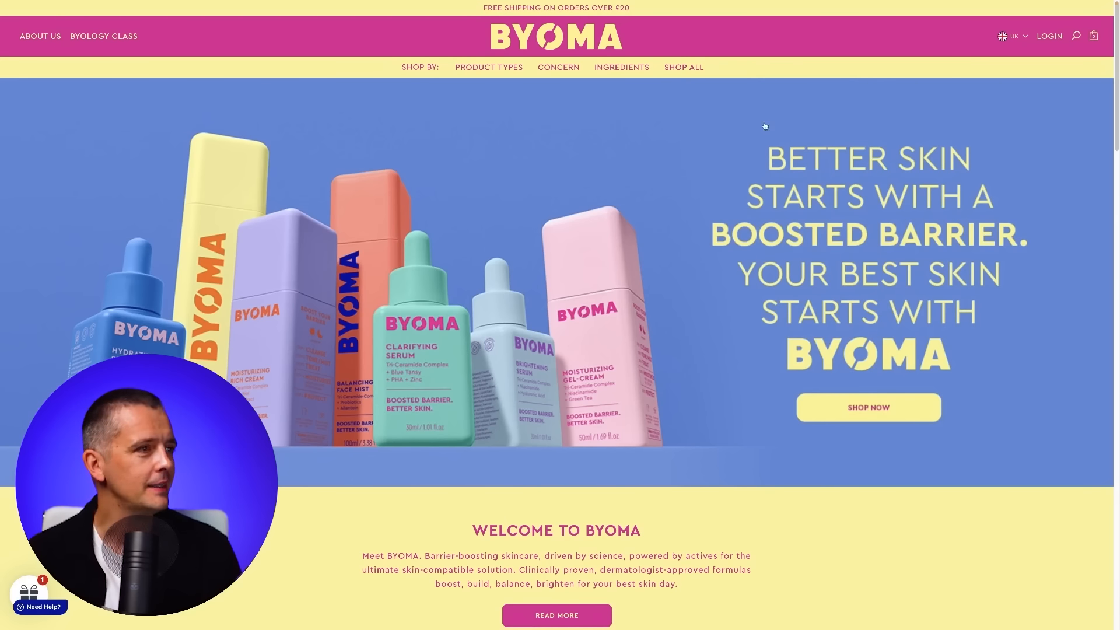
{"action": "scroll", "coordinate": [766, 268], "scroll_direction": "down", "scroll_amount": 10}
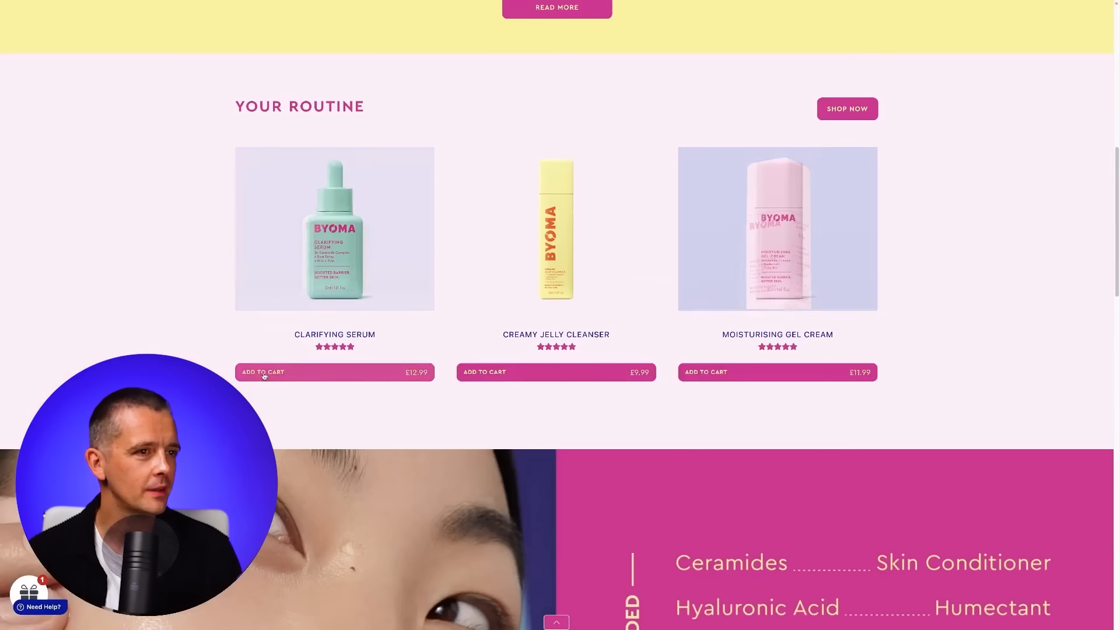
{"action": "scroll", "coordinate": [699, 426], "scroll_direction": "down", "scroll_amount": 10}
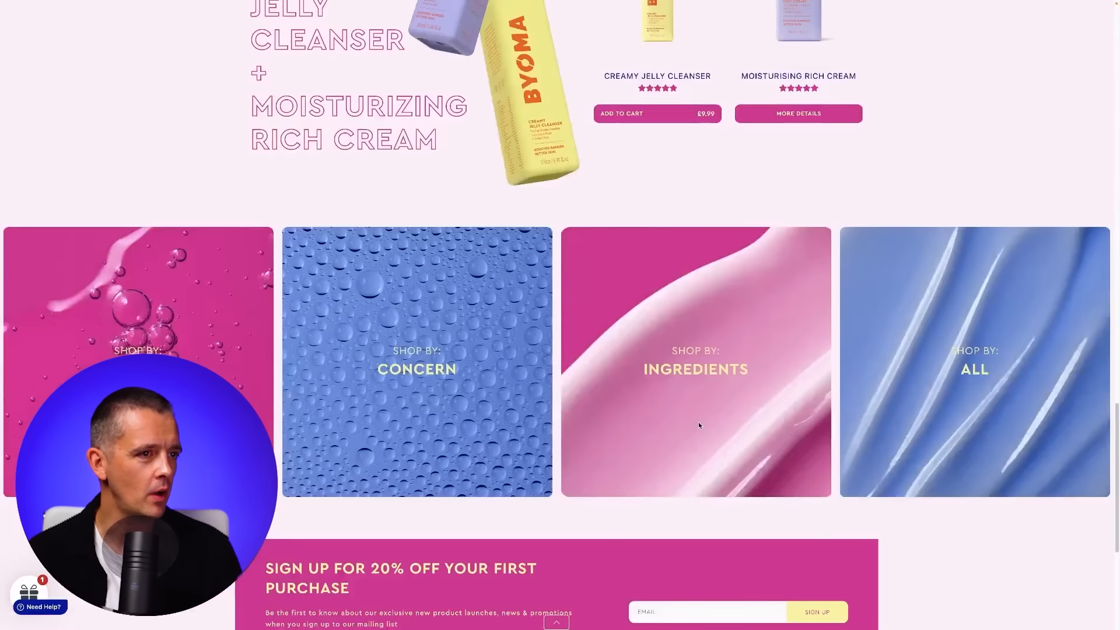
{"action": "scroll", "coordinate": [699, 425], "scroll_direction": "down", "scroll_amount": 5}
{"action": "scroll", "coordinate": [698, 425], "scroll_direction": "up", "scroll_amount": 15}
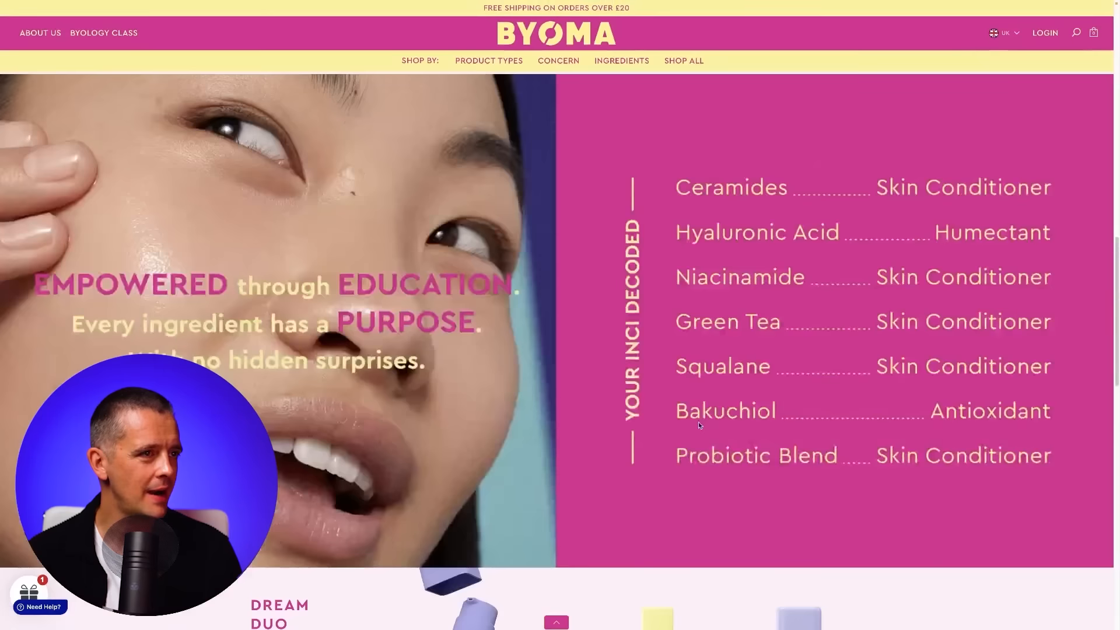
{"action": "scroll", "coordinate": [698, 425], "scroll_direction": "up", "scroll_amount": 5}
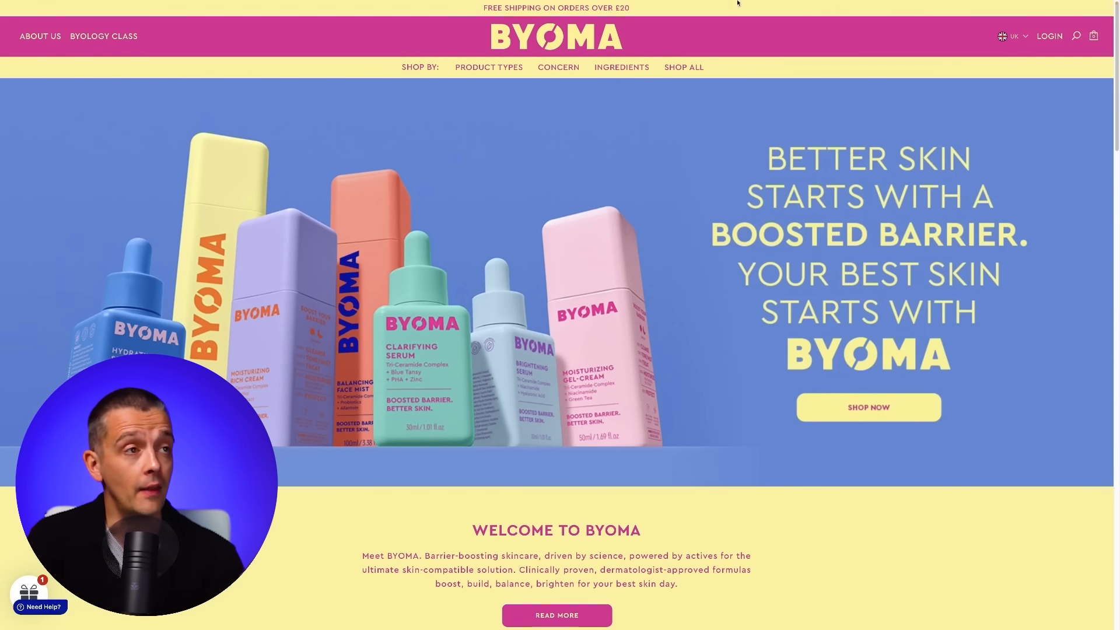
Step: Open the Fender site and examine how red accents are used on its neutral page from the hero banner to Accessories
{"action": "mouse_move", "coordinate": [737, 3]}
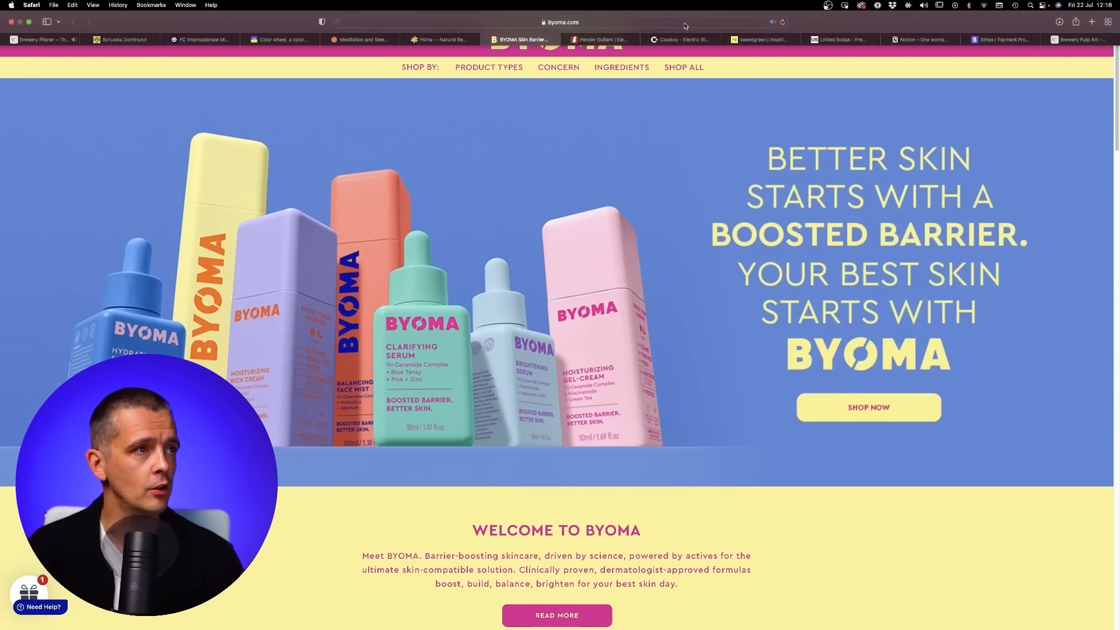
{"action": "left_click", "coordinate": [611, 39]}
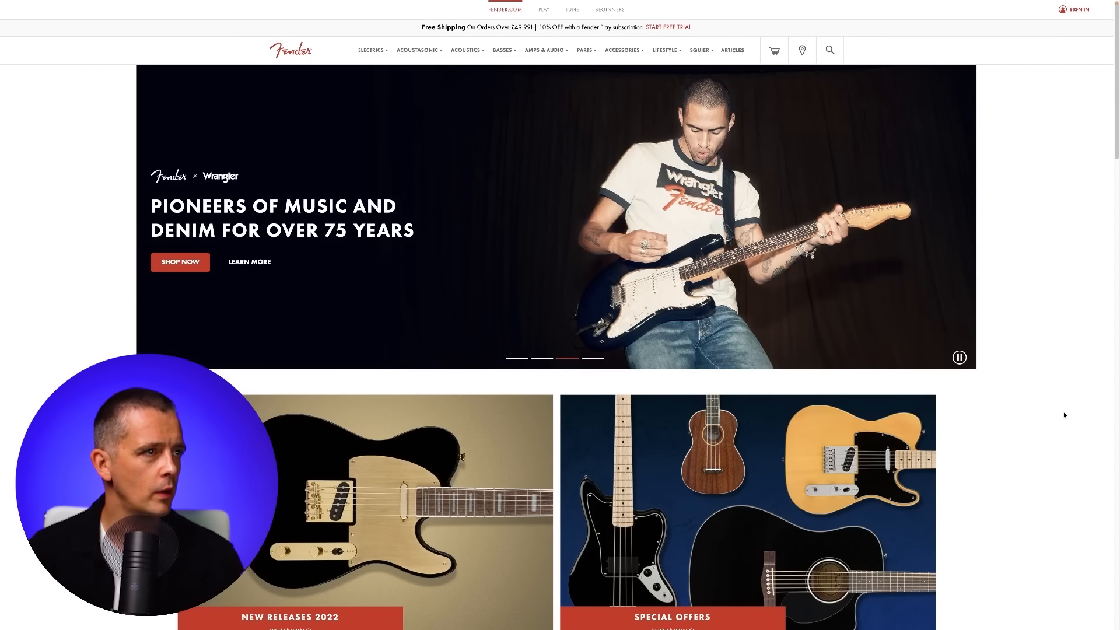
{"action": "scroll", "coordinate": [1065, 415], "scroll_direction": "down", "scroll_amount": 3}
{"action": "scroll", "coordinate": [1064, 415], "scroll_direction": "down", "scroll_amount": 5}
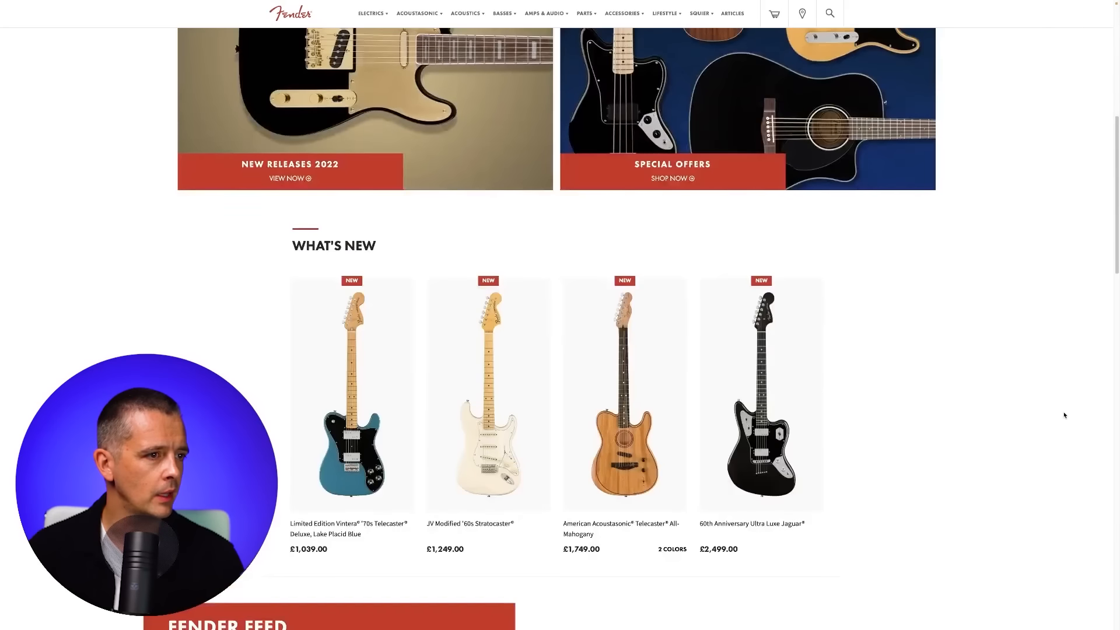
{"action": "scroll", "coordinate": [1065, 415], "scroll_direction": "down", "scroll_amount": 2}
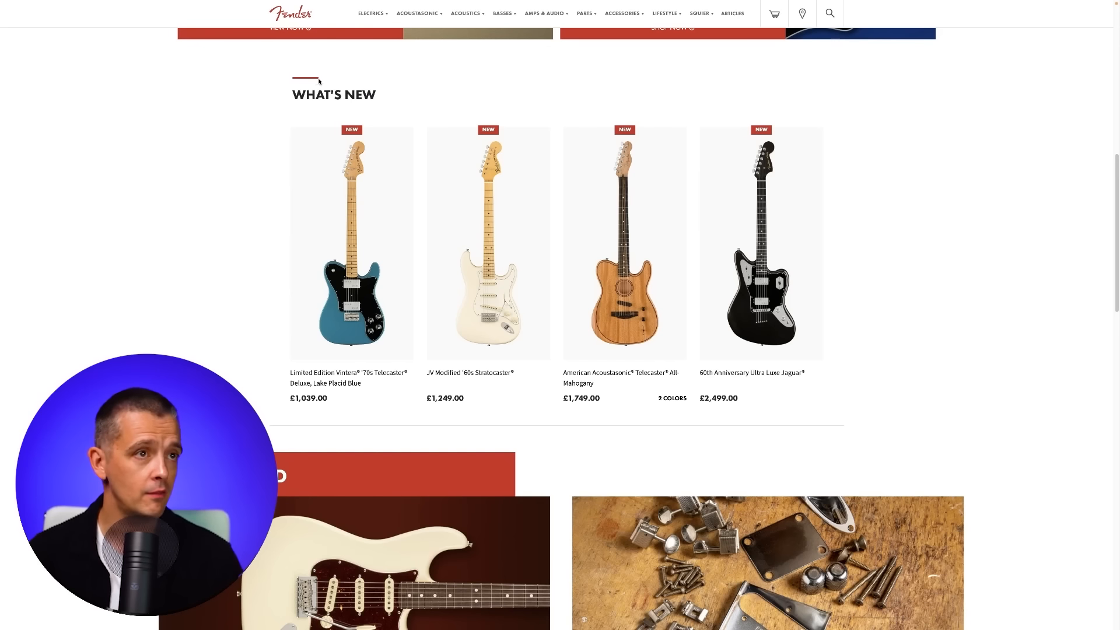
{"action": "scroll", "coordinate": [250, 176], "scroll_direction": "down", "scroll_amount": 1}
{"action": "scroll", "coordinate": [250, 176], "scroll_direction": "down", "scroll_amount": 1}
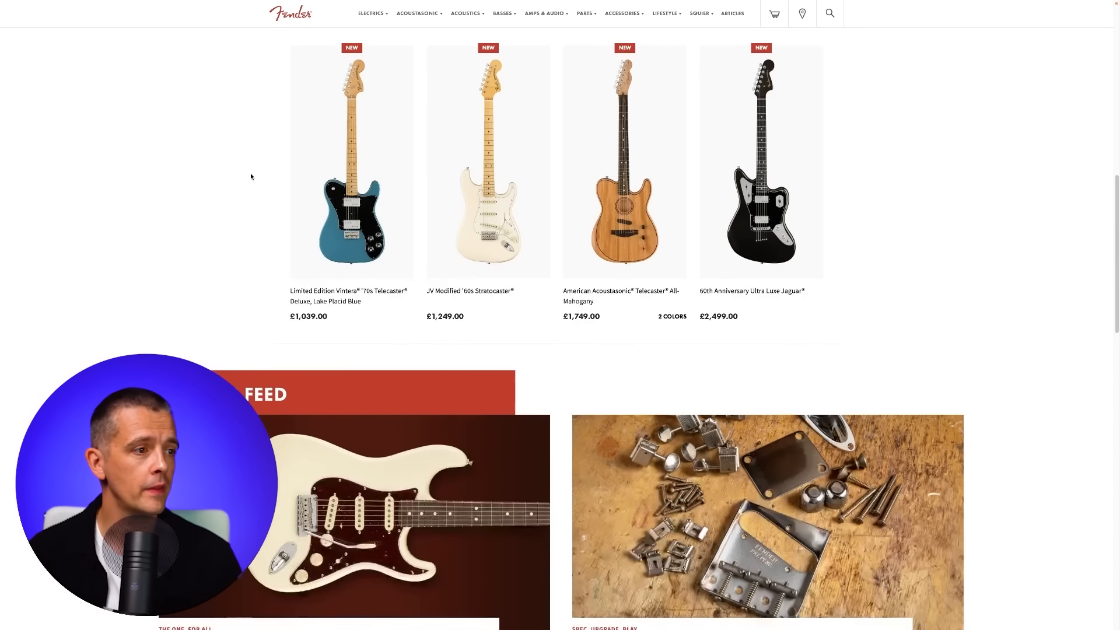
{"action": "scroll", "coordinate": [250, 176], "scroll_direction": "down", "scroll_amount": 4}
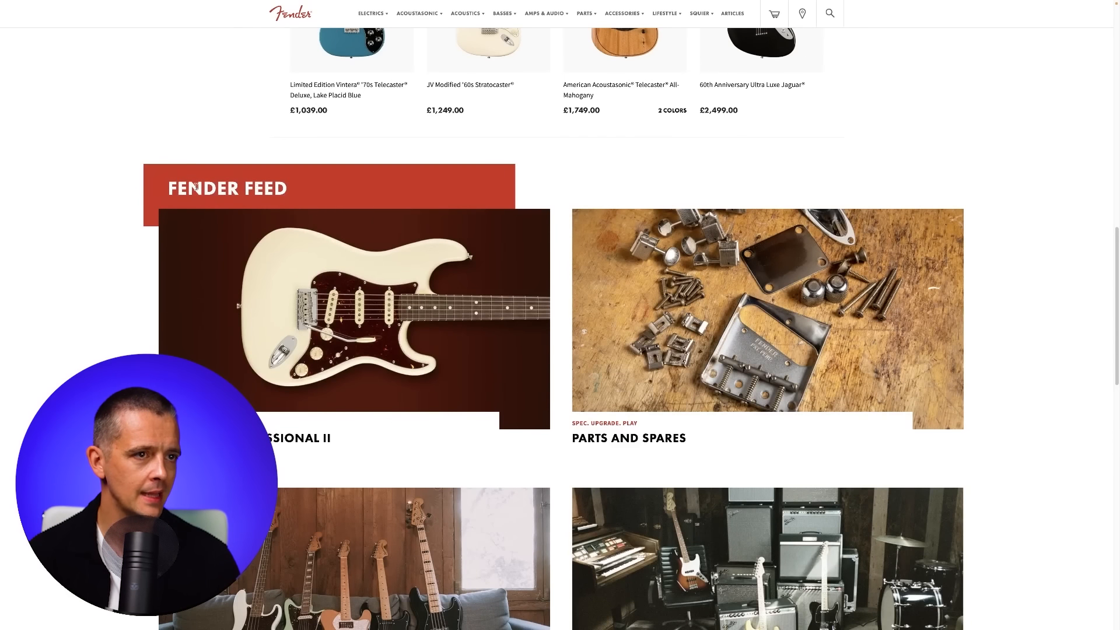
{"action": "scroll", "coordinate": [584, 186], "scroll_direction": "down", "scroll_amount": 4}
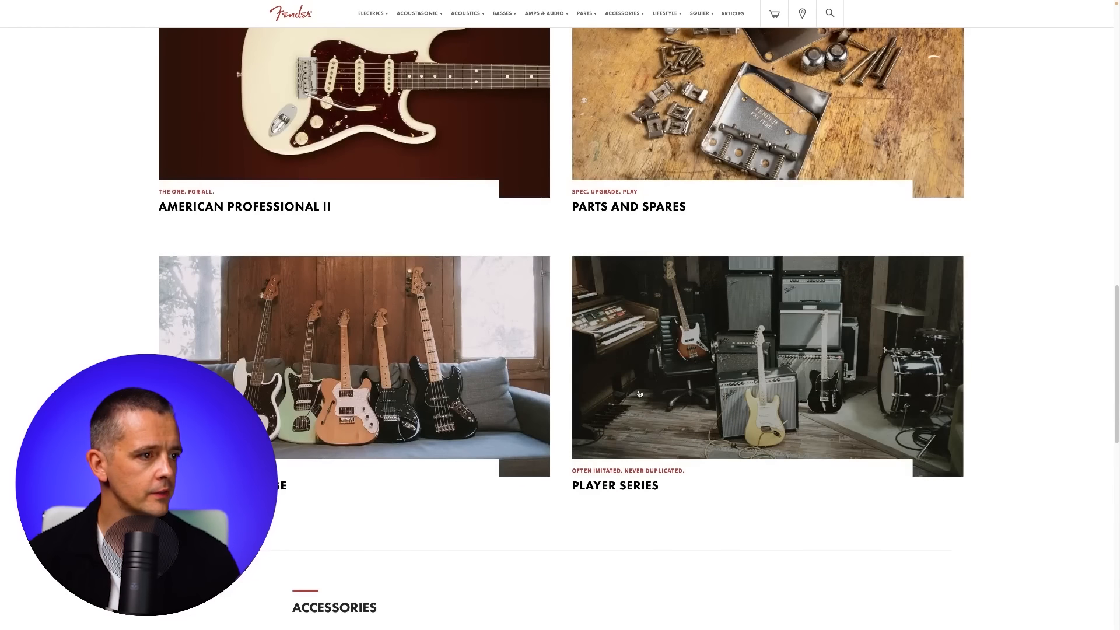
{"action": "scroll", "coordinate": [661, 513], "scroll_direction": "down", "scroll_amount": 6}
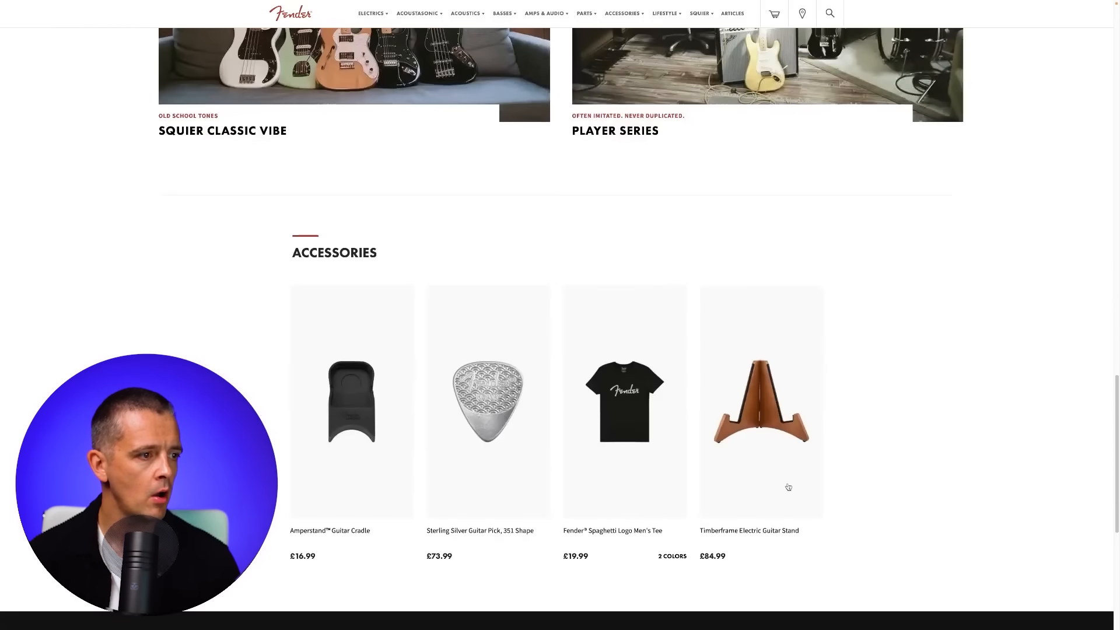
Step: Review Fender's hero banner and the New Releases and Special Offers tiles again, and open the Telecaster listing
{"action": "scroll", "coordinate": [817, 481], "scroll_direction": "up", "scroll_amount": 5}
{"action": "scroll", "coordinate": [817, 481], "scroll_direction": "up", "scroll_amount": 15}
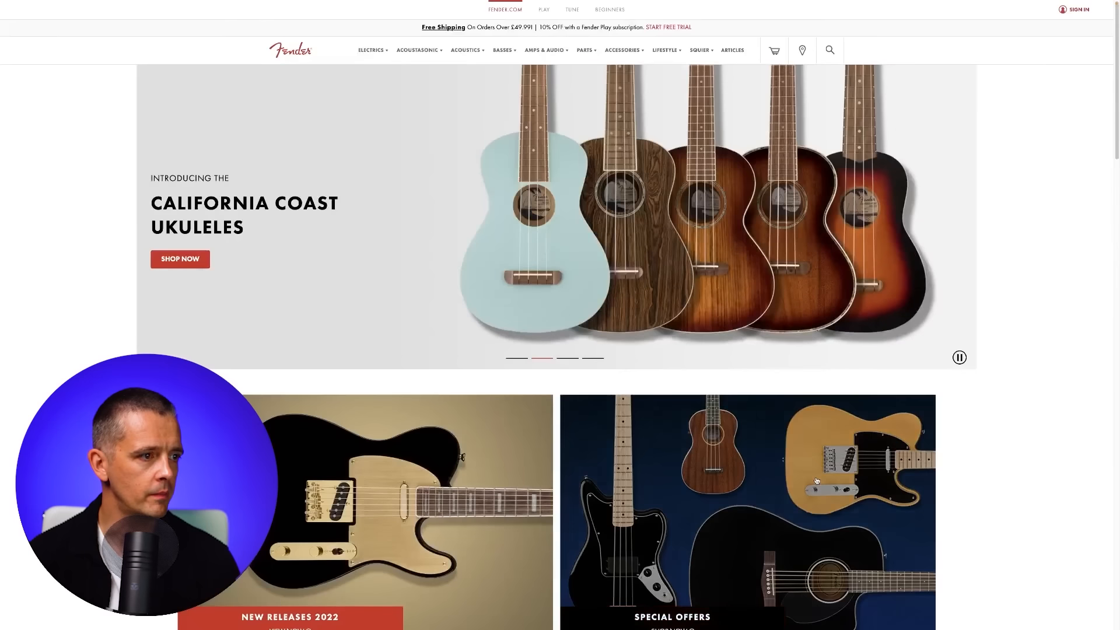
{"action": "scroll", "coordinate": [647, 470], "scroll_direction": "down", "scroll_amount": 4}
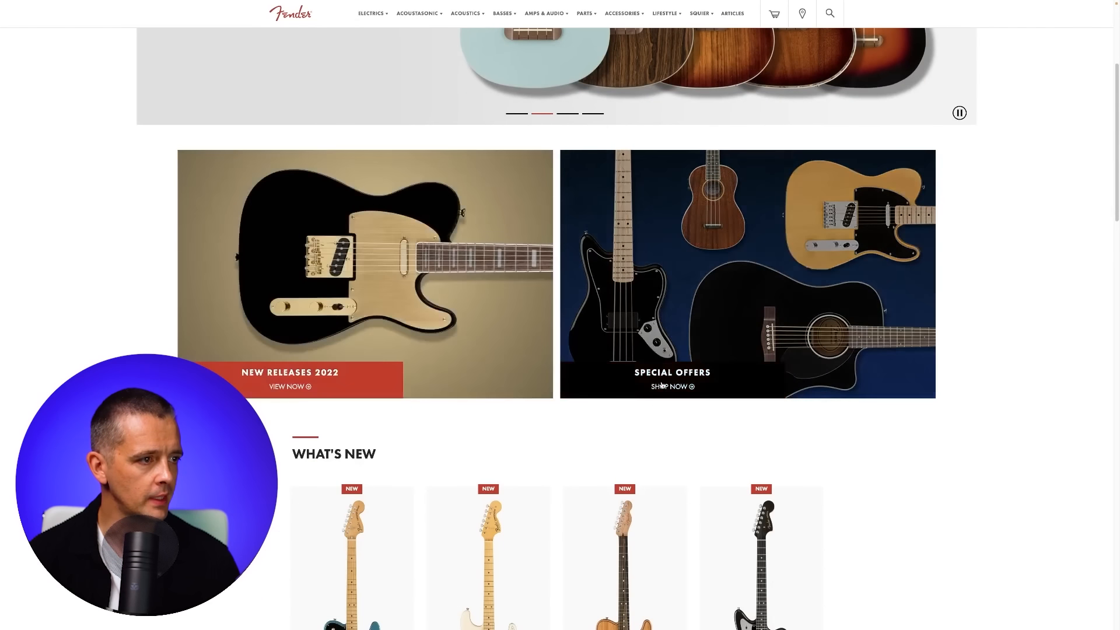
{"action": "scroll", "coordinate": [941, 462], "scroll_direction": "up", "scroll_amount": 4}
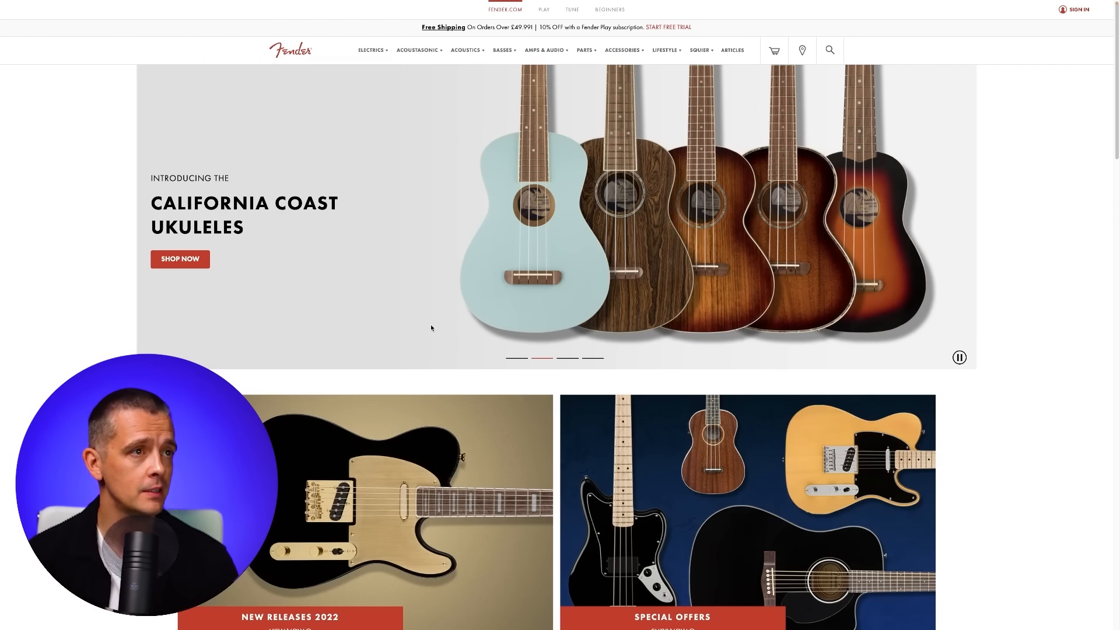
{"action": "mouse_move", "coordinate": [377, 49]}
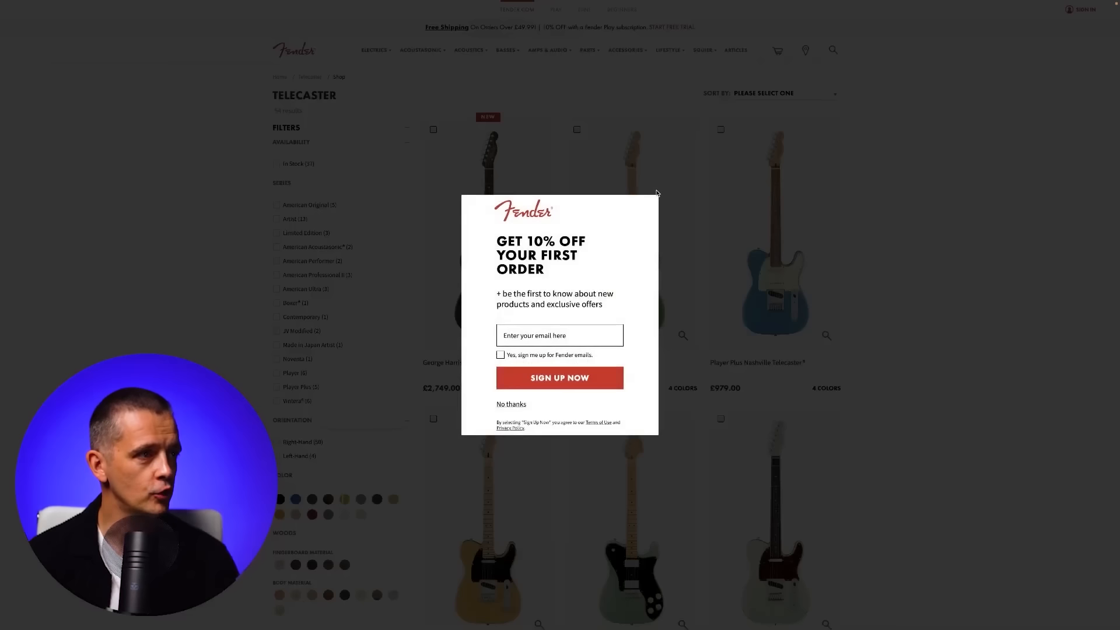
Step: Open the Cowboy site and examine its dark, muted palette from the hero image to the Cowboy 4 section
{"action": "mouse_move", "coordinate": [492, 1]}
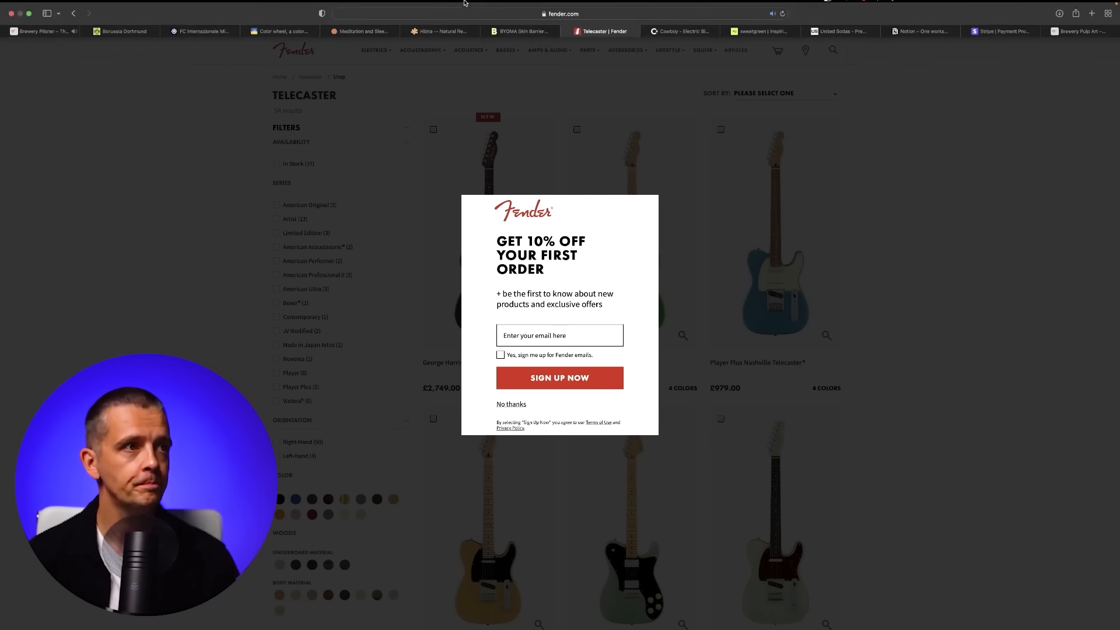
{"action": "left_click", "coordinate": [704, 43]}
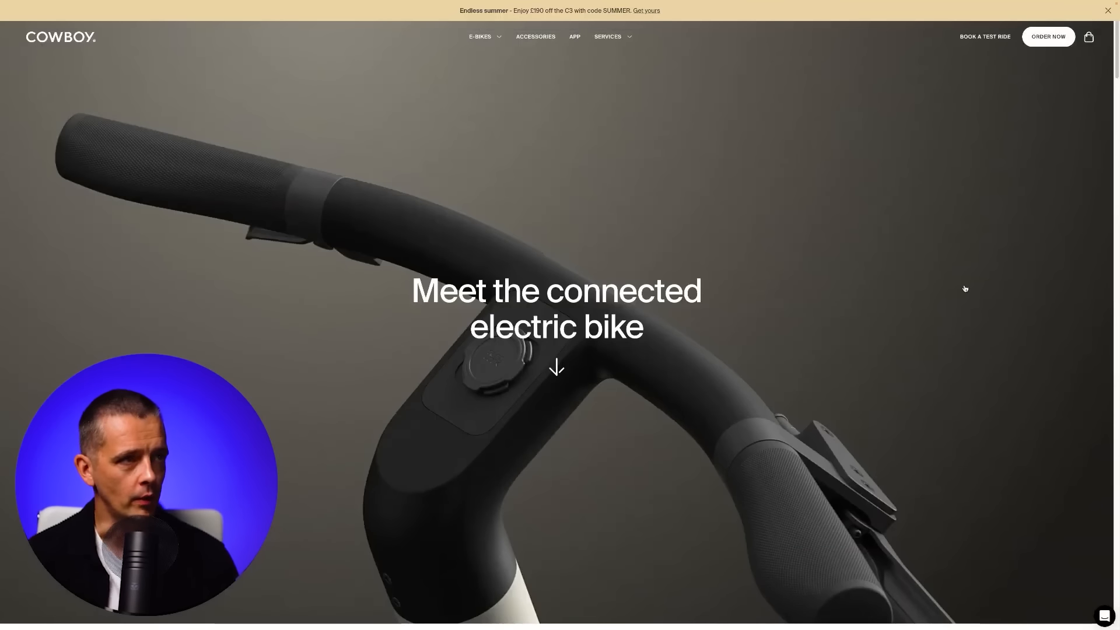
{"action": "scroll", "coordinate": [965, 288], "scroll_direction": "down", "scroll_amount": 1}
{"action": "scroll", "coordinate": [965, 288], "scroll_direction": "down", "scroll_amount": 1}
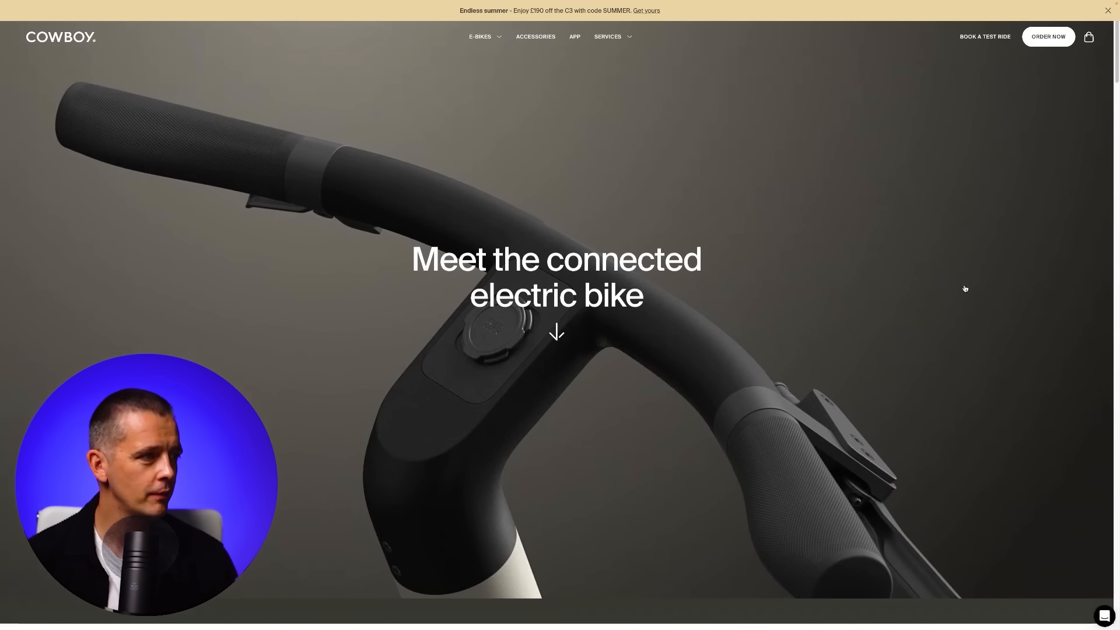
{"action": "scroll", "coordinate": [965, 289], "scroll_direction": "down", "scroll_amount": 5}
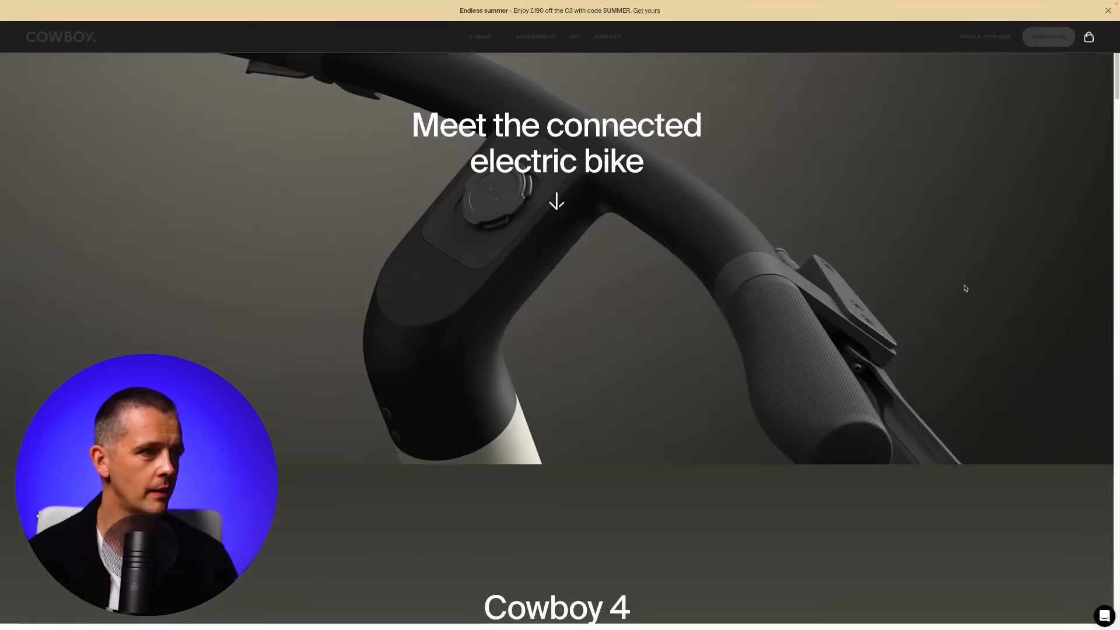
{"action": "scroll", "coordinate": [965, 289], "scroll_direction": "down", "scroll_amount": 3}
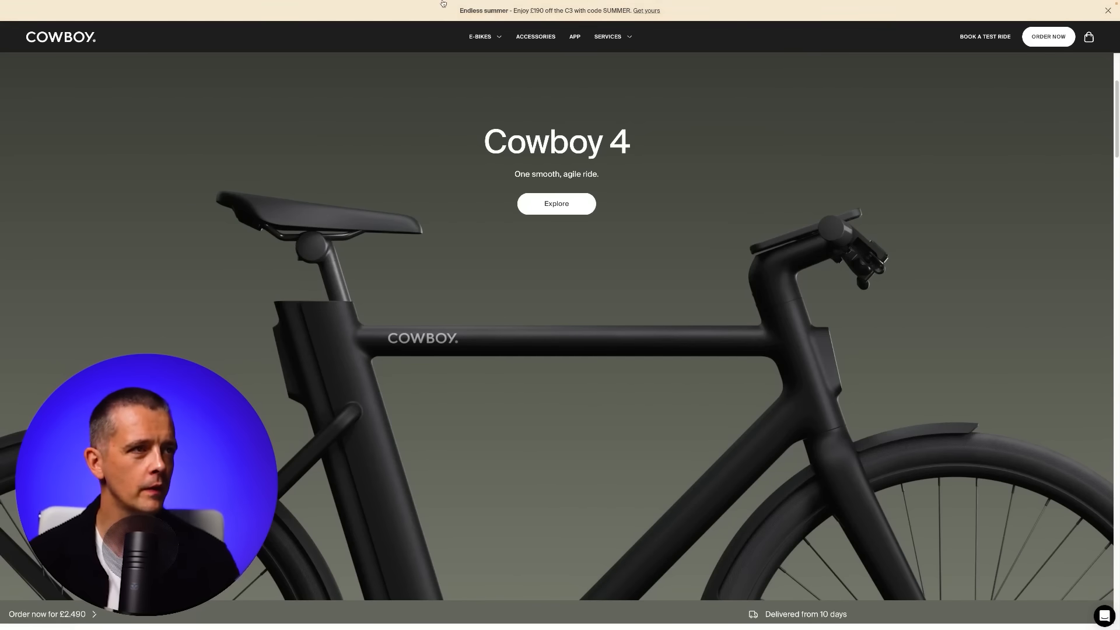
Step: Compare BYOMA's colourful page with the Cowboy site and examine the Cowboy 4 and Cowboy 4 ST sections
{"action": "left_click", "coordinate": [519, 39]}
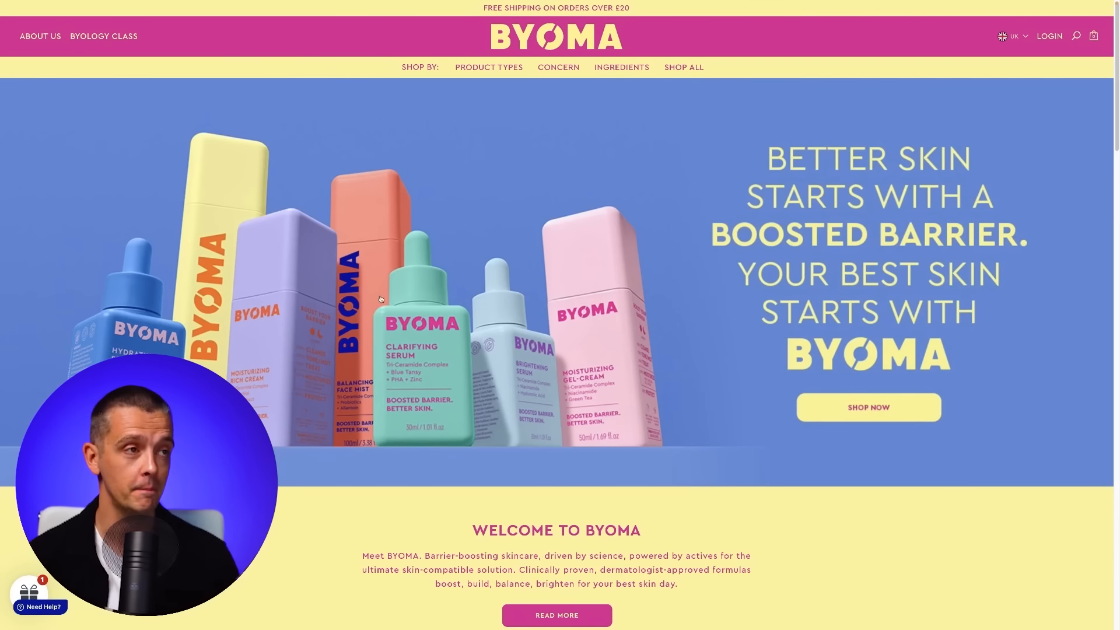
{"action": "left_click", "coordinate": [694, 40]}
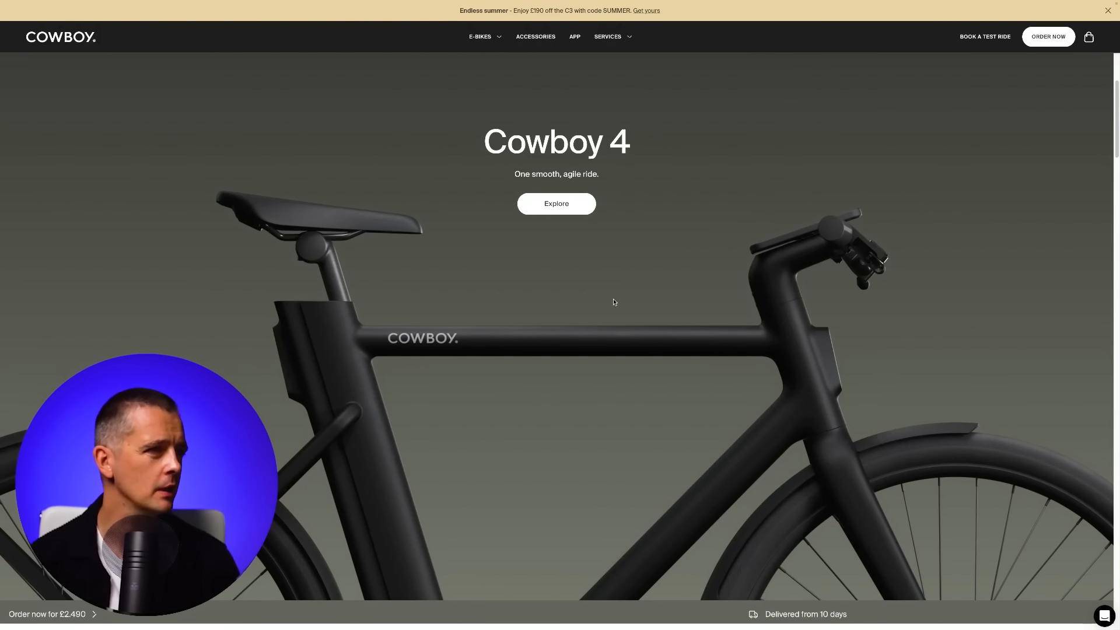
{"action": "scroll", "coordinate": [789, 374], "scroll_direction": "down", "scroll_amount": 2}
{"action": "scroll", "coordinate": [788, 374], "scroll_direction": "down", "scroll_amount": 10}
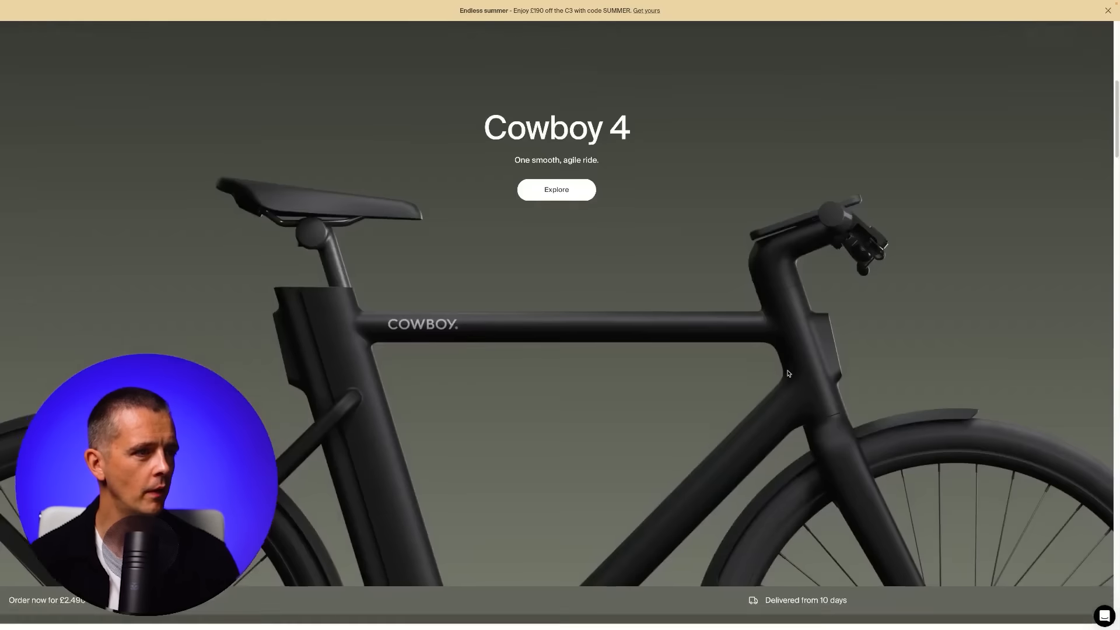
{"action": "scroll", "coordinate": [788, 374], "scroll_direction": "up", "scroll_amount": 1}
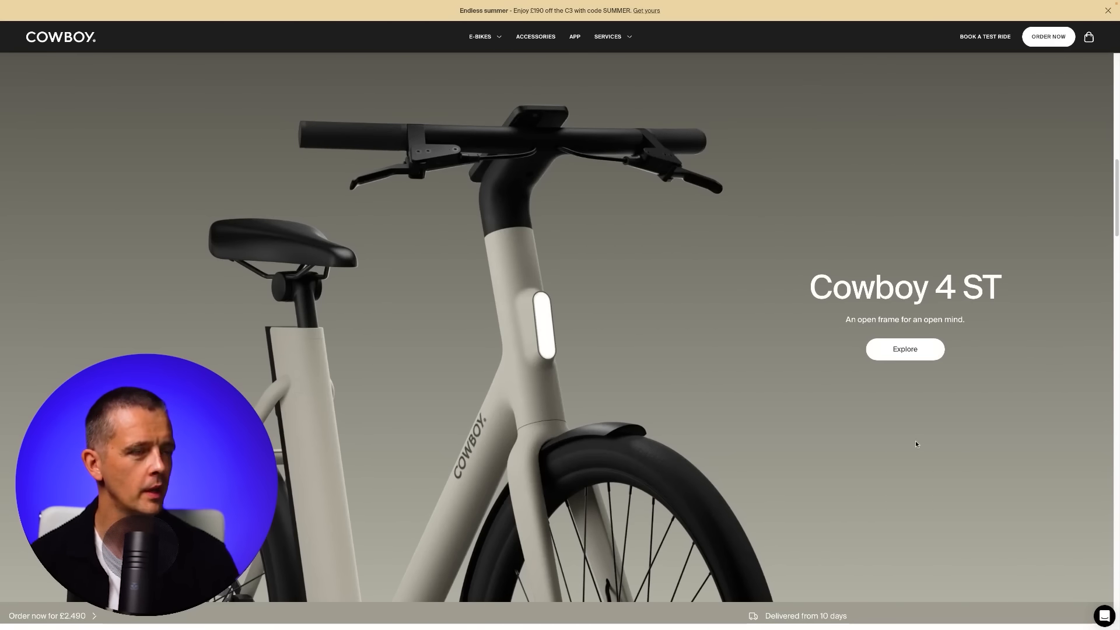
{"action": "scroll", "coordinate": [915, 444], "scroll_direction": "down", "scroll_amount": 4}
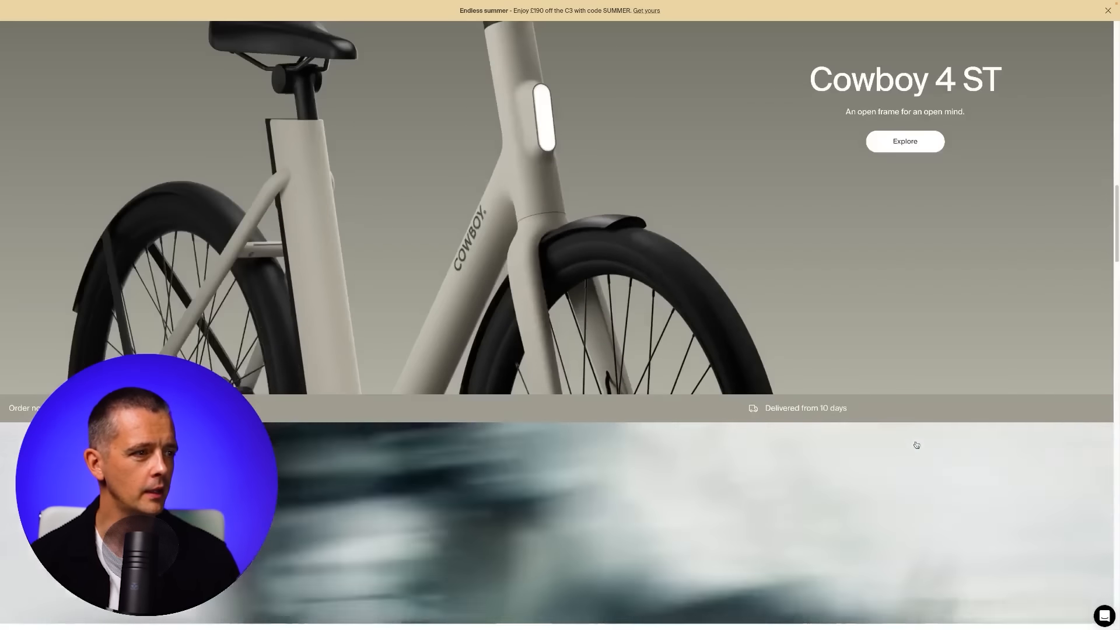
Step: Review the background tones behind the Cowboy 4 ST and Cowboy 4 bikes back up to the Cowboy hero image
{"action": "scroll", "coordinate": [917, 445], "scroll_direction": "up", "scroll_amount": 10}
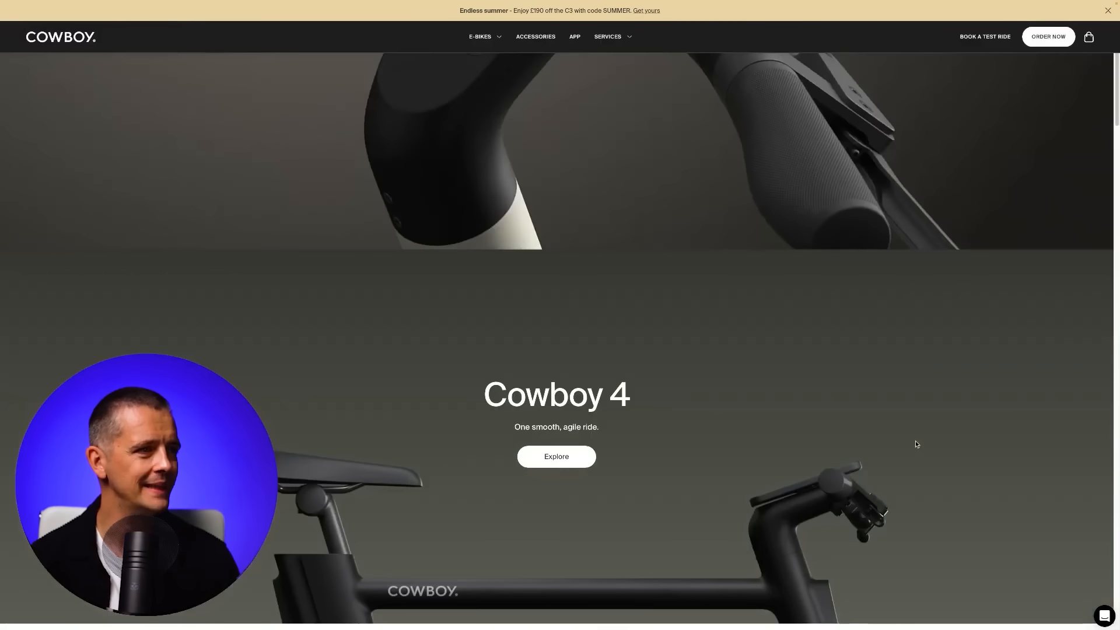
{"action": "scroll", "coordinate": [916, 444], "scroll_direction": "down", "scroll_amount": 10}
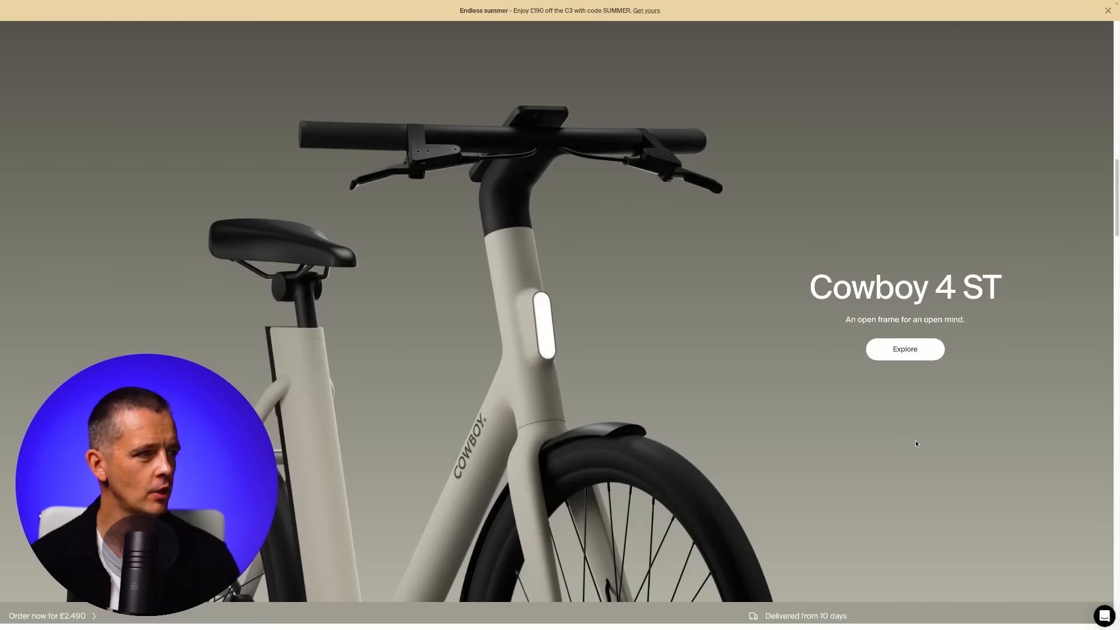
{"action": "scroll", "coordinate": [626, 344], "scroll_direction": "up", "scroll_amount": 5}
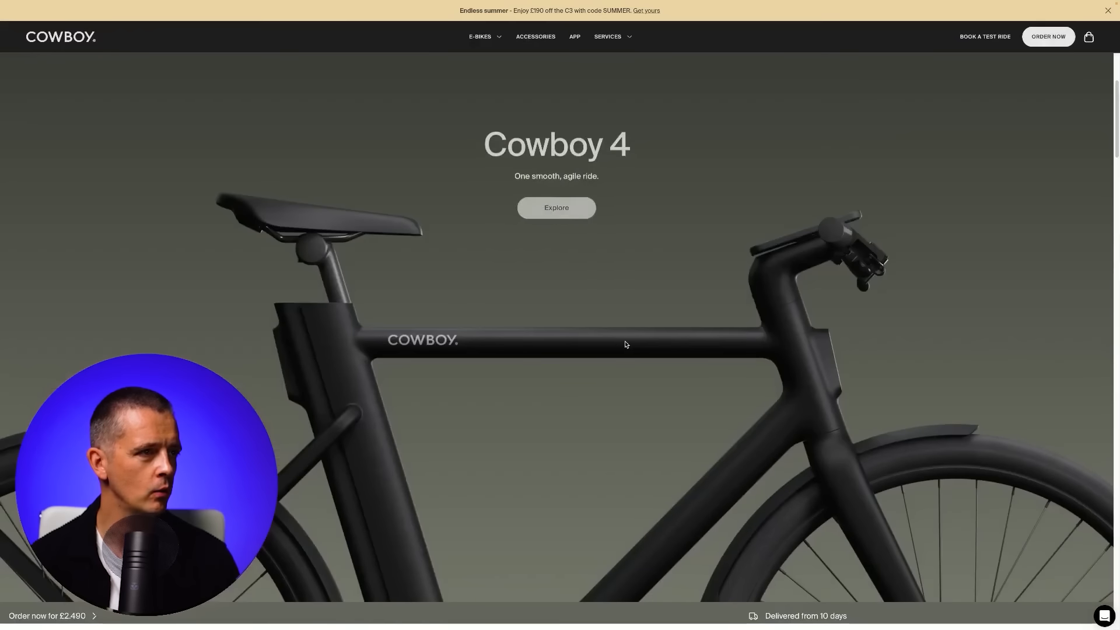
{"action": "scroll", "coordinate": [726, 511], "scroll_direction": "up", "scroll_amount": 5}
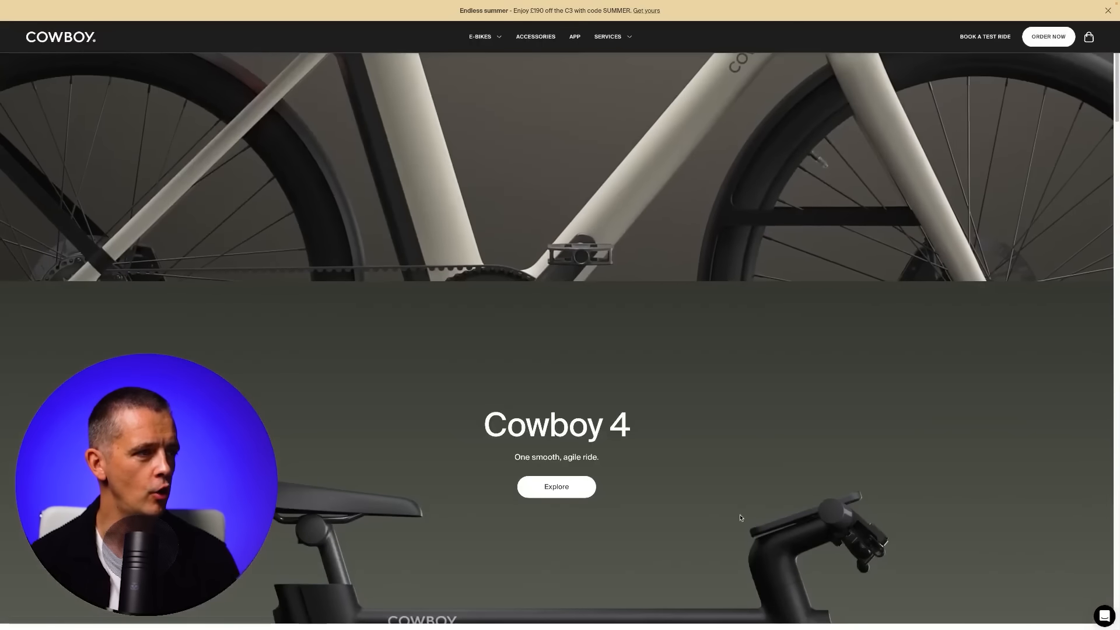
{"action": "scroll", "coordinate": [725, 511], "scroll_direction": "up", "scroll_amount": 2}
{"action": "scroll", "coordinate": [795, 358], "scroll_direction": "up", "scroll_amount": 3}
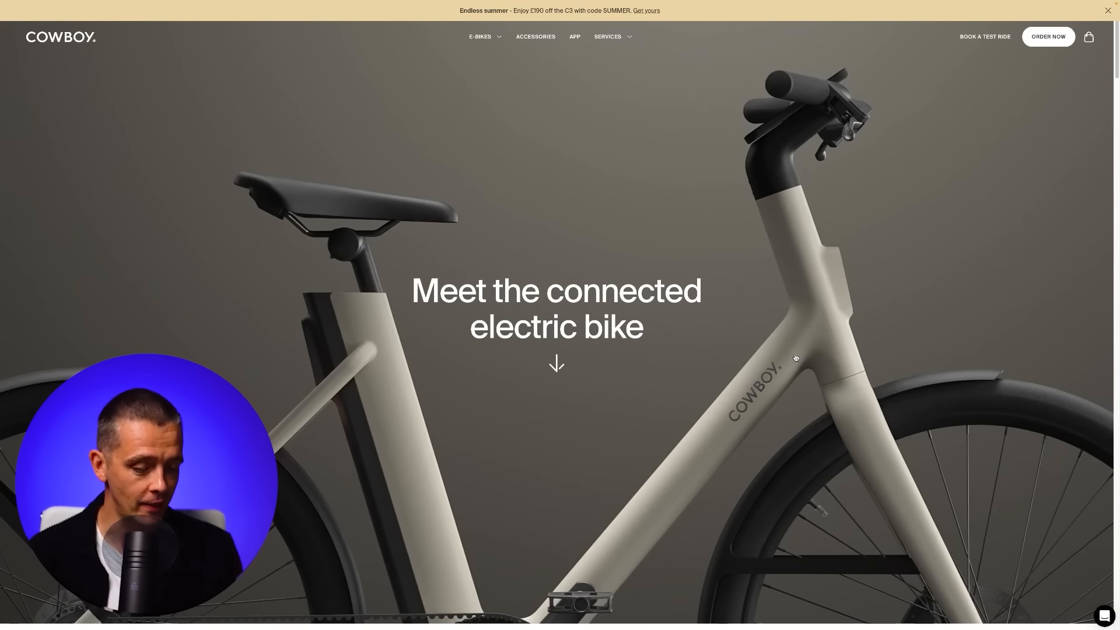
Step: Open the sweetgreen site and examine its cream, green and lime colours from the hero photo to the app section
{"action": "mouse_move", "coordinate": [689, 3]}
{"action": "left_click", "coordinate": [753, 39]}
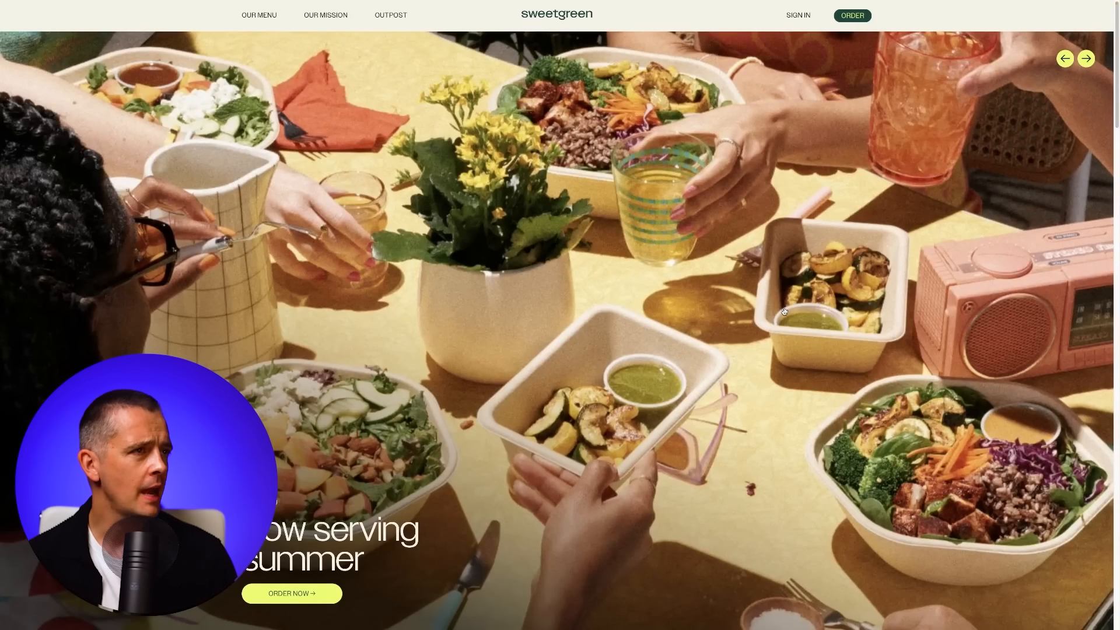
{"action": "scroll", "coordinate": [784, 311], "scroll_direction": "down", "scroll_amount": 1}
{"action": "scroll", "coordinate": [784, 311], "scroll_direction": "down", "scroll_amount": 1}
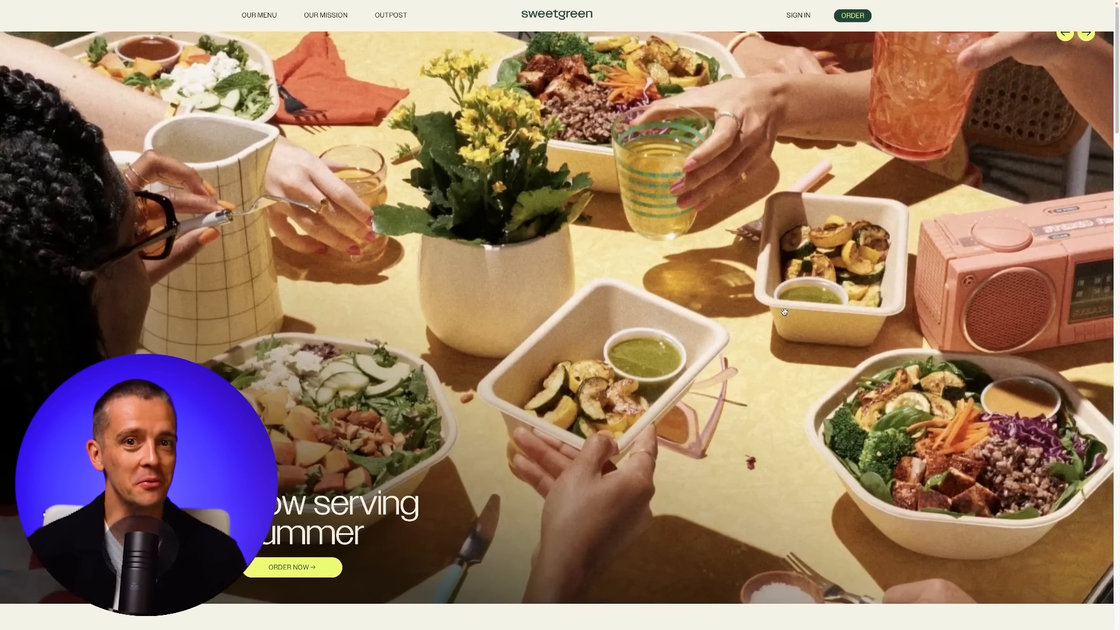
{"action": "scroll", "coordinate": [784, 311], "scroll_direction": "down", "scroll_amount": 10}
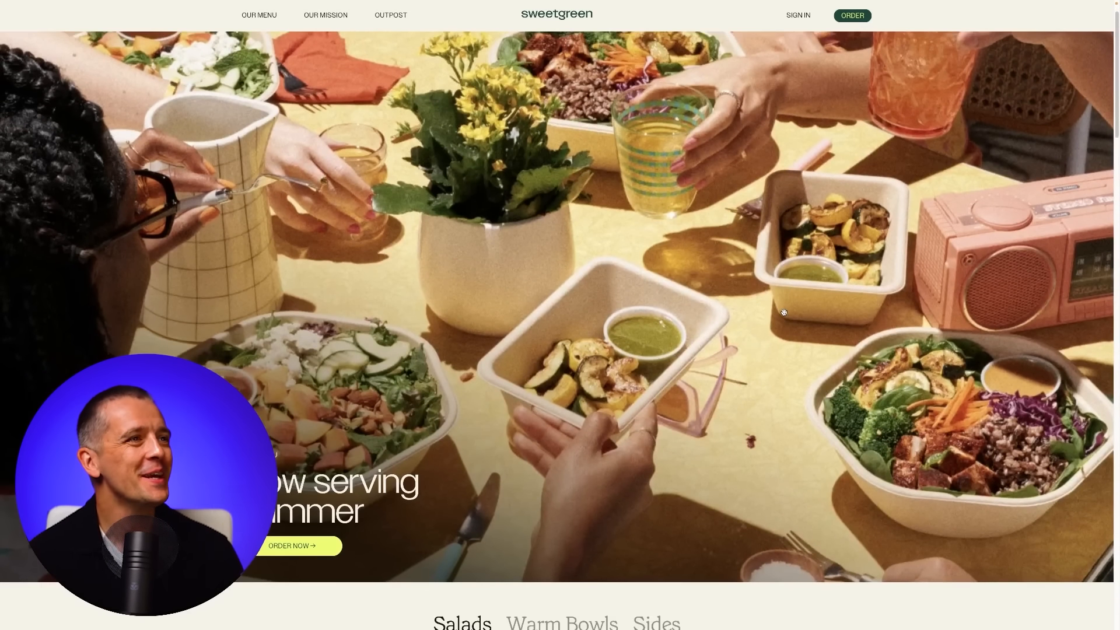
{"action": "scroll", "coordinate": [784, 312], "scroll_direction": "down", "scroll_amount": 17}
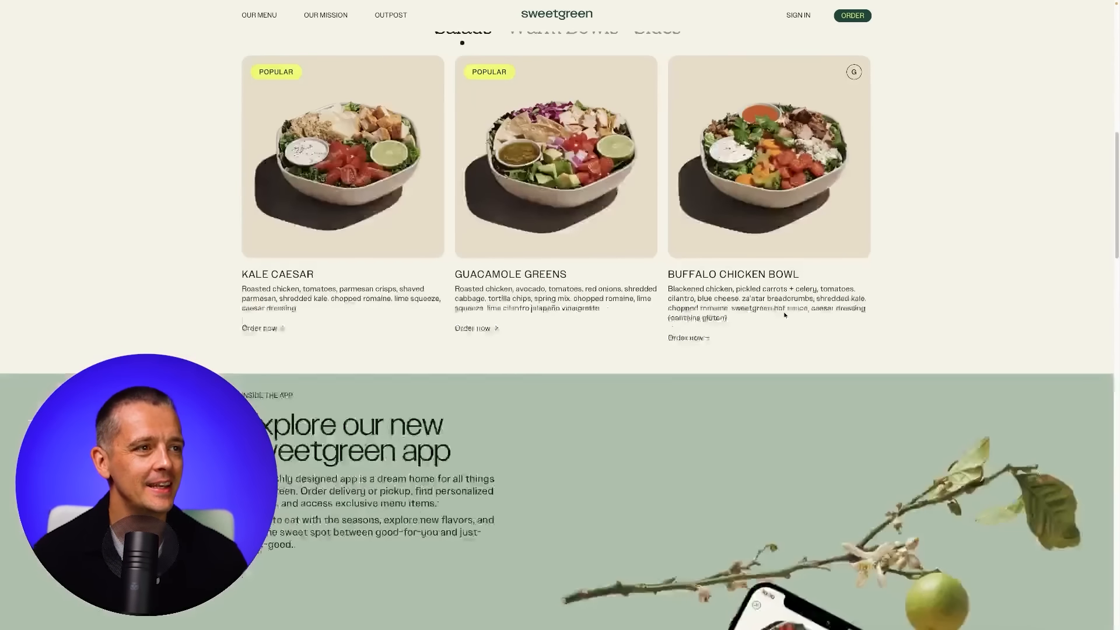
{"action": "scroll", "coordinate": [785, 313], "scroll_direction": "up", "scroll_amount": 1}
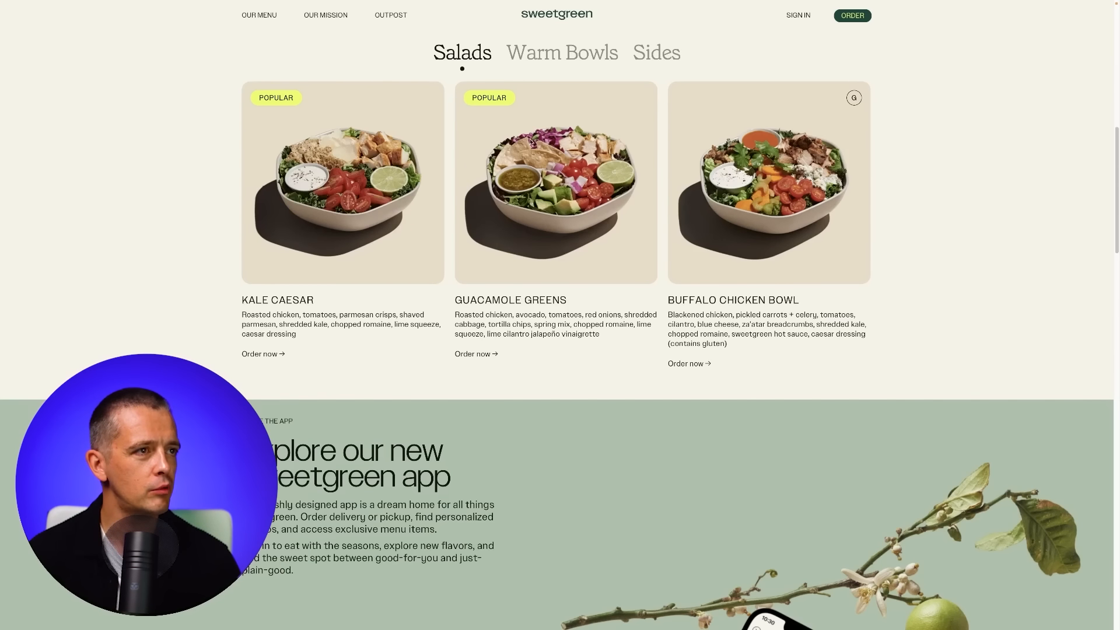
{"action": "scroll", "coordinate": [617, 358], "scroll_direction": "down", "scroll_amount": 2}
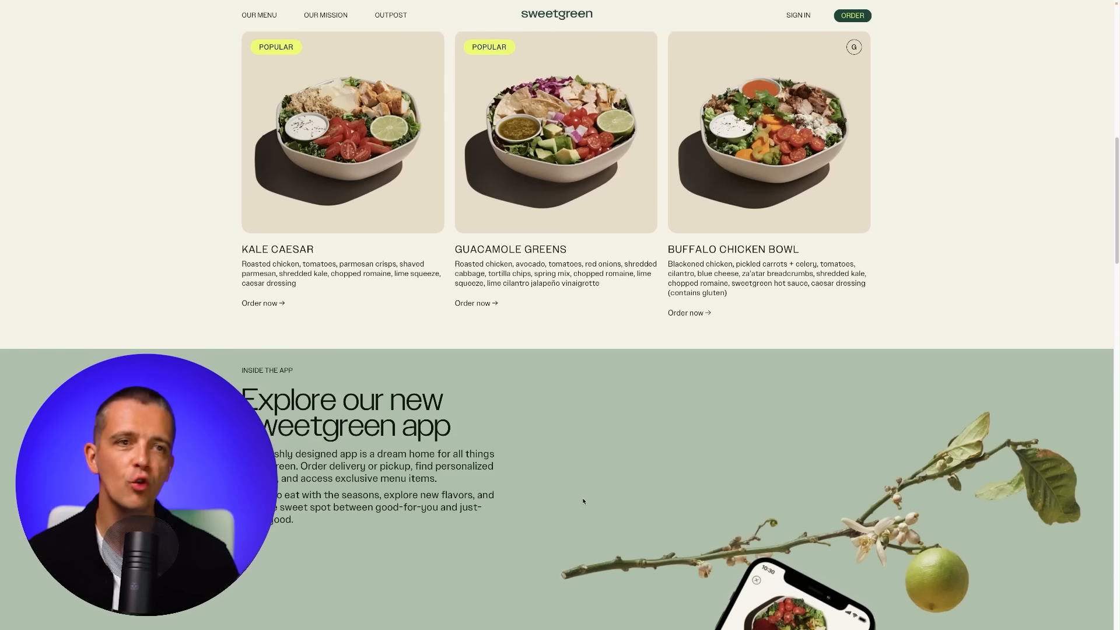
{"action": "scroll", "coordinate": [584, 501], "scroll_direction": "down", "scroll_amount": 3}
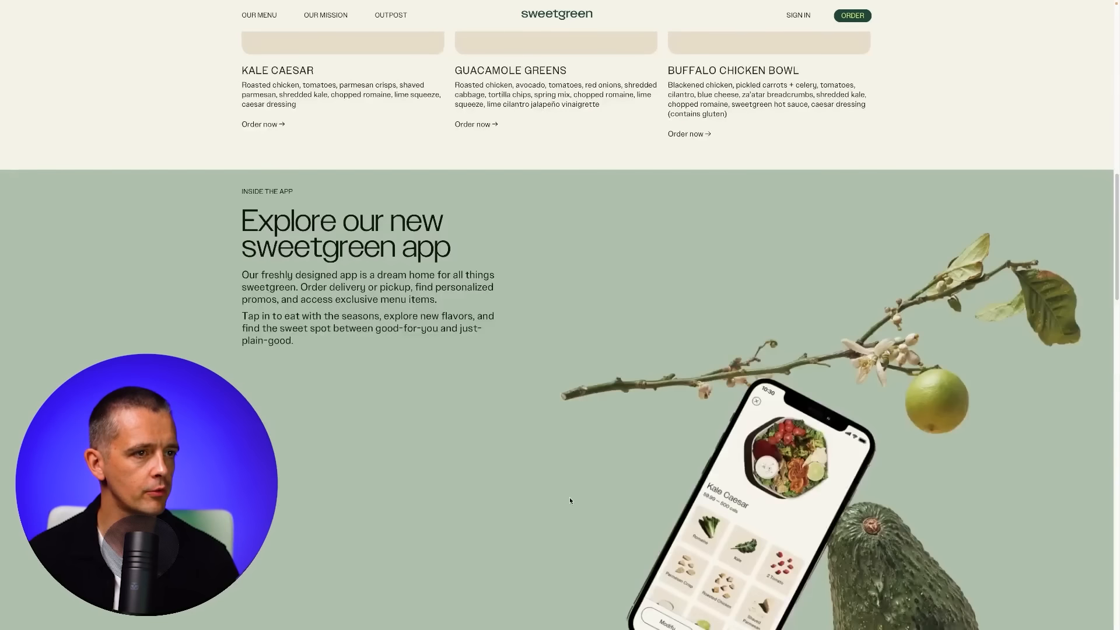
{"action": "scroll", "coordinate": [512, 374], "scroll_direction": "down", "scroll_amount": 1}
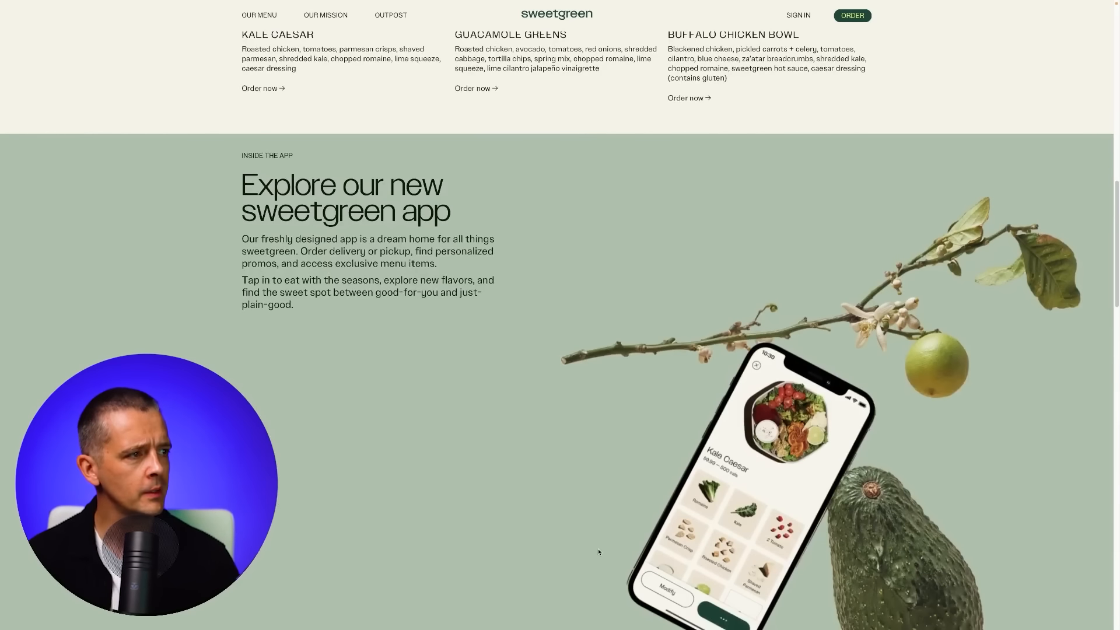
Step: Examine the sage green app section, its lime download button and the beige news cards in the sweetgreen site's The Latest section
{"action": "scroll", "coordinate": [599, 552], "scroll_direction": "down", "scroll_amount": 1}
{"action": "left_click_drag", "start_coordinate": [269, 135], "coordinate": [338, 136]}
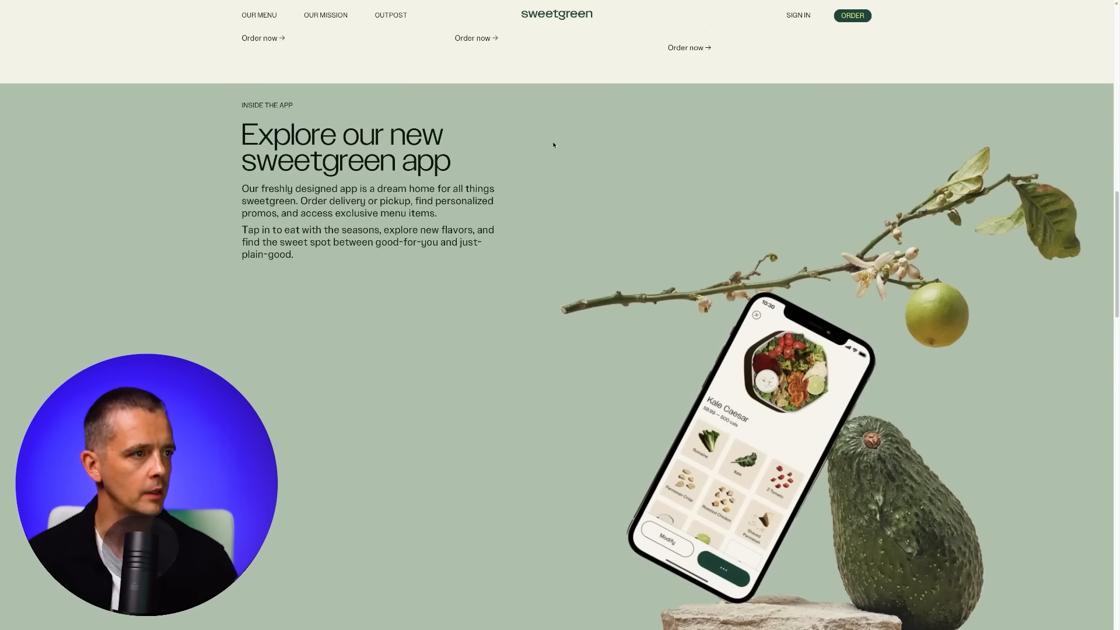
{"action": "scroll", "coordinate": [492, 369], "scroll_direction": "down", "scroll_amount": 4}
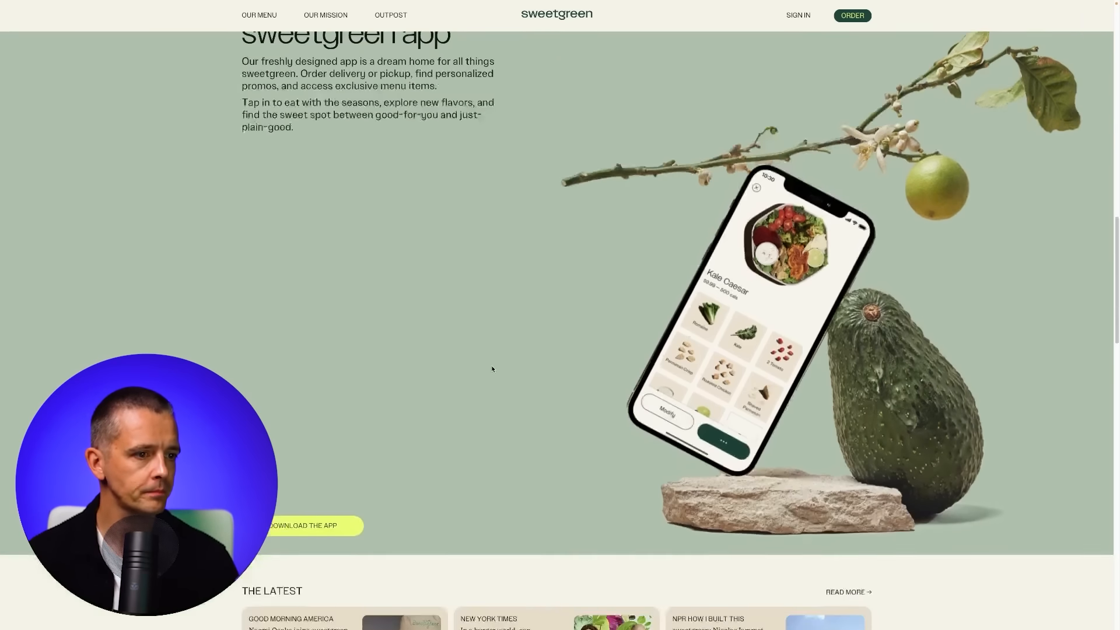
{"action": "scroll", "coordinate": [492, 369], "scroll_direction": "down", "scroll_amount": 1}
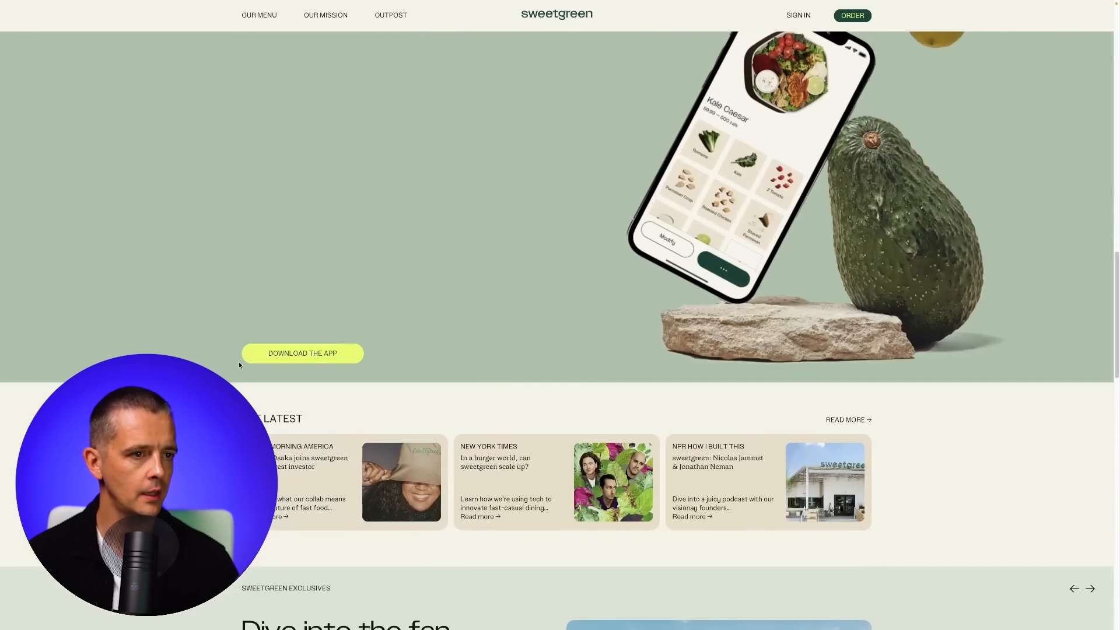
{"action": "scroll", "coordinate": [307, 426], "scroll_direction": "down", "scroll_amount": 1}
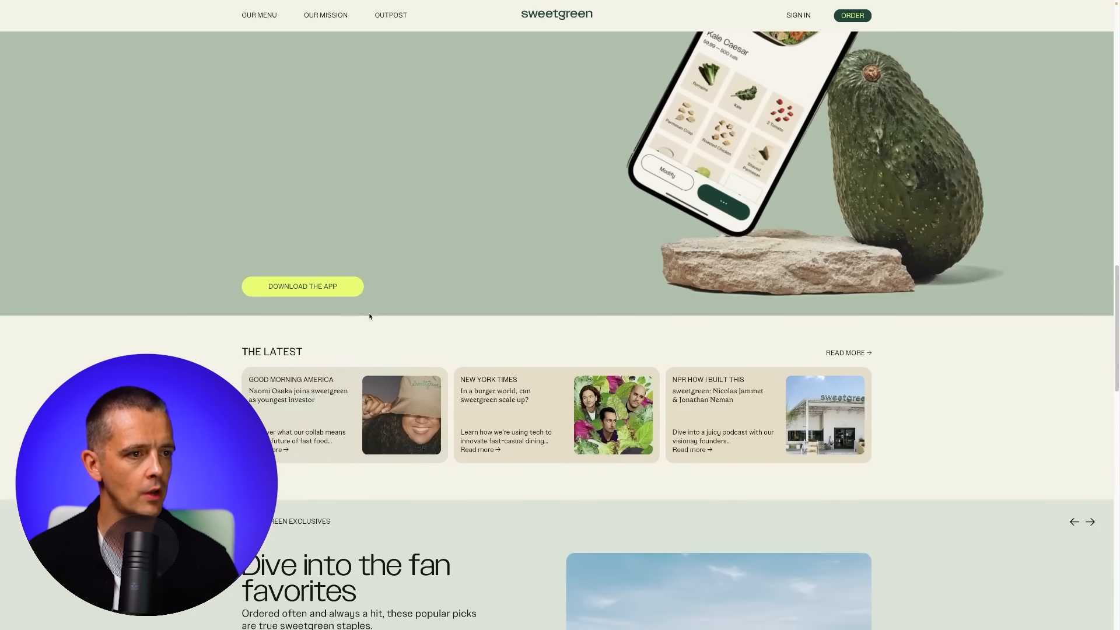
{"action": "scroll", "coordinate": [371, 311], "scroll_direction": "down", "scroll_amount": 1}
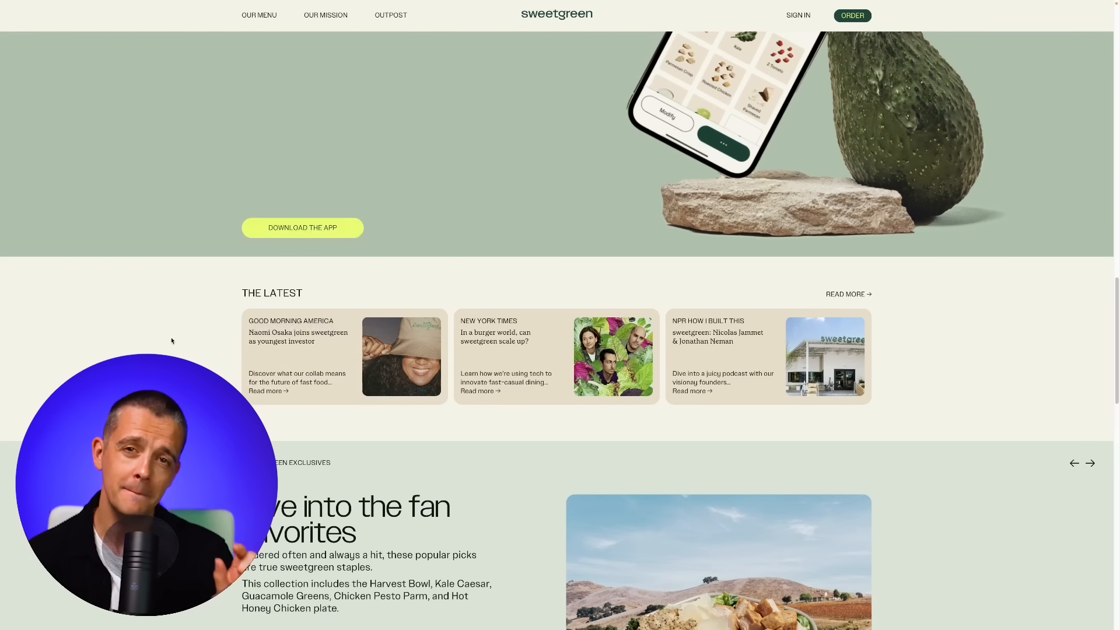
{"action": "scroll", "coordinate": [172, 341], "scroll_direction": "down", "scroll_amount": 1}
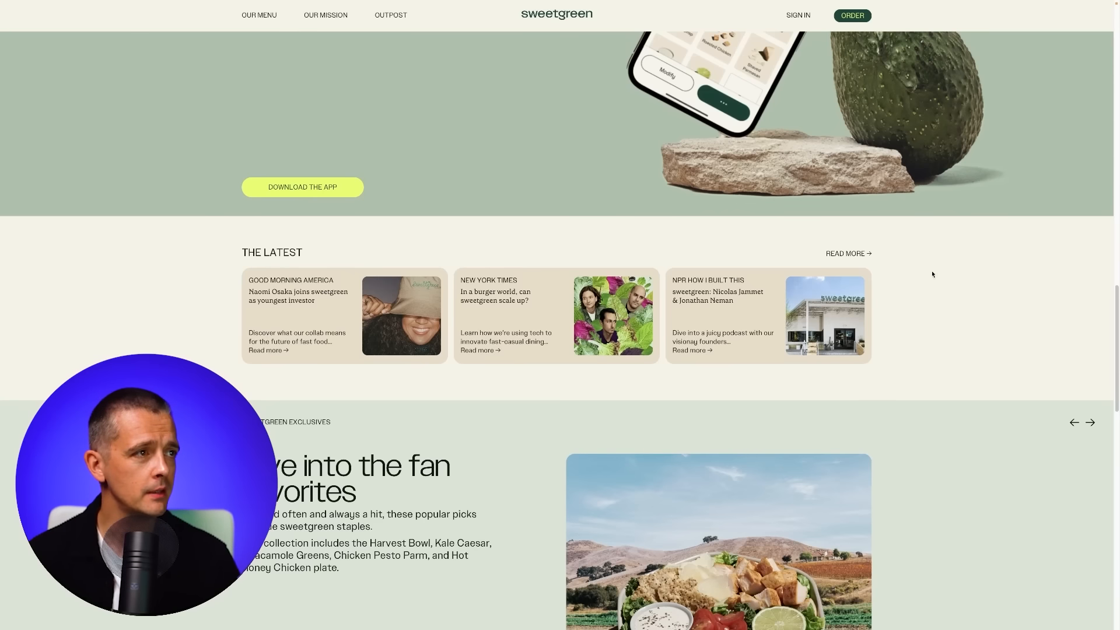
Step: Compare the background tones of sweetgreen's fan favorites and kitchen sections down to the newsletter area and back to The Latest
{"action": "scroll", "coordinate": [313, 446], "scroll_direction": "down", "scroll_amount": 8}
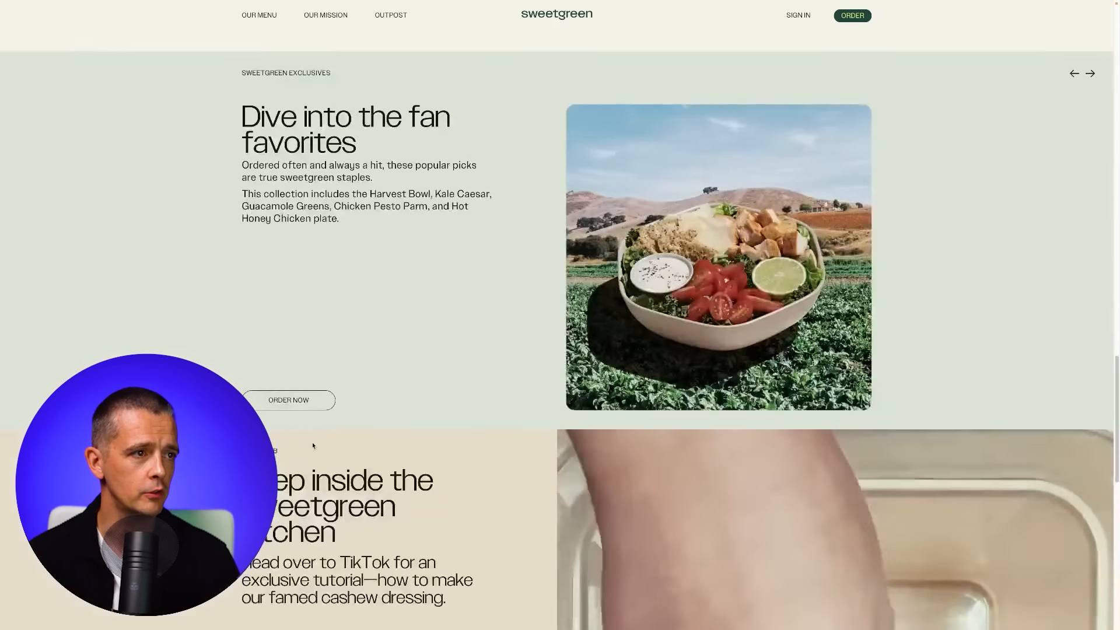
{"action": "scroll", "coordinate": [313, 446], "scroll_direction": "down", "scroll_amount": 3}
{"action": "scroll", "coordinate": [174, 309], "scroll_direction": "down", "scroll_amount": 9}
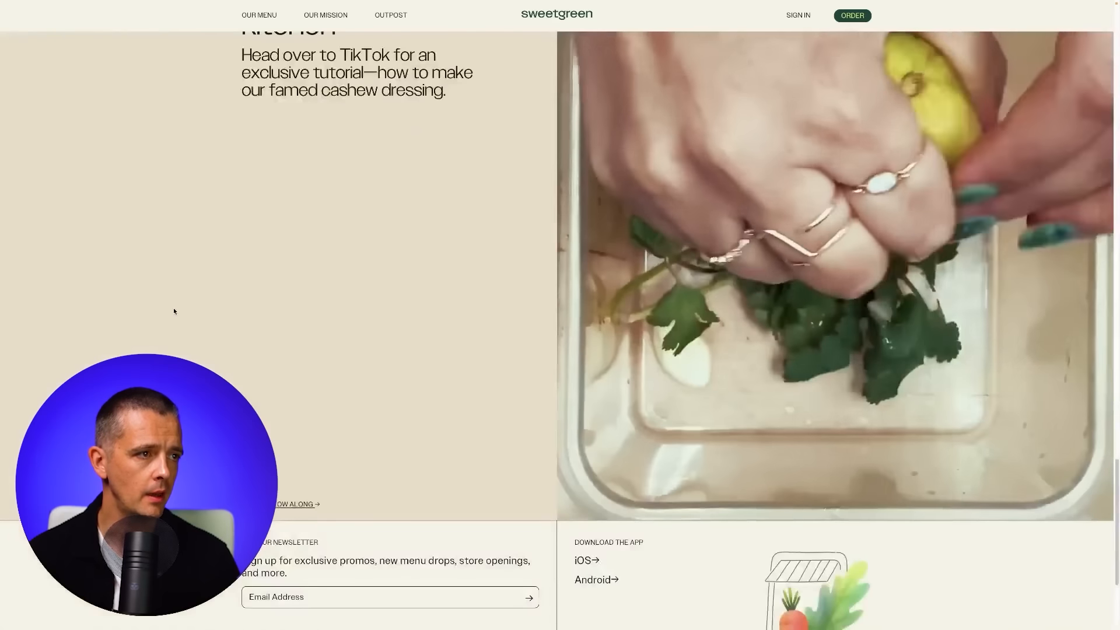
{"action": "scroll", "coordinate": [173, 311], "scroll_direction": "up", "scroll_amount": 4}
{"action": "scroll", "coordinate": [174, 311], "scroll_direction": "up", "scroll_amount": 7}
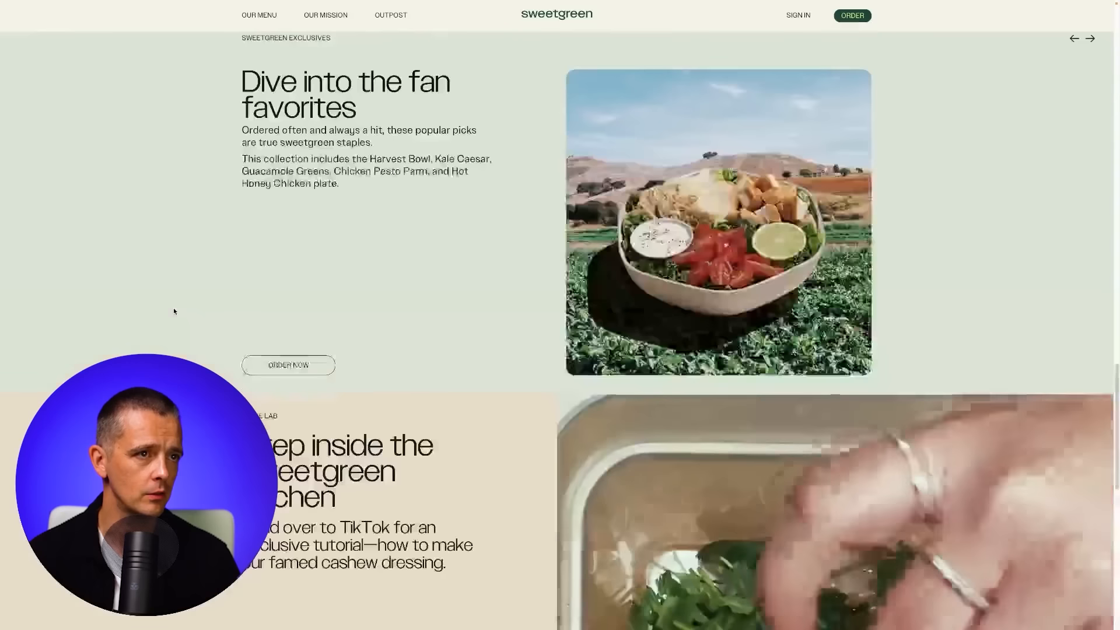
{"action": "scroll", "coordinate": [443, 385], "scroll_direction": "down", "scroll_amount": 8}
{"action": "scroll", "coordinate": [443, 384], "scroll_direction": "up", "scroll_amount": 10}
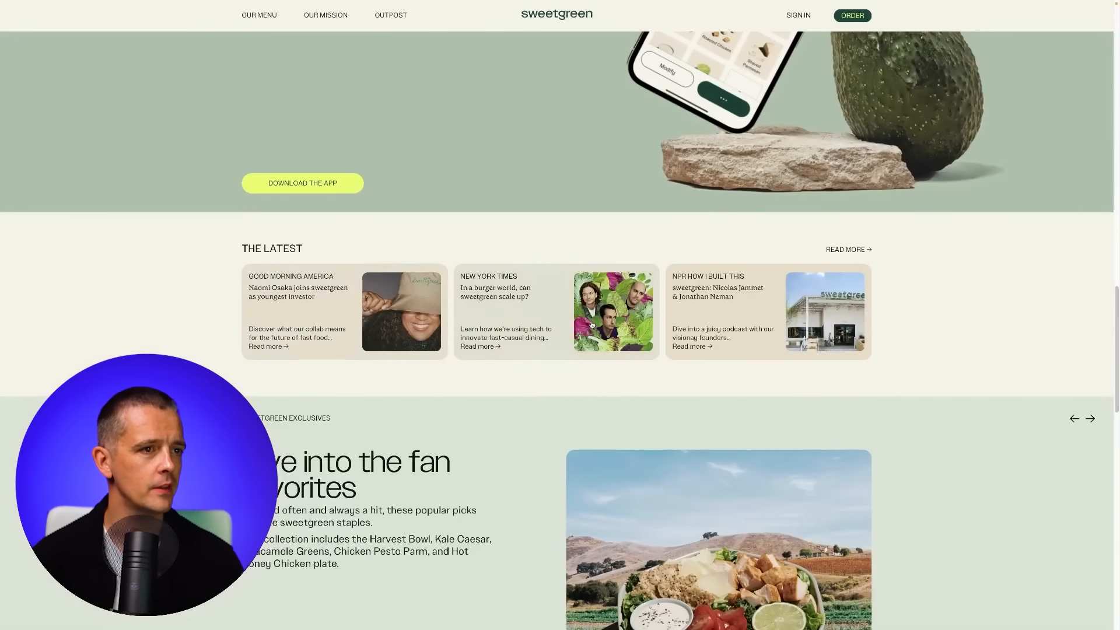
Step: Return to sweetgreen's salads section and review its cream background, beige cards and lime labels against the hero photo
{"action": "scroll", "coordinate": [988, 325], "scroll_direction": "up", "scroll_amount": 10}
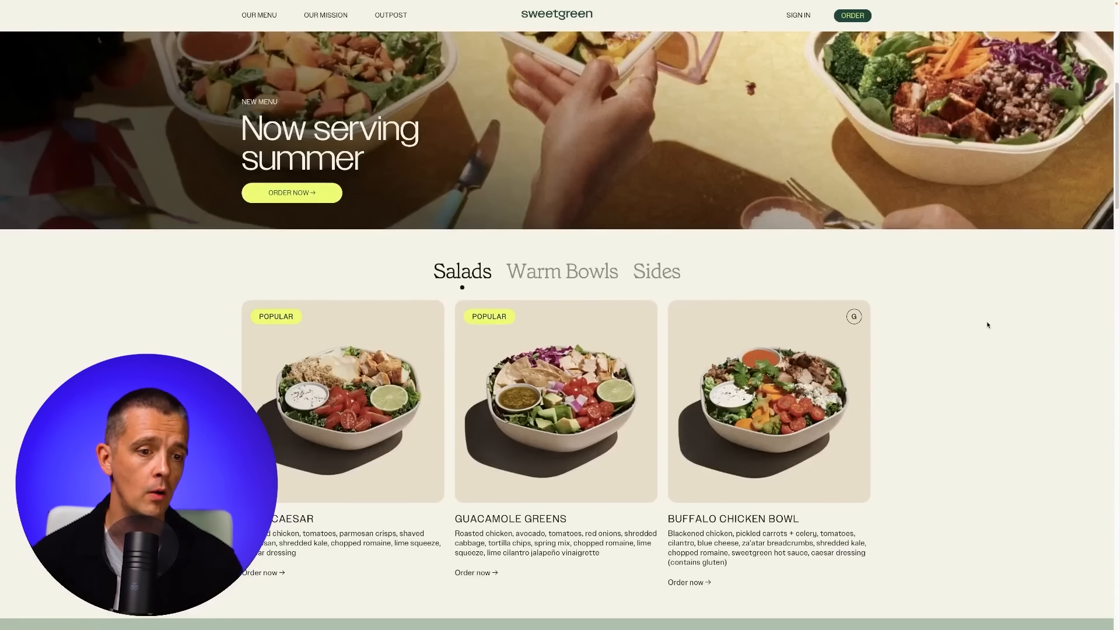
{"action": "scroll", "coordinate": [988, 326], "scroll_direction": "down", "scroll_amount": 2}
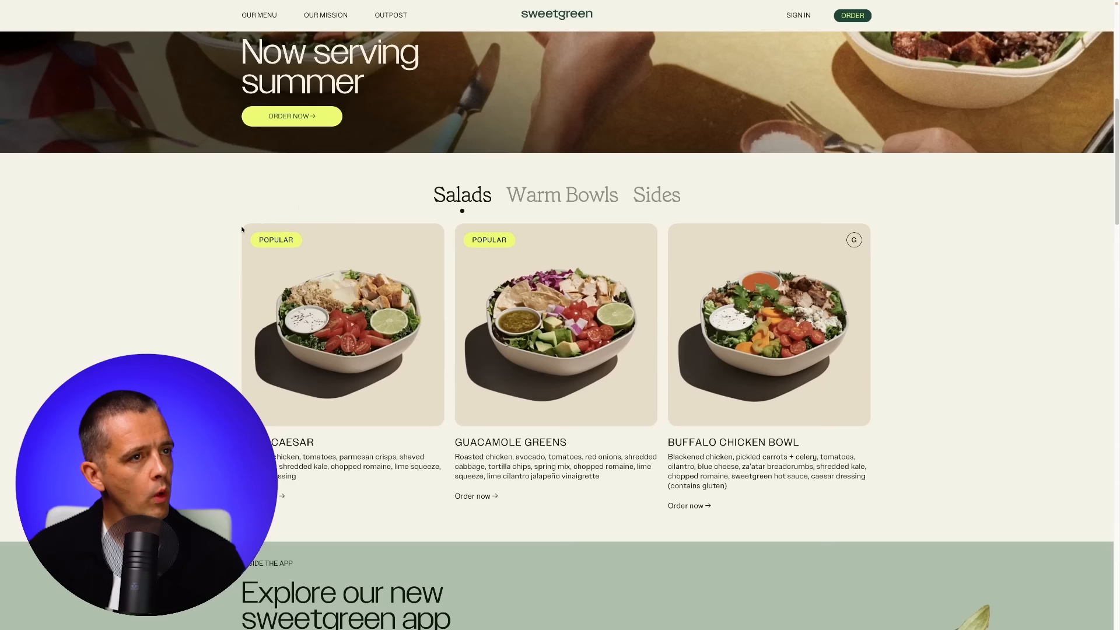
{"action": "scroll", "coordinate": [203, 321], "scroll_direction": "up", "scroll_amount": 3}
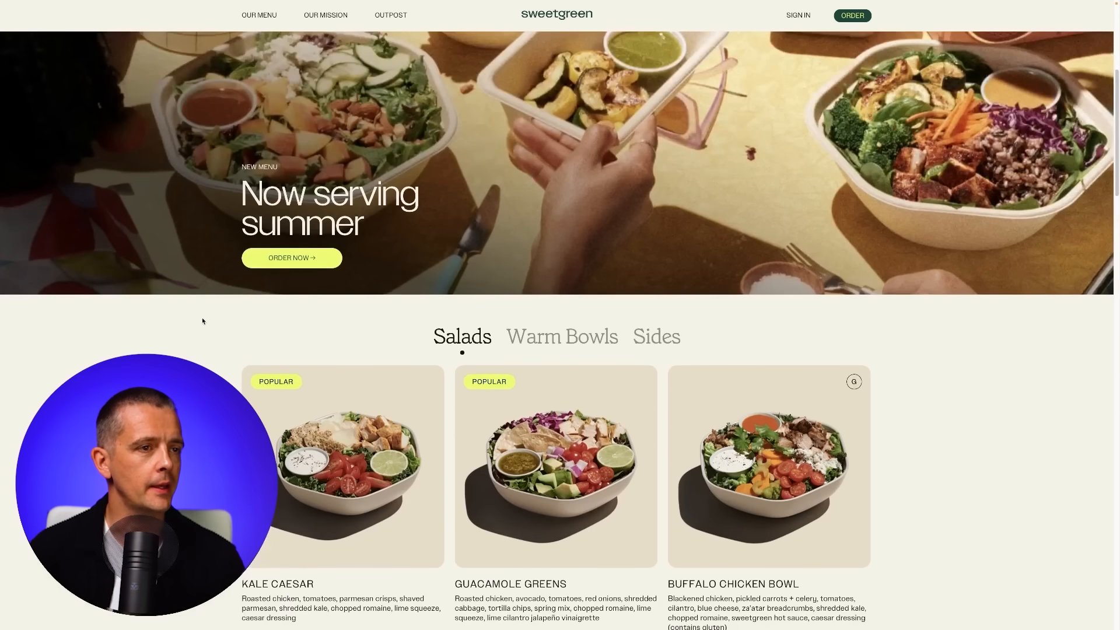
Step: Open the FC Internazionale Milano site and examine its blue and black palette from the home kit banner to Upcoming Matches
{"action": "key", "text": "super+Tab"}
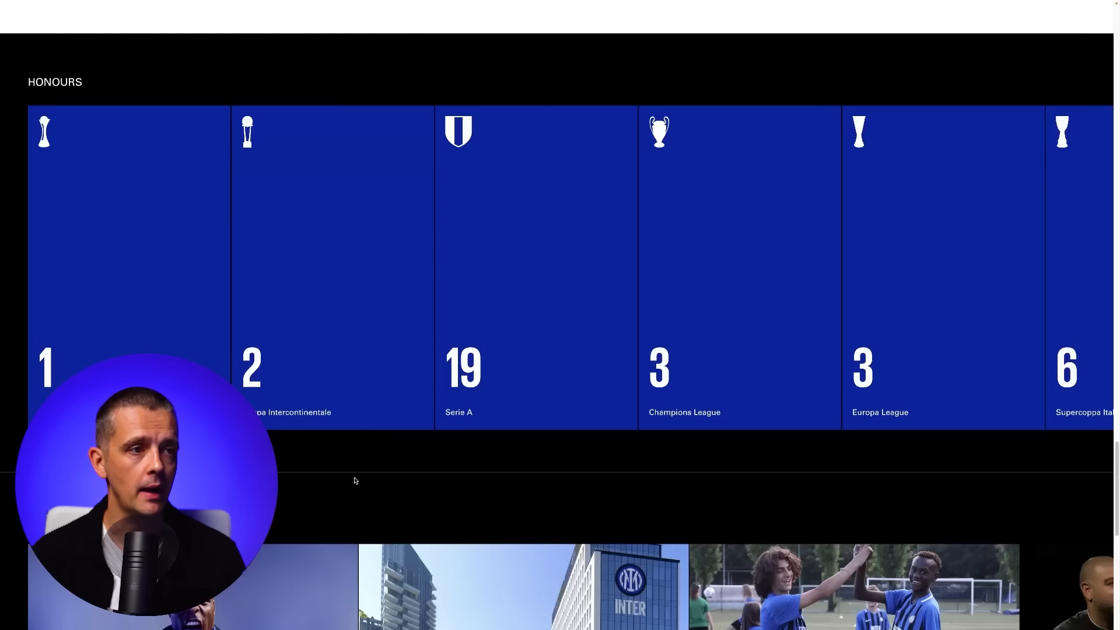
{"action": "scroll", "coordinate": [353, 477], "scroll_direction": "up", "scroll_amount": 10}
{"action": "scroll", "coordinate": [355, 480], "scroll_direction": "down", "scroll_amount": 10}
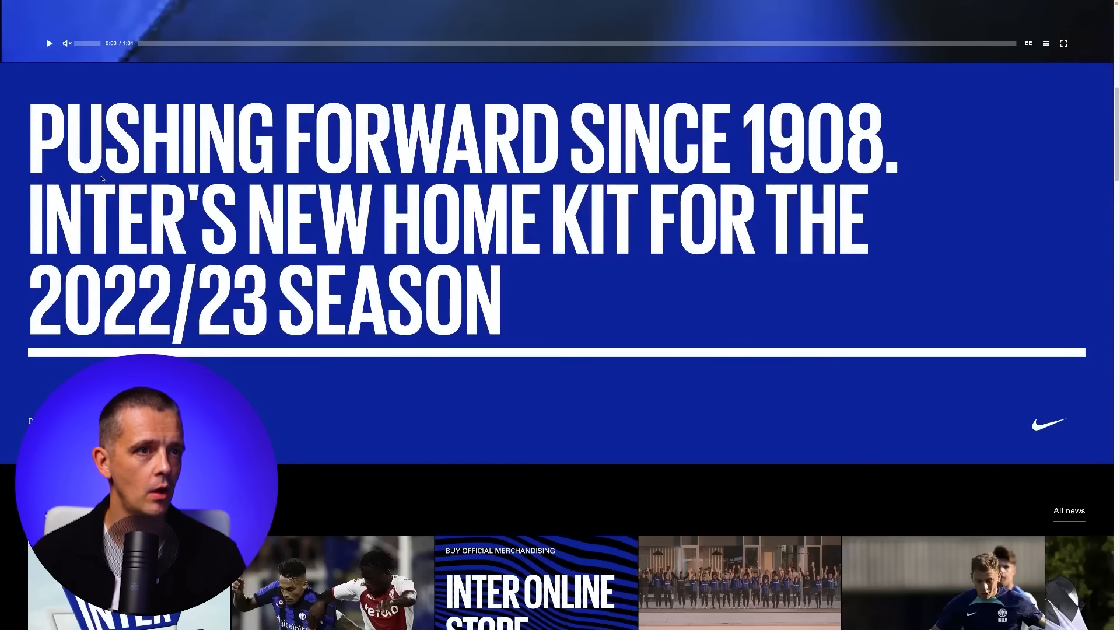
{"action": "scroll", "coordinate": [698, 382], "scroll_direction": "up", "scroll_amount": 1}
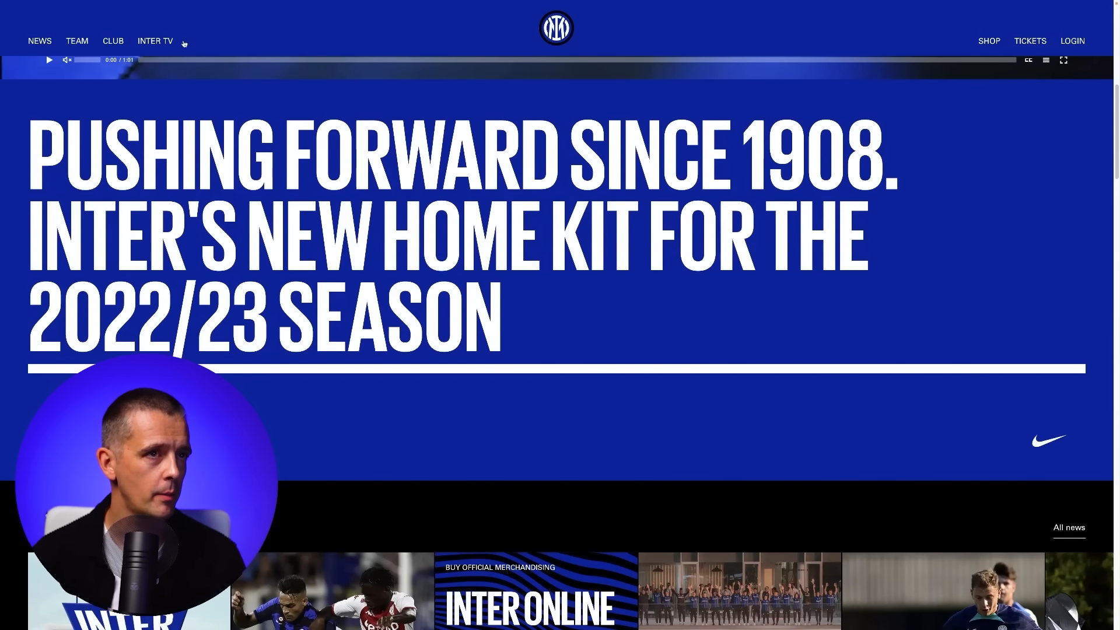
{"action": "scroll", "coordinate": [839, 304], "scroll_direction": "down", "scroll_amount": 15}
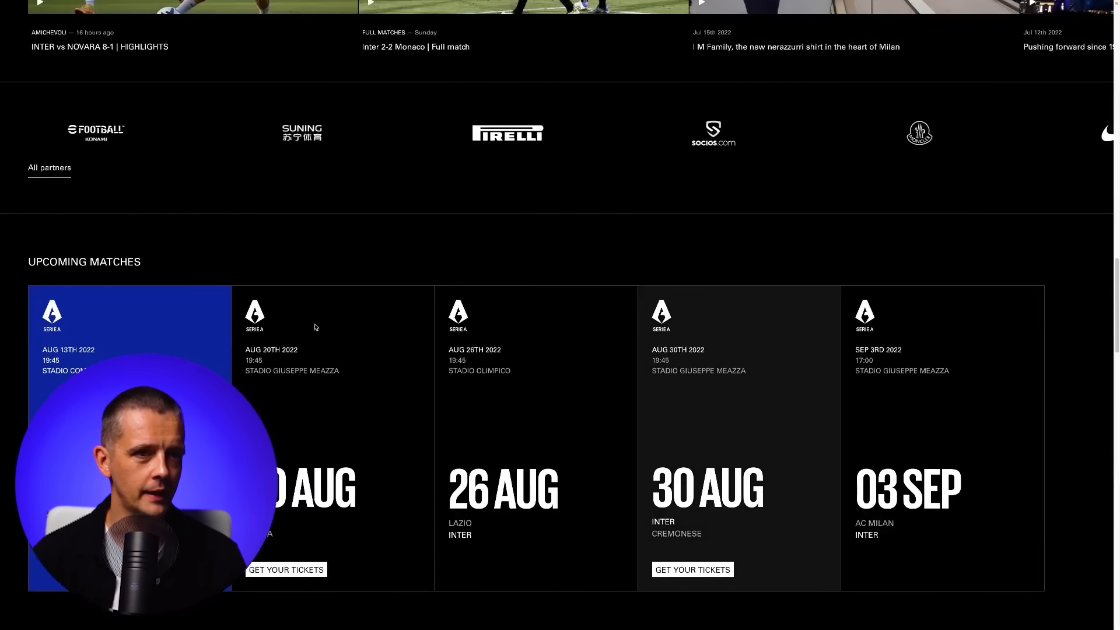
{"action": "scroll", "coordinate": [1000, 368], "scroll_direction": "down", "scroll_amount": 5}
{"action": "scroll", "coordinate": [1000, 370], "scroll_direction": "up", "scroll_amount": 3}
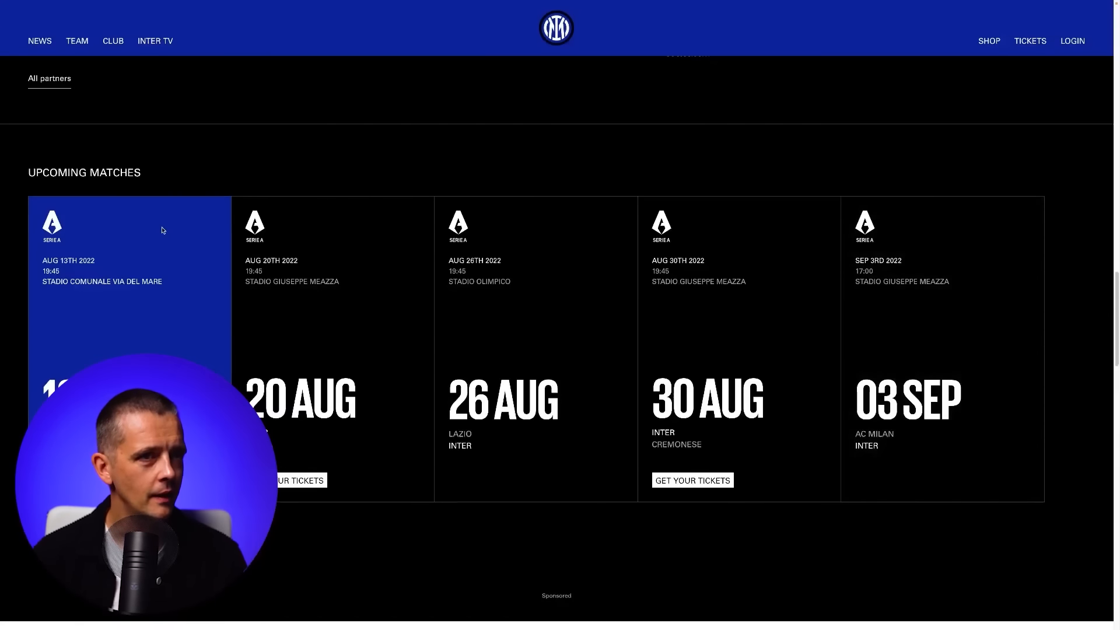
Step: Revisit the Cowboy site's dark hero image and return to the hero photo on the sweetgreen site
{"action": "mouse_move", "coordinate": [393, 3]}
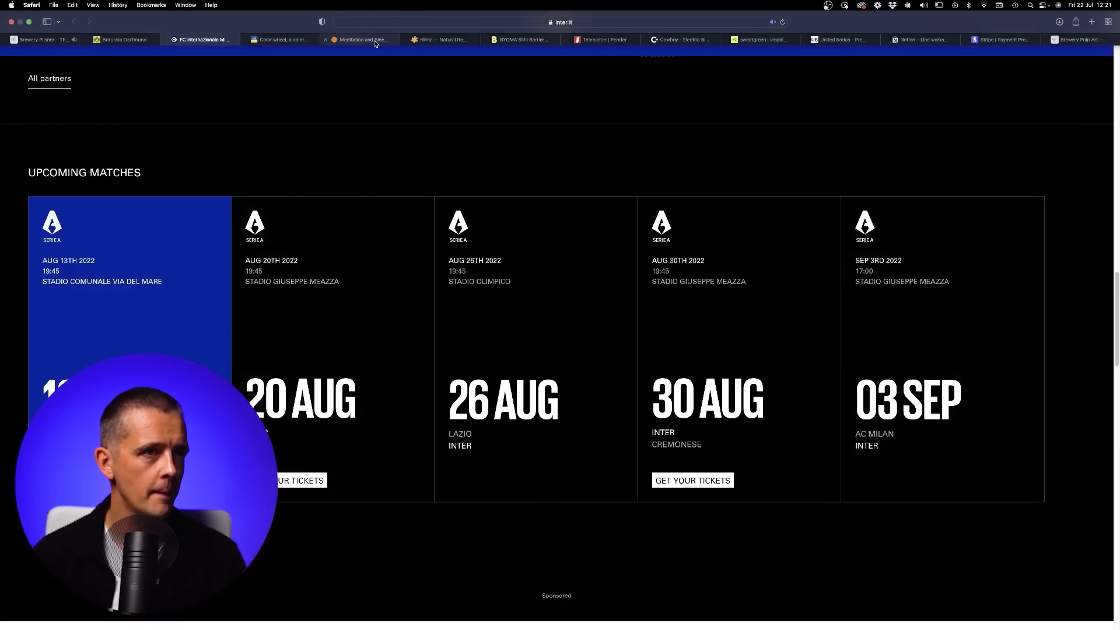
{"action": "mouse_move", "coordinate": [376, 43]}
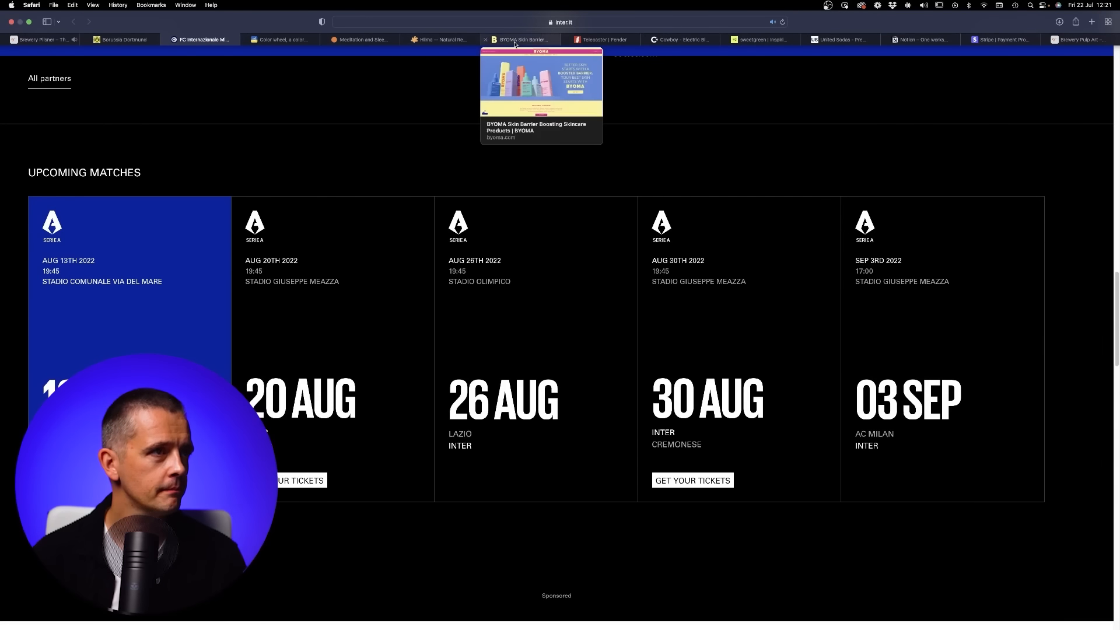
{"action": "left_click", "coordinate": [674, 39]}
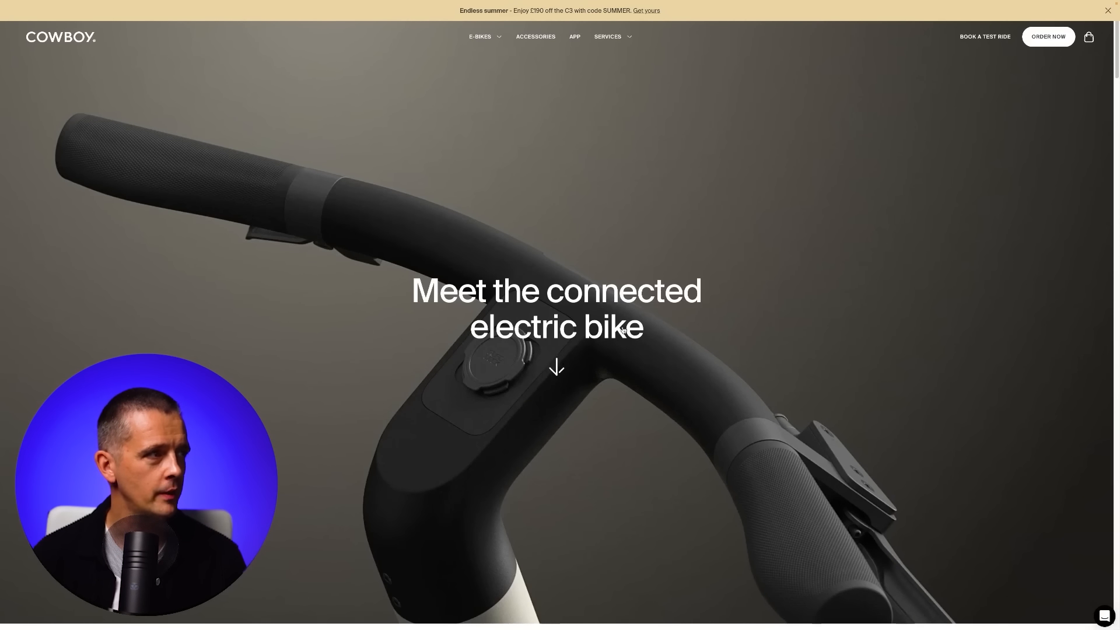
{"action": "mouse_move", "coordinate": [764, 3]}
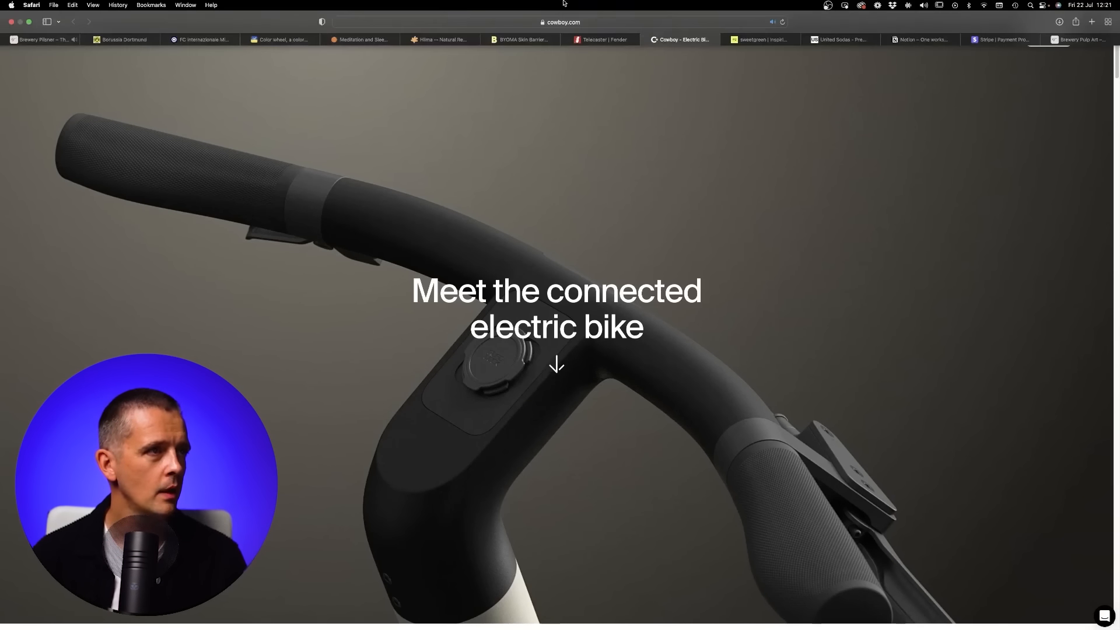
{"action": "left_click", "coordinate": [764, 39]}
{"action": "scroll", "coordinate": [706, 359], "scroll_direction": "up", "scroll_amount": 6}
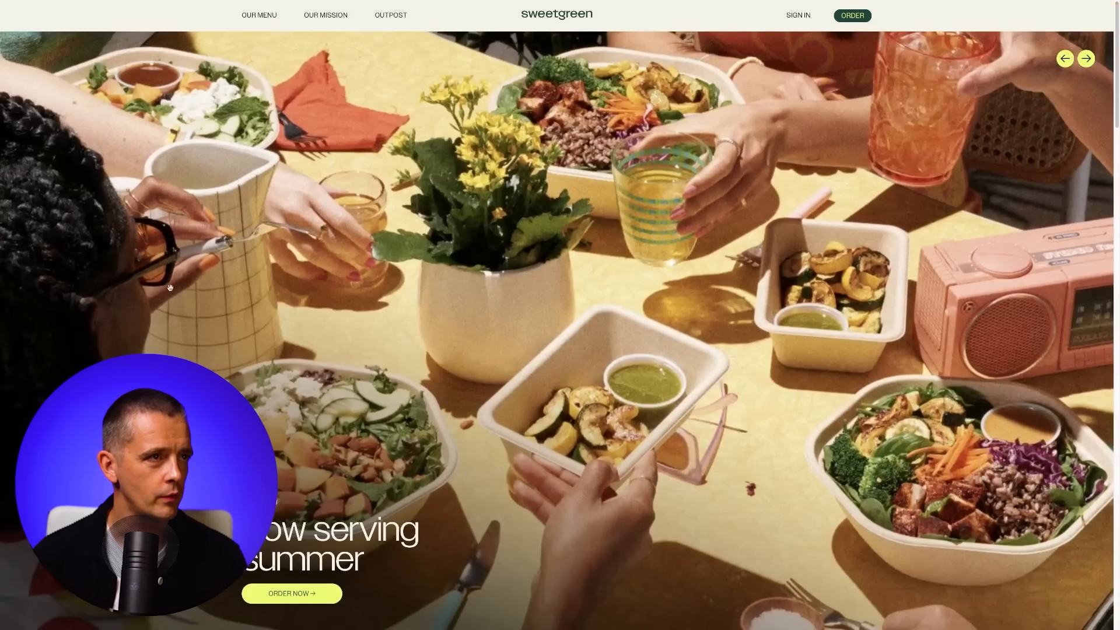
Step: Review how sweetgreen's section backgrounds vary from the hero photo through the salads, app and fan favorites to the kitchen section
{"action": "scroll", "coordinate": [183, 285], "scroll_direction": "down", "scroll_amount": 10}
{"action": "scroll", "coordinate": [182, 285], "scroll_direction": "up", "scroll_amount": 3}
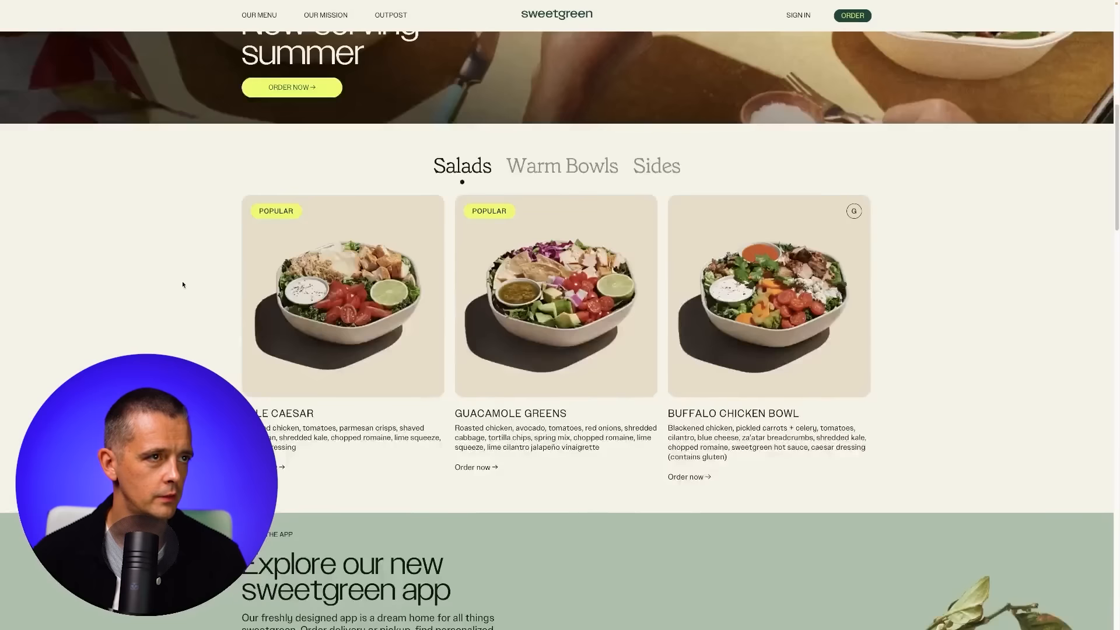
{"action": "scroll", "coordinate": [182, 284], "scroll_direction": "down", "scroll_amount": 4}
{"action": "scroll", "coordinate": [182, 285], "scroll_direction": "up", "scroll_amount": 10}
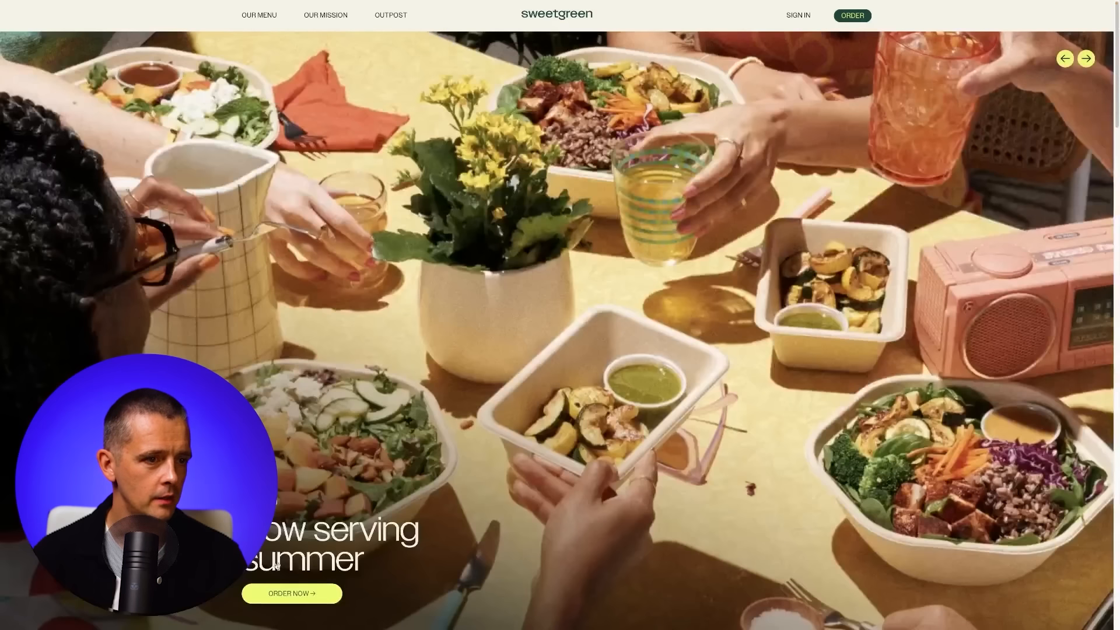
{"action": "scroll", "coordinate": [694, 295], "scroll_direction": "down", "scroll_amount": 10}
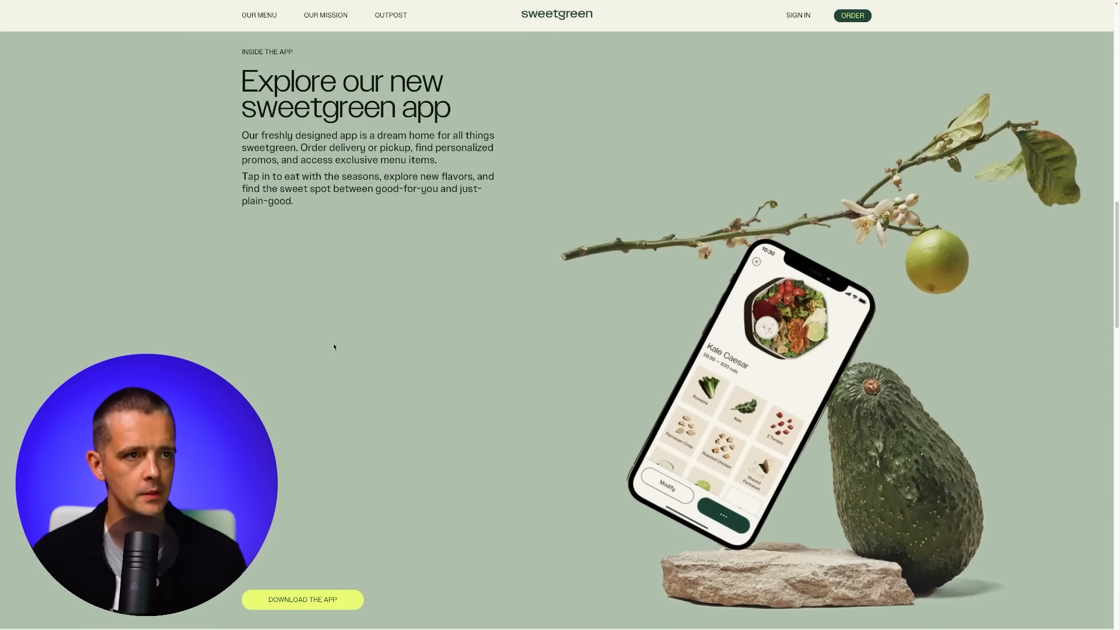
{"action": "scroll", "coordinate": [609, 348], "scroll_direction": "down", "scroll_amount": 10}
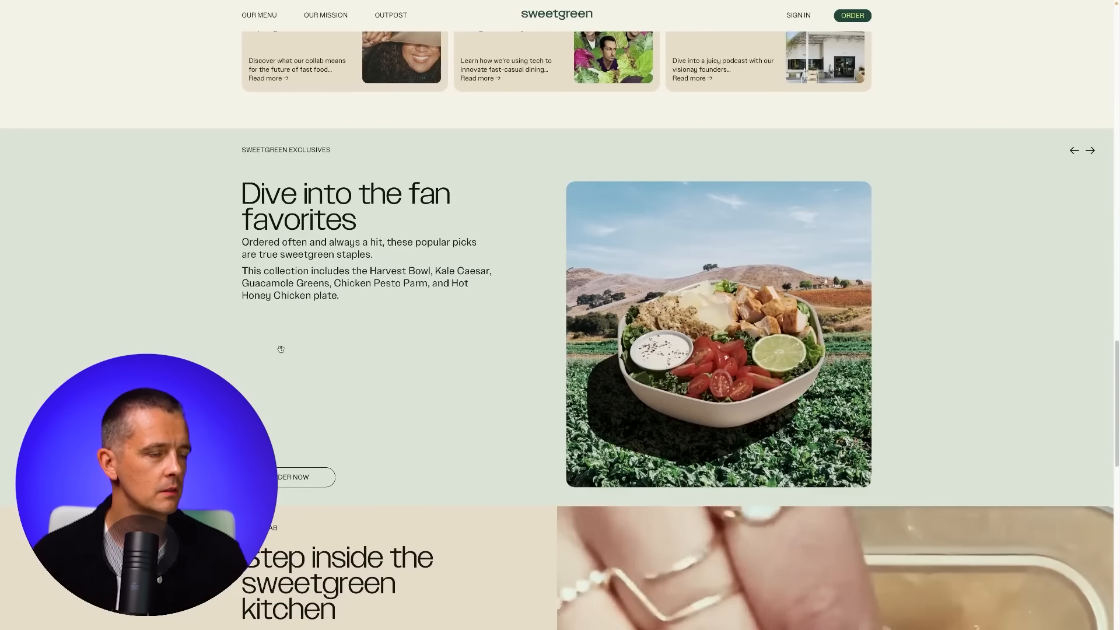
{"action": "scroll", "coordinate": [278, 349], "scroll_direction": "down", "scroll_amount": 2}
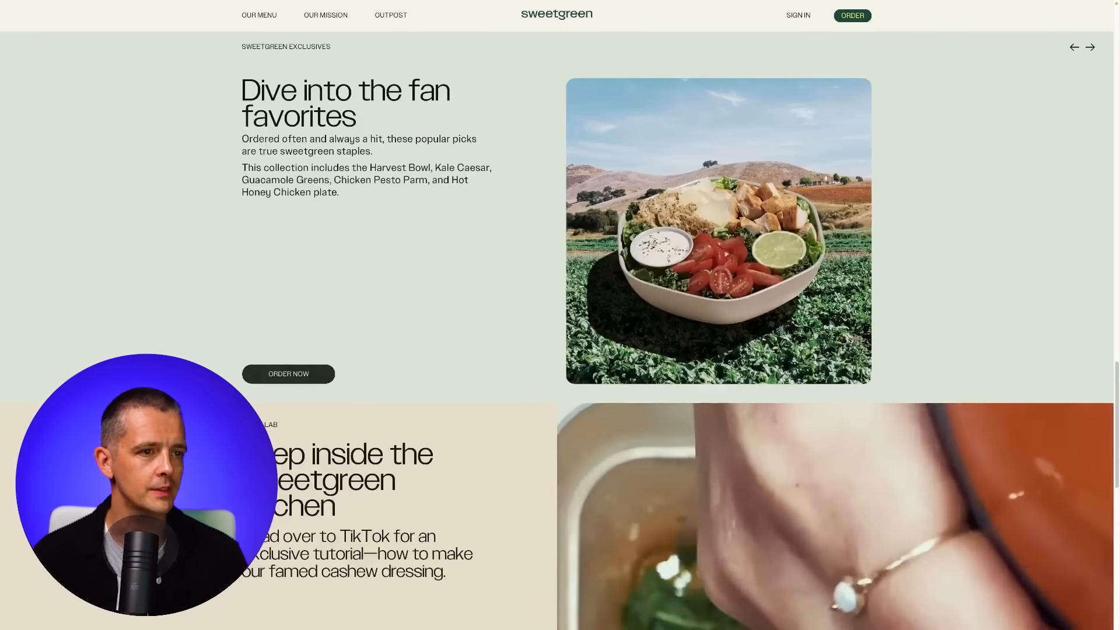
{"action": "scroll", "coordinate": [289, 379], "scroll_direction": "down", "scroll_amount": 8}
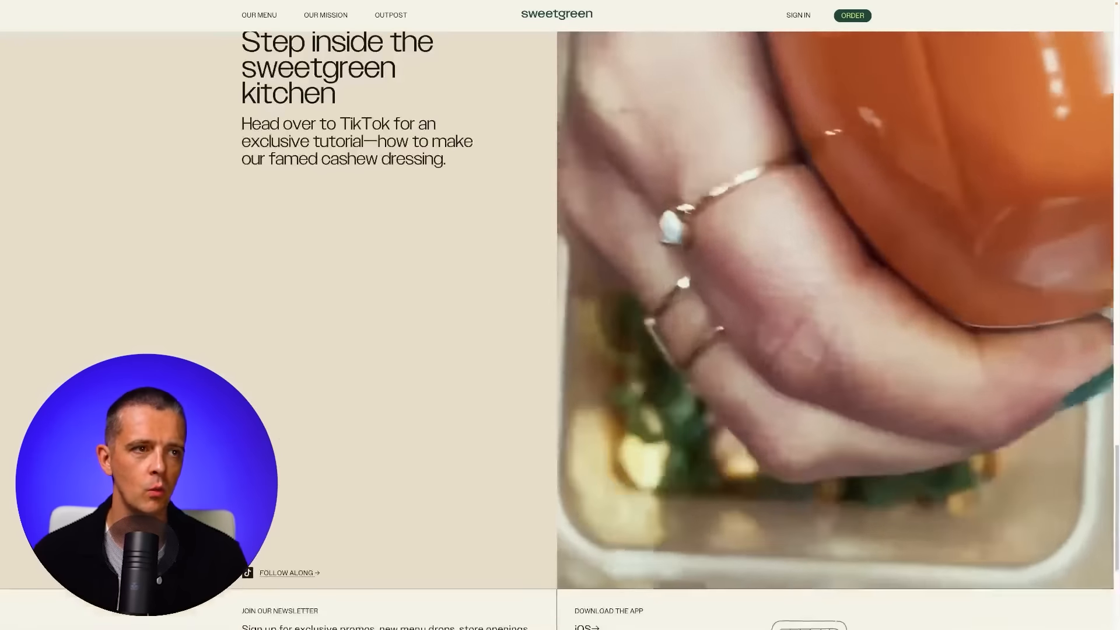